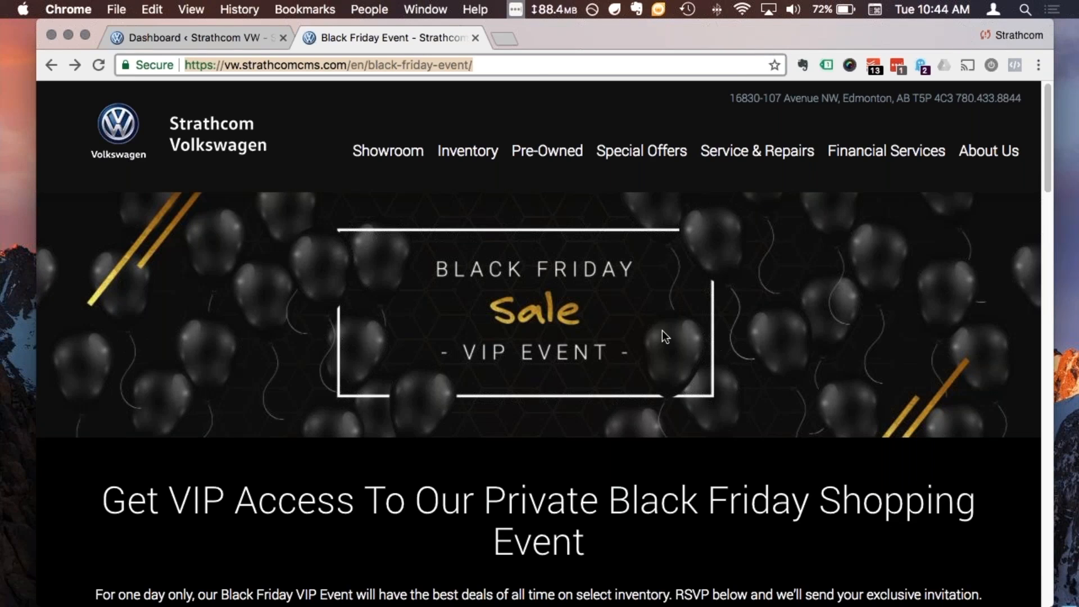
# Examine the Black Friday event page's hero banner, VIP offers list and invitation request form
pyautogui.scroll(-1, 665, 320)
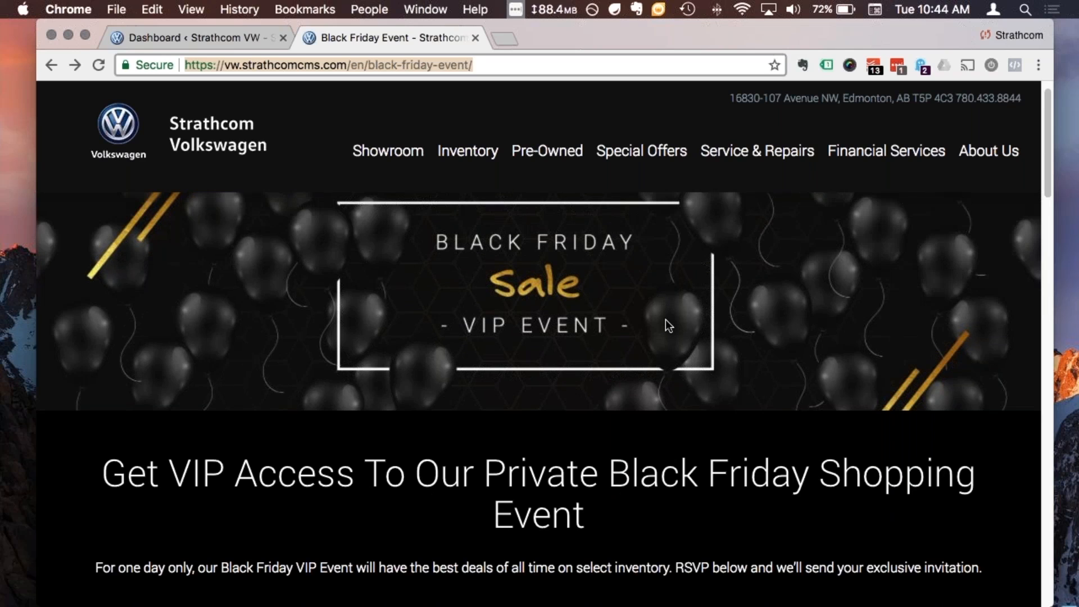
pyautogui.scroll(1, 666, 323)
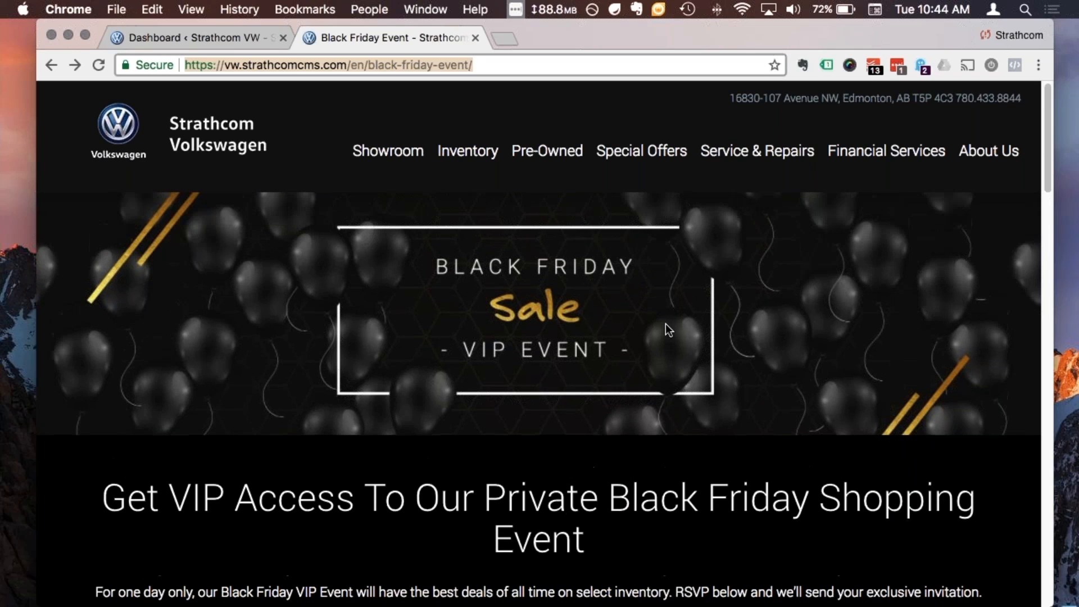
pyautogui.scroll(-1, 666, 323)
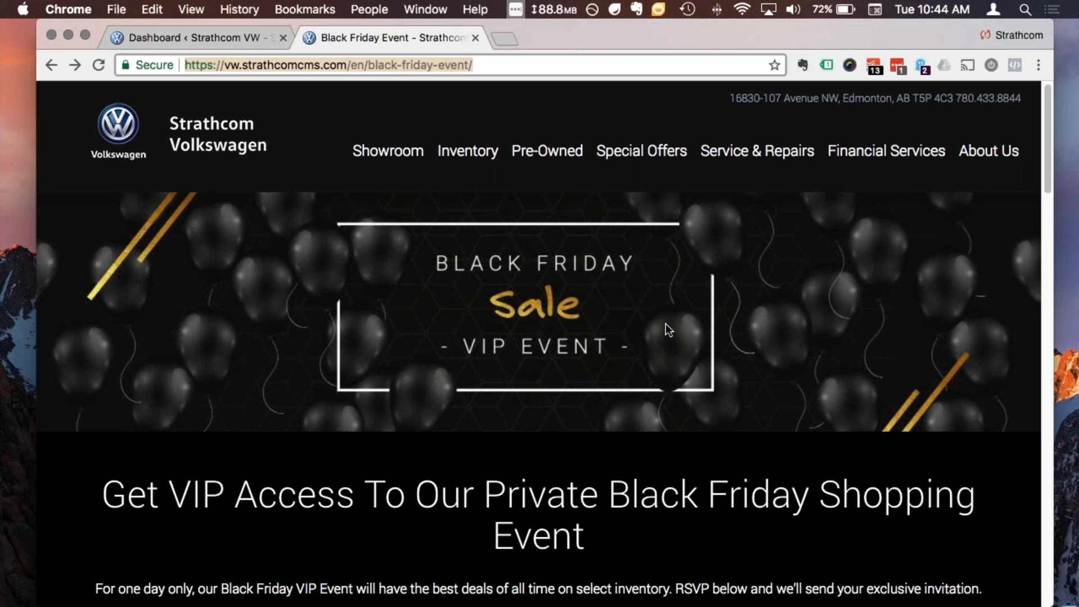
pyautogui.scroll(-1, 667, 329)
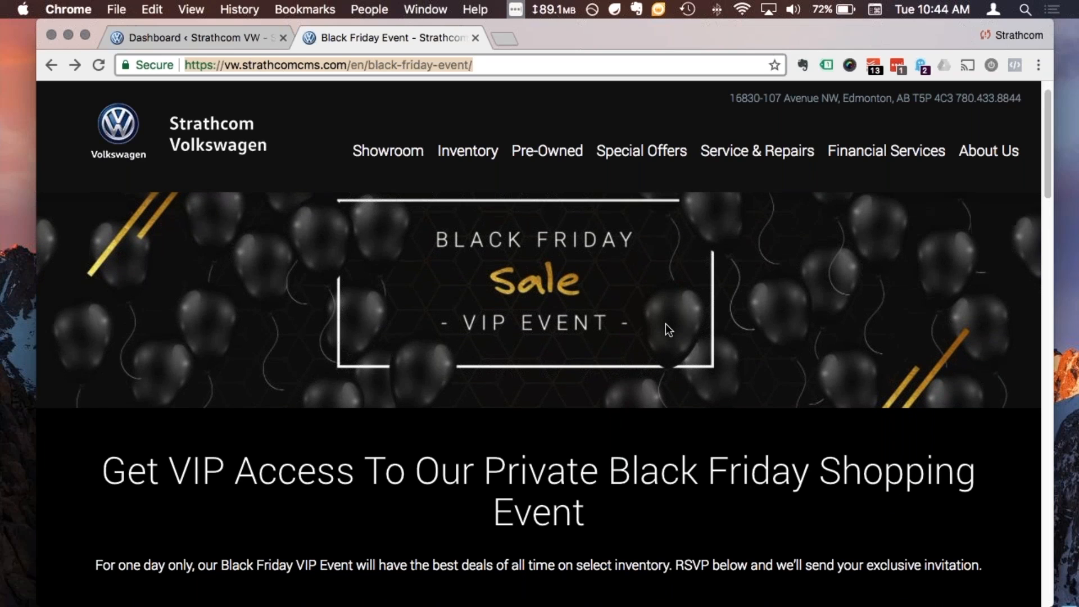
pyautogui.scroll(-1, 665, 330)
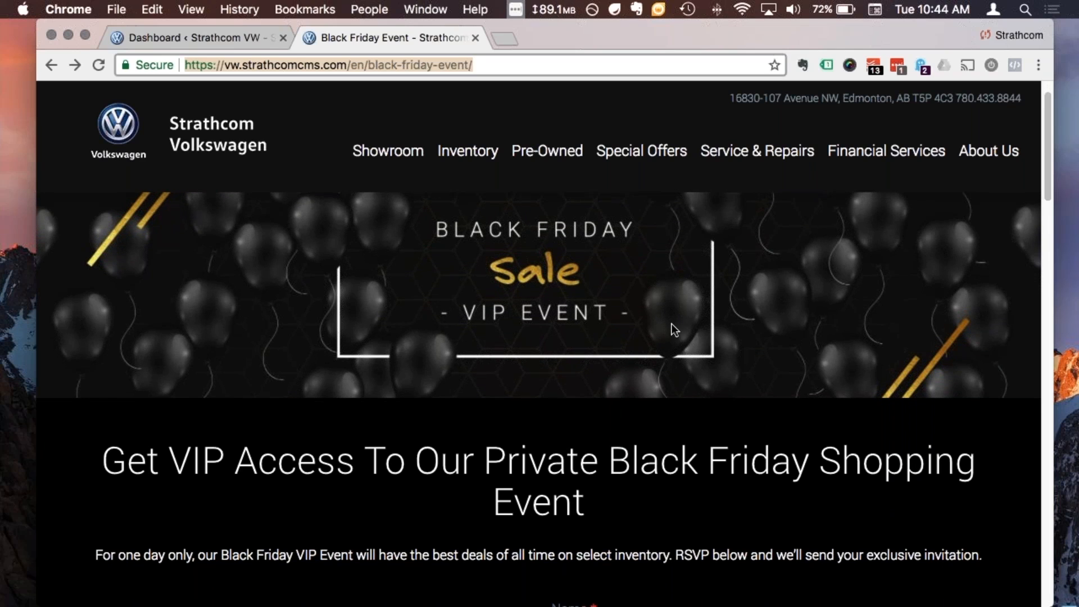
pyautogui.scroll(-1, 663, 337)
pyautogui.scroll(-1, 655, 358)
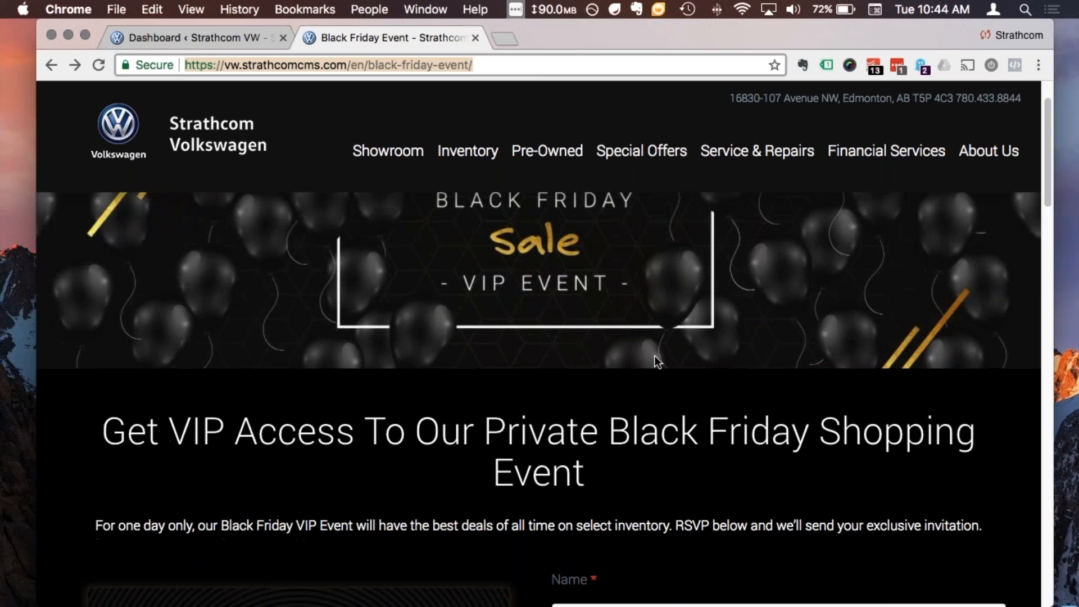
pyautogui.scroll(-10, 654, 355)
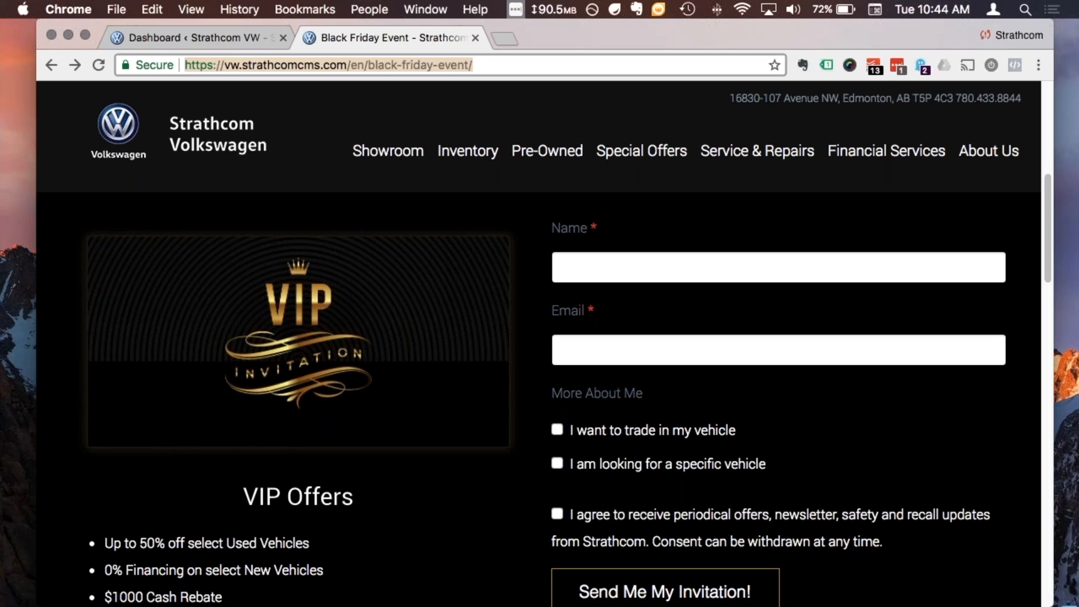
pyautogui.scroll(-3, 538, 400)
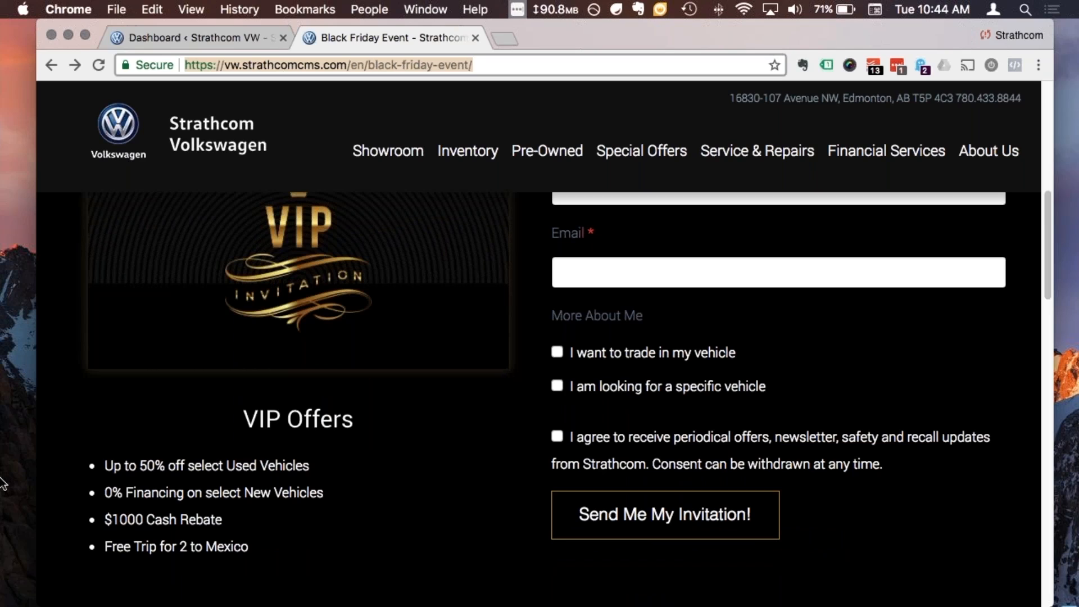
pyautogui.scroll(-1, 539, 394)
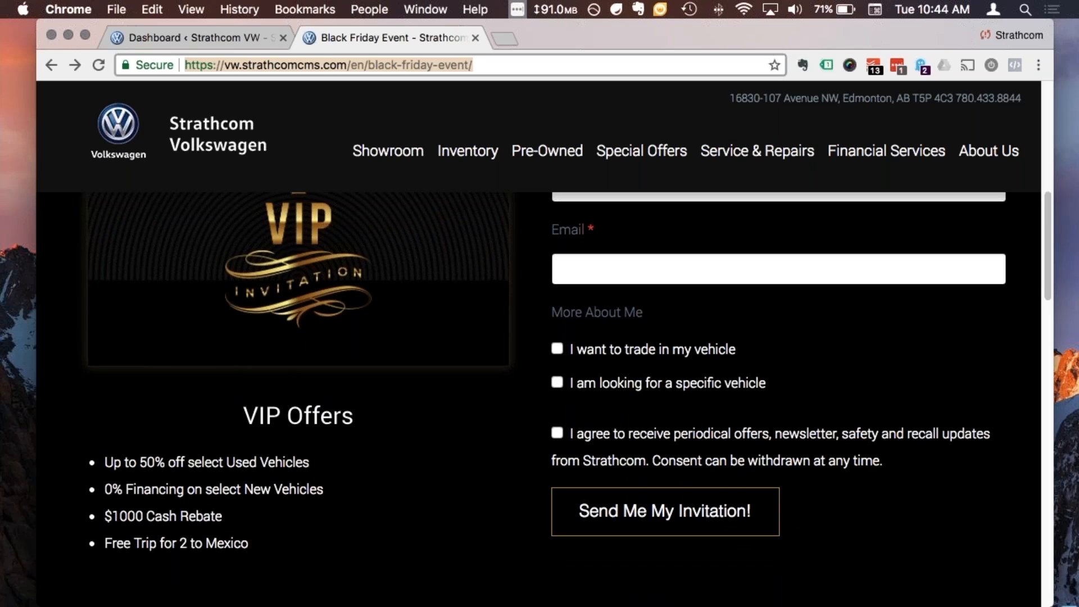
# Examine the "Why Choose Strathcom?" section and the customer reviews on the Black Friday event page
pyautogui.scroll(-10, 380, 381)
pyautogui.click(493, 462)
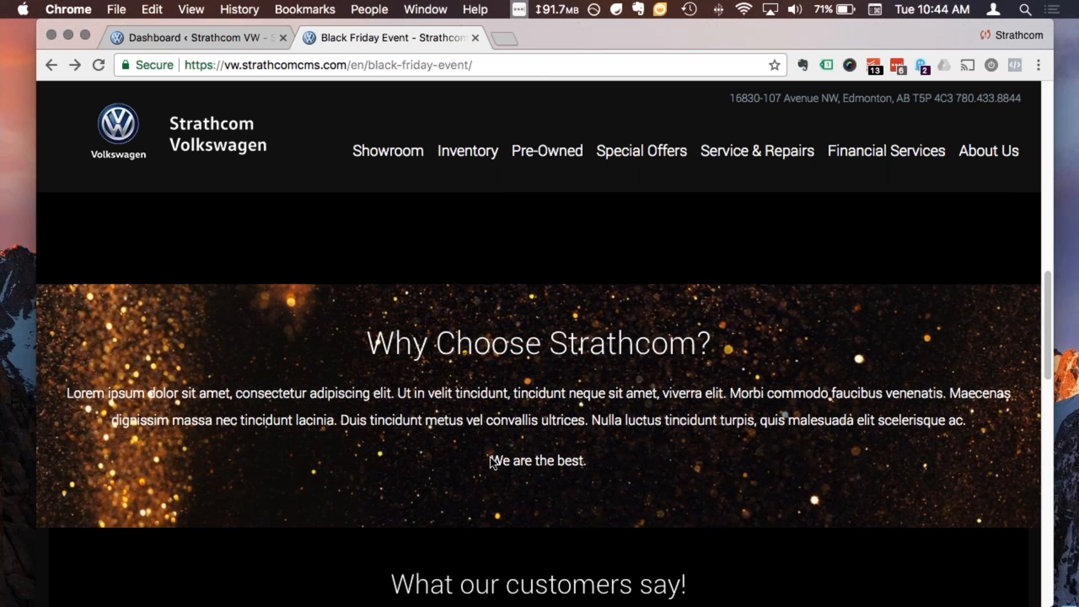
pyautogui.moveTo(490, 457); pyautogui.dragTo(591, 456)
pyautogui.click(616, 439)
pyautogui.scroll(-1, 616, 440)
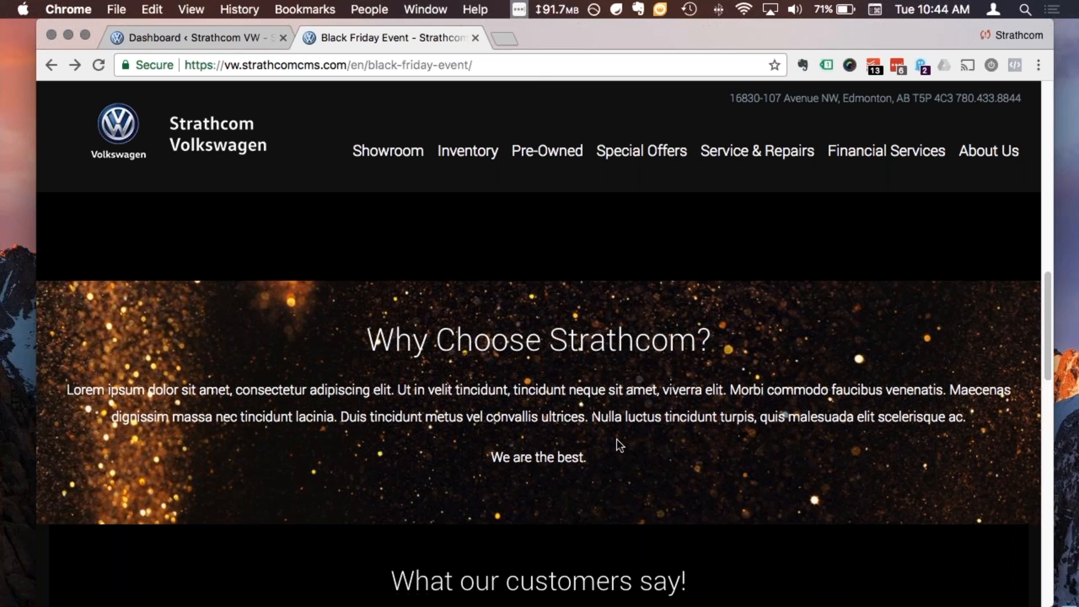
pyautogui.scroll(-4, 616, 440)
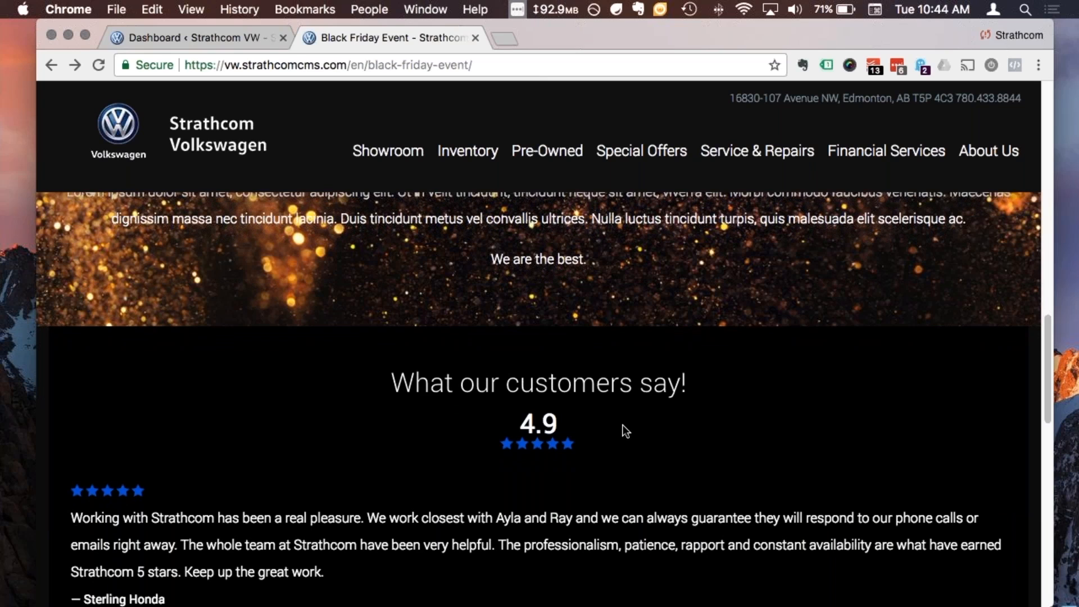
pyautogui.scroll(-1, 625, 430)
pyautogui.scroll(-1, 626, 431)
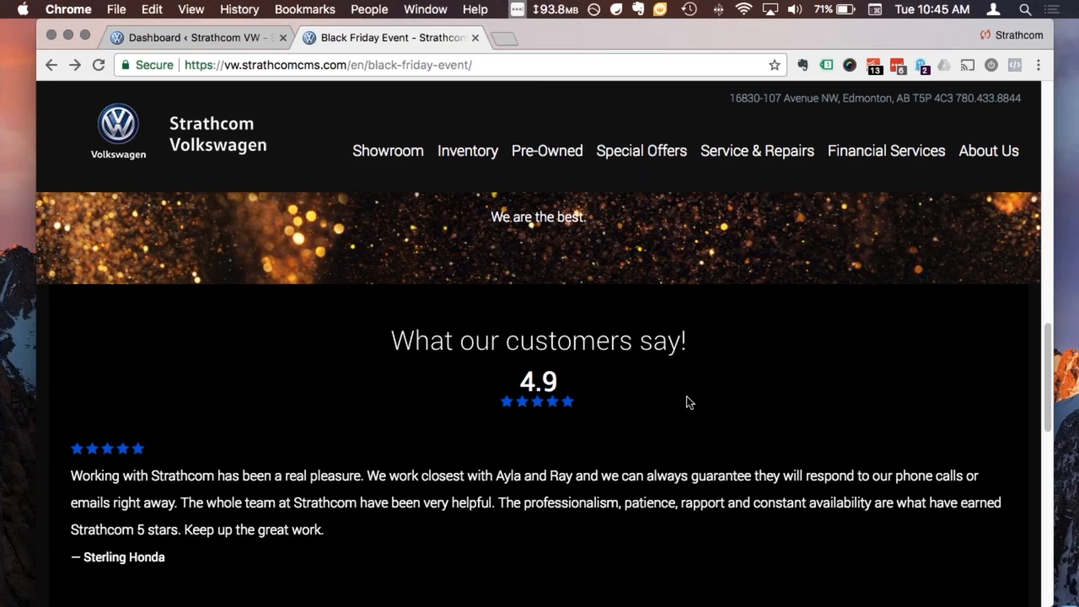
pyautogui.scroll(-1, 686, 396)
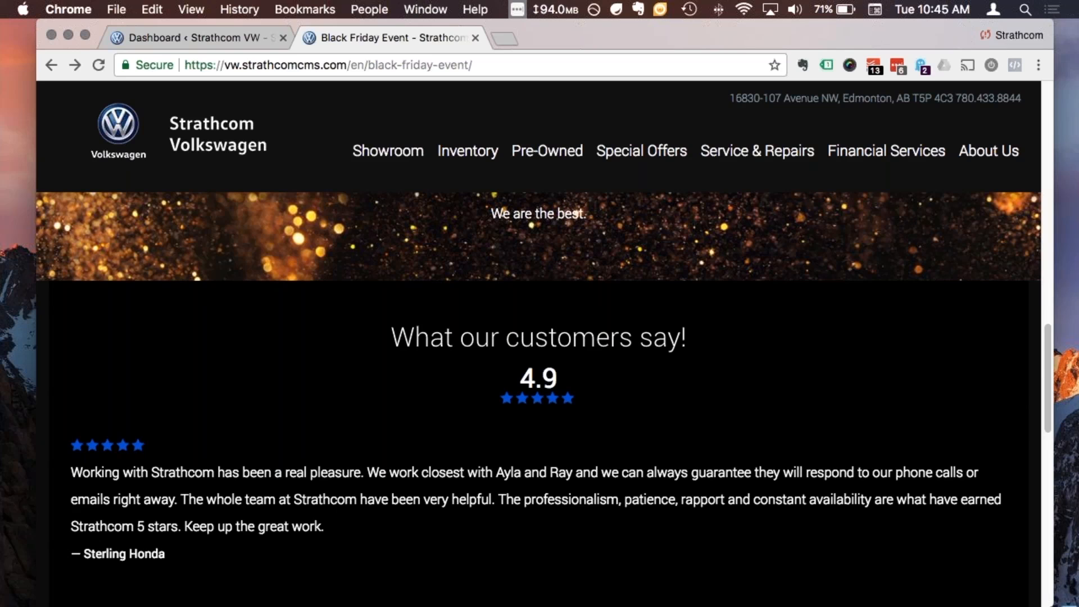
pyautogui.scroll(1, 417, 412)
pyautogui.scroll(20, 416, 408)
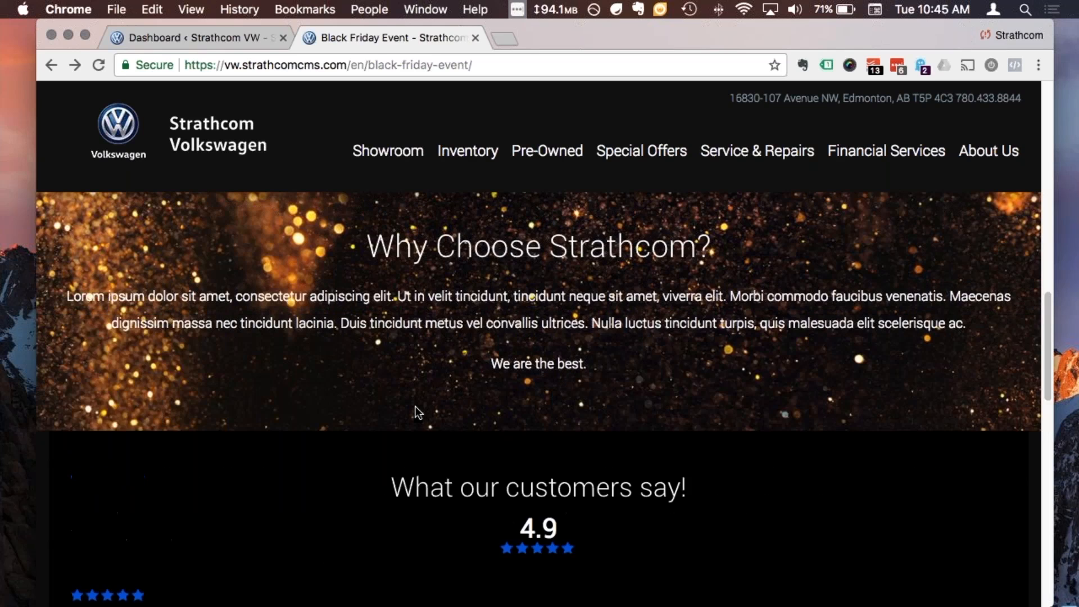
# Create a new page in the WordPress dashboard with the title "VIP Black Friday Event"
pyautogui.moveTo(547, 151)
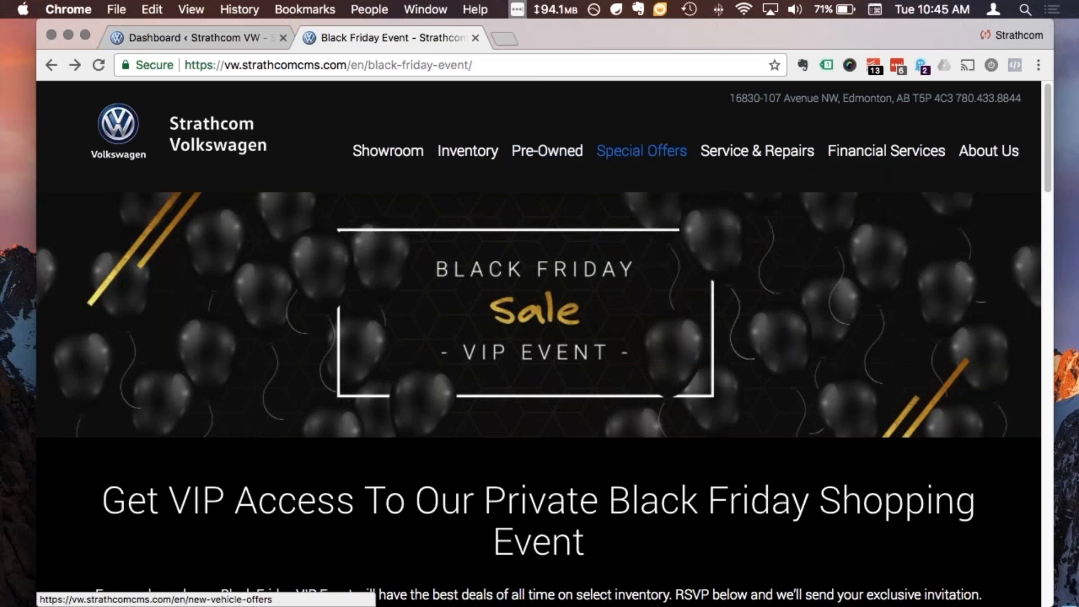
pyautogui.click(215, 30)
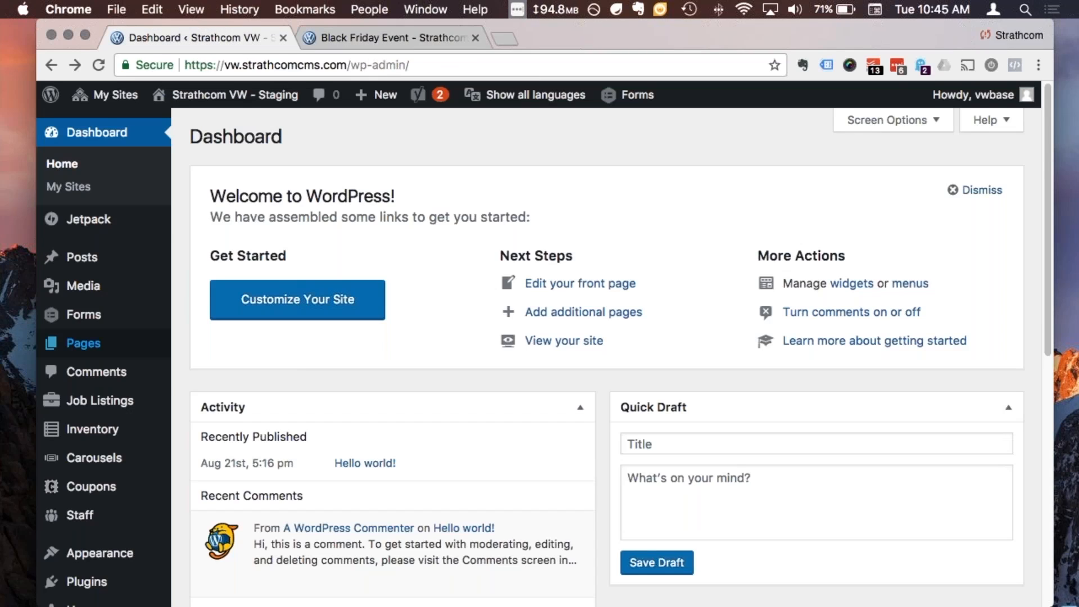
pyautogui.moveTo(158, 352)
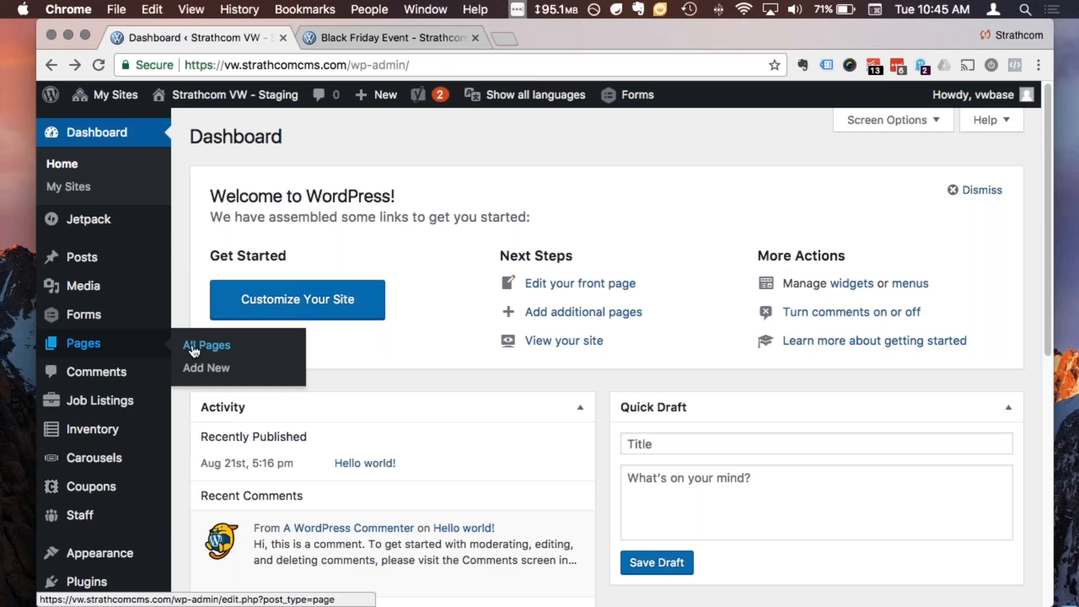
pyautogui.click(203, 371)
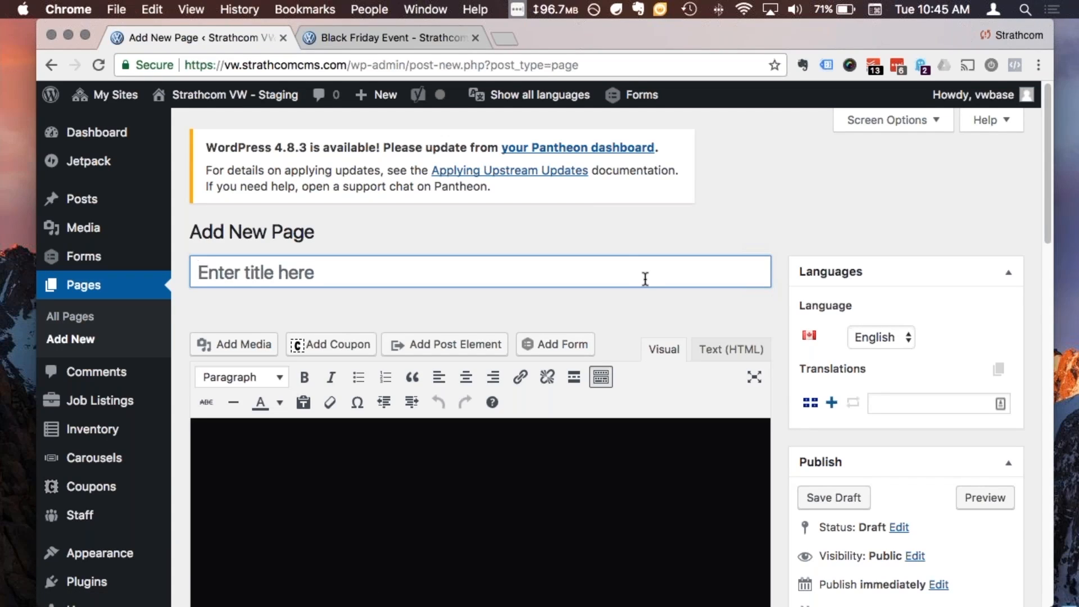
pyautogui.scroll(-2, 638, 279)
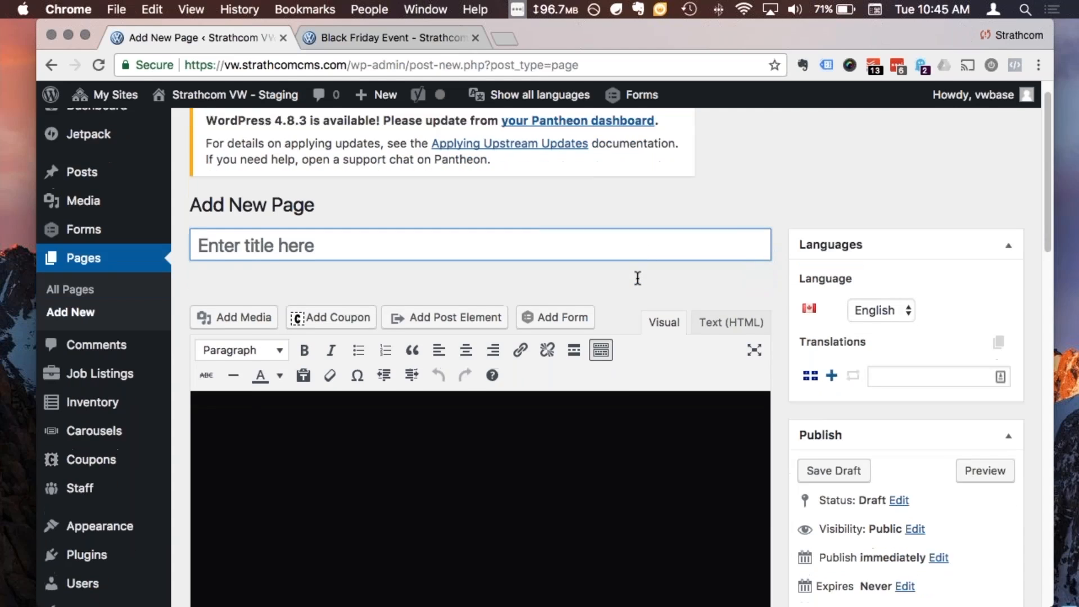
pyautogui.write('V')
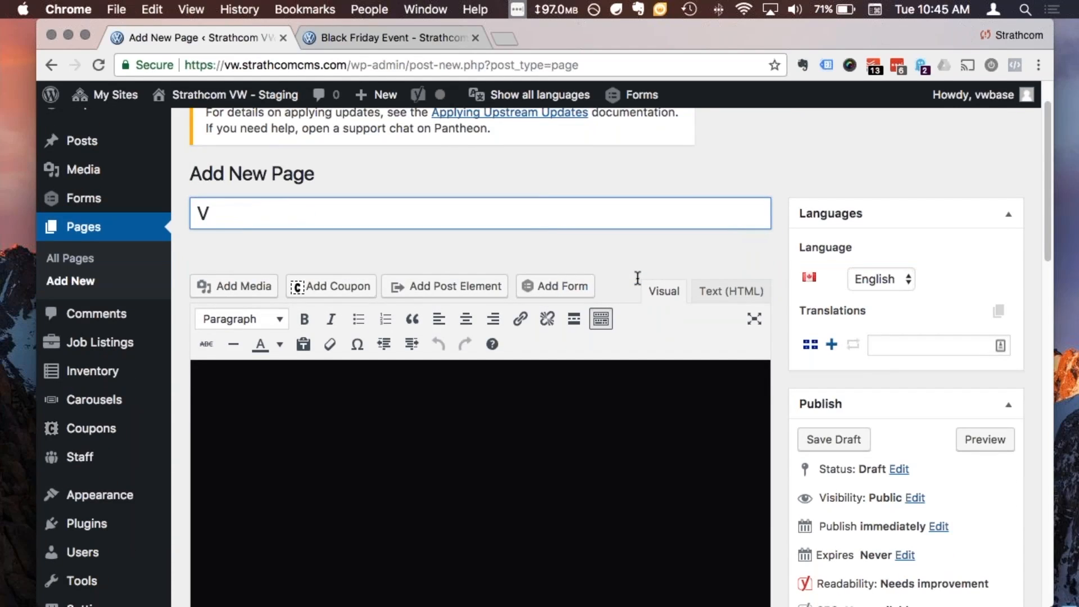
pyautogui.write('IP Black F')
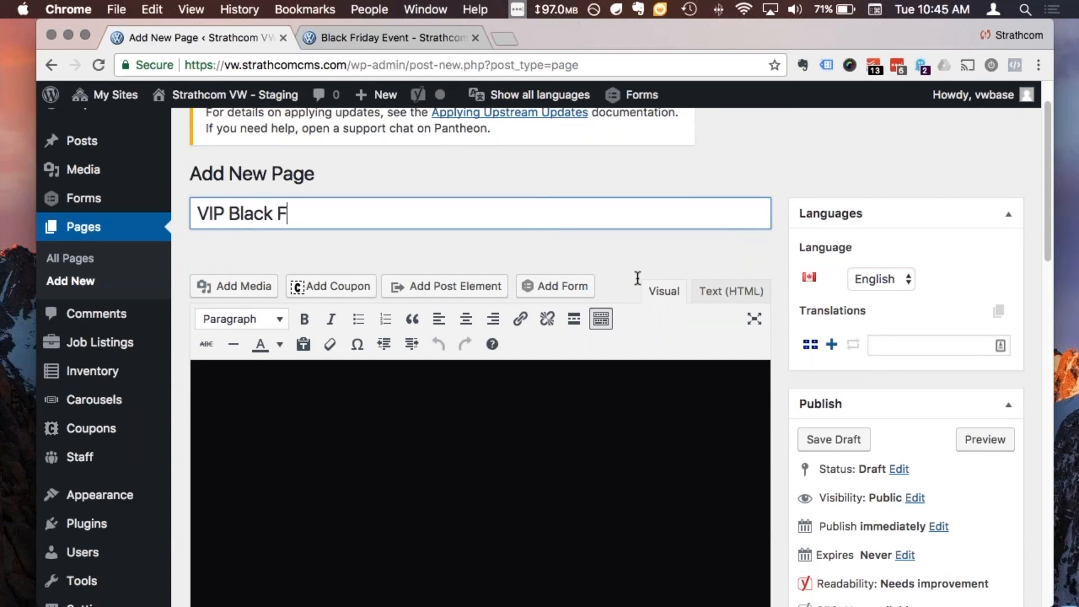
pyautogui.write('riday Event')
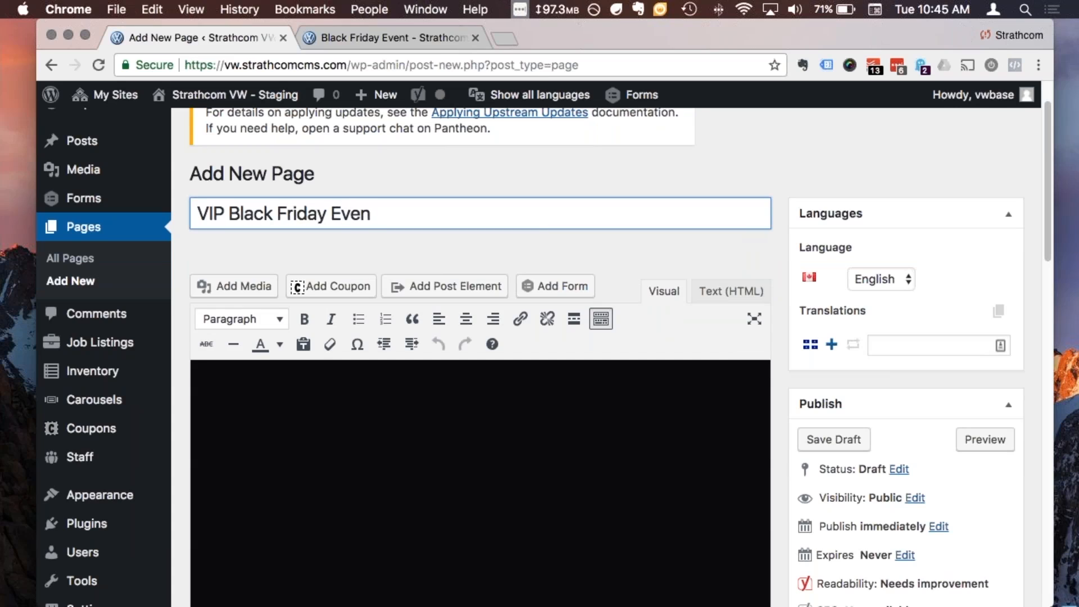
pyautogui.scroll(-1, 859, 432)
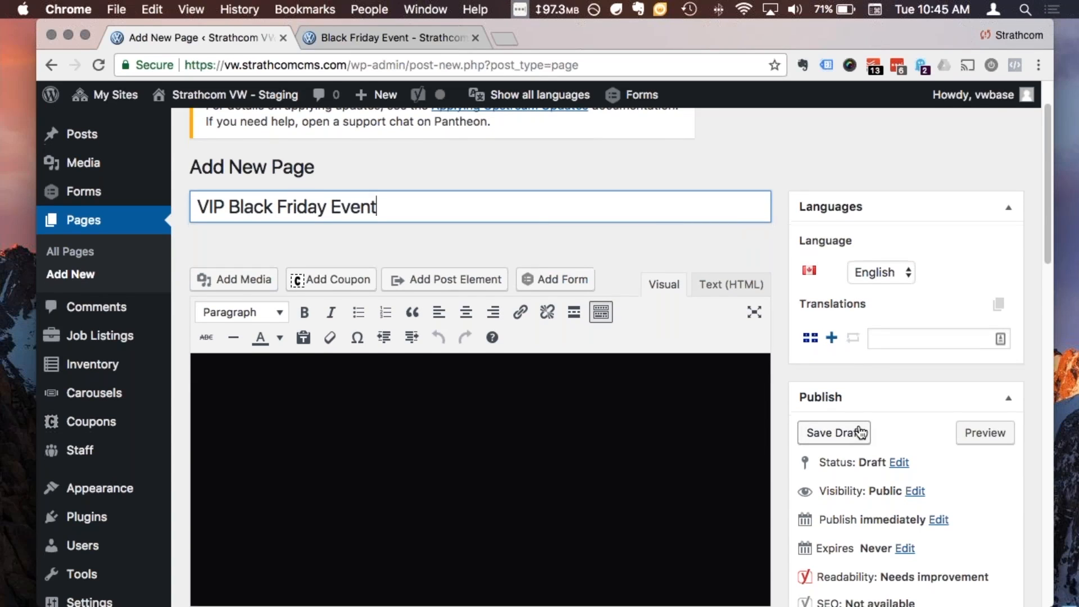
# Upload vip-hero-image.jpg from the New Folder With Items folder and set it as the new page's featured image
pyautogui.click(405, 33)
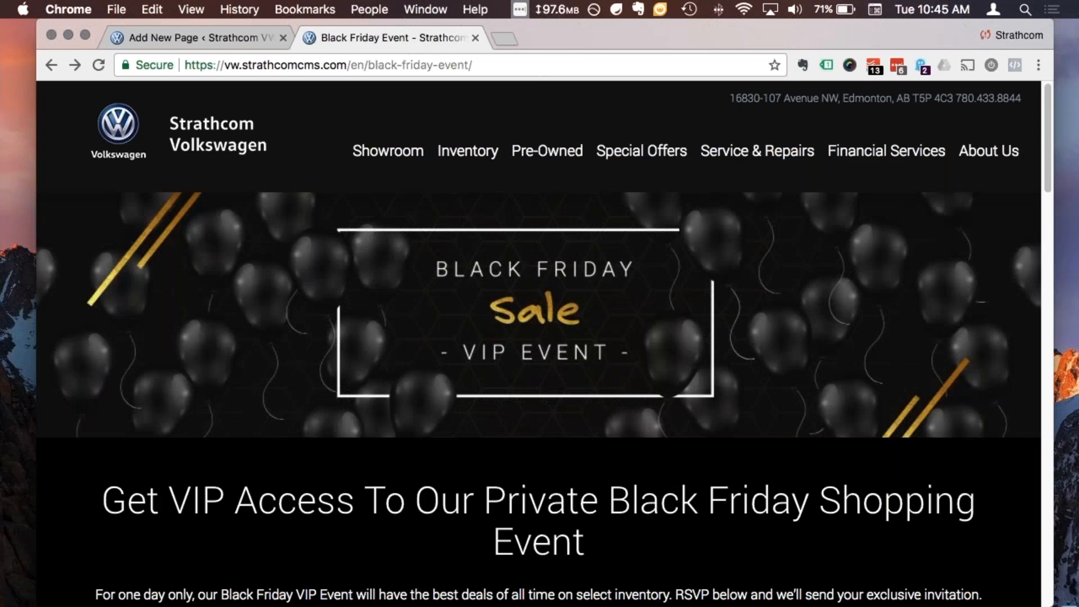
pyautogui.click(211, 41)
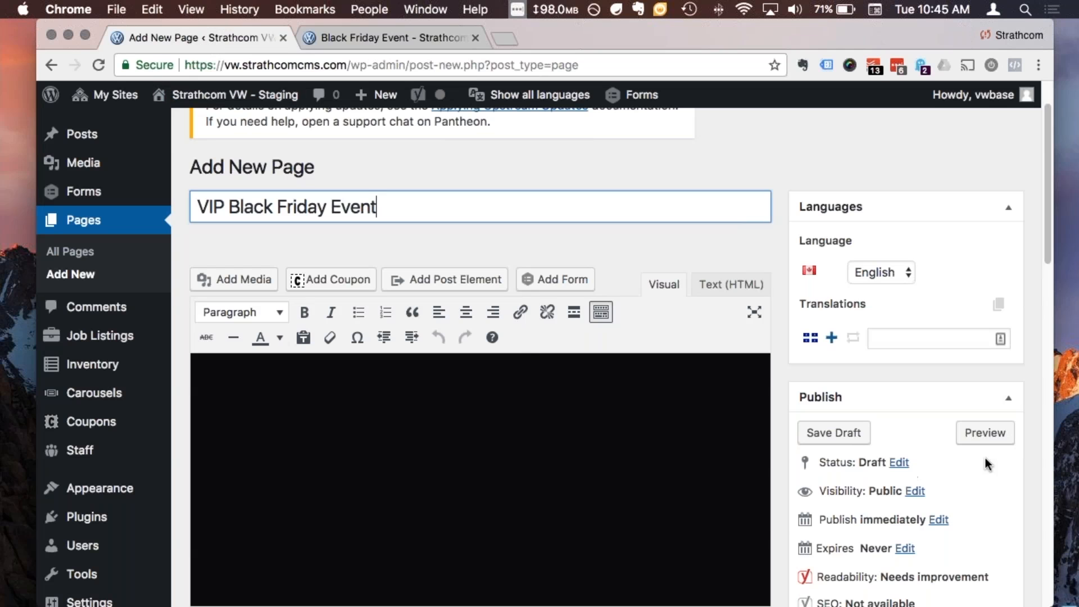
pyautogui.scroll(-5, 1017, 405)
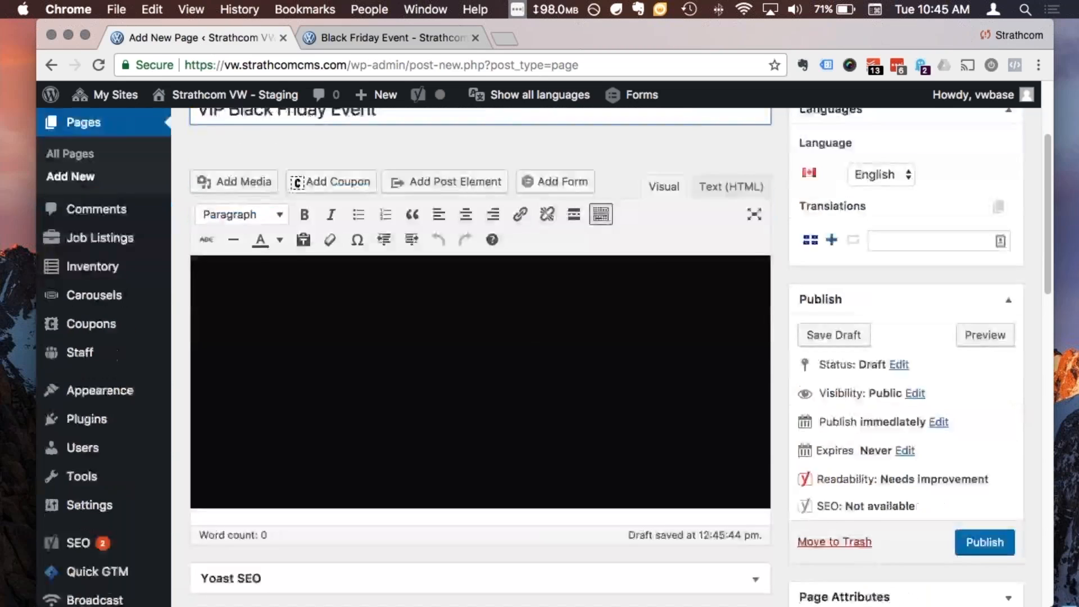
pyautogui.scroll(-10, 1016, 406)
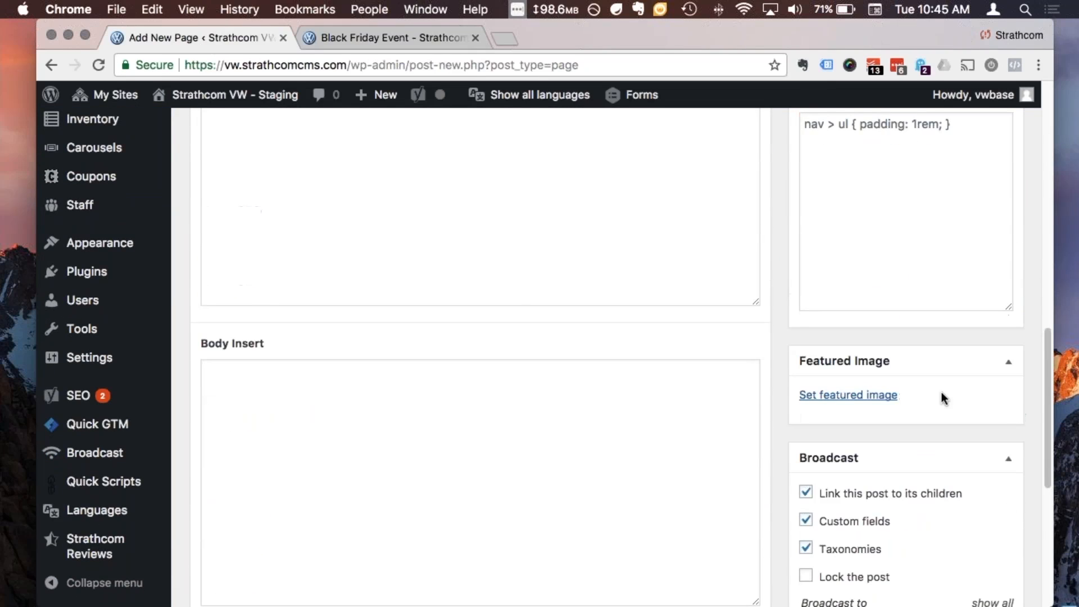
pyautogui.click(832, 394)
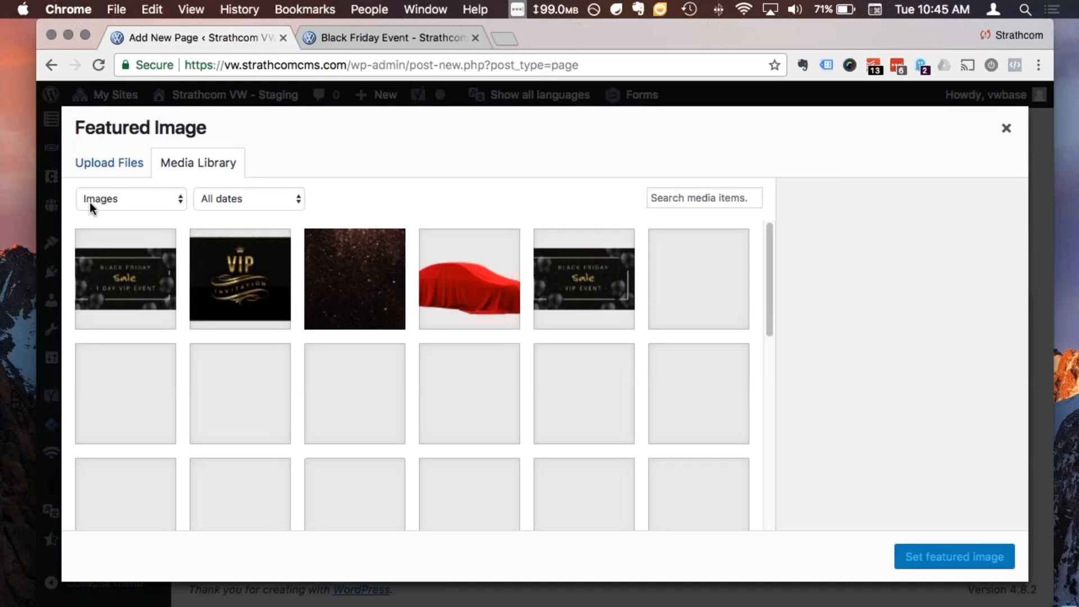
pyautogui.click(100, 165)
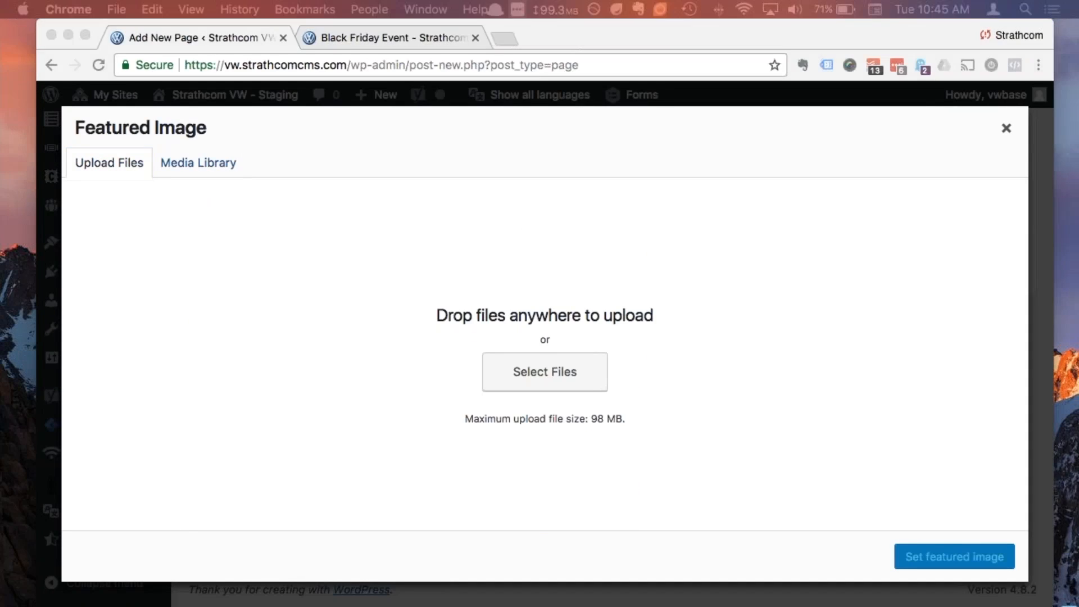
pyautogui.moveTo(360, 606); pyautogui.dragTo(401, 293)
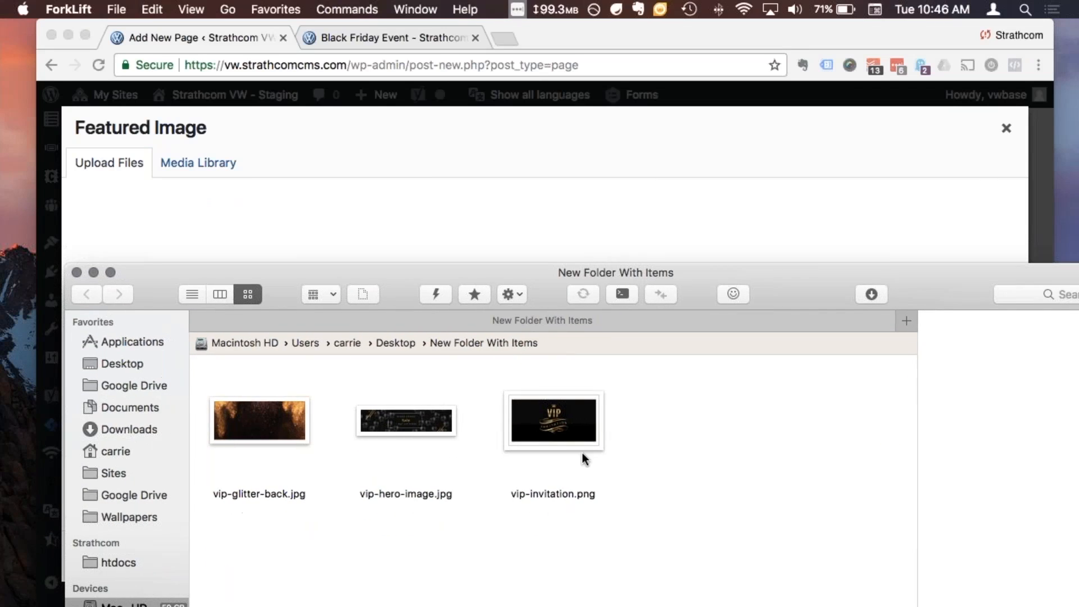
pyautogui.moveTo(400, 417); pyautogui.dragTo(411, 185)
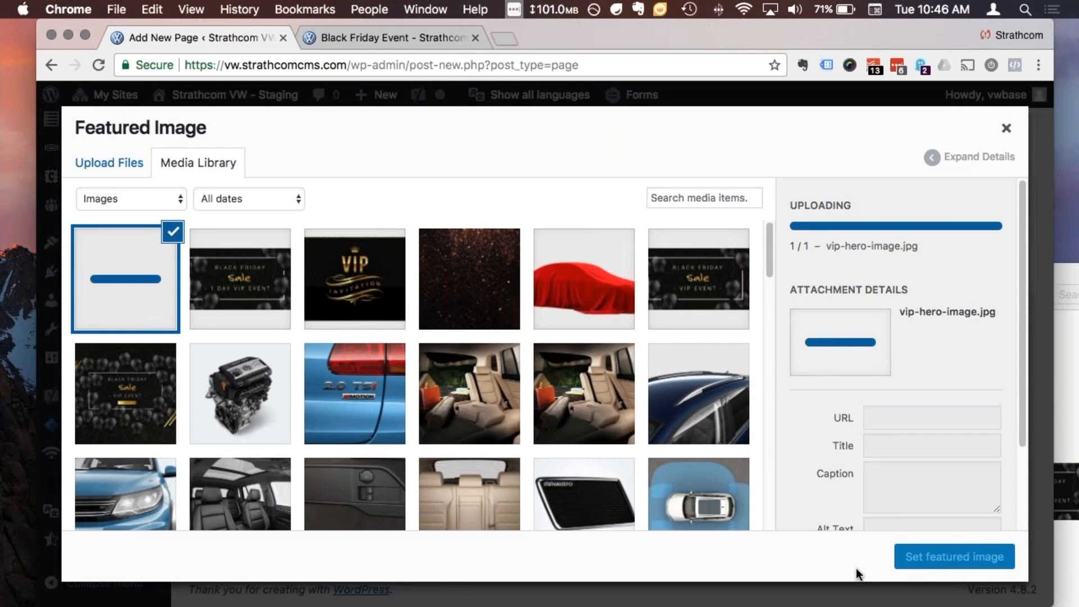
pyautogui.click(920, 558)
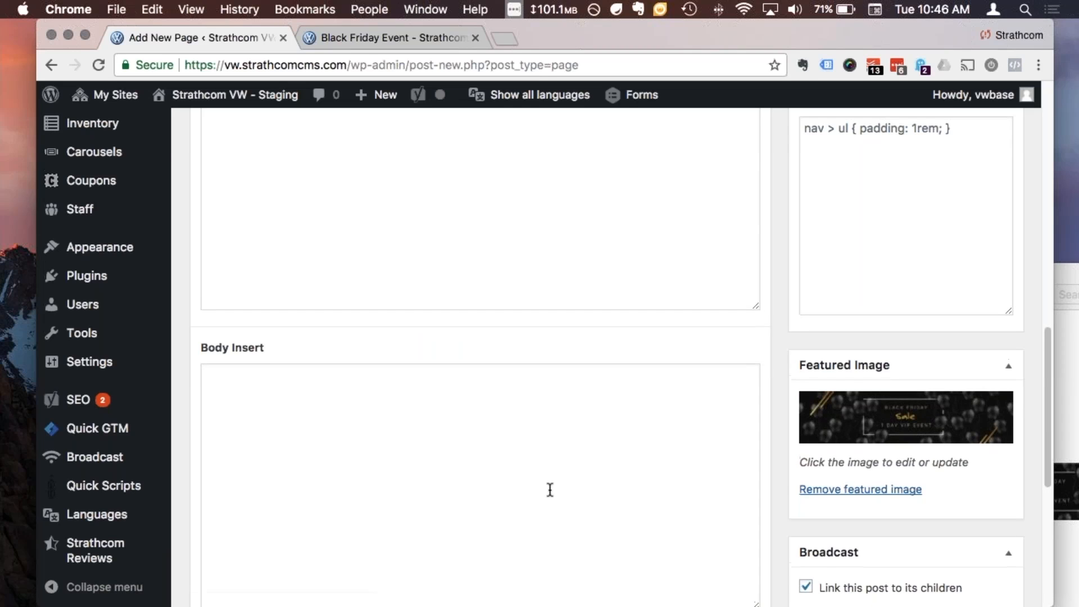
pyautogui.scroll(10, 551, 488)
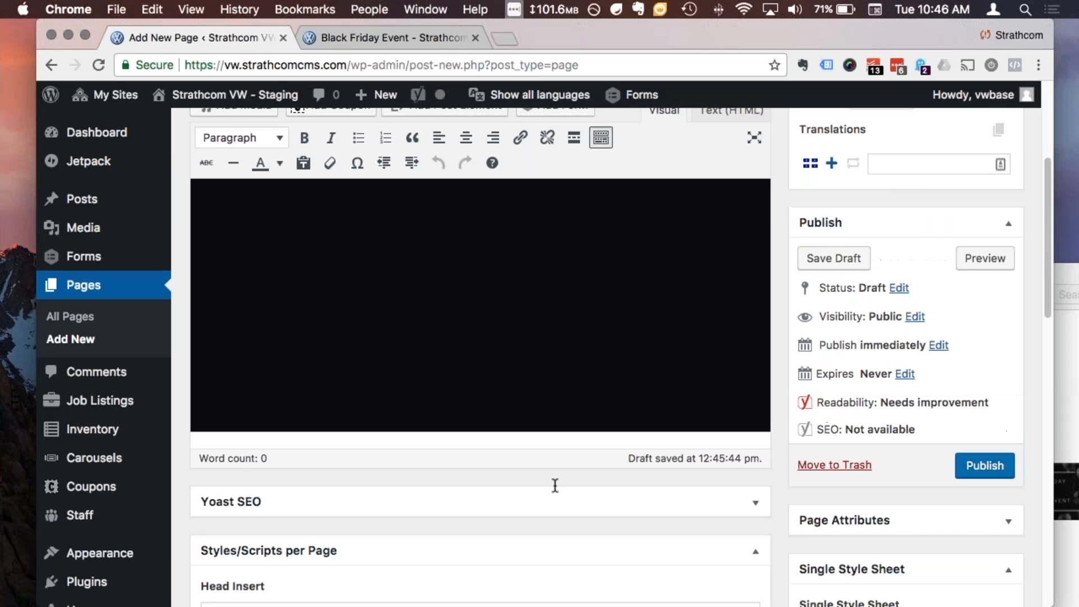
pyautogui.scroll(2, 558, 474)
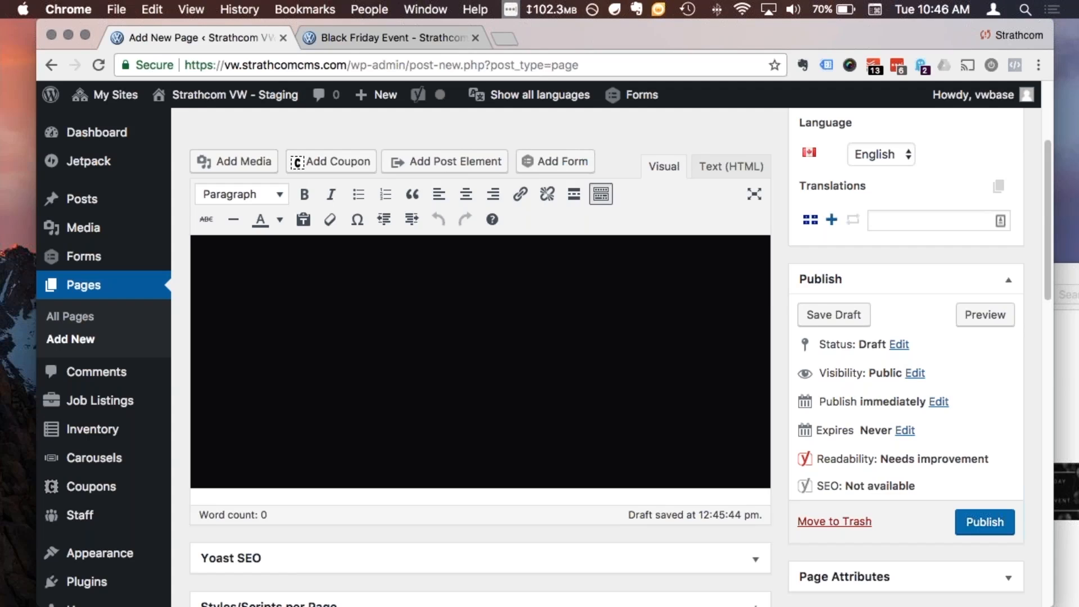
# Collapse the Single Style Sheet and Publish boxes beside the page editor
pyautogui.scroll(-1, 983, 396)
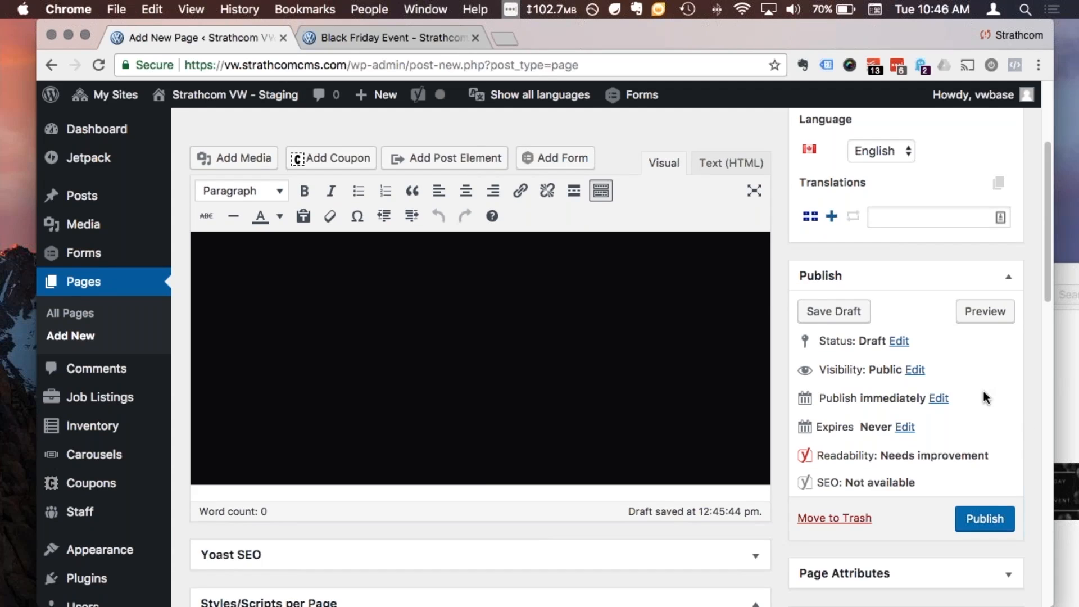
pyautogui.scroll(-5, 895, 434)
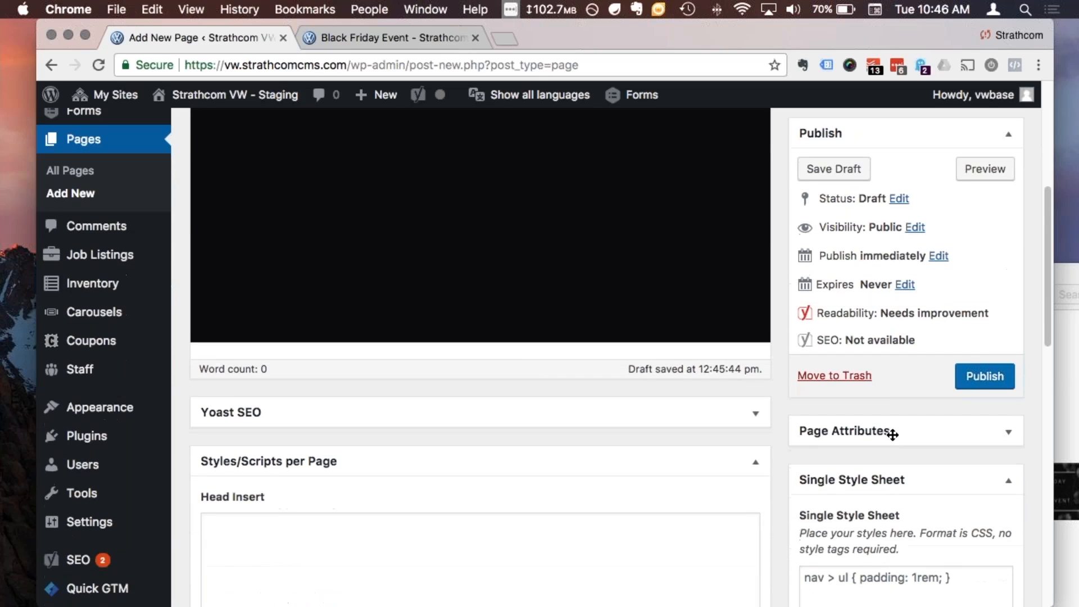
pyautogui.click(1009, 459)
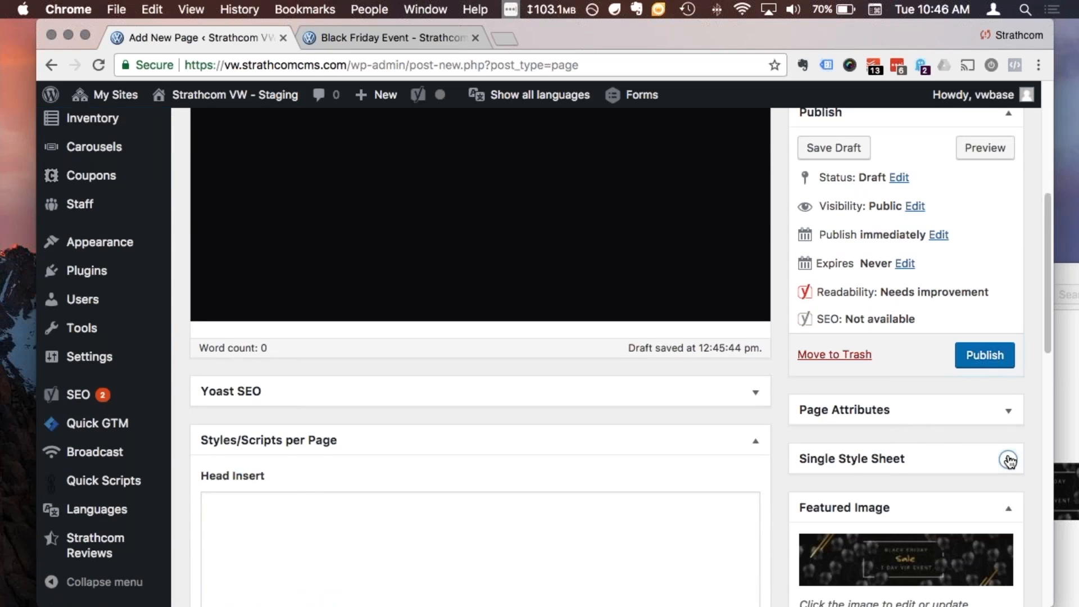
pyautogui.scroll(-5, 1007, 455)
pyautogui.scroll(10, 1006, 450)
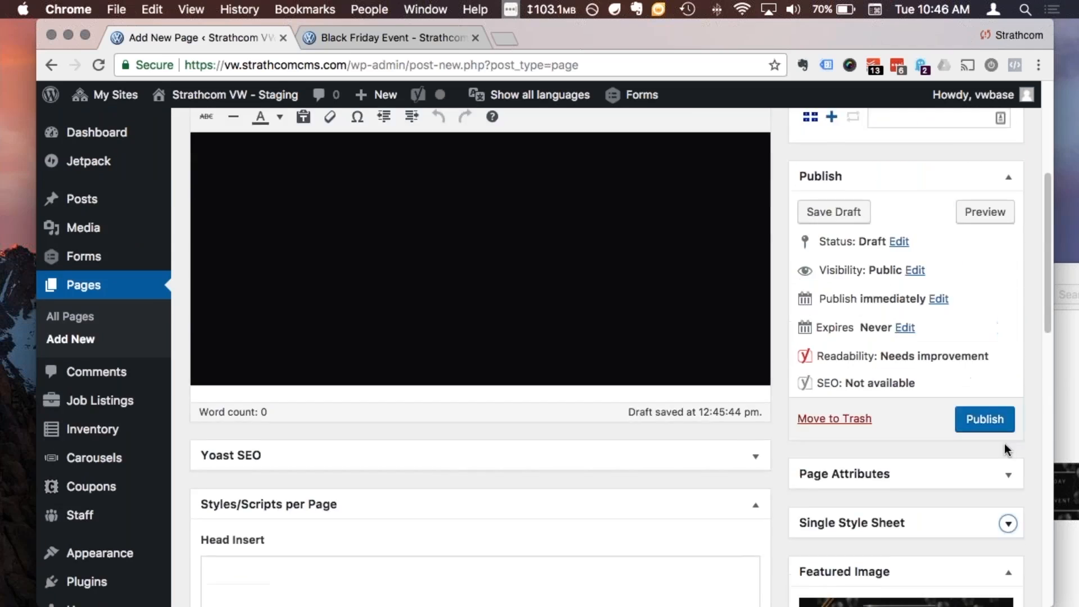
pyautogui.click(1007, 394)
pyautogui.scroll(-2, 1006, 397)
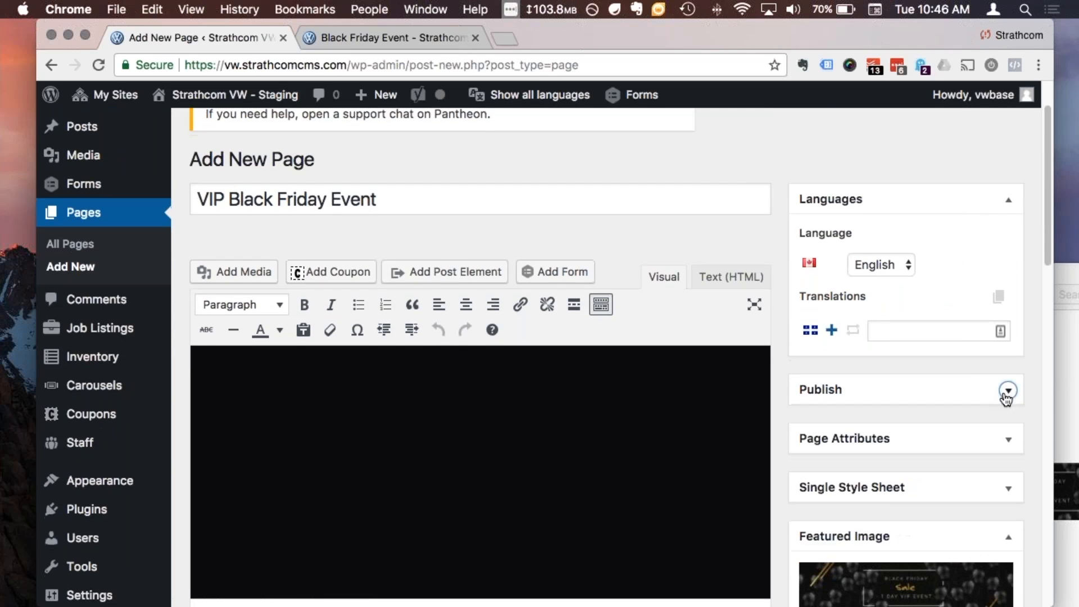
# Expand the page attributes and set the page's template to Flexible Layout Template
pyautogui.click(1006, 397)
pyautogui.scroll(-1, 1006, 400)
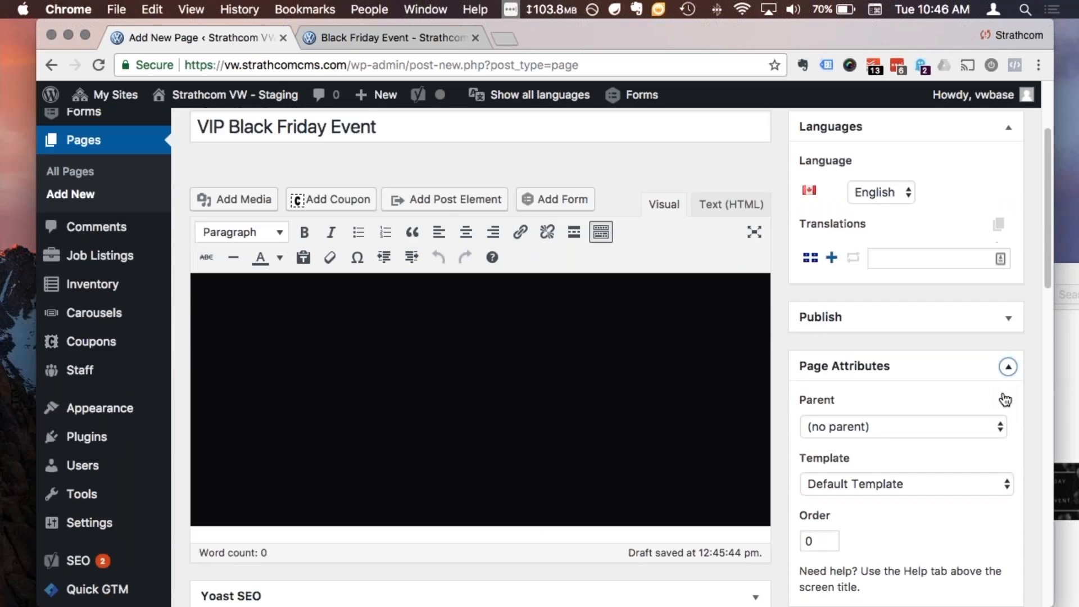
pyautogui.click(889, 482)
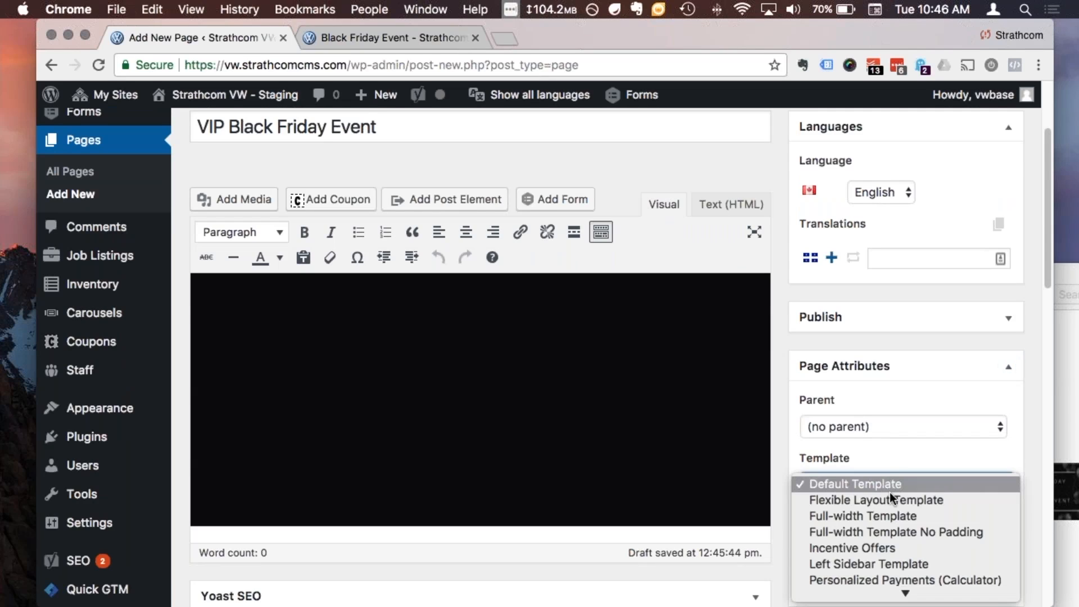
pyautogui.click(868, 501)
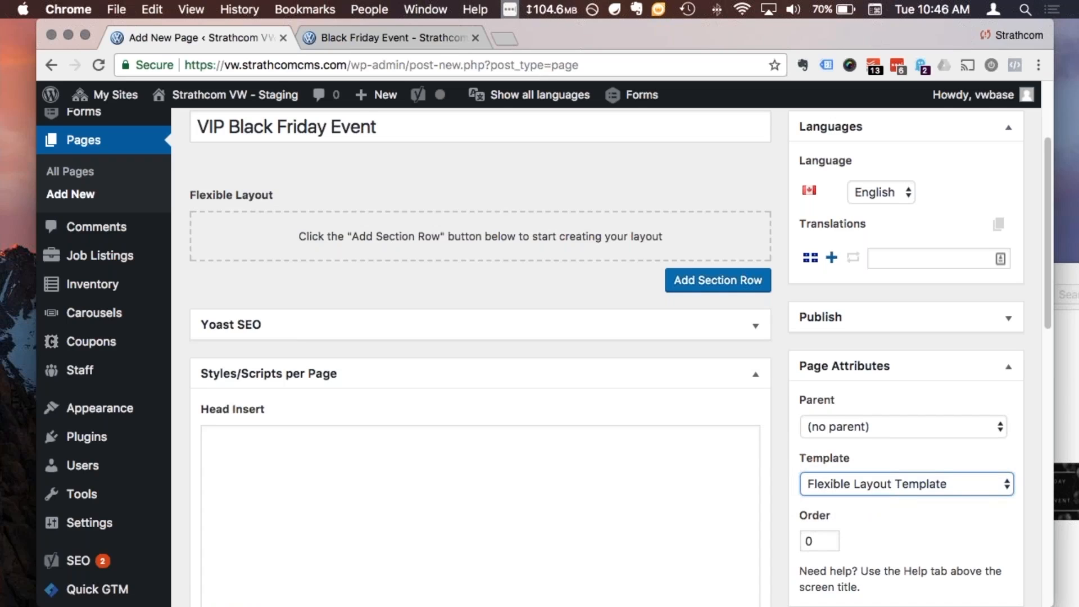
# Add a section row to the page's flexible layout
pyautogui.scroll(1, 539, 357)
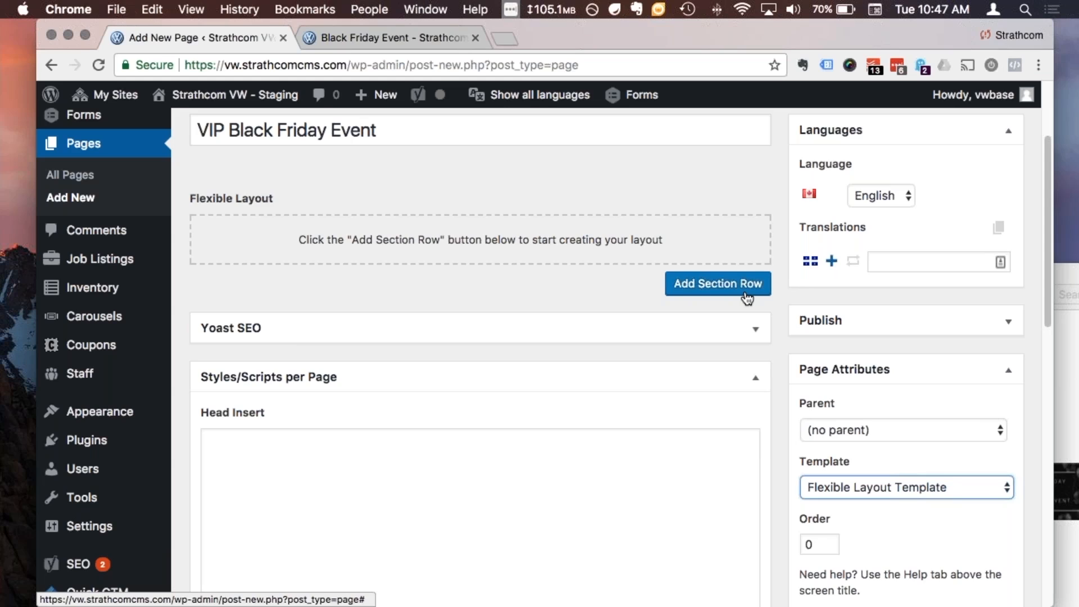
pyautogui.click(692, 285)
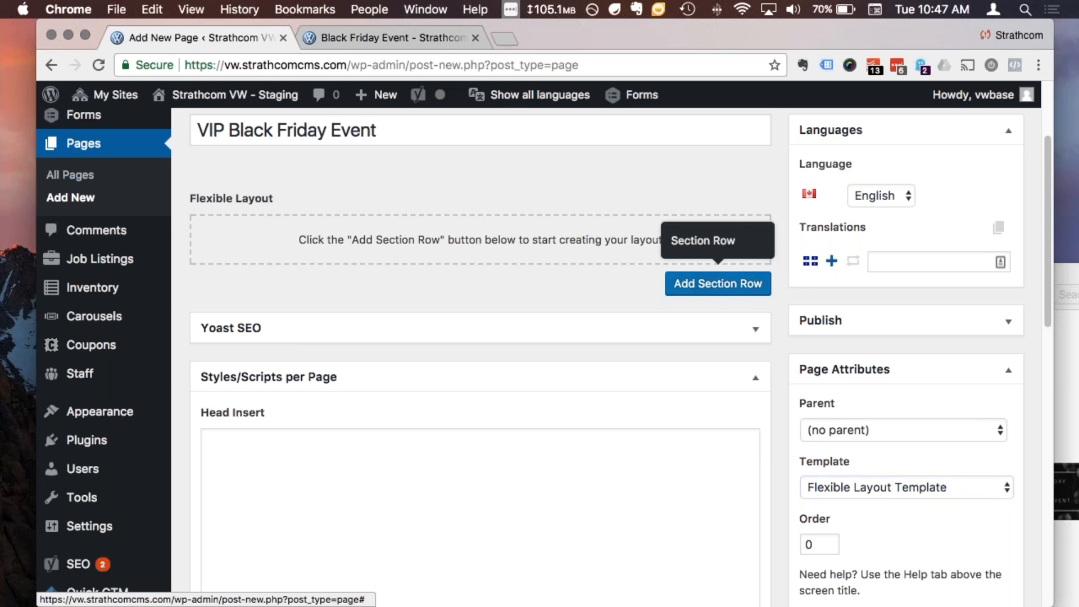
pyautogui.click(702, 240)
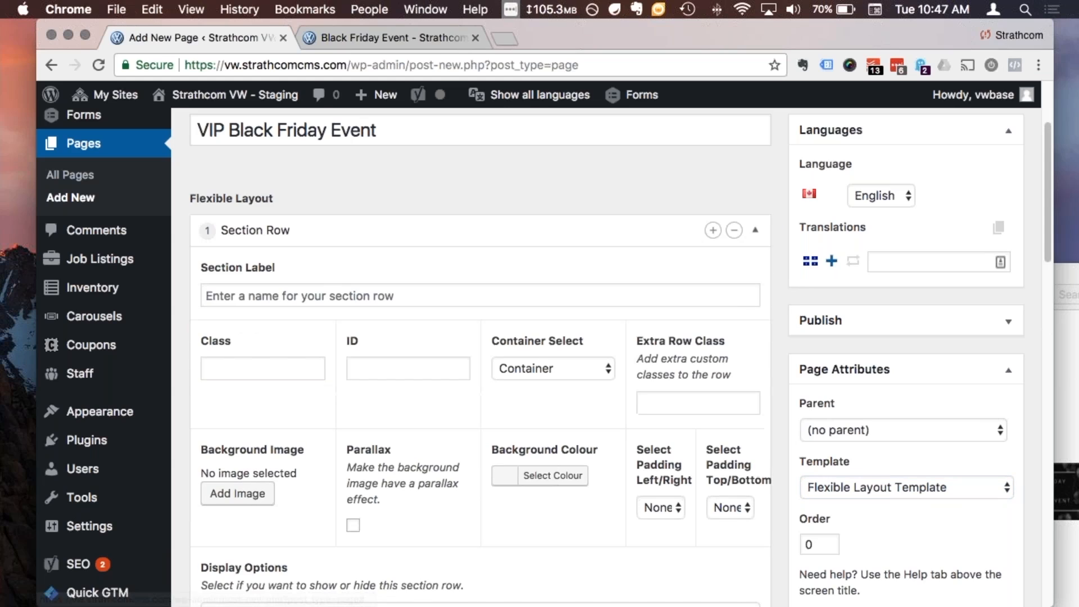
pyautogui.scroll(-1, 734, 230)
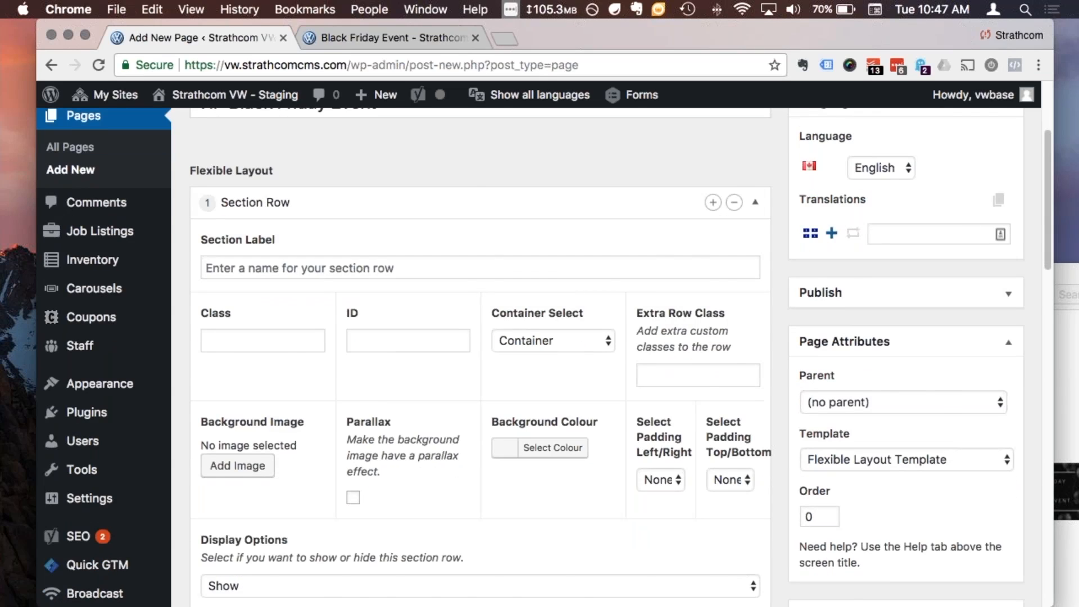
pyautogui.scroll(-3, 734, 230)
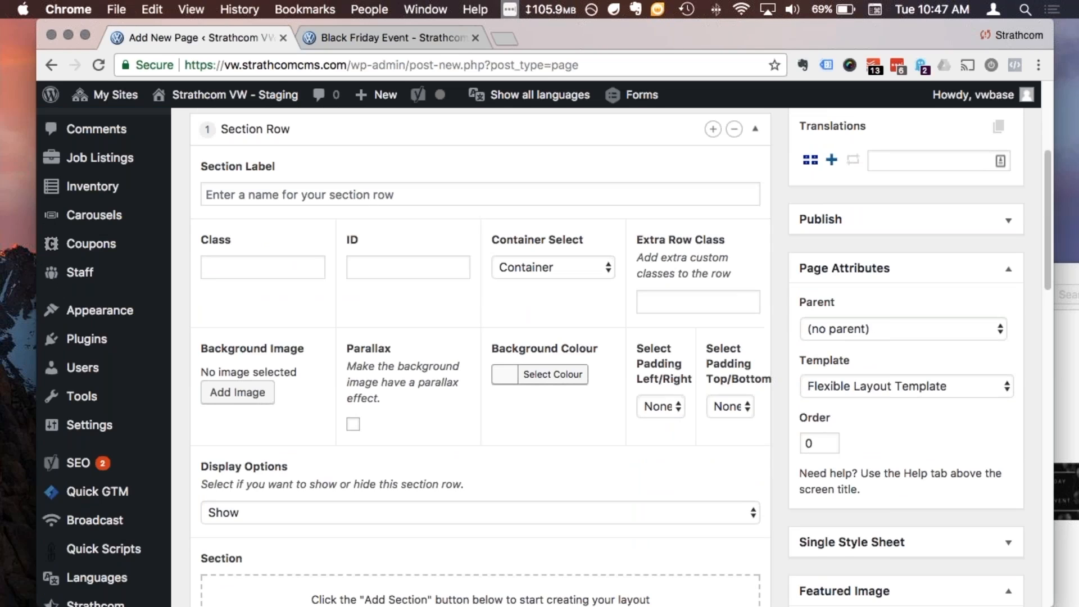
# Set the section row's background colour to the near-black #161616
pyautogui.click(506, 378)
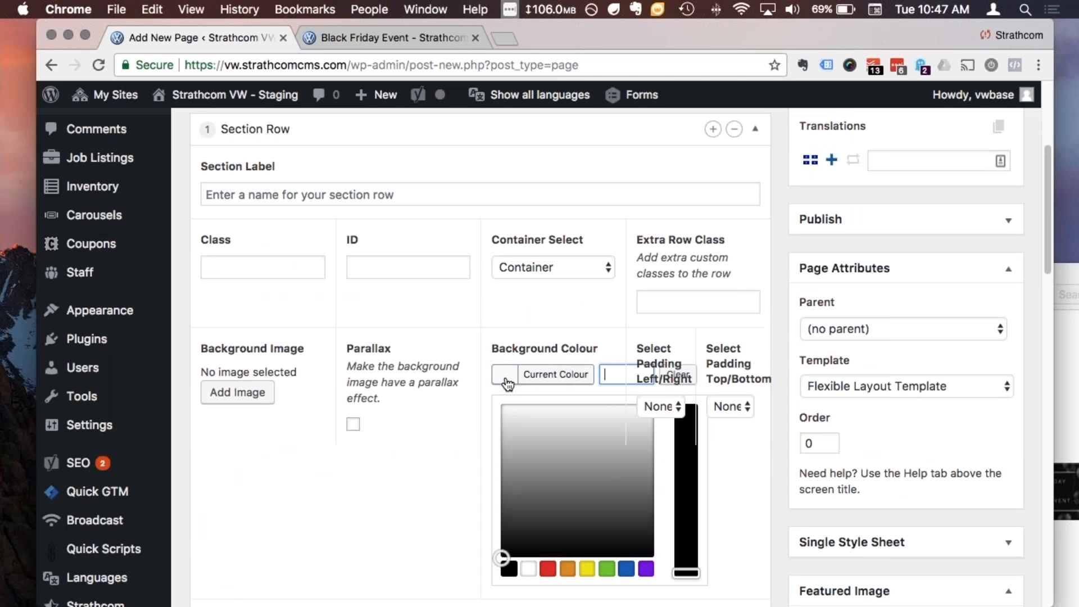
pyautogui.scroll(-1, 597, 448)
pyautogui.moveTo(597, 448); pyautogui.dragTo(488, 521)
pyautogui.click(488, 521)
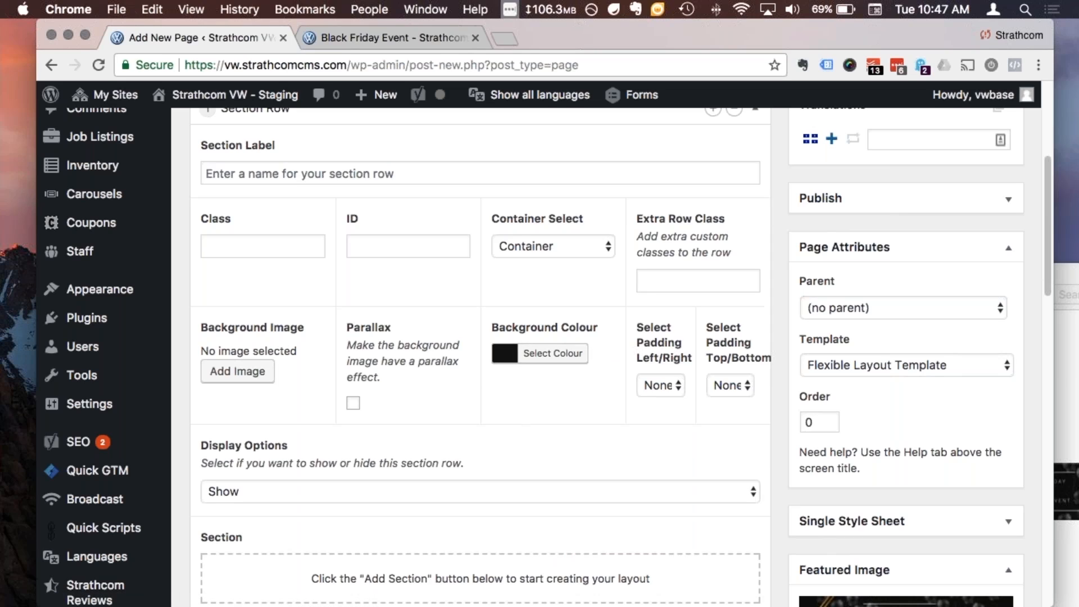
pyautogui.click(552, 352)
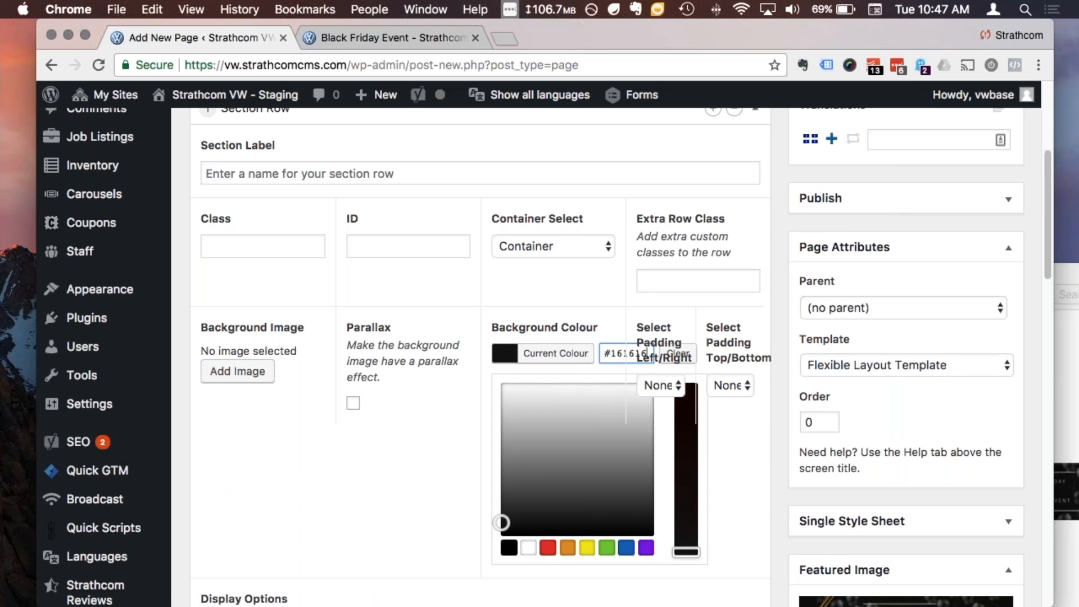
pyautogui.click(450, 444)
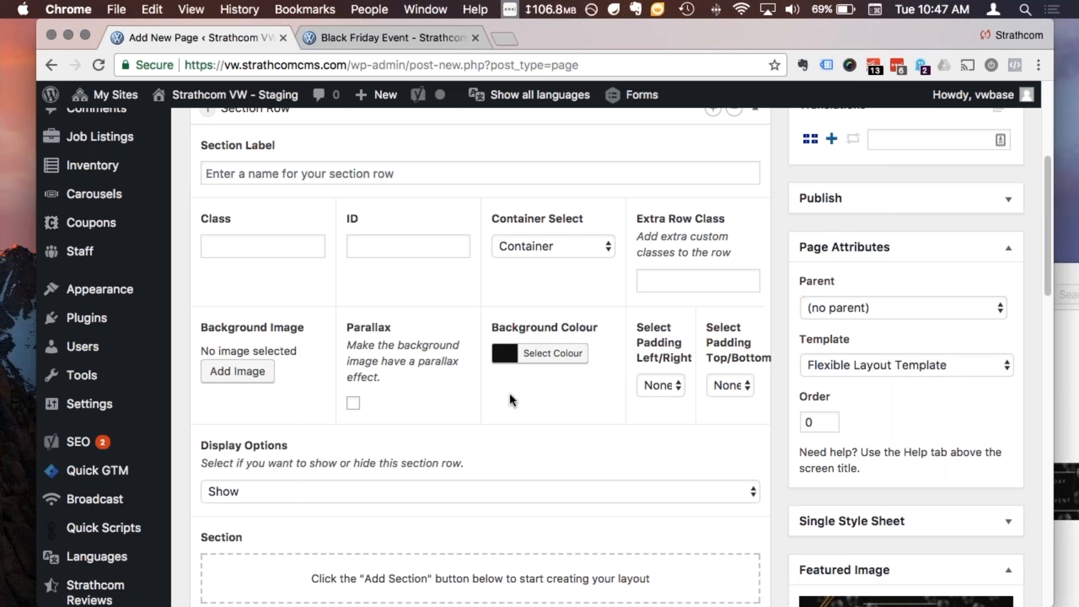
pyautogui.scroll(-1, 514, 402)
pyautogui.scroll(-1, 518, 414)
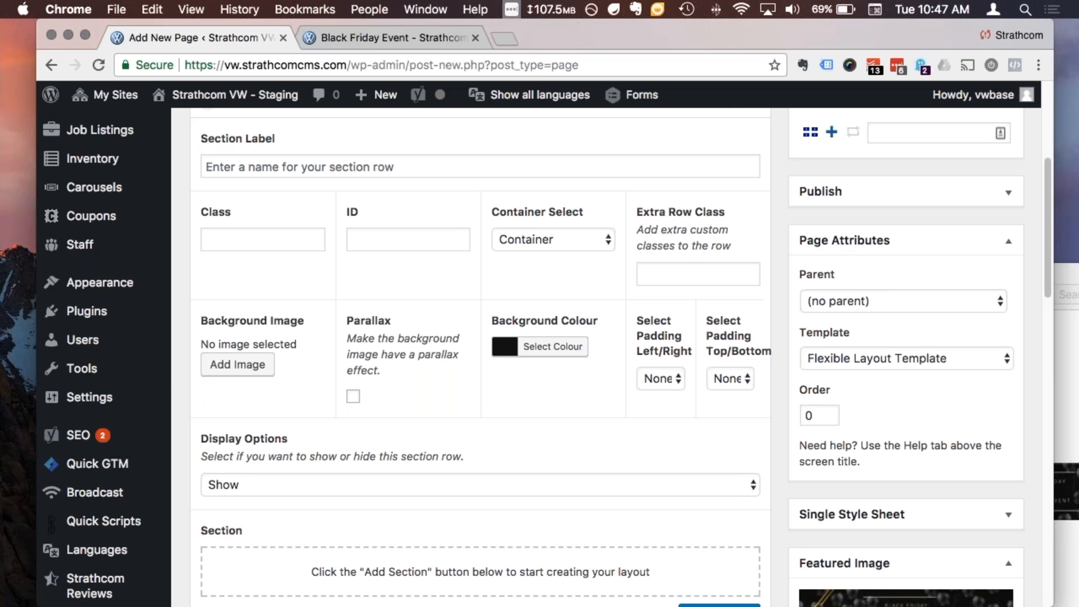
# Check the intro section of the example Black Friday page and label the new section row "Event Information"
pyautogui.click(400, 38)
pyautogui.scroll(-5, 786, 406)
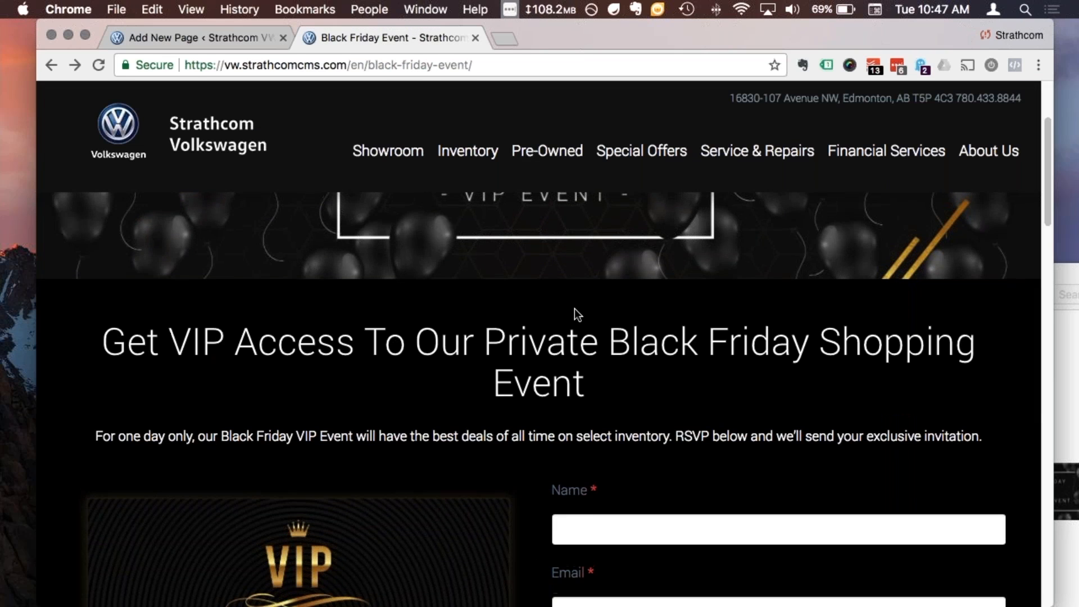
pyautogui.scroll(2, 575, 308)
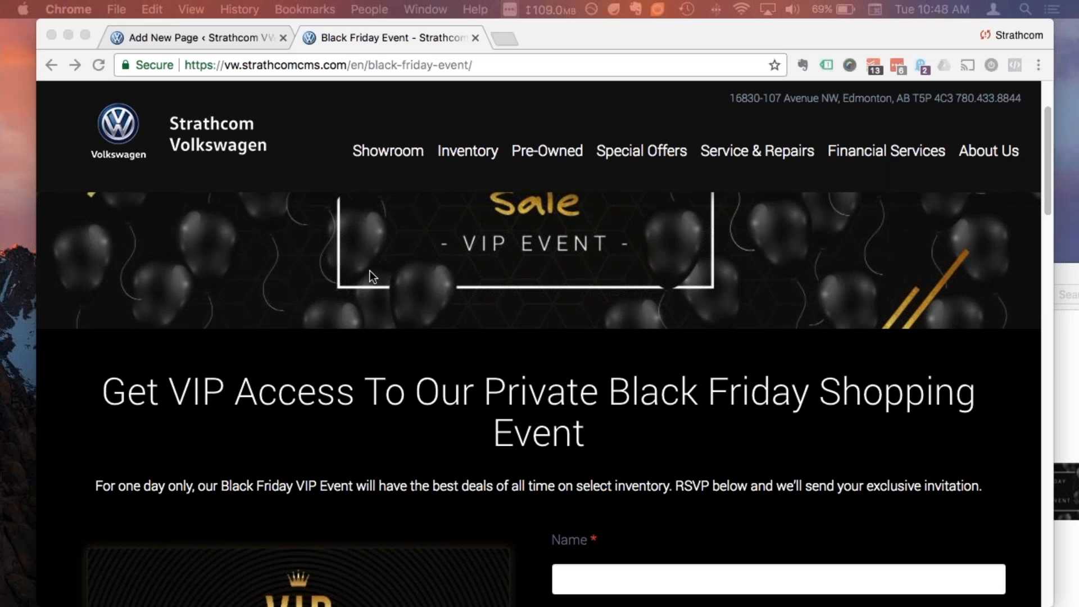
pyautogui.click(236, 45)
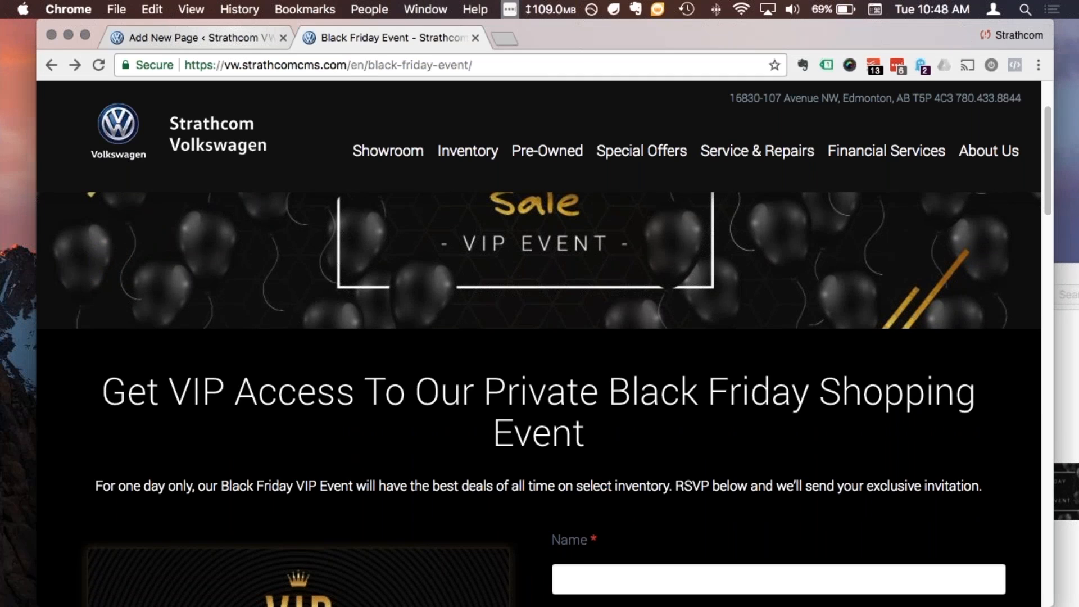
pyautogui.click(236, 45)
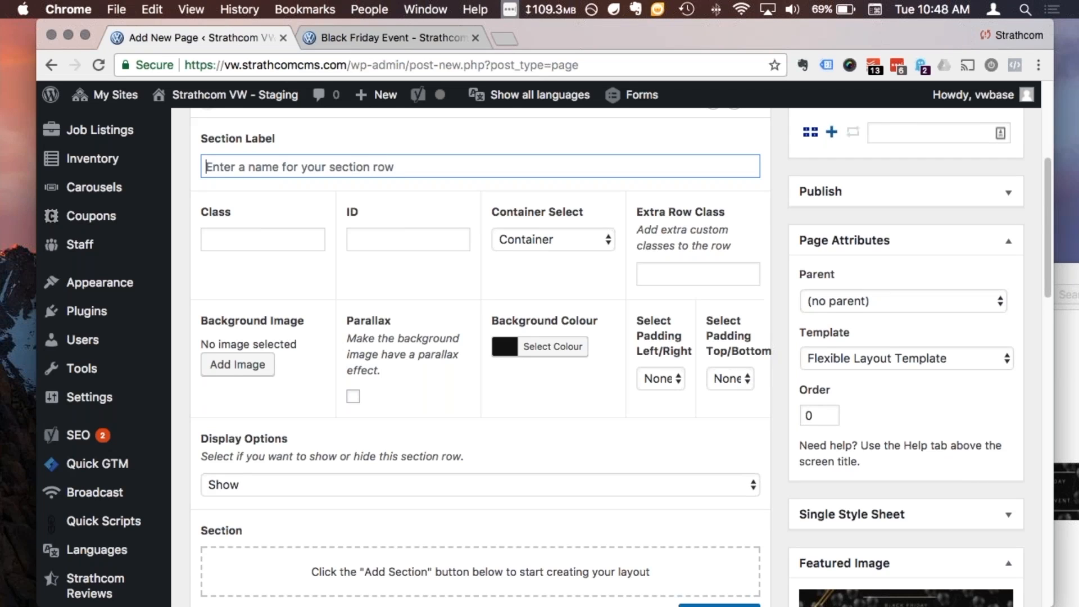
pyautogui.write('Event Information')
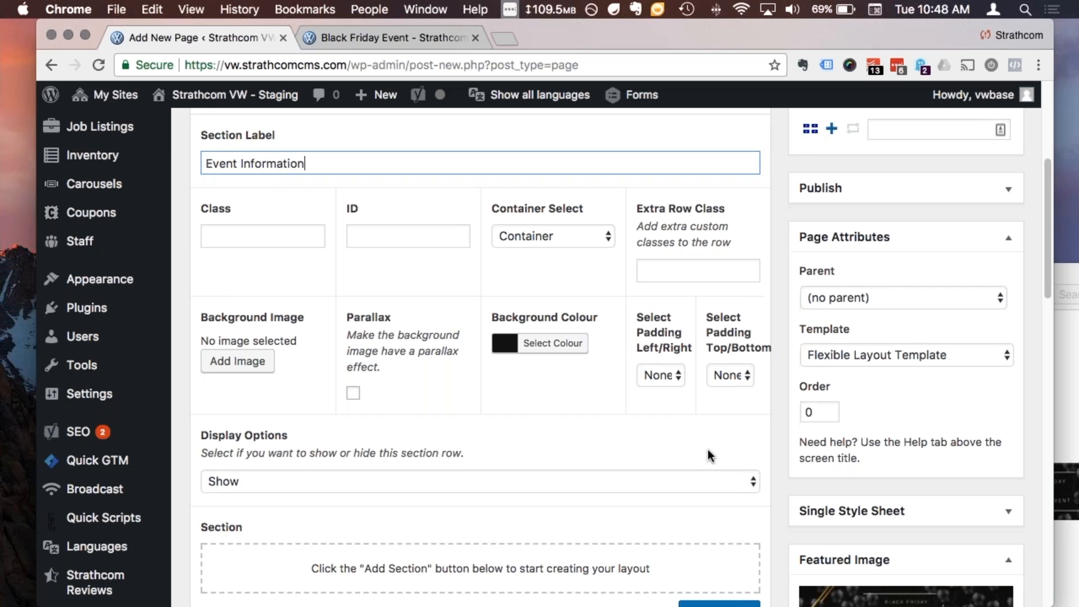
# Add a Columns section inside the Event Information row
pyautogui.scroll(-5, 707, 450)
pyautogui.click(710, 458)
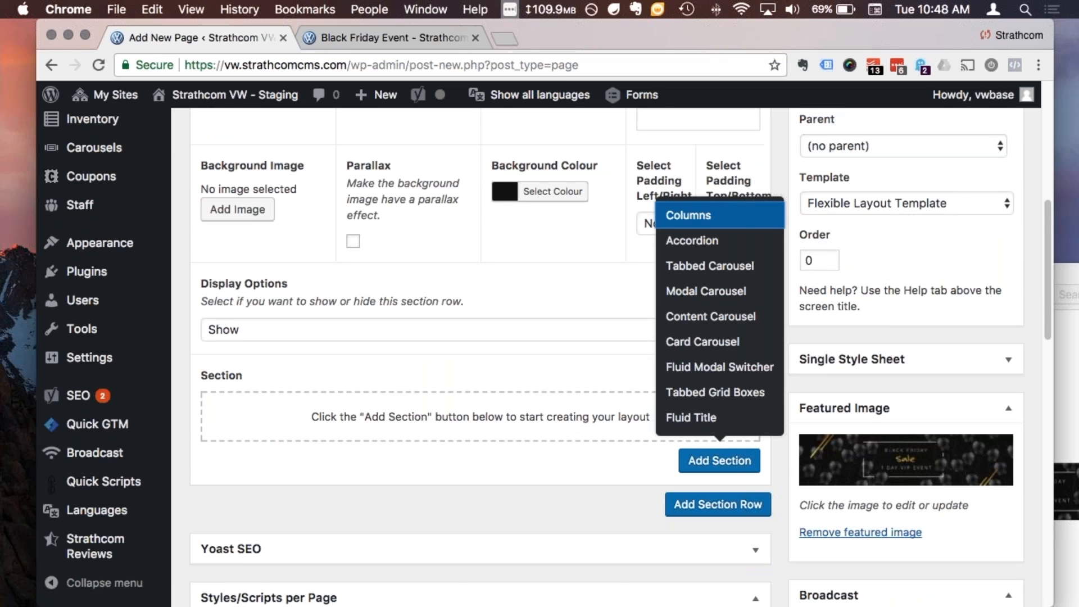
pyautogui.click(689, 215)
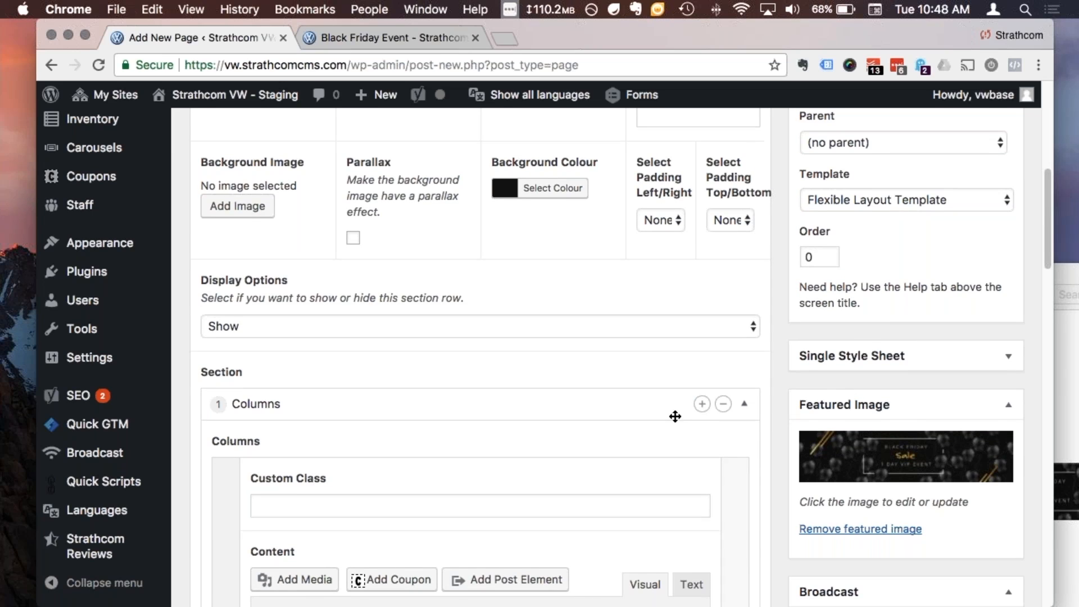
pyautogui.scroll(-5, 675, 416)
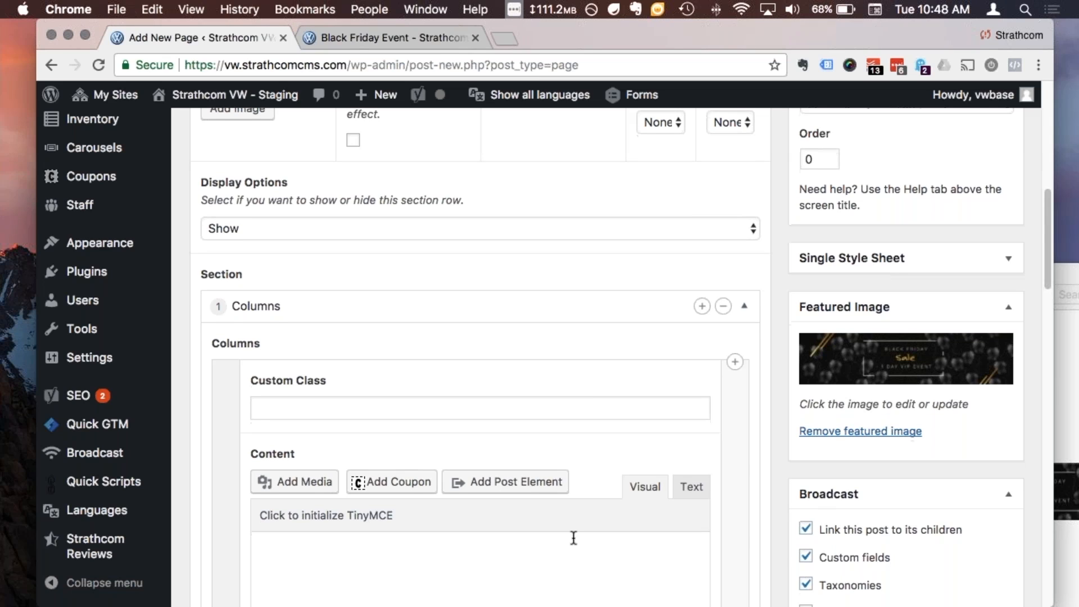
pyautogui.scroll(-3, 573, 537)
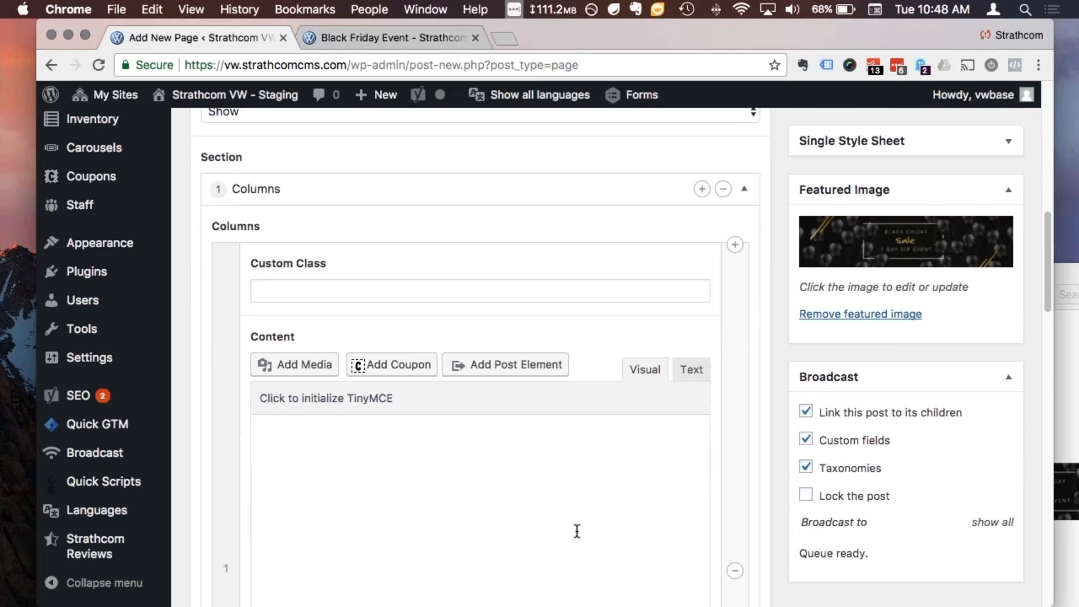
# Check the headline on the example Black Friday page and activate the visual content editor of the first column
pyautogui.click(465, 29)
pyautogui.scroll(-1, 511, 298)
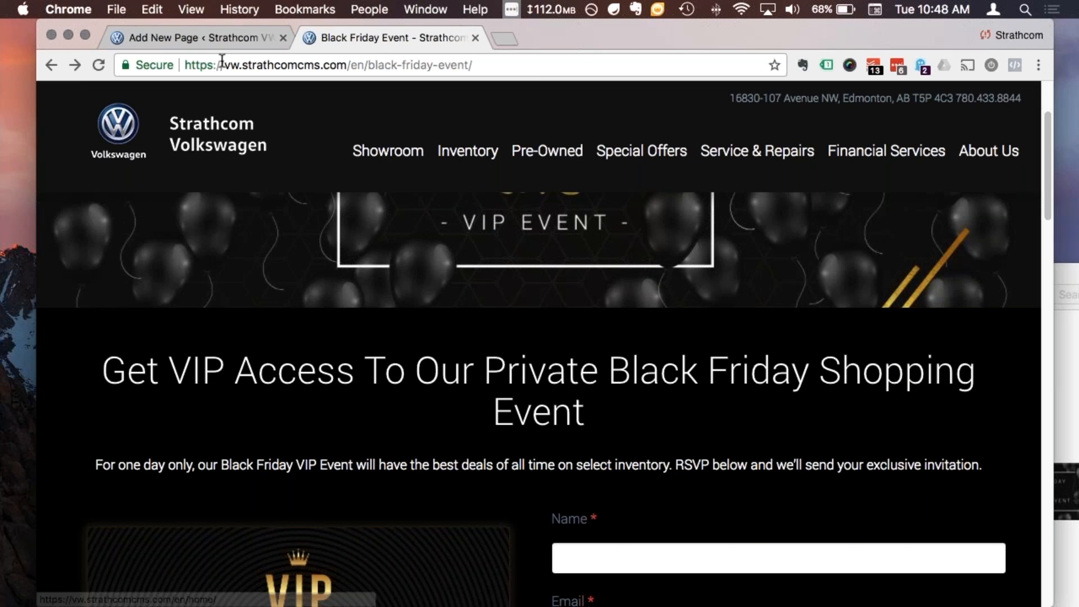
pyautogui.click(191, 37)
pyautogui.scroll(-1, 612, 413)
pyautogui.click(612, 412)
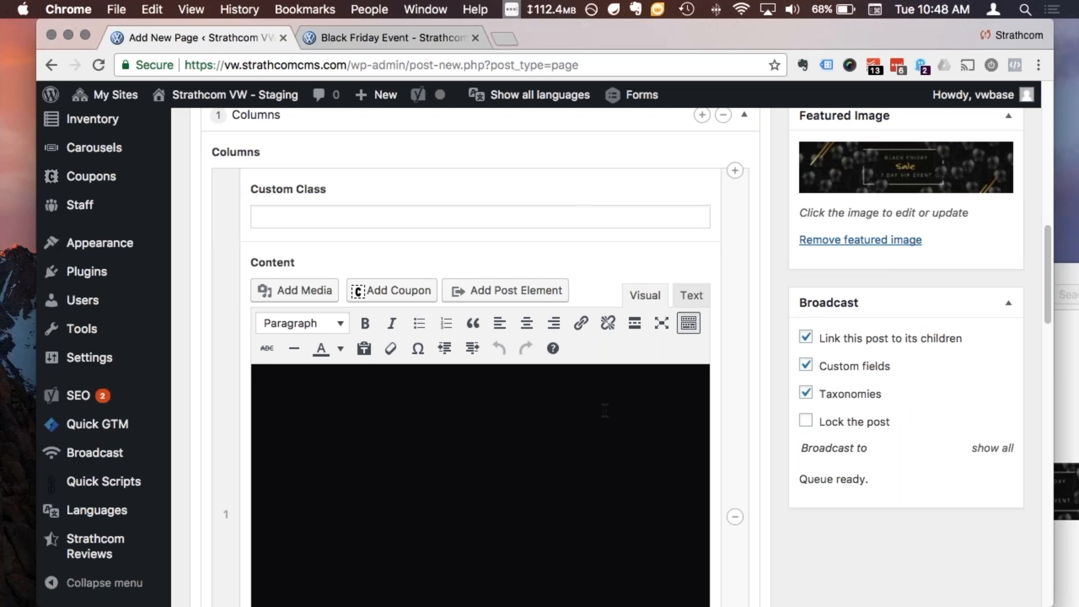
pyautogui.scroll(-1, 605, 411)
pyautogui.scroll(-2, 605, 410)
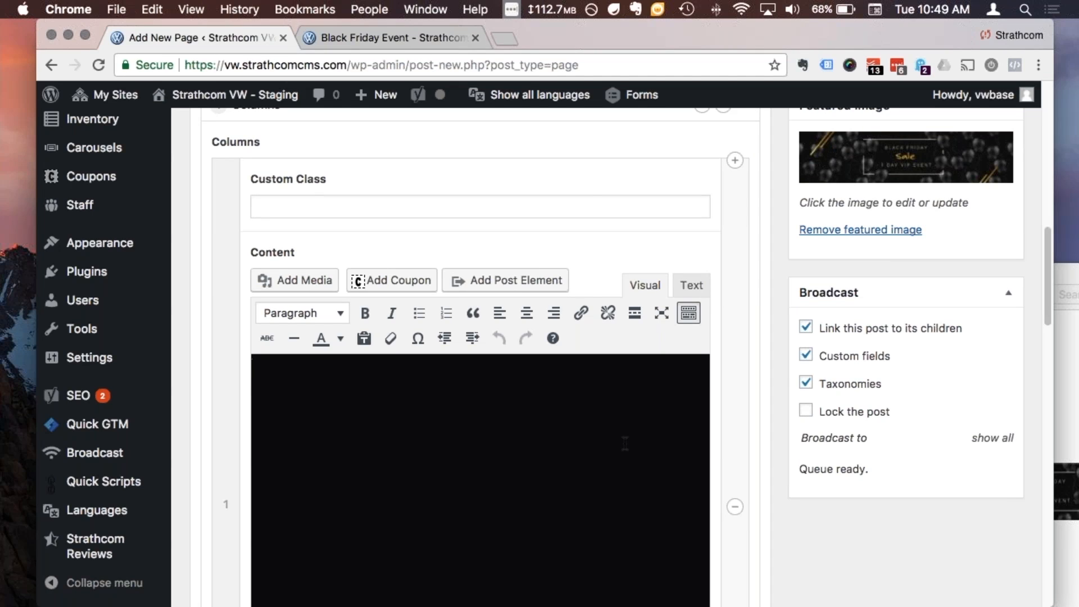
# Enter the headline "Get VIP Access To Our Private Black Friday Event" in the first column's content
pyautogui.write('Get VIP Ac')
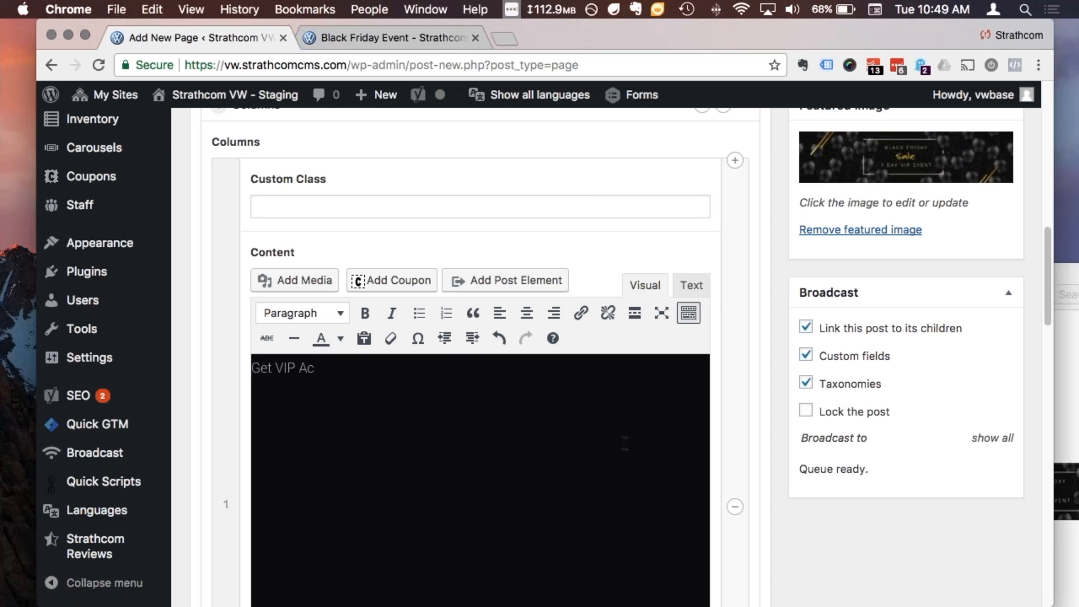
pyautogui.write('cess To Our PRivate')
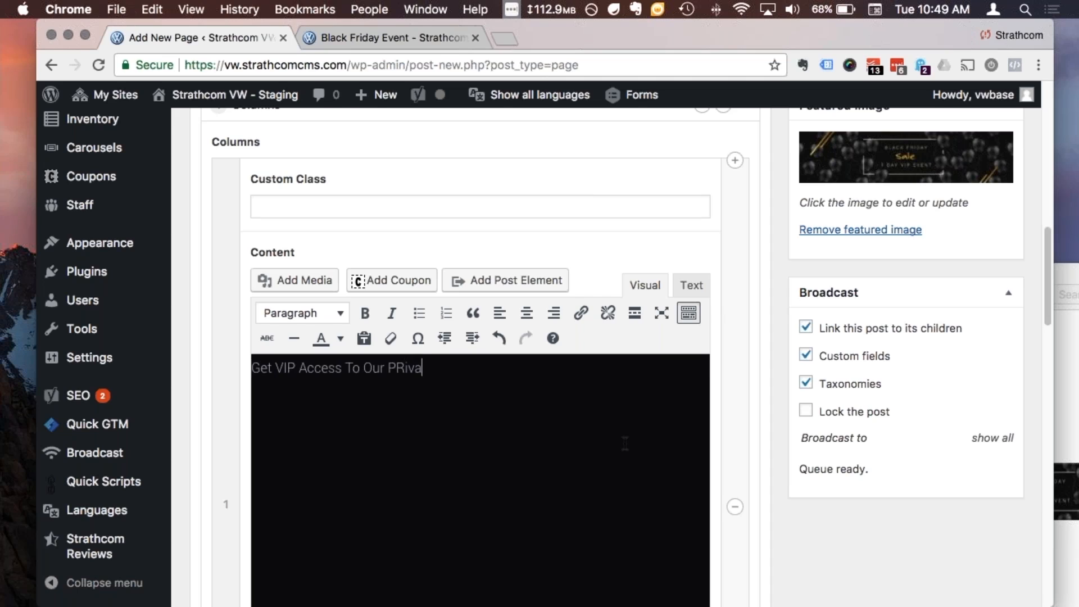
pyautogui.press('BackSpace')
pyautogui.press('BackSpace')
pyautogui.press('BackSpace')
pyautogui.press('BackSpace')
pyautogui.press('BackSpace')
pyautogui.press('BackSpace')
pyautogui.write('rivate Black Fir')
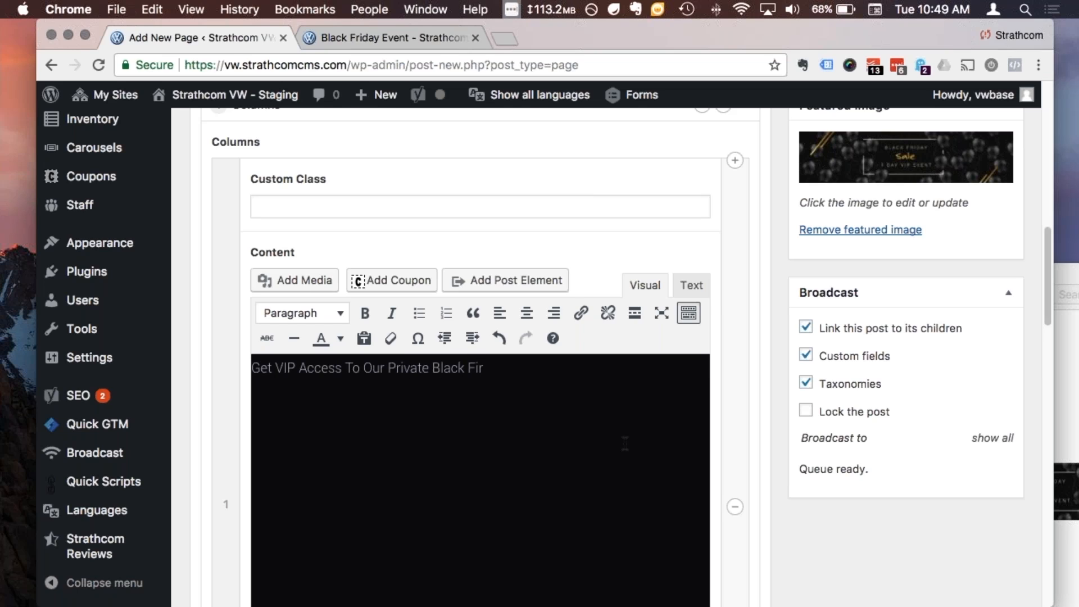
pyautogui.write('iday Event')
# Format the whole headline in the first column as Heading 1
pyautogui.moveTo(565, 367); pyautogui.dragTo(227, 358)
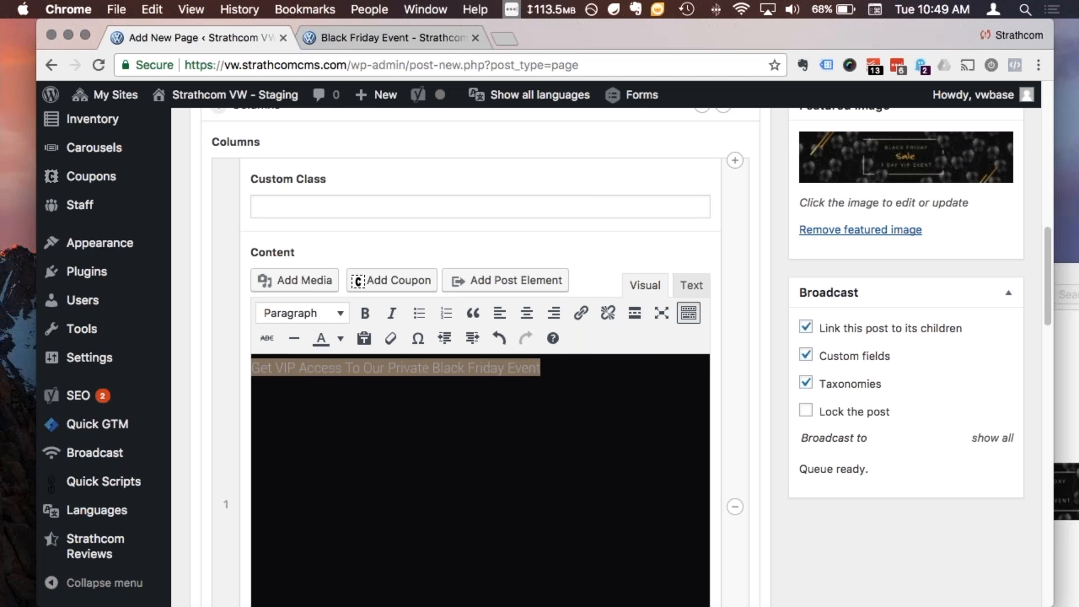
pyautogui.click(303, 313)
pyautogui.click(325, 376)
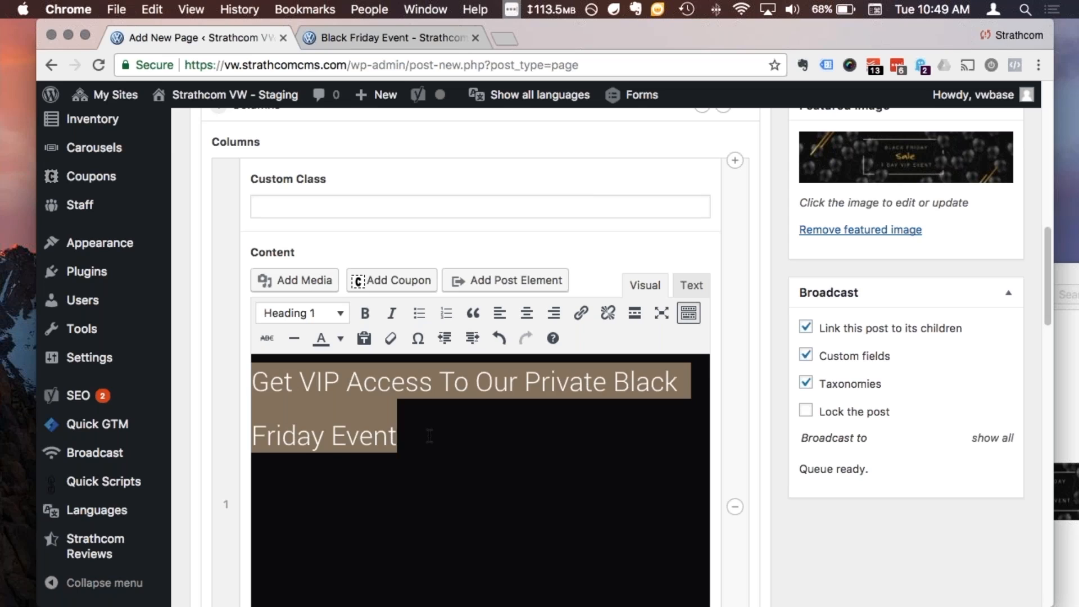
# Paste the paragraph starting "For one day only, our Black Friday VIP Event" below the headline, matching the destination style
pyautogui.click(430, 435)
pyautogui.press('Return')
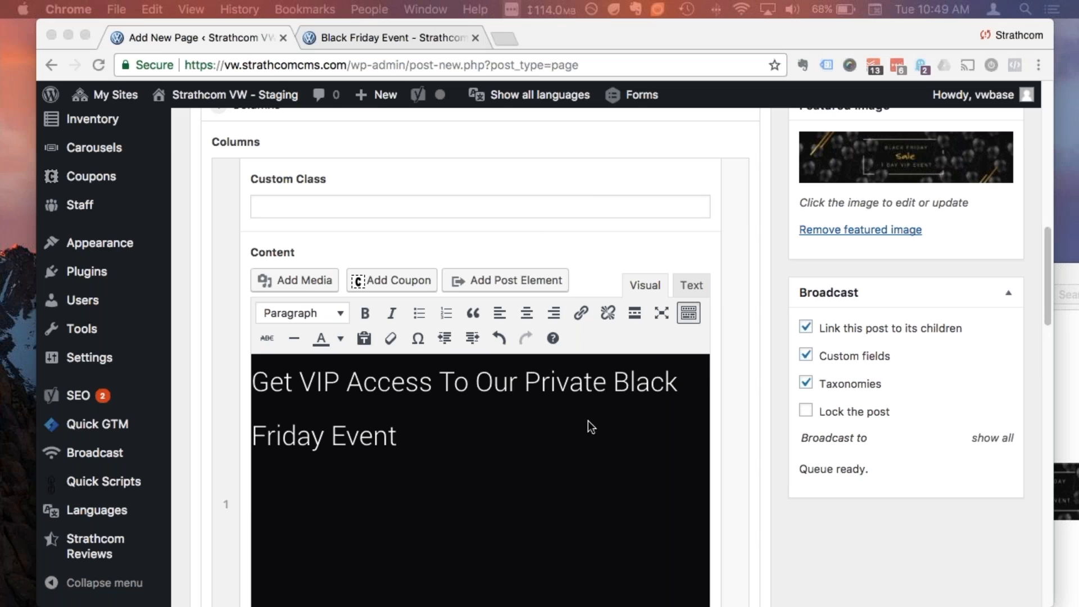
pyautogui.rightClick(334, 375)
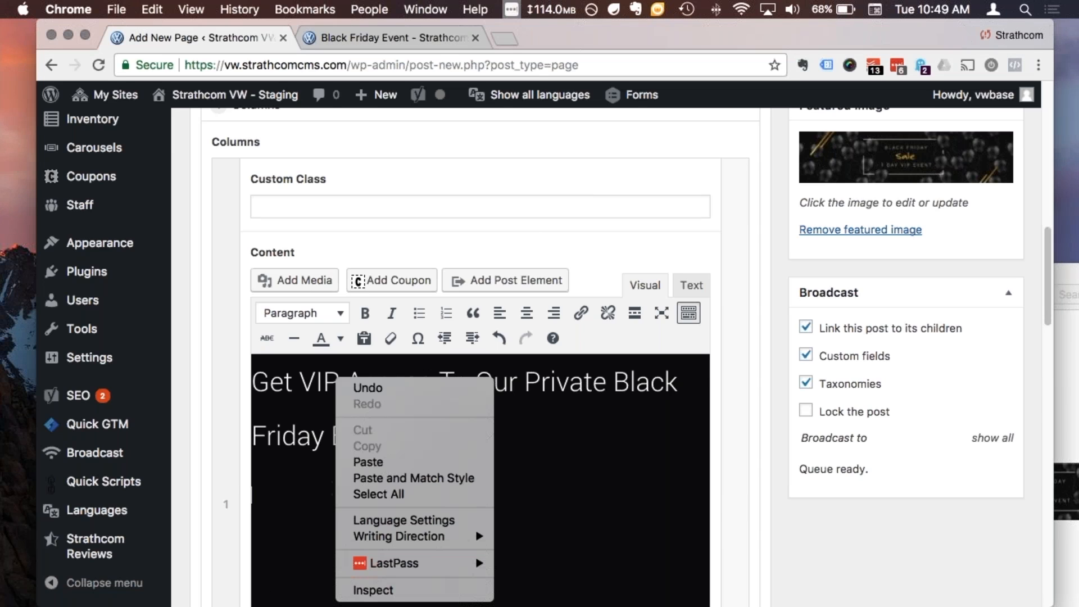
pyautogui.click(402, 477)
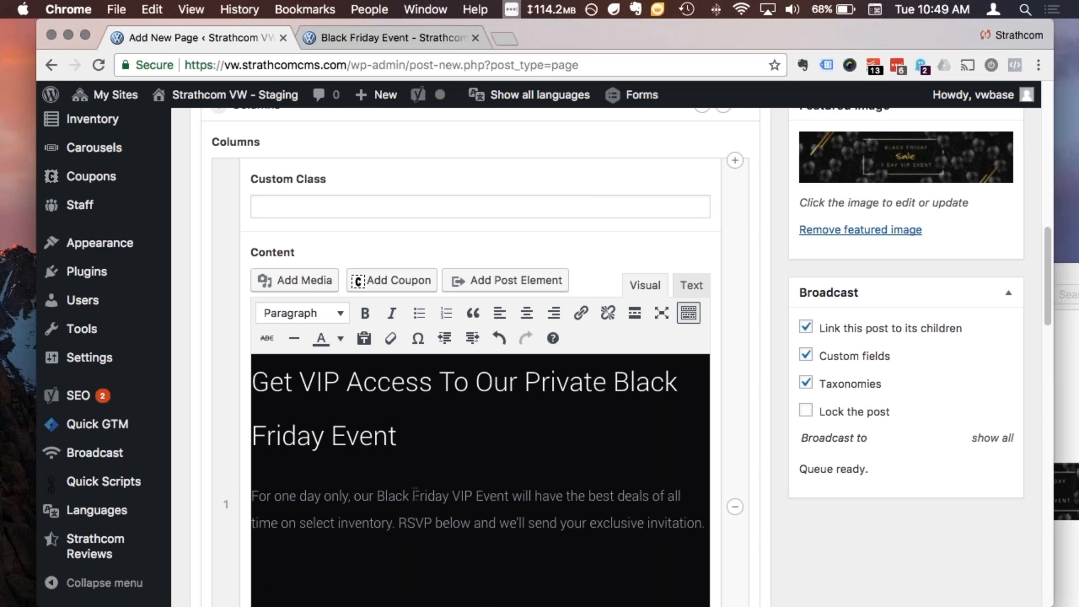
# Centre the headline and the paragraph in the first column's content
pyautogui.click(418, 411)
pyautogui.click(441, 523)
pyautogui.moveTo(452, 540); pyautogui.dragTo(241, 368)
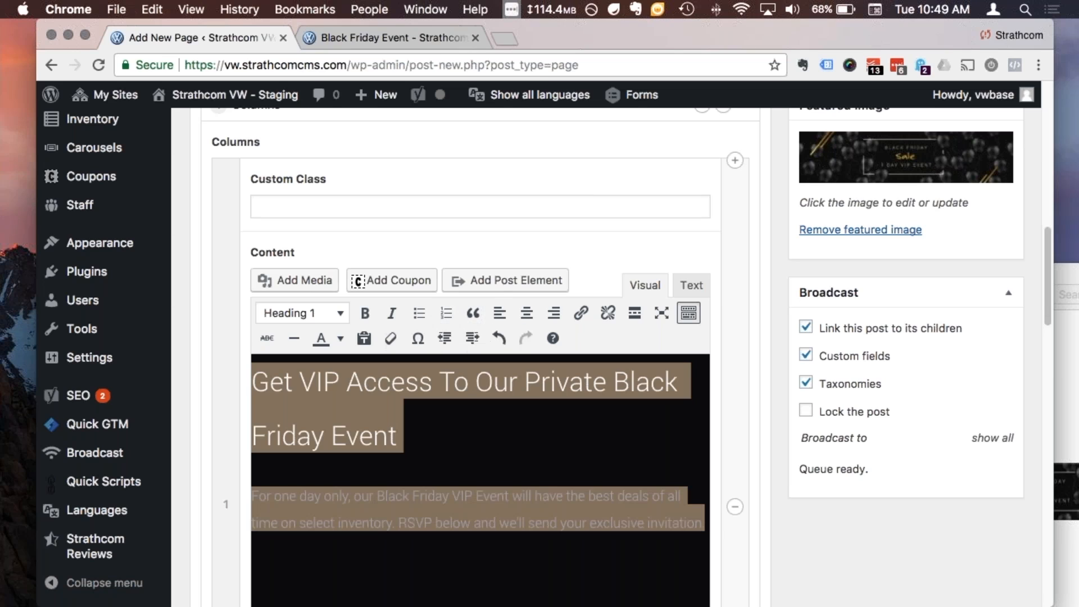
pyautogui.click(526, 313)
# Expand the publishing options and publish the VIP Black Friday Event page
pyautogui.scroll(15, 916, 360)
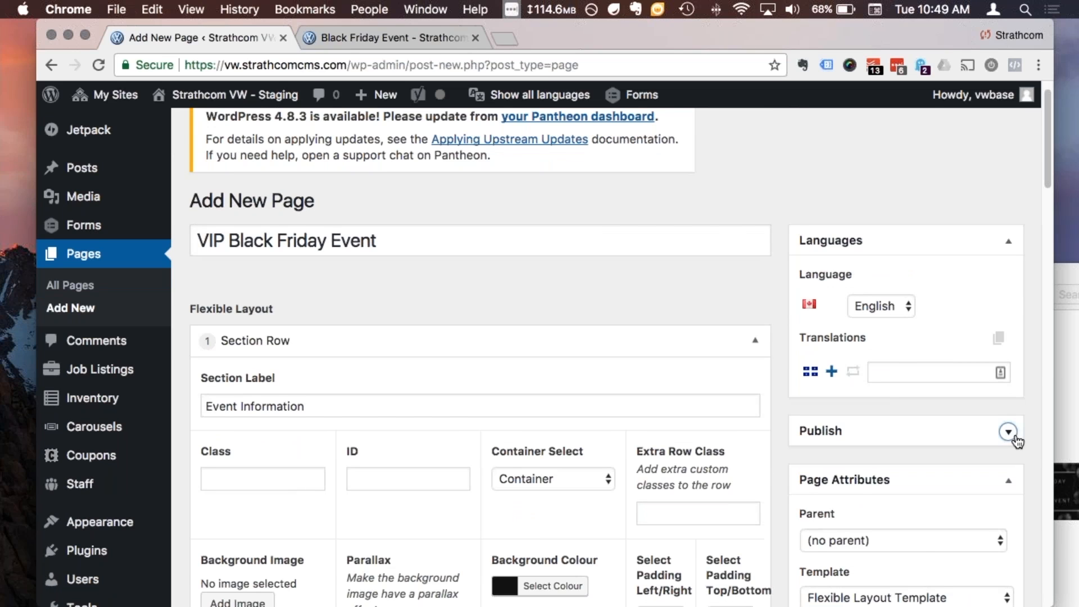
pyautogui.click(1008, 433)
pyautogui.scroll(-5, 1009, 427)
pyautogui.click(985, 390)
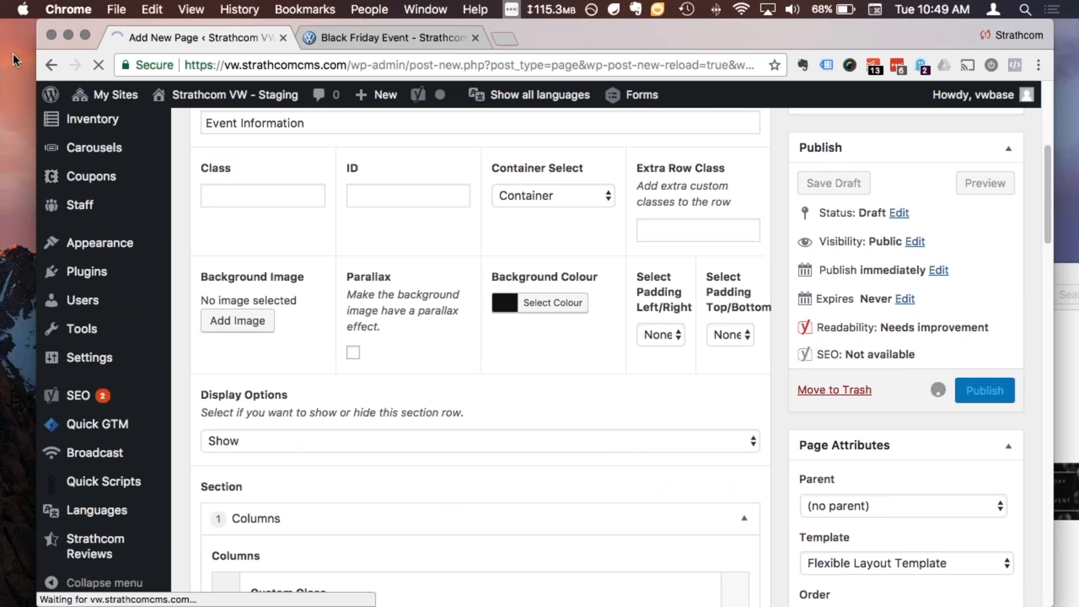
# Open the published page's permalink in a new tab and check the hero image, headline and paragraph
pyautogui.scroll(10, 741, 315)
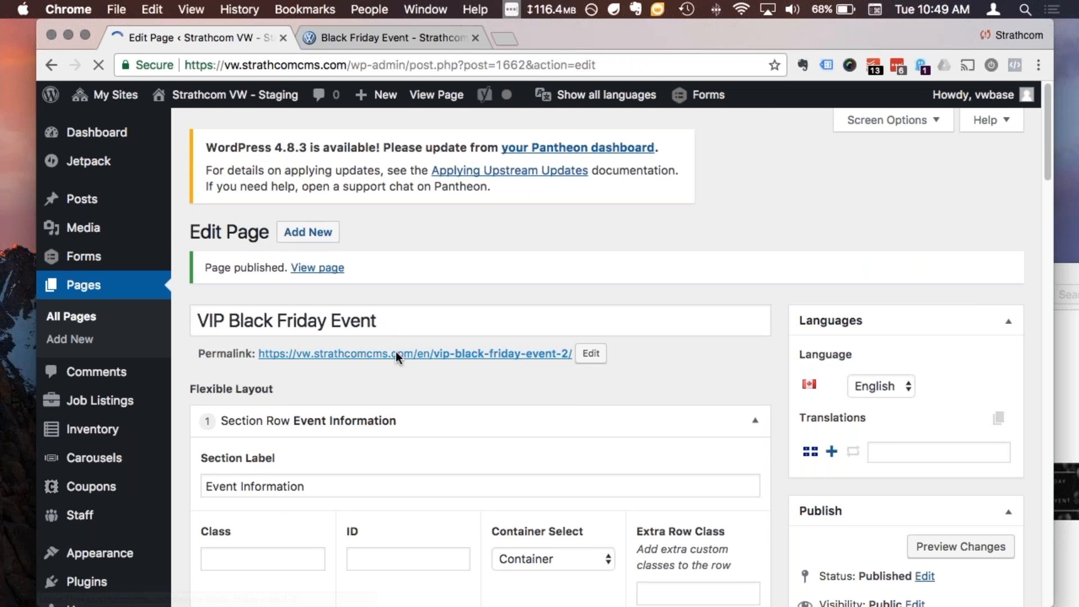
pyautogui.keyDown('super'); pyautogui.click(397, 354); pyautogui.keyUp('super')
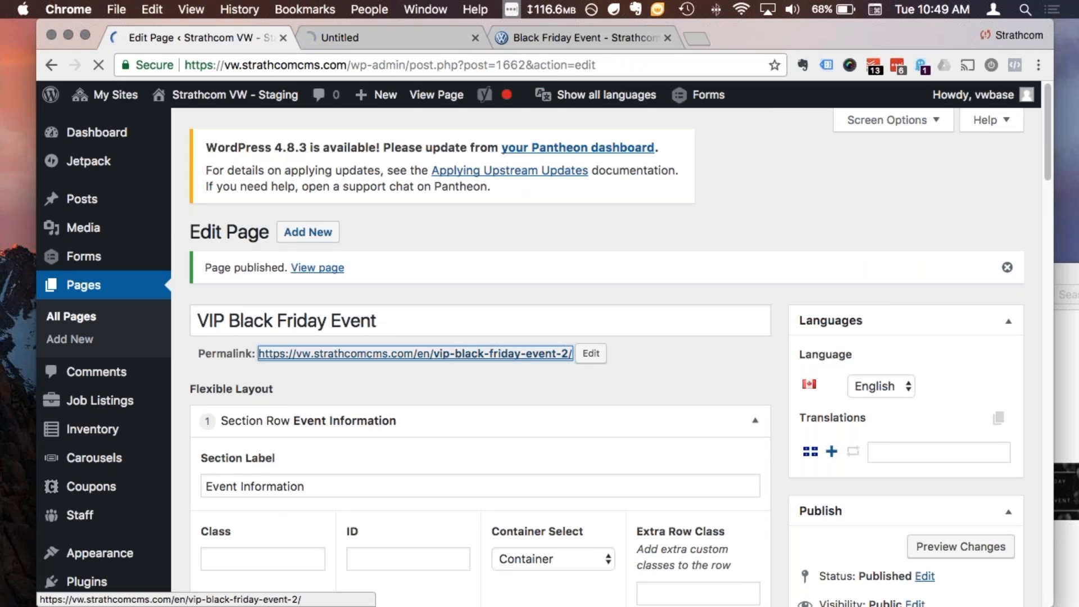
pyautogui.click(412, 36)
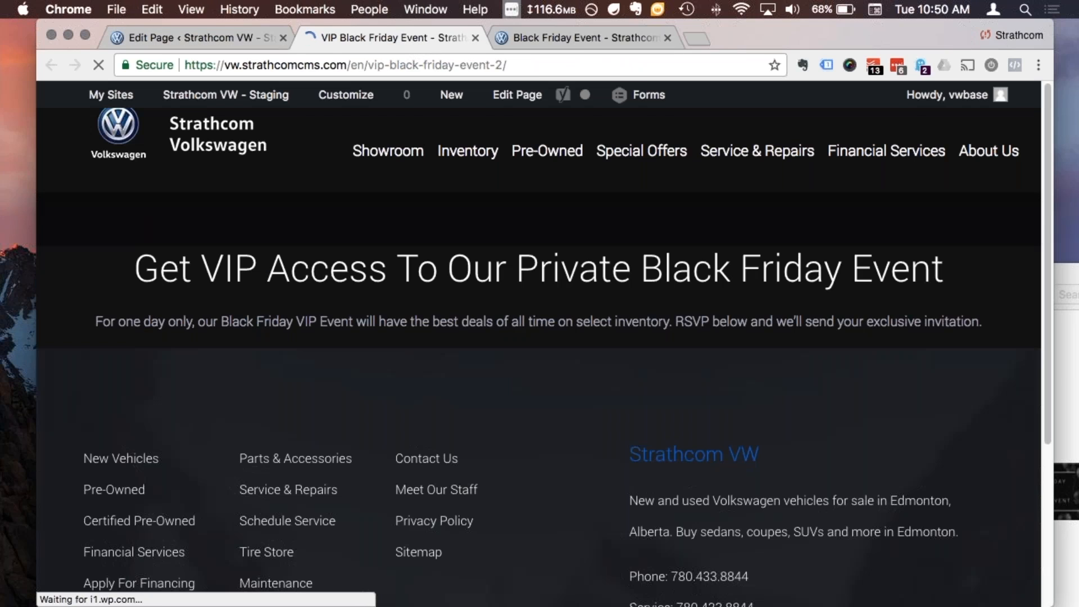
pyautogui.scroll(-1, 949, 399)
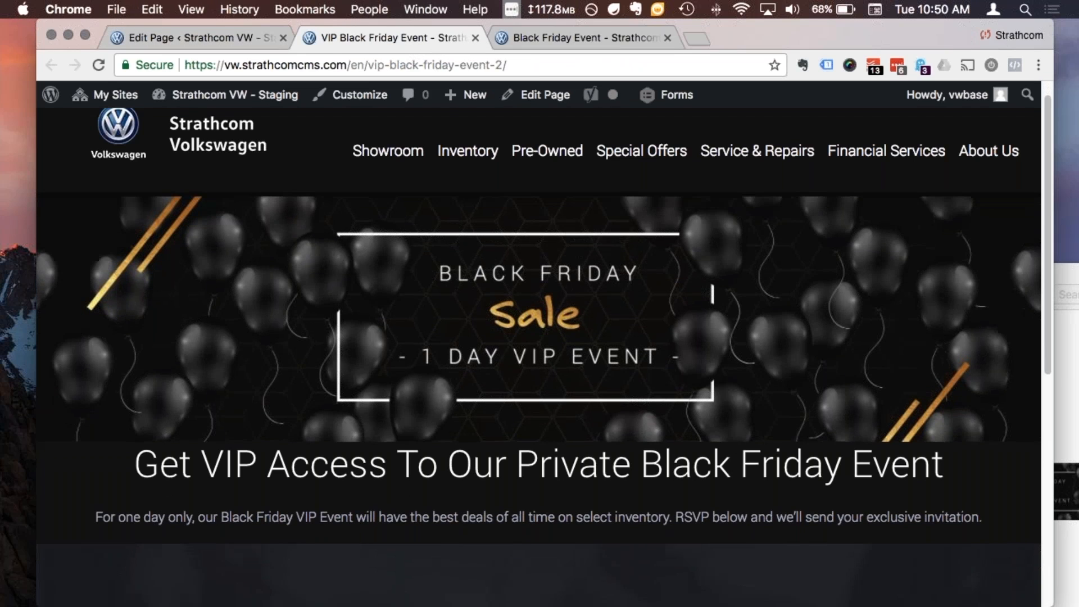
pyautogui.moveTo(126, 470); pyautogui.dragTo(982, 517)
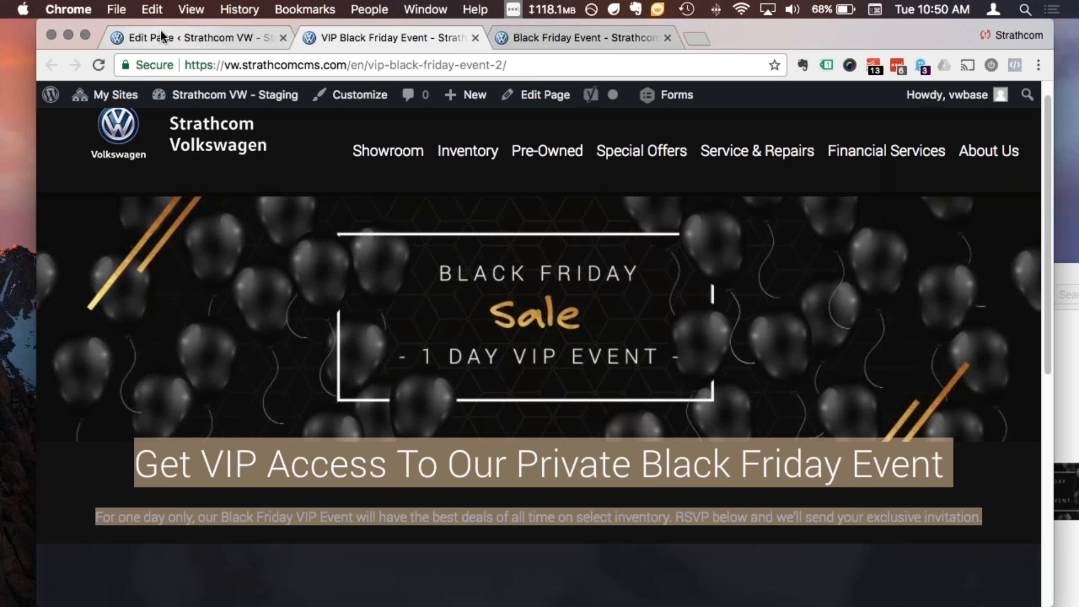
# Examine the two-column section with the VIP invitation image, offers and form on the example Black Friday page
pyautogui.click(550, 38)
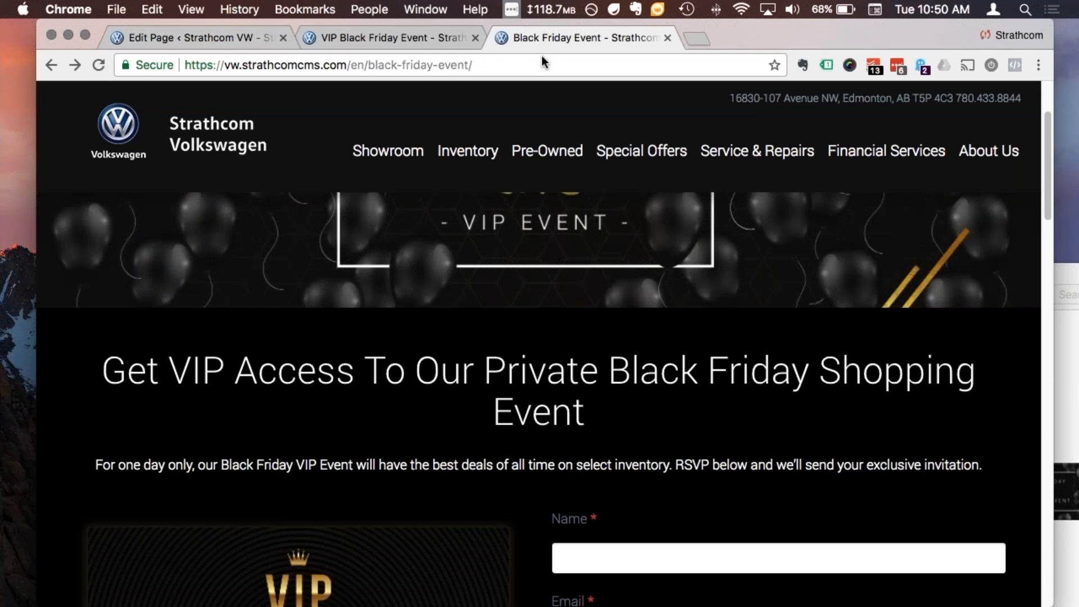
pyautogui.scroll(-5, 527, 276)
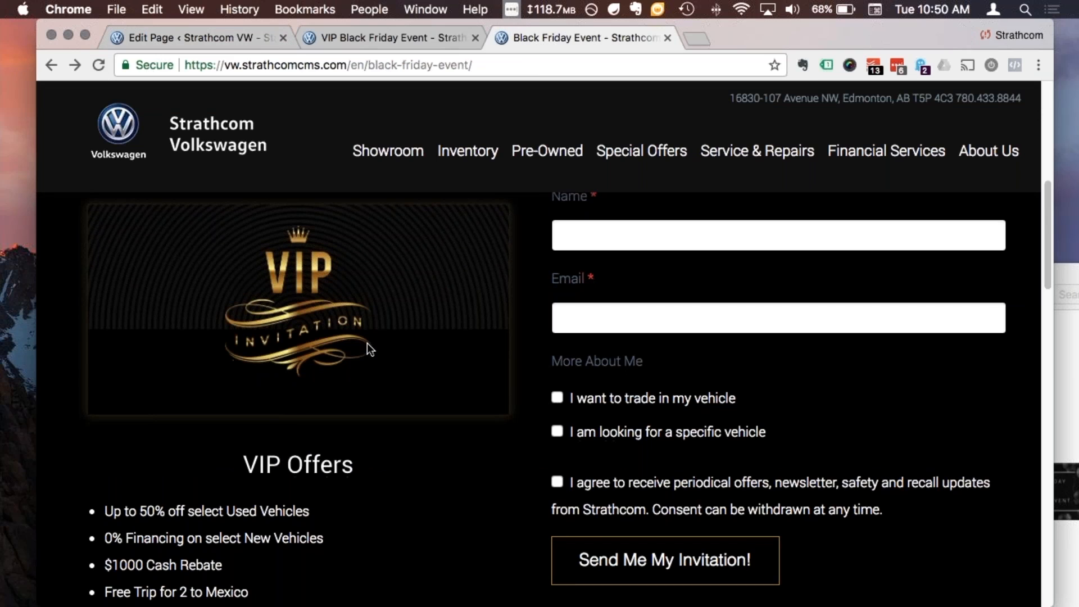
pyautogui.scroll(-1, 367, 344)
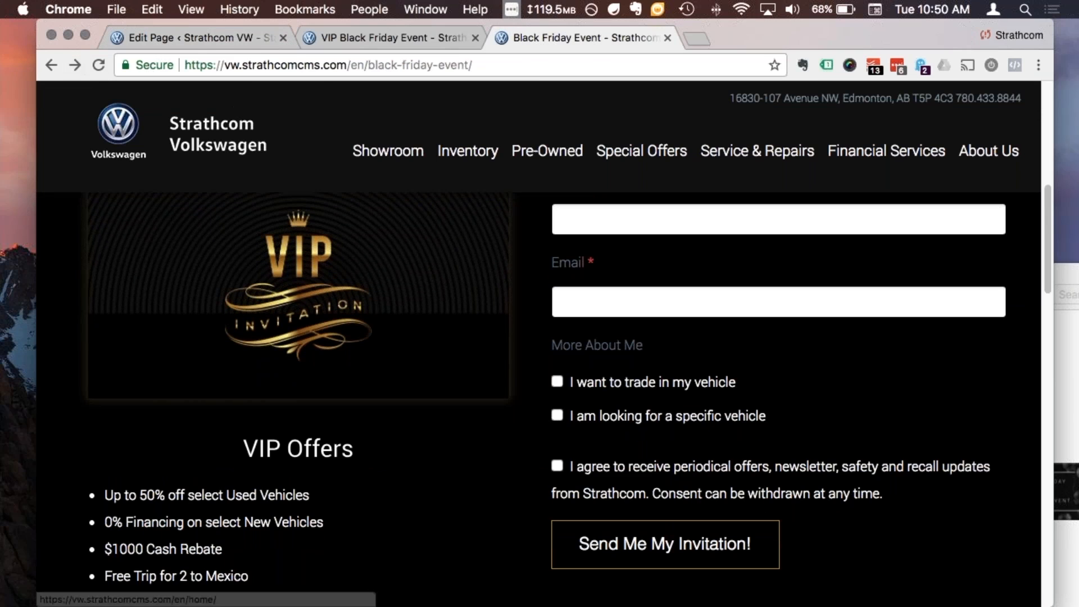
# Return to the page editor, collapse the first Columns section and add another Columns section to the Event Information row
pyautogui.click(212, 37)
pyautogui.scroll(-3, 734, 346)
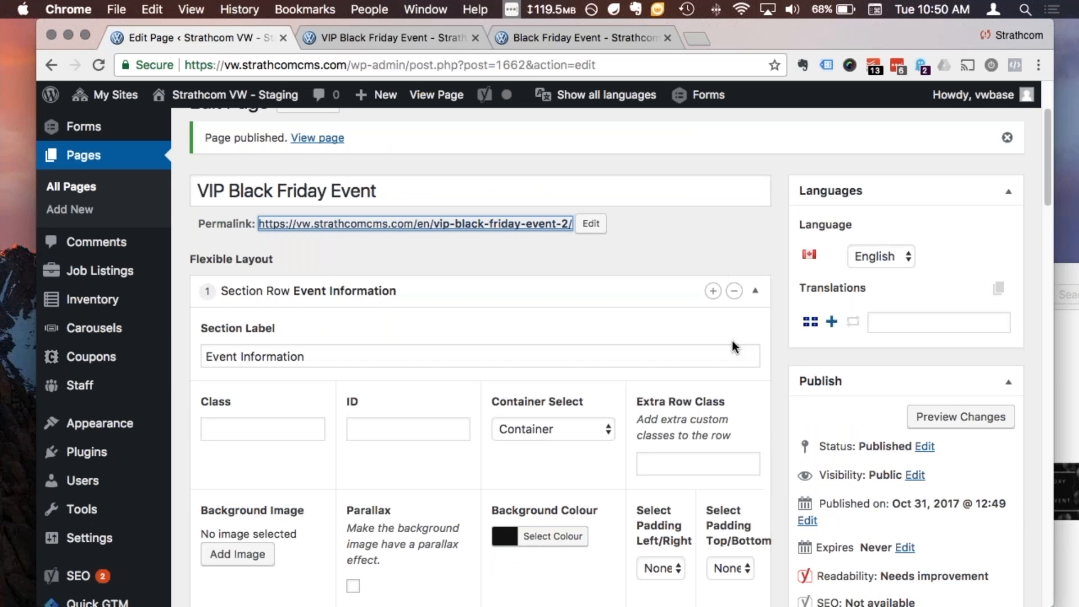
pyautogui.scroll(-1, 725, 410)
pyautogui.scroll(-10, 729, 410)
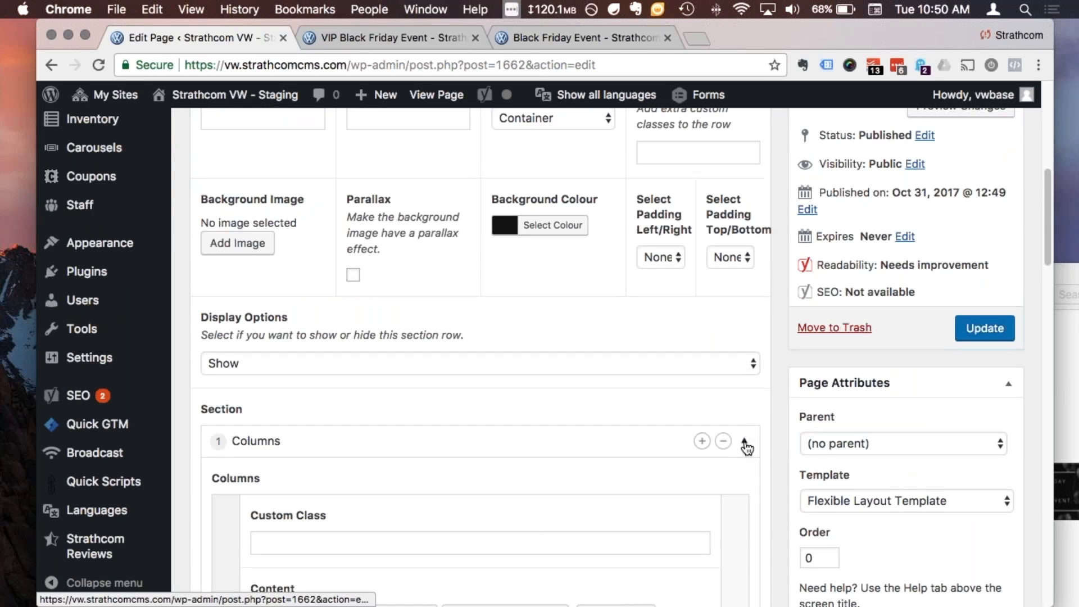
pyautogui.click(745, 443)
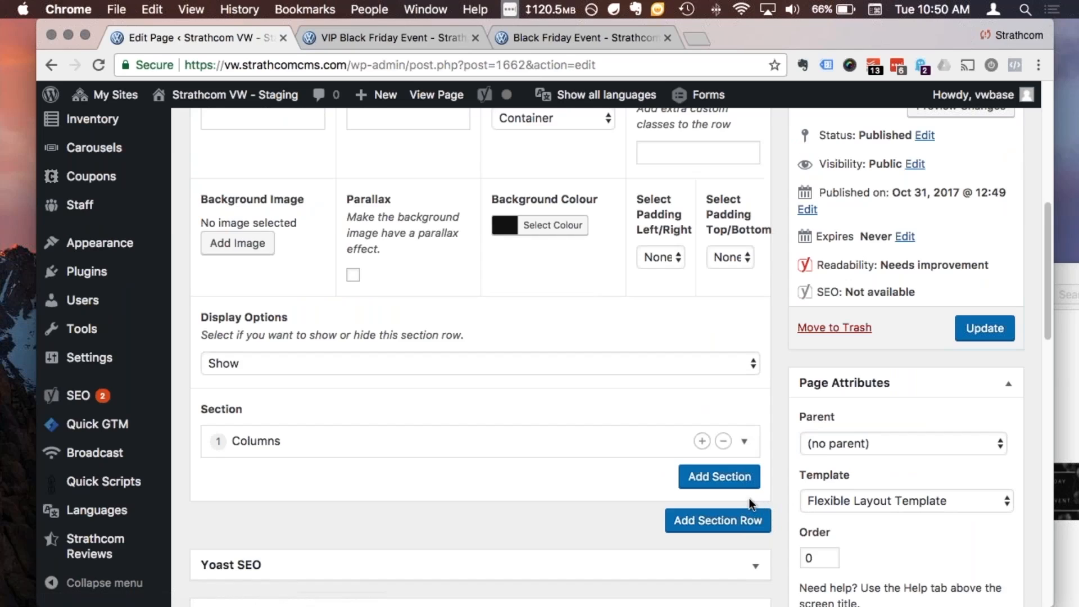
pyautogui.click(711, 483)
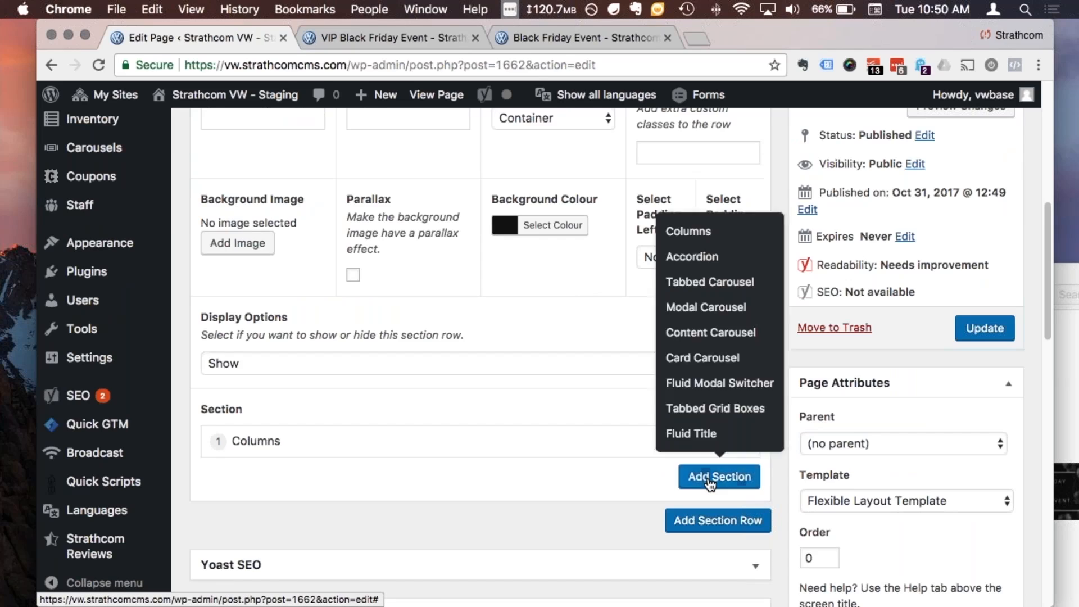
pyautogui.click(693, 235)
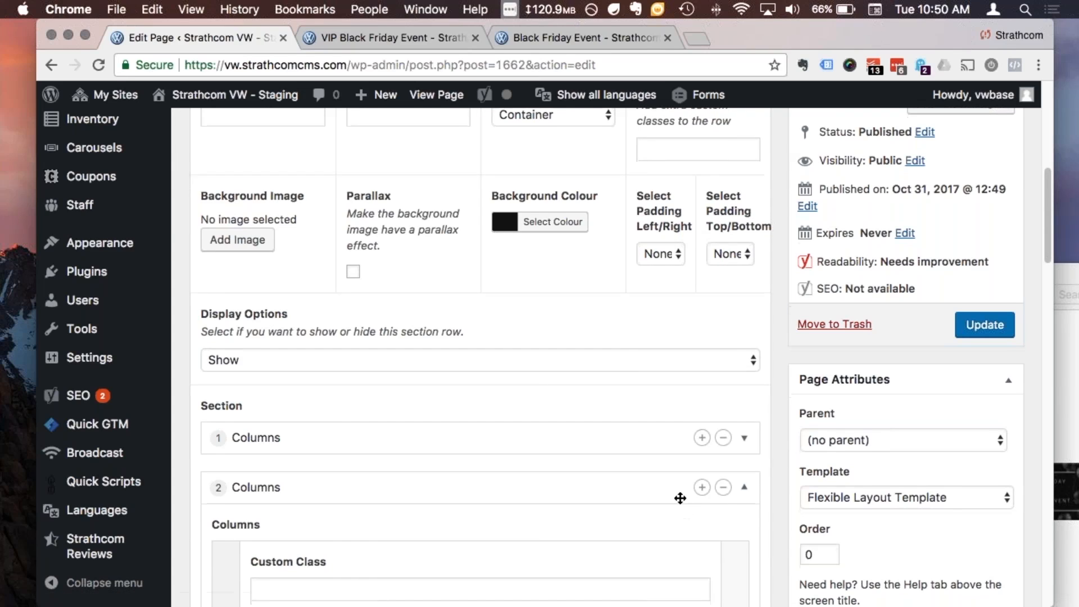
# Add a second column to the new Columns section
pyautogui.scroll(-8, 680, 498)
pyautogui.scroll(-8, 680, 498)
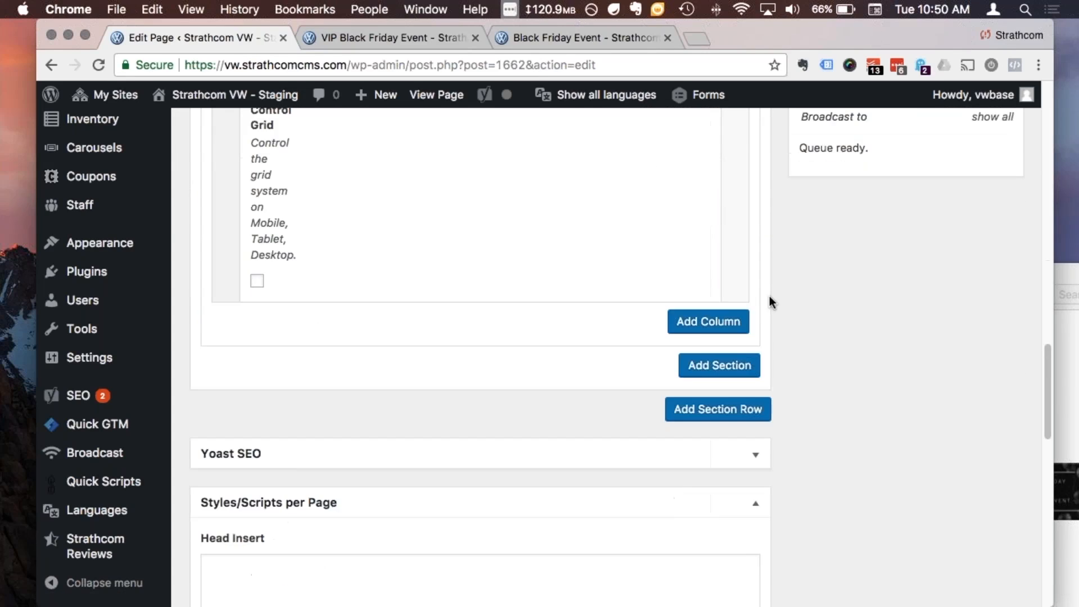
pyautogui.click(706, 324)
# Upload vip-invitation.png from the New Folder With Items folder and insert it into the first column of the second Columns section
pyautogui.scroll(10, 633, 402)
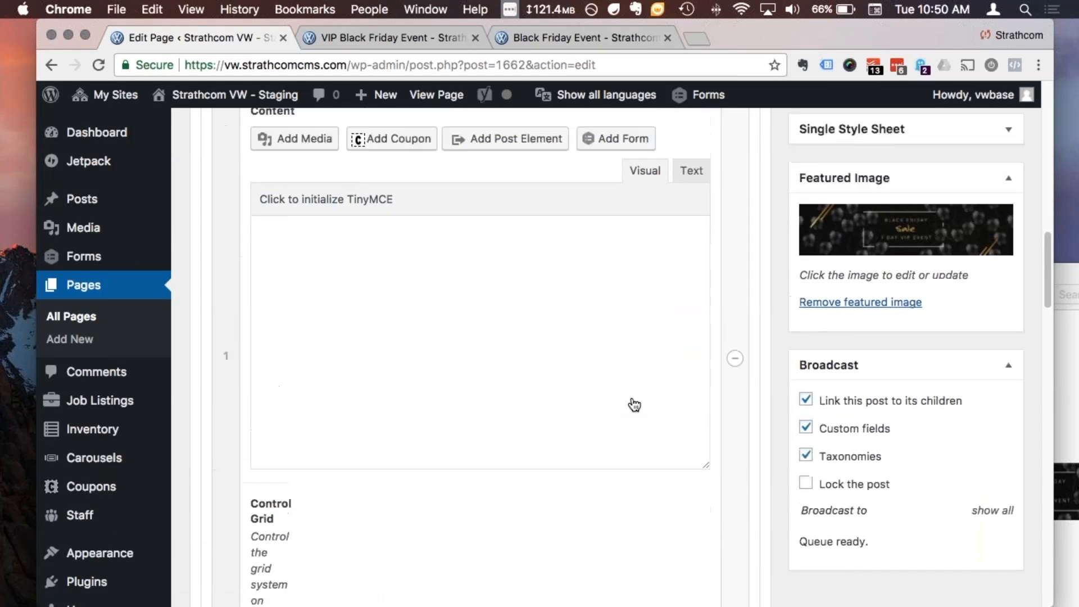
pyautogui.click(455, 484)
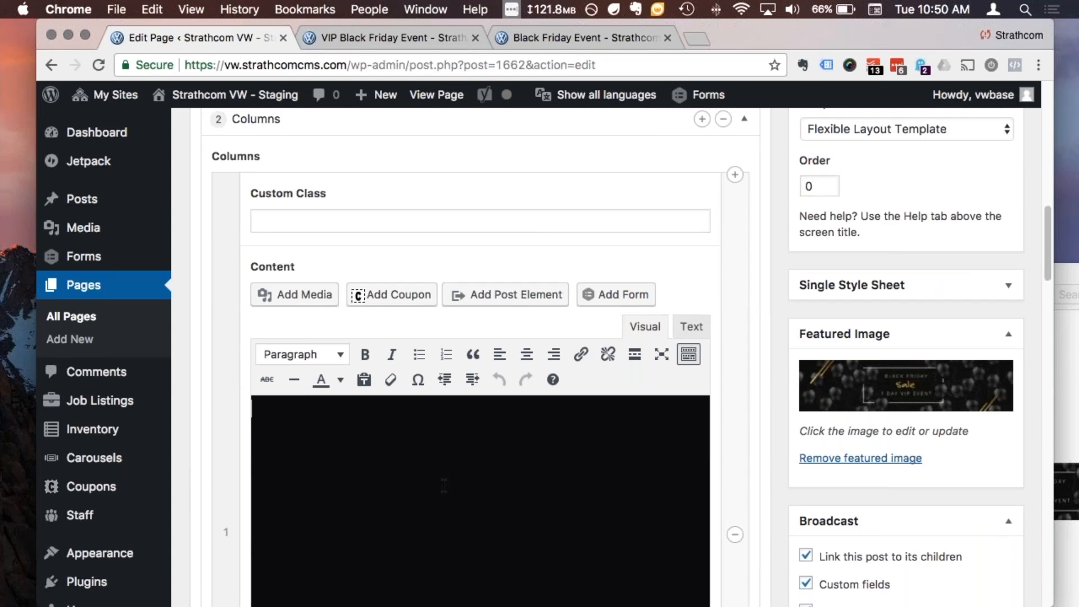
pyautogui.click(312, 296)
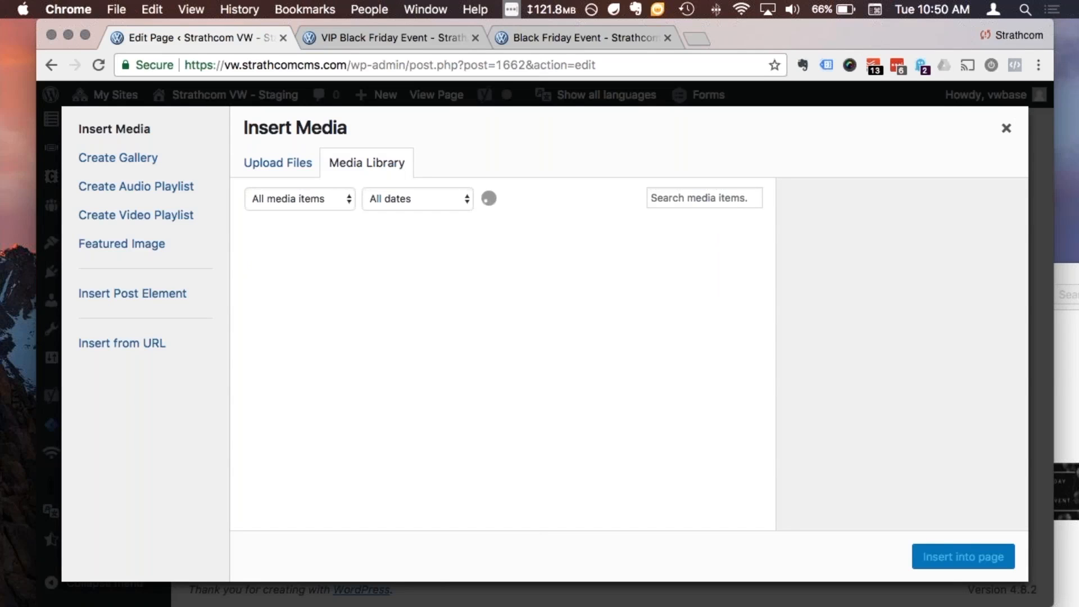
pyautogui.press('super+Tab')
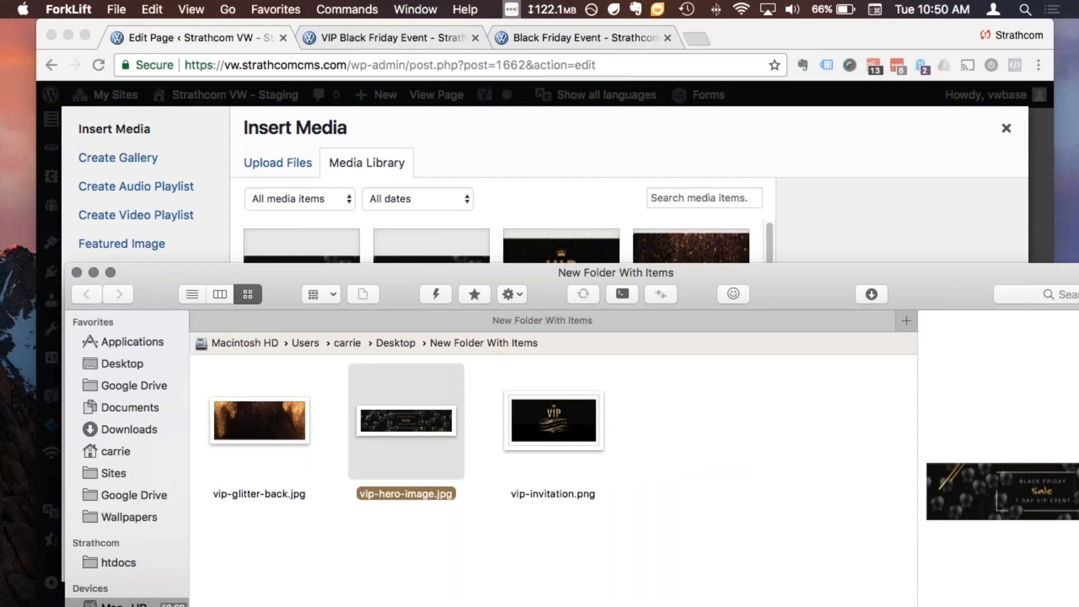
pyautogui.moveTo(527, 413); pyautogui.dragTo(656, 160)
pyautogui.click(655, 161)
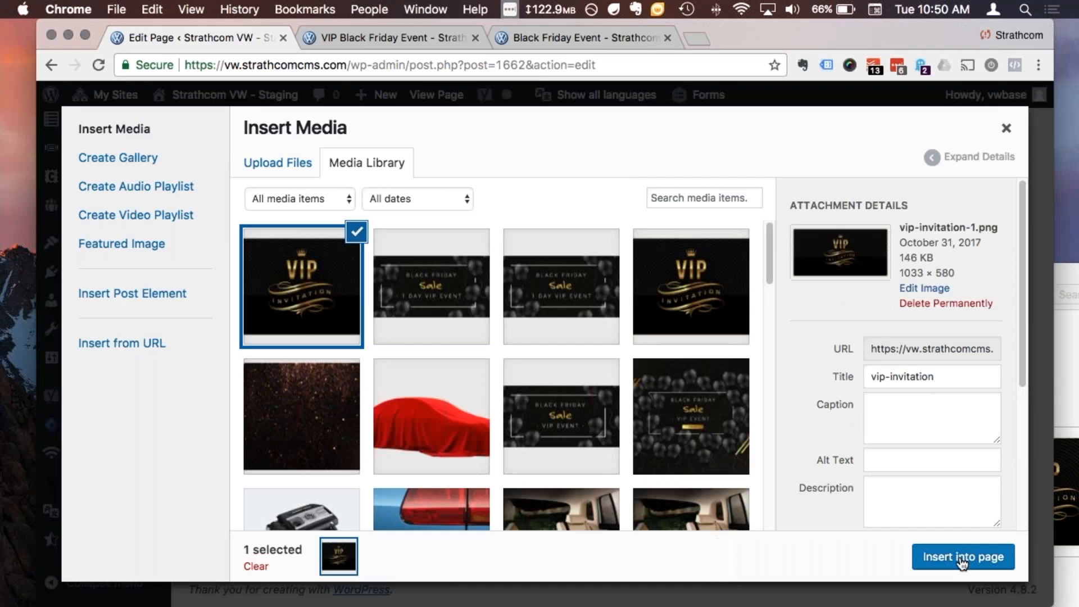
pyautogui.click(963, 557)
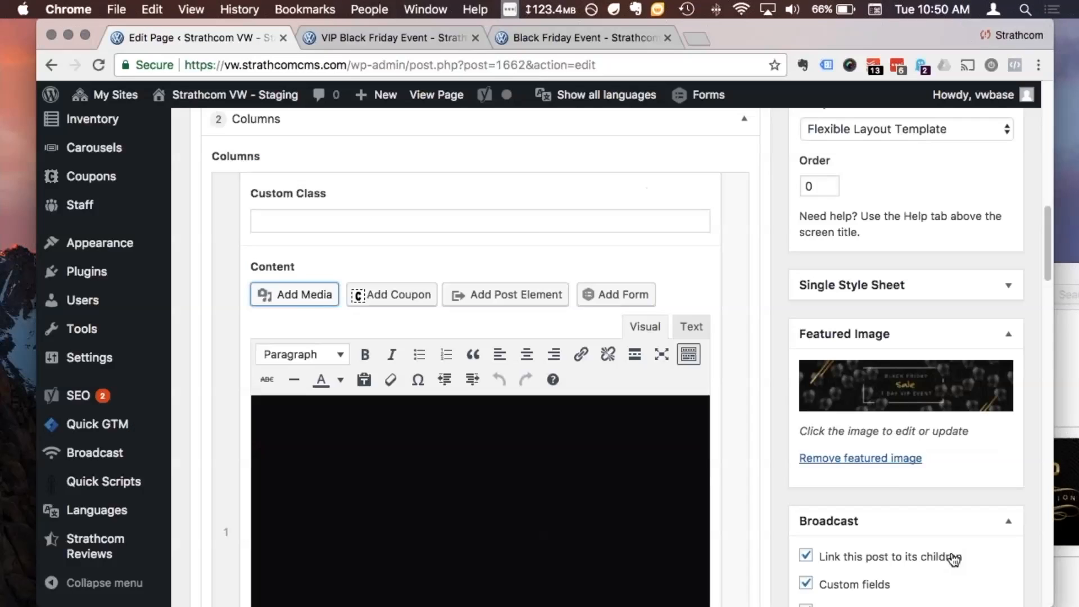
# Set the VIP invitation image to Large – 1024 × 575 with Centre alignment and update it
pyautogui.scroll(-1, 498, 427)
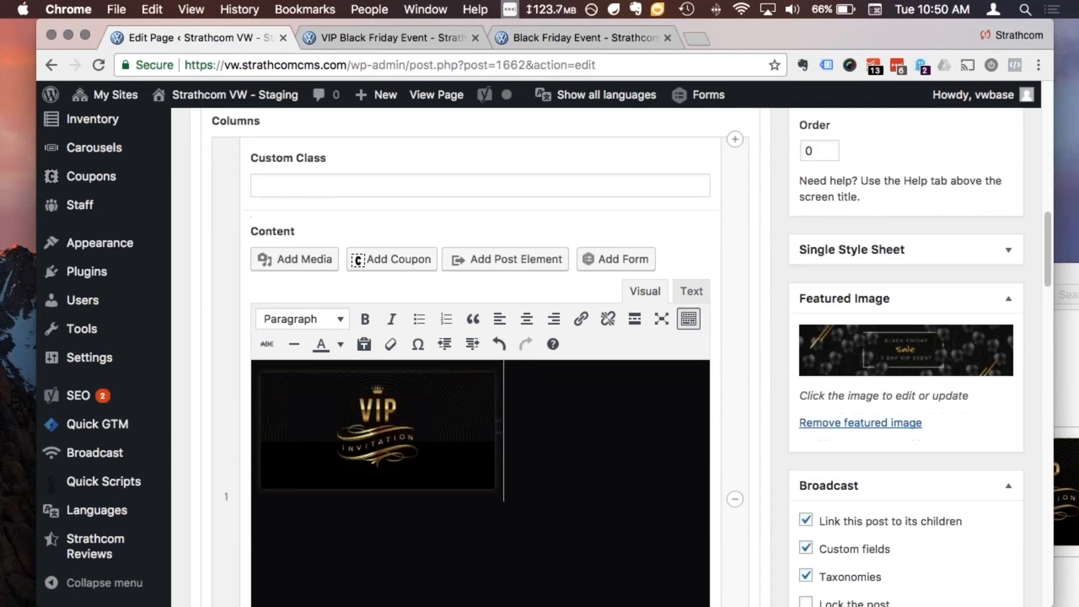
pyautogui.click(418, 374)
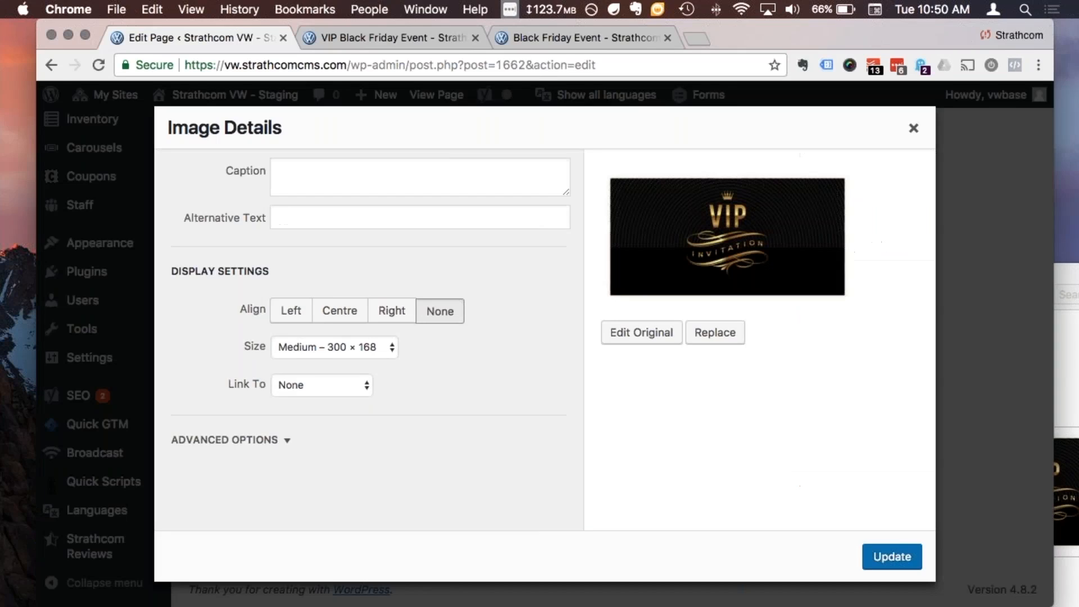
pyautogui.click(308, 349)
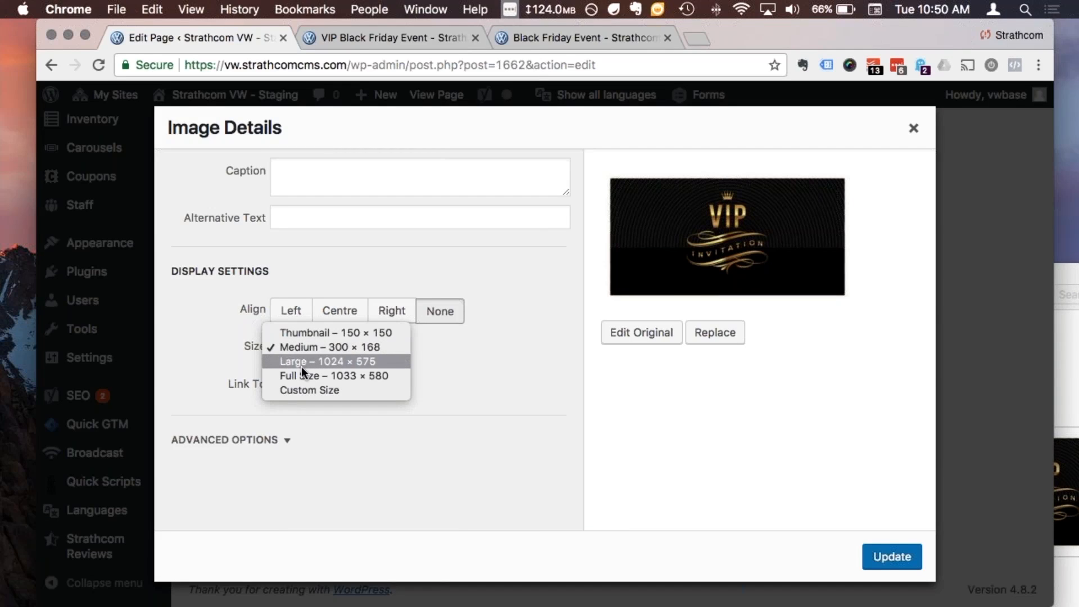
pyautogui.click(303, 362)
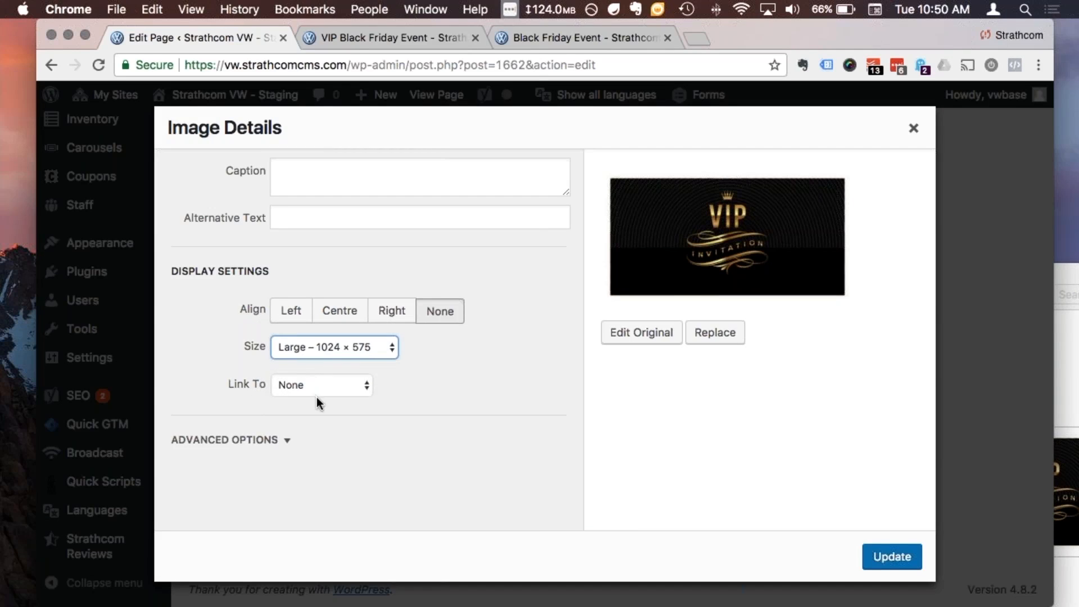
pyautogui.click(344, 312)
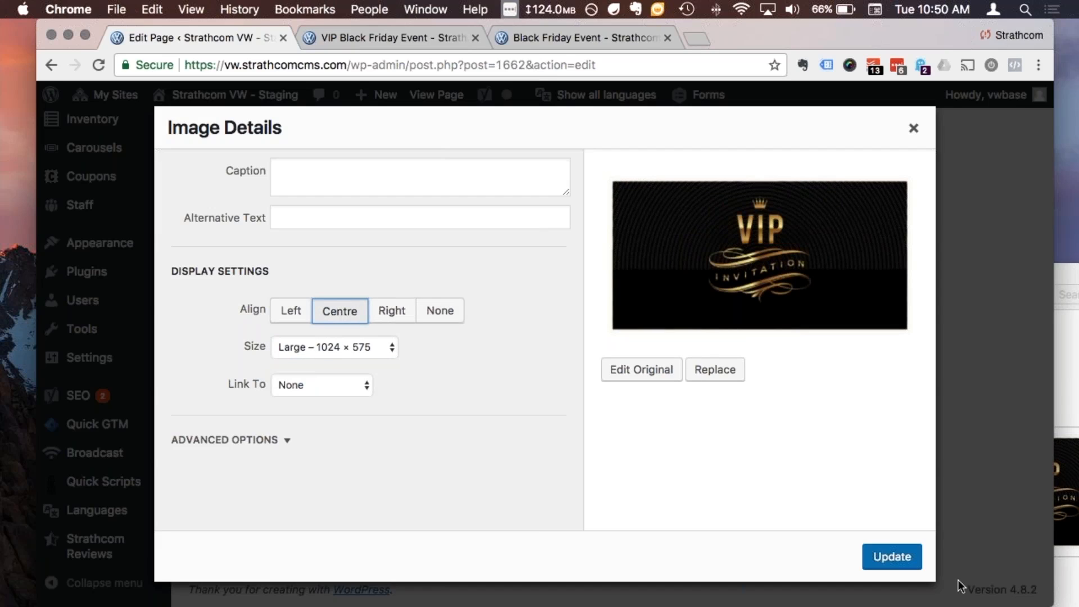
pyautogui.click(891, 557)
# Enter the text "VIP Offers" on the line below the VIP invitation image
pyautogui.scroll(-2, 492, 507)
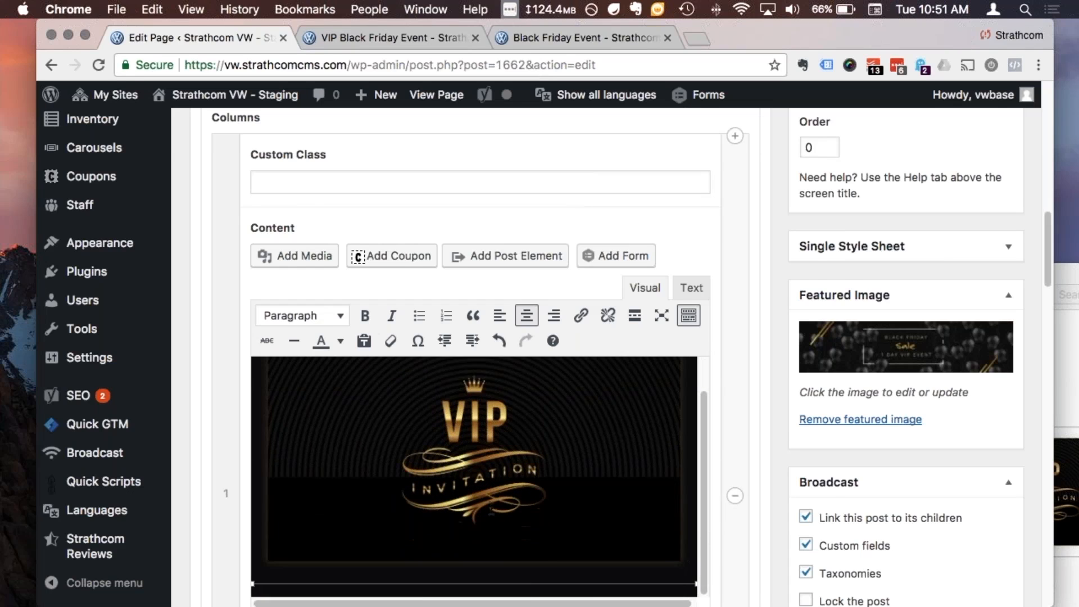
pyautogui.press('Right')
pyautogui.scroll(-1, 497, 508)
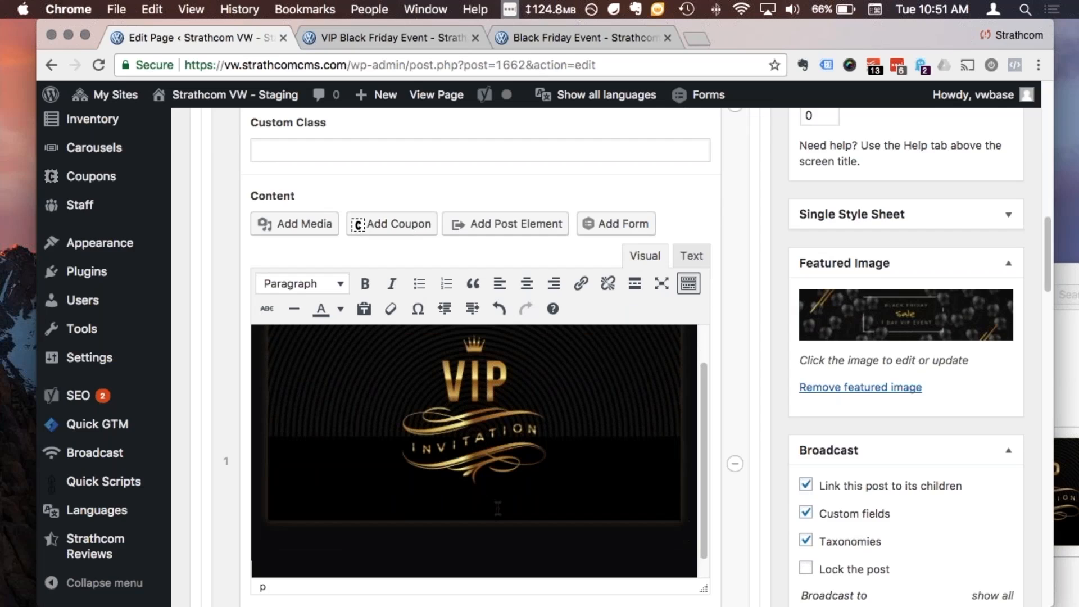
pyautogui.press('Down')
pyautogui.scroll(-1, 380, 550)
pyautogui.write('VI')
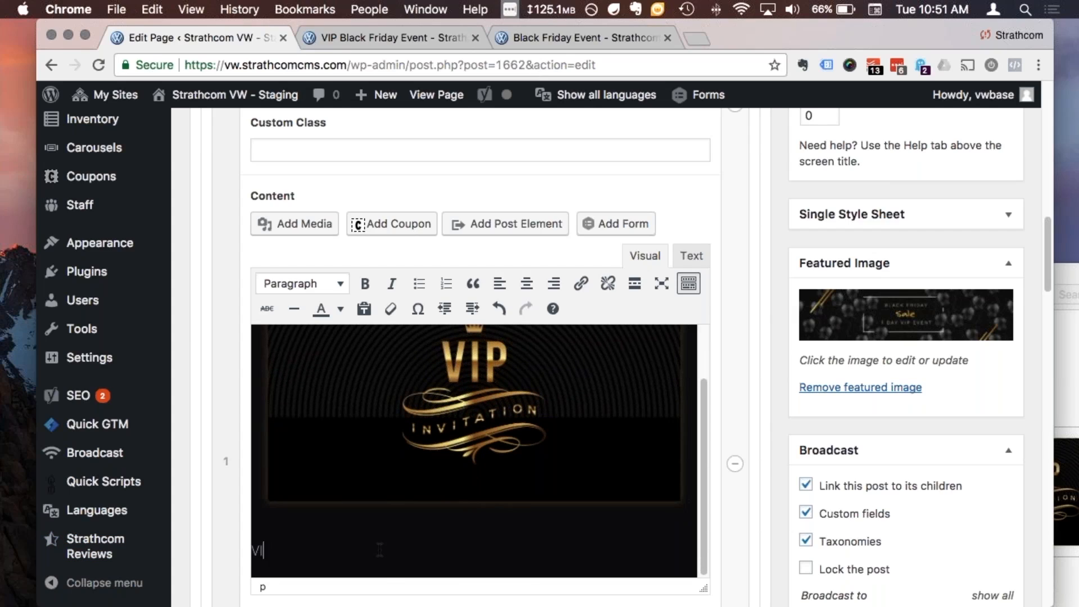
pyautogui.write('P Offers')
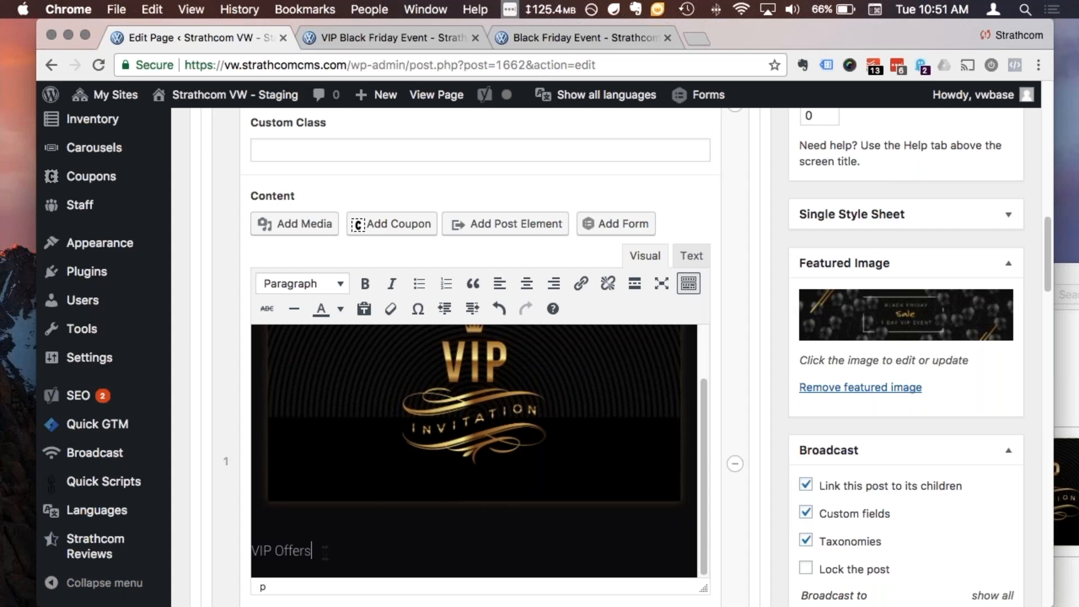
# Format the "VIP Offers" line below the invitation image as a centred Heading 4
pyautogui.hotkey('shift', 'Left')
pyautogui.hotkey('shift', 'Left')
pyautogui.hotkey('shift', 'Left')
pyautogui.hotkey('shift', 'Left')
pyautogui.hotkey('shift', 'Left')
pyautogui.hotkey('shift', 'Left')
pyautogui.hotkey('shift', 'Left')
pyautogui.hotkey('shift', 'Left')
pyautogui.hotkey('shift', 'Left')
pyautogui.hotkey('shift', 'Left')
pyautogui.click(304, 284)
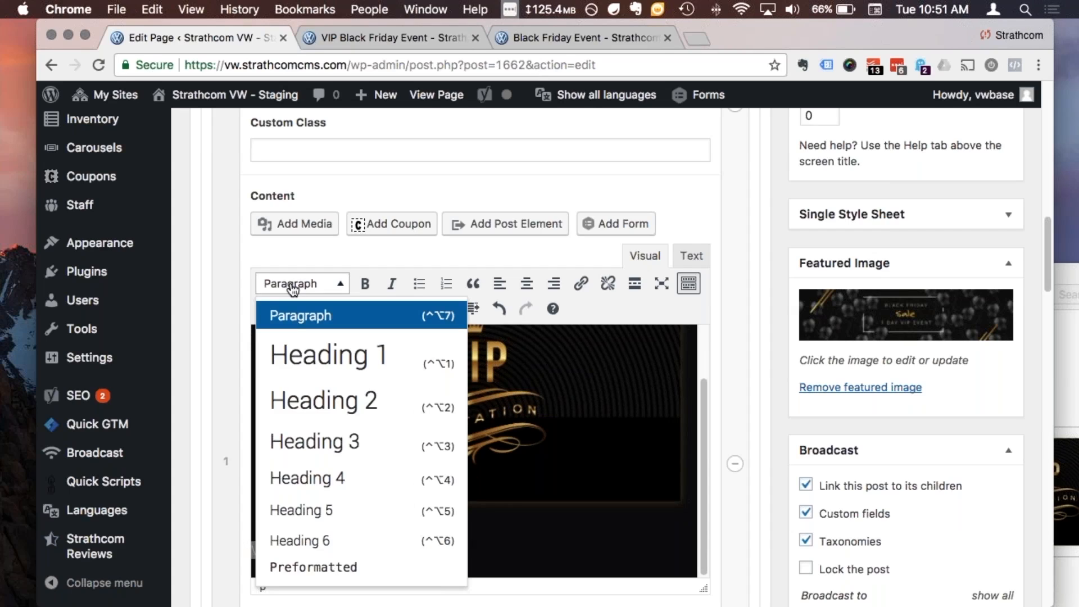
pyautogui.click(361, 480)
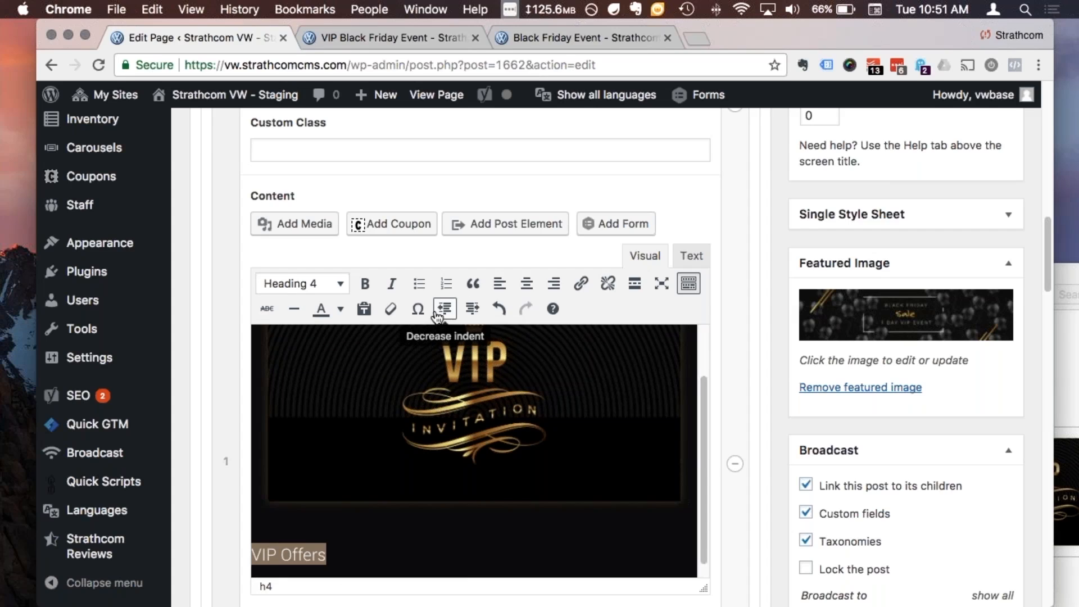
pyautogui.click(527, 284)
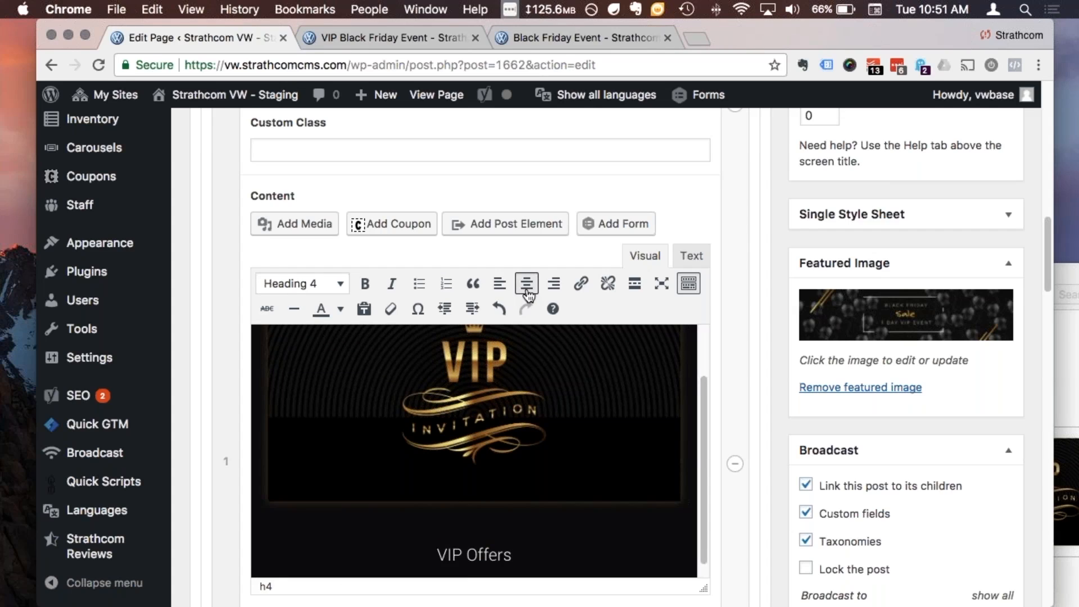
# Add a bulleted list under VIP Offers: "Up to 50% off select Used Vehicles", "0% Financing on select New Vehicles", "$1000 Cash Rebate", "Free Trip for 2 to Mexico"
pyautogui.press('Return')
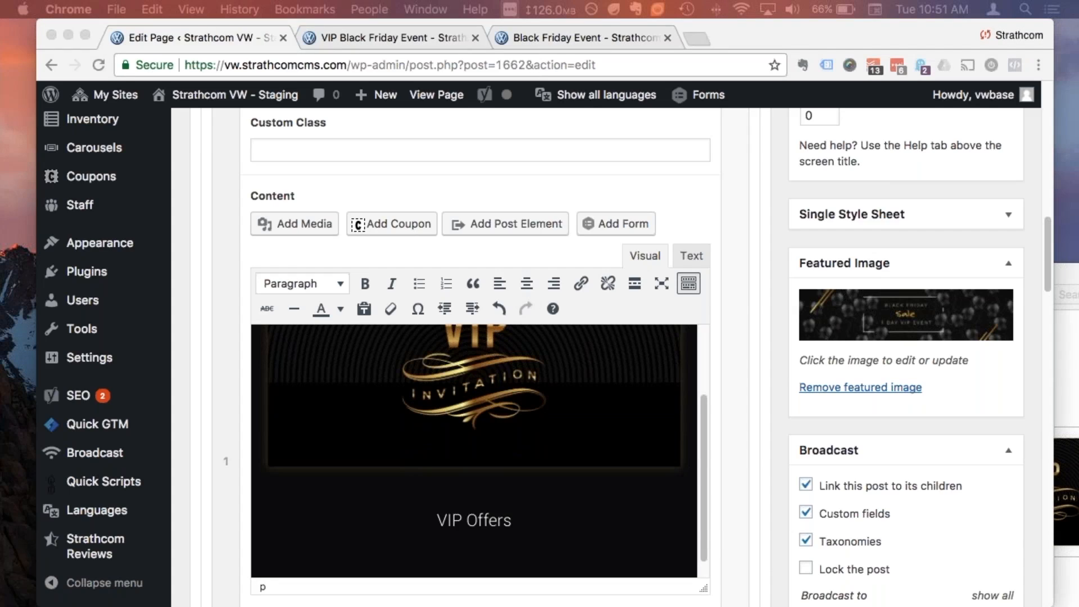
pyautogui.click(434, 503)
pyautogui.click(420, 283)
pyautogui.write('Up to 50% off select Used Vehicles')
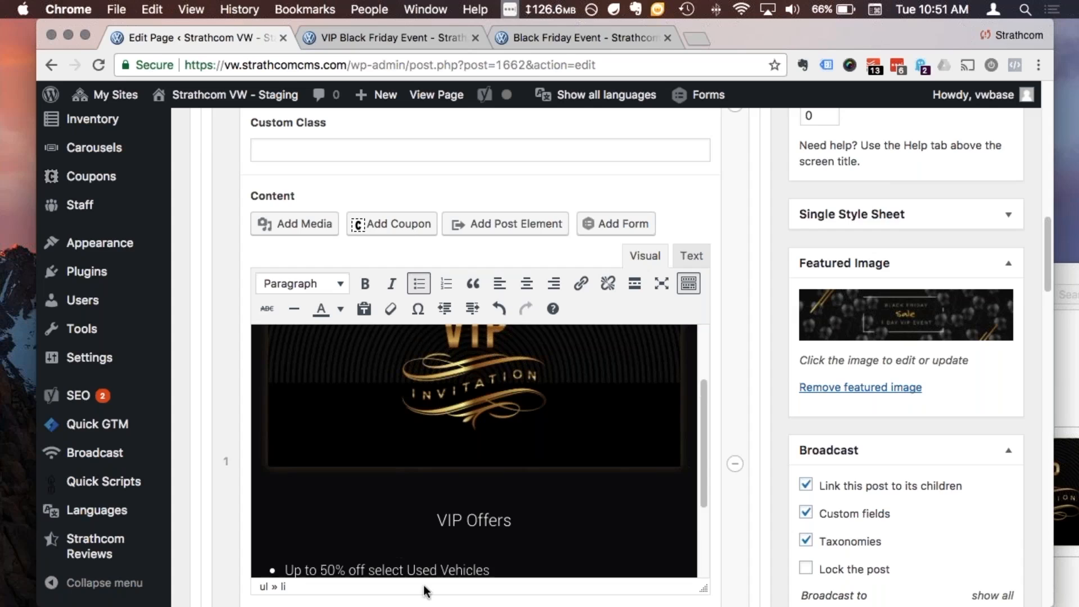
pyautogui.scroll(-3, 444, 554)
pyautogui.press('BackSpace')
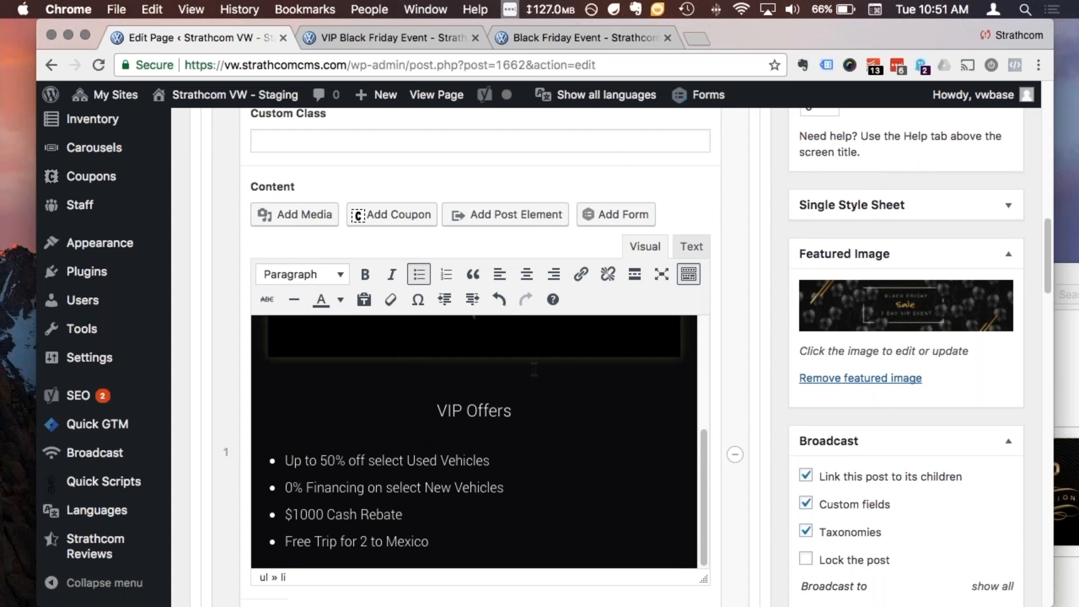
pyautogui.scroll(-1, 690, 371)
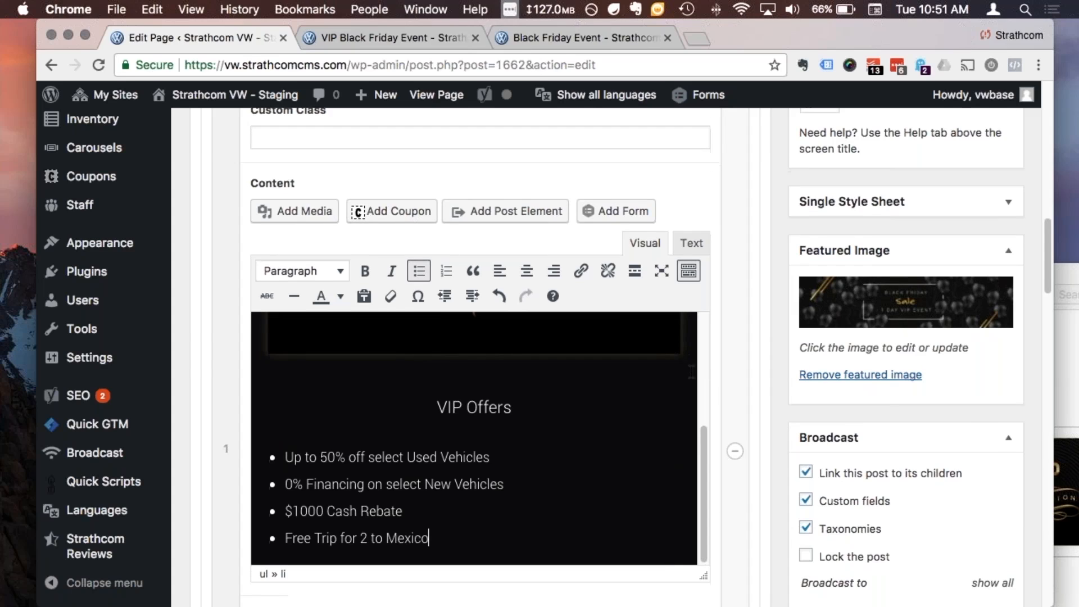
# Insert the Contact Us form, with its title and description displayed, into the second column's content of the second Columns section
pyautogui.scroll(-5, 691, 371)
pyautogui.click(576, 313)
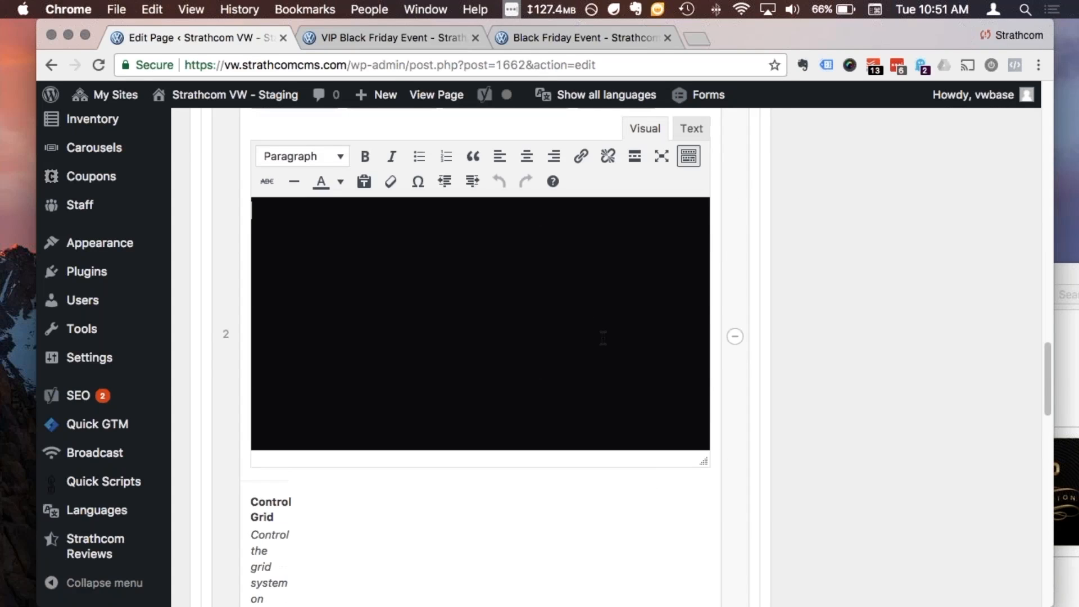
pyautogui.scroll(3, 603, 337)
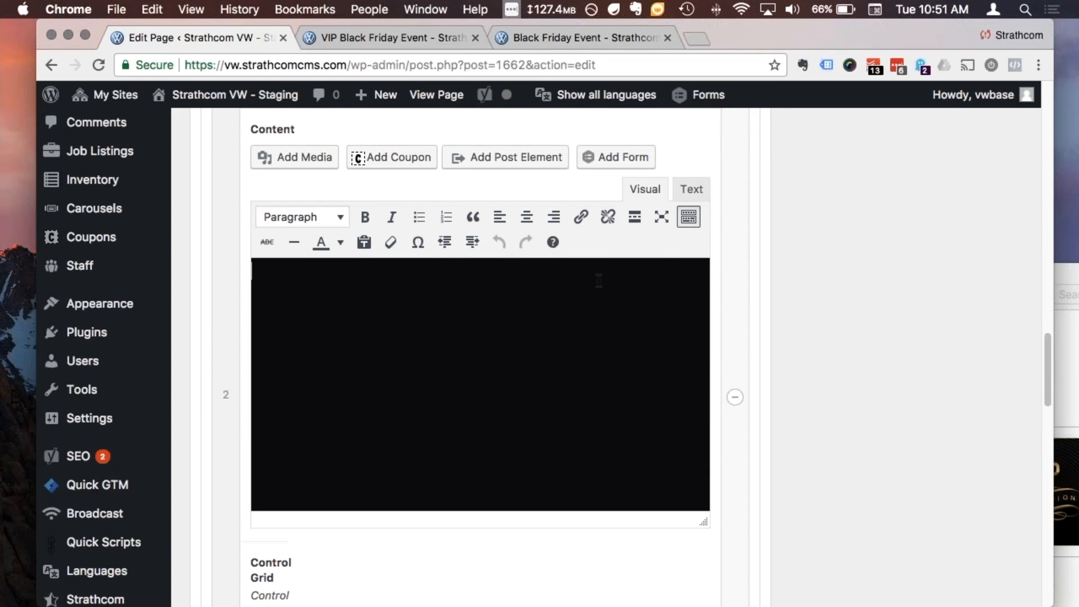
pyautogui.click(625, 164)
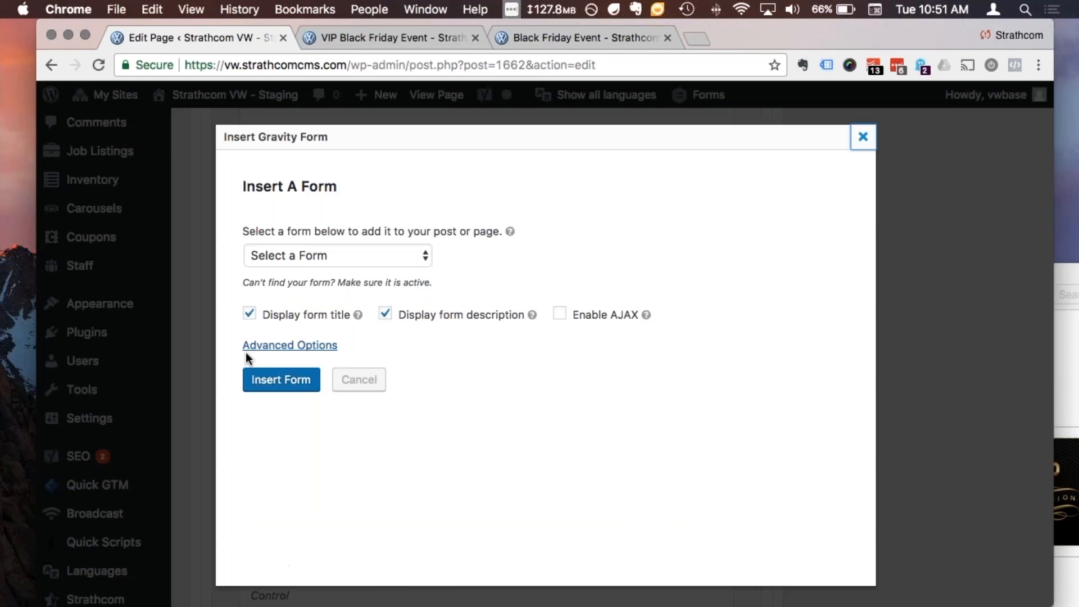
pyautogui.click(352, 259)
pyautogui.scroll(7, 348, 221)
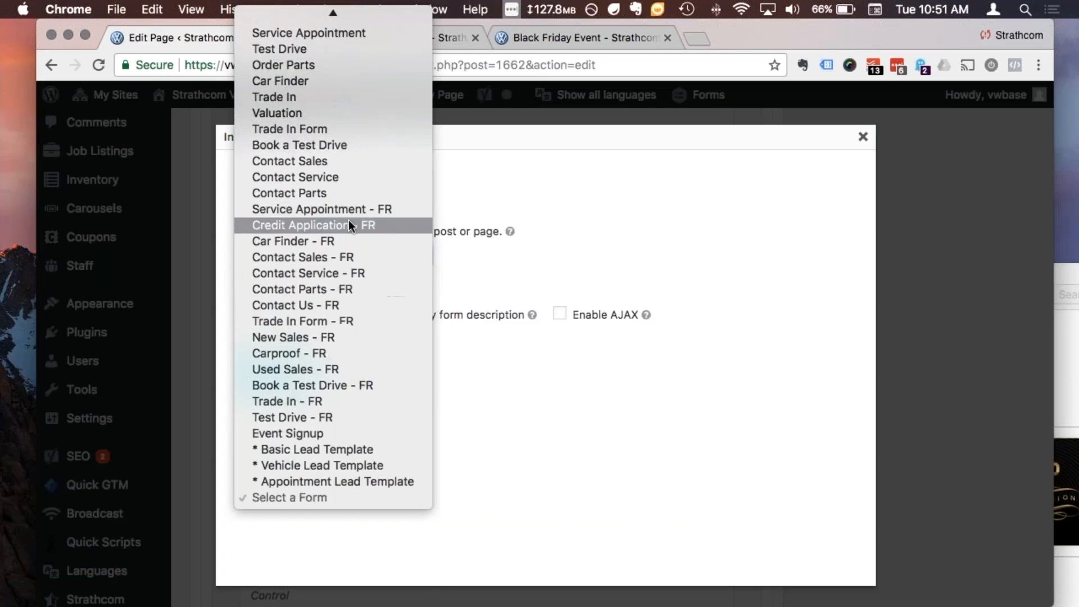
pyautogui.scroll(5, 349, 220)
pyautogui.click(305, 193)
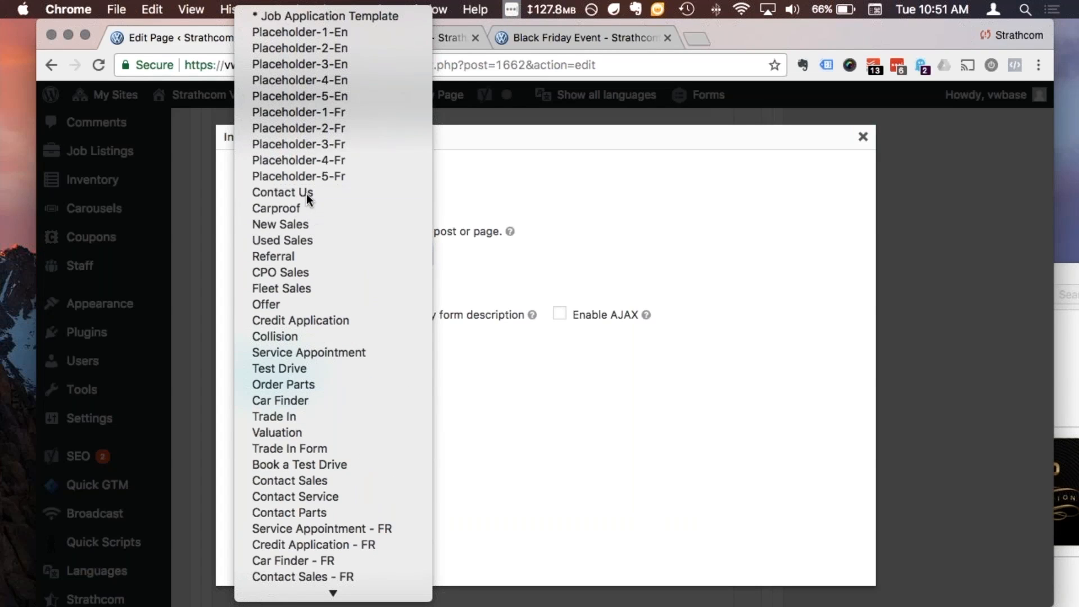
pyautogui.click(262, 387)
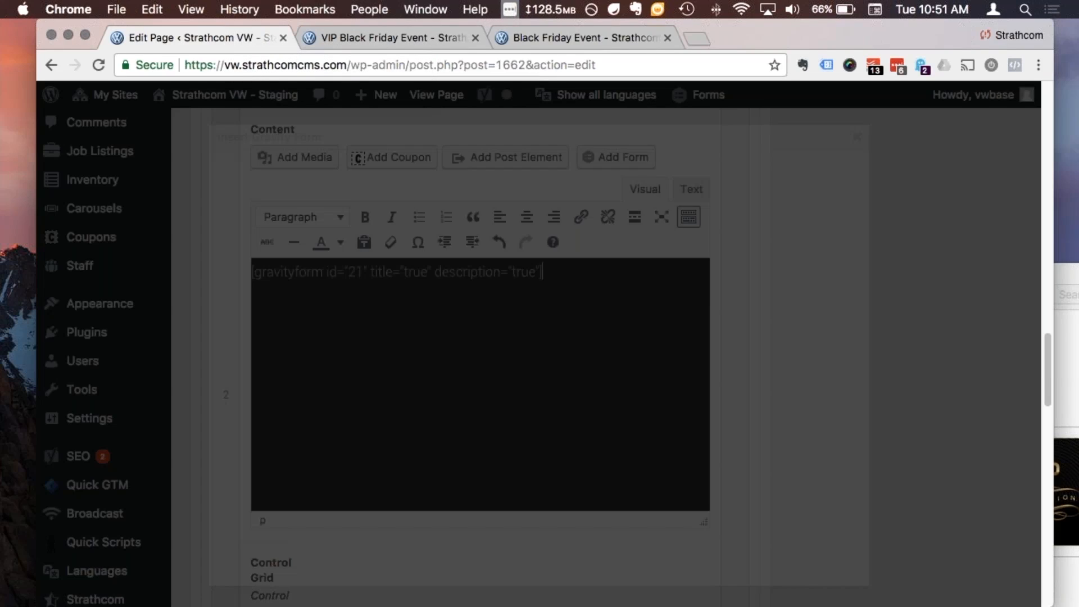
# Update the page to save the VIP offers and the form
pyautogui.scroll(15, 853, 441)
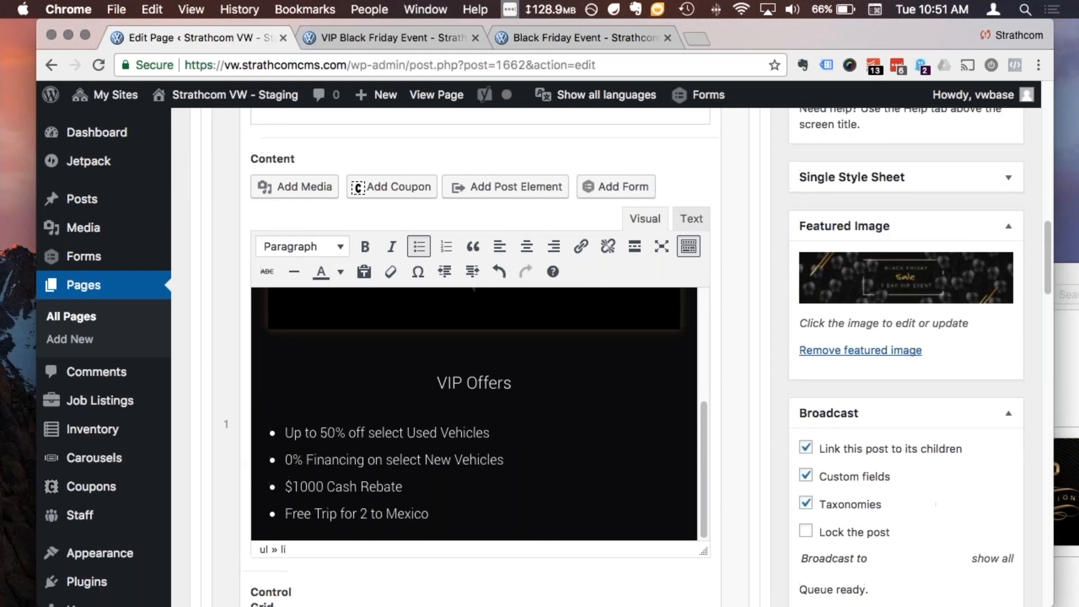
pyautogui.scroll(-10, 932, 394)
pyautogui.scroll(20, 932, 393)
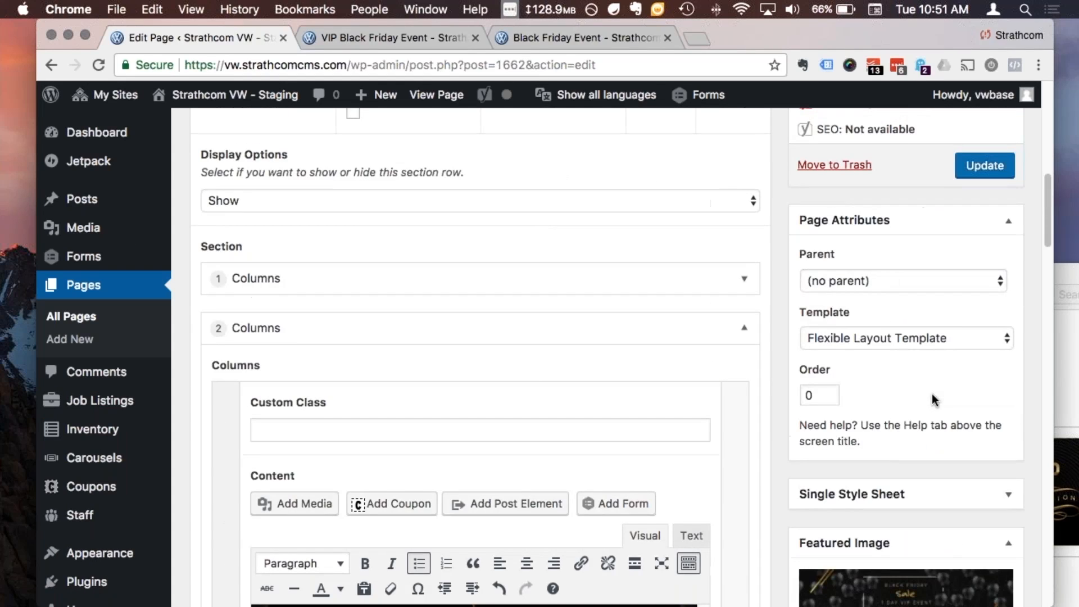
pyautogui.click(986, 175)
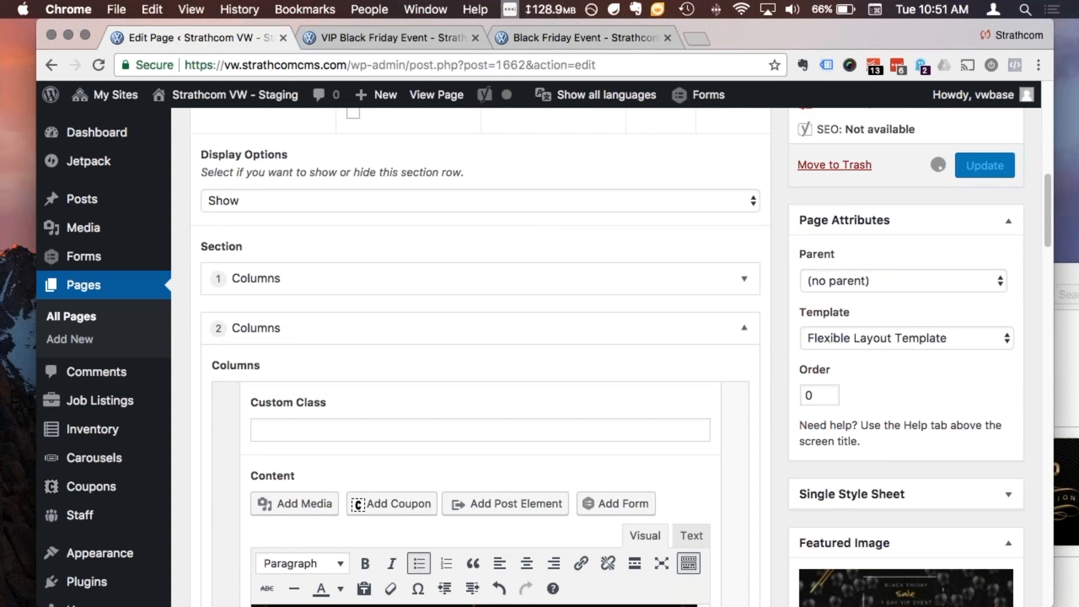
# Reload the live VIP Black Friday Event page and review its headline, invitation image, offers list and contact form down to the footer
pyautogui.click(345, 43)
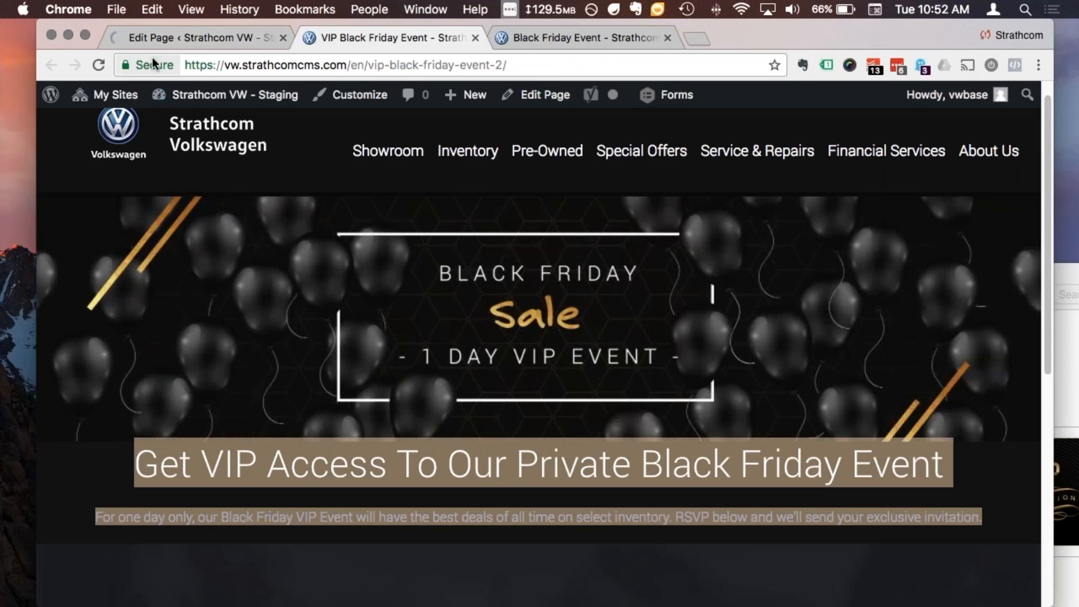
pyautogui.click(99, 65)
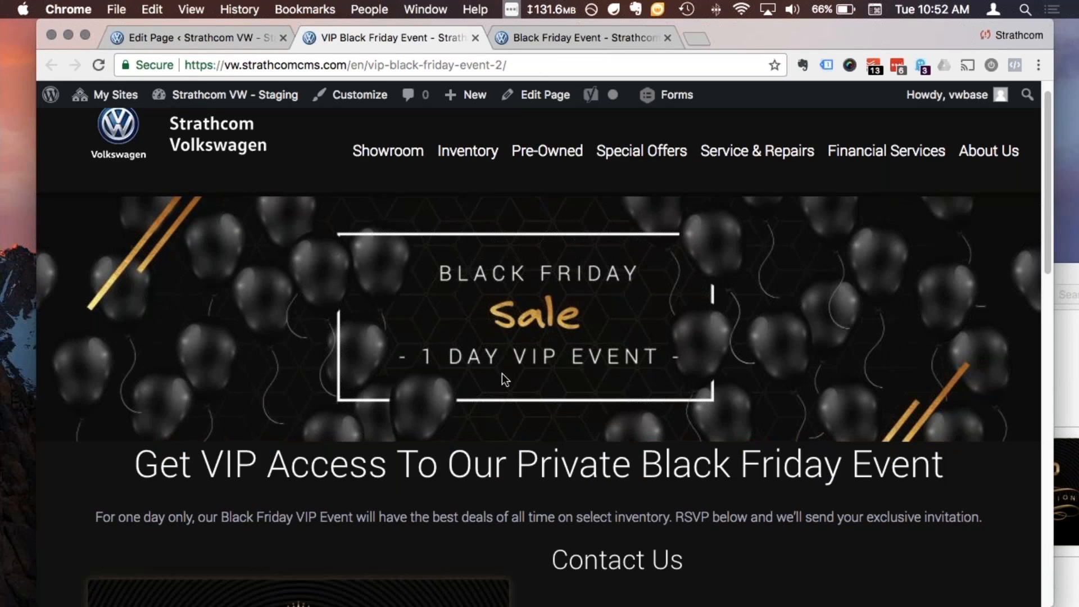
pyautogui.scroll(-1, 657, 369)
pyautogui.scroll(-5, 655, 368)
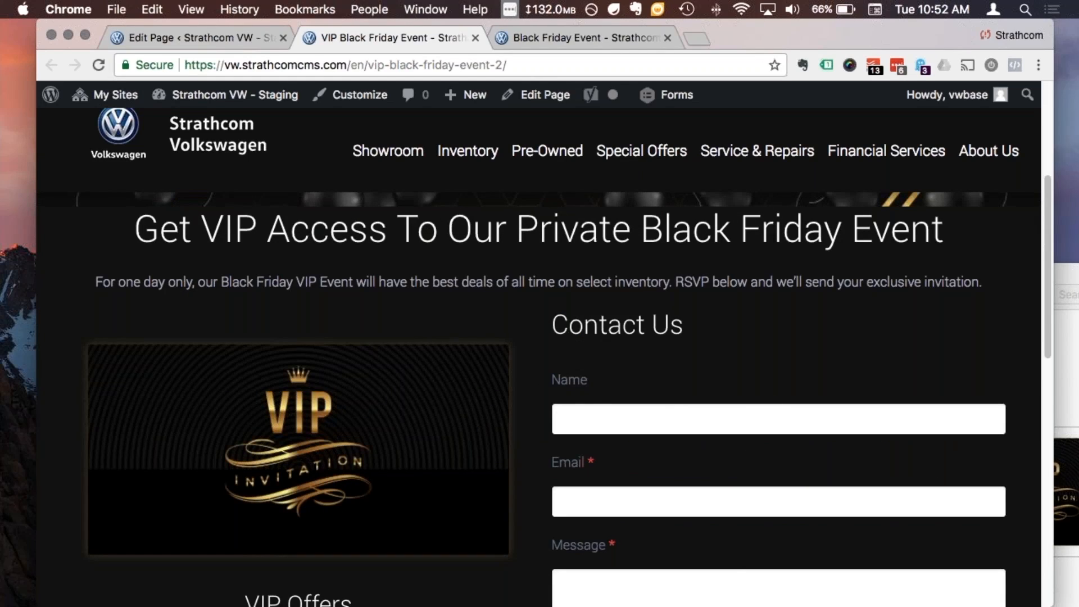
pyautogui.scroll(-1, 399, 156)
pyautogui.moveTo(399, 226); pyautogui.dragTo(820, 281)
pyautogui.scroll(1, 743, 404)
pyautogui.scroll(-9, 743, 404)
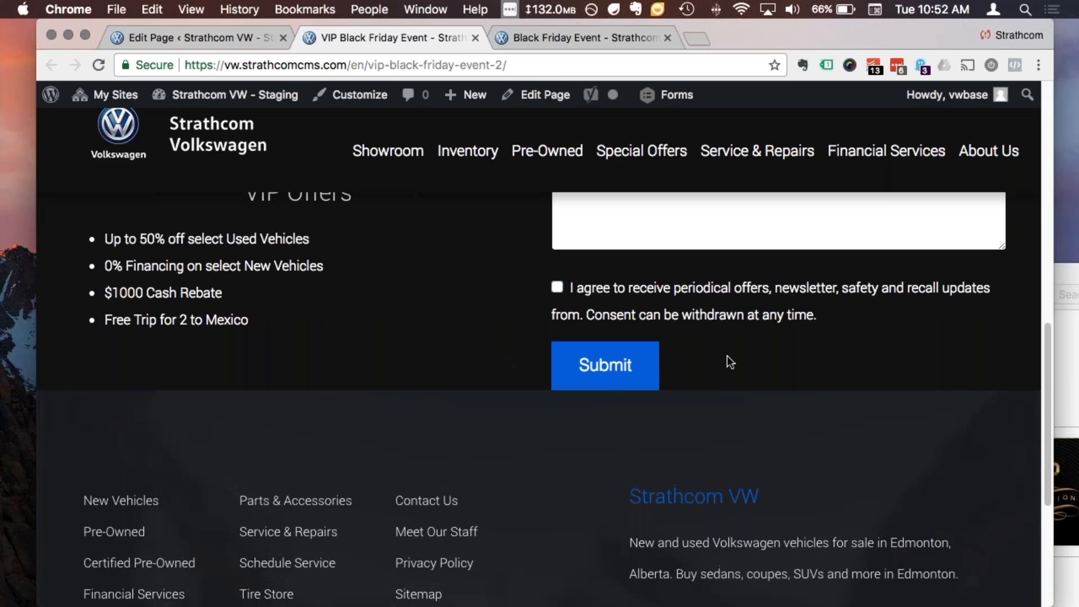
pyautogui.scroll(5, 728, 358)
pyautogui.scroll(8, 726, 355)
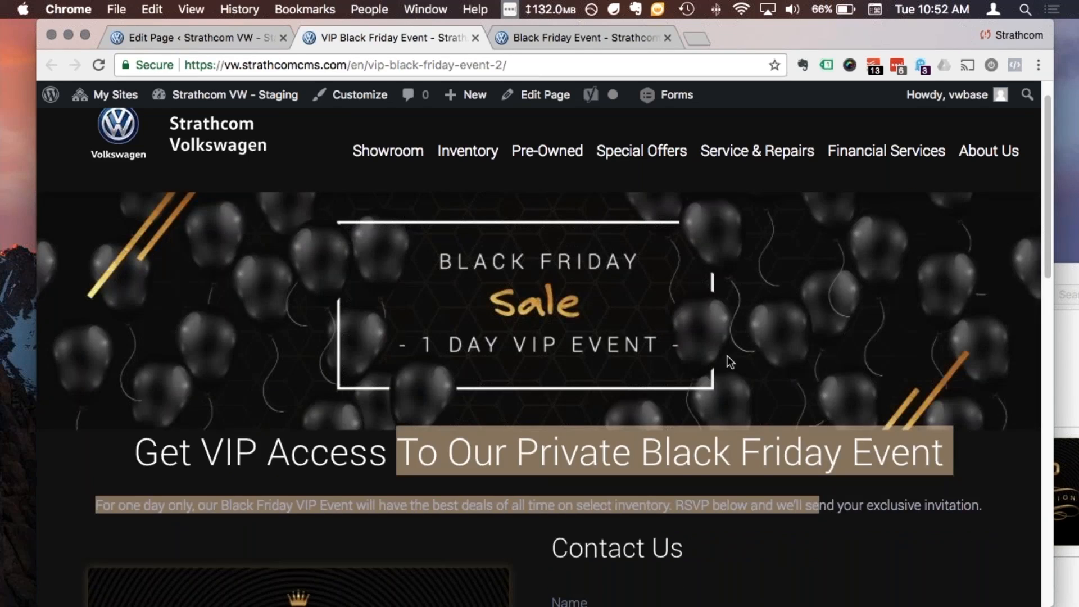
pyautogui.click(723, 503)
pyautogui.scroll(-4, 723, 502)
pyautogui.scroll(-1, 761, 505)
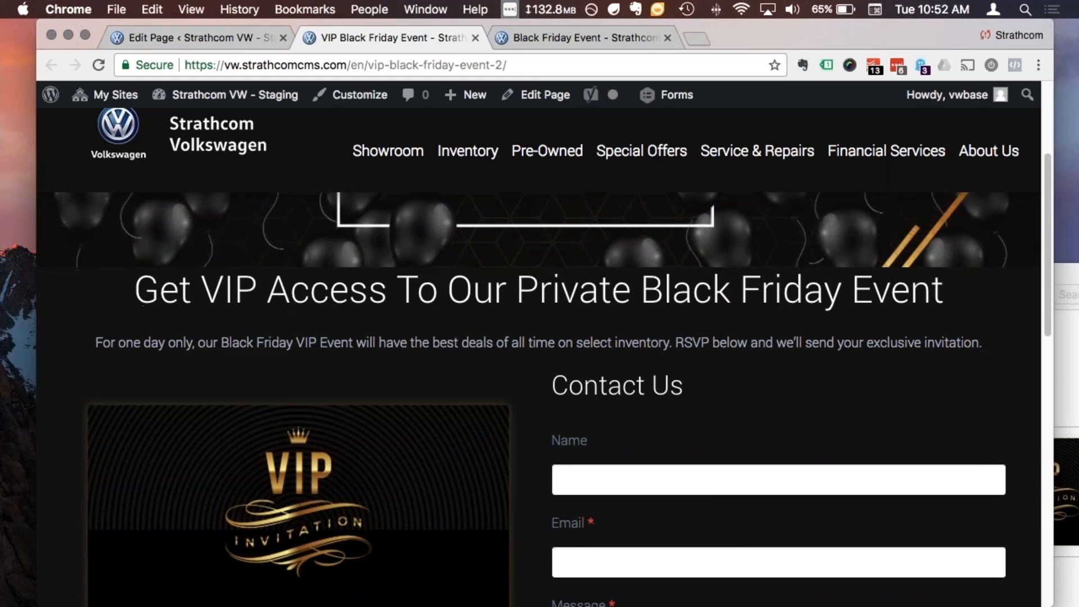
pyautogui.scroll(-1, 726, 470)
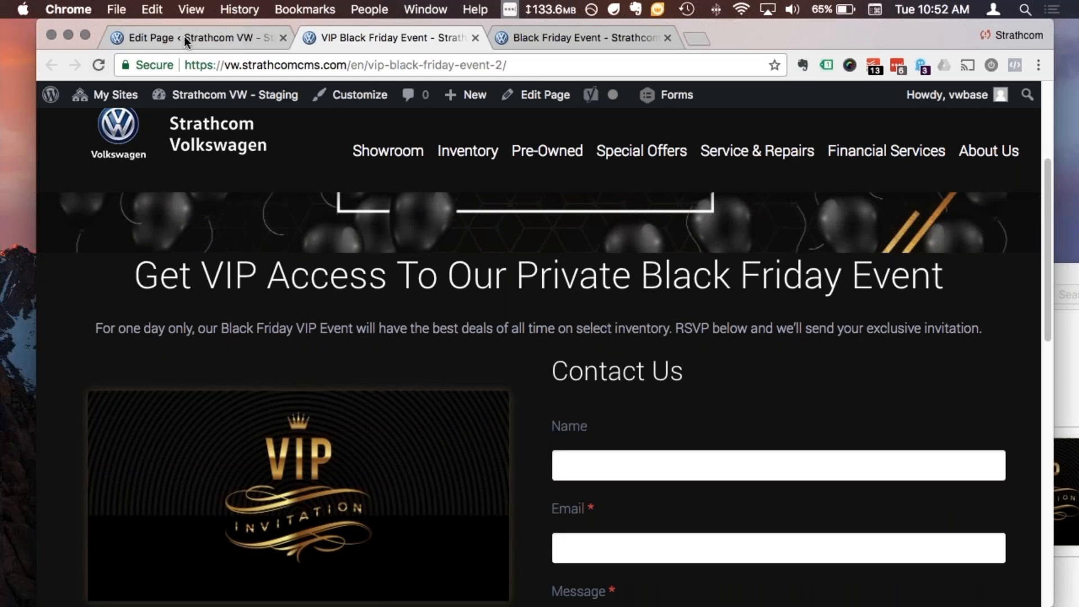
pyautogui.scroll(-10, 388, 251)
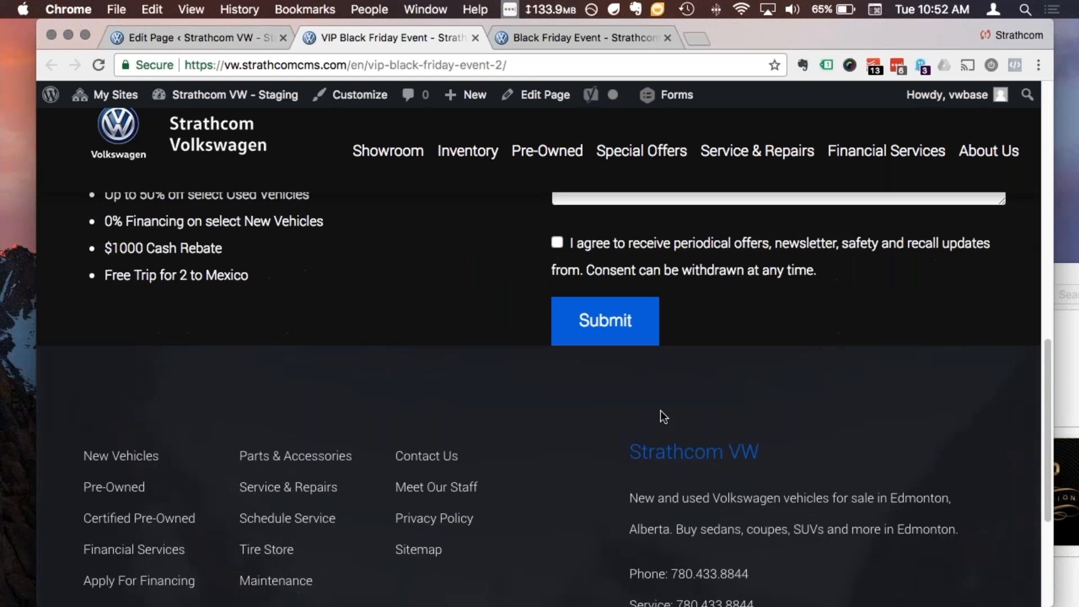
# Examine the "Why Choose Strathcom?" section on the example Black Friday Event page, including its glitter background and text
pyautogui.click(545, 38)
pyautogui.scroll(-7, 607, 371)
pyautogui.scroll(-1, 606, 370)
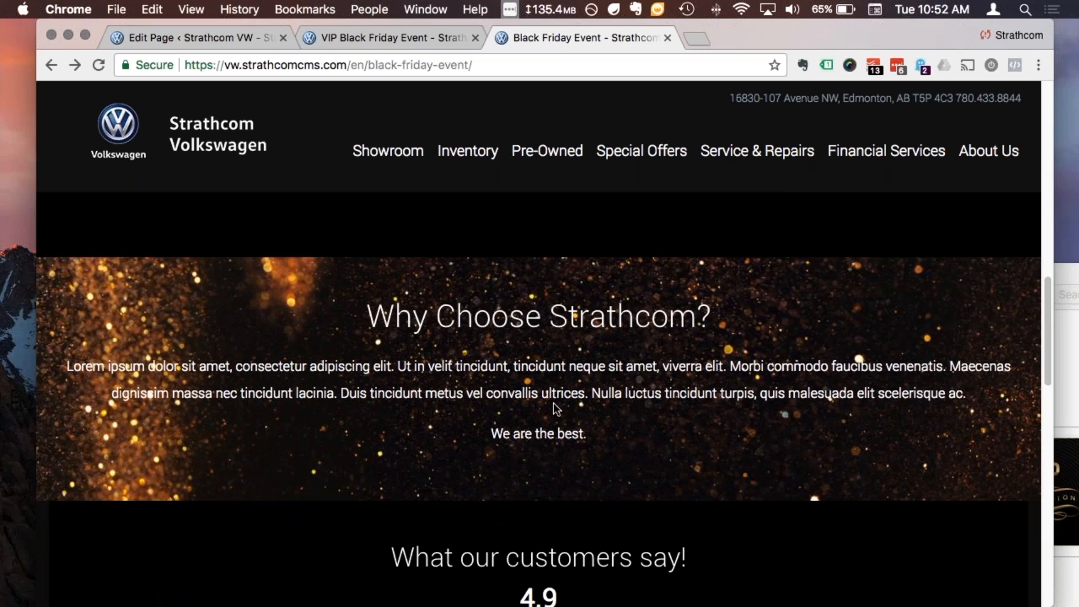
pyautogui.scroll(-1, 503, 472)
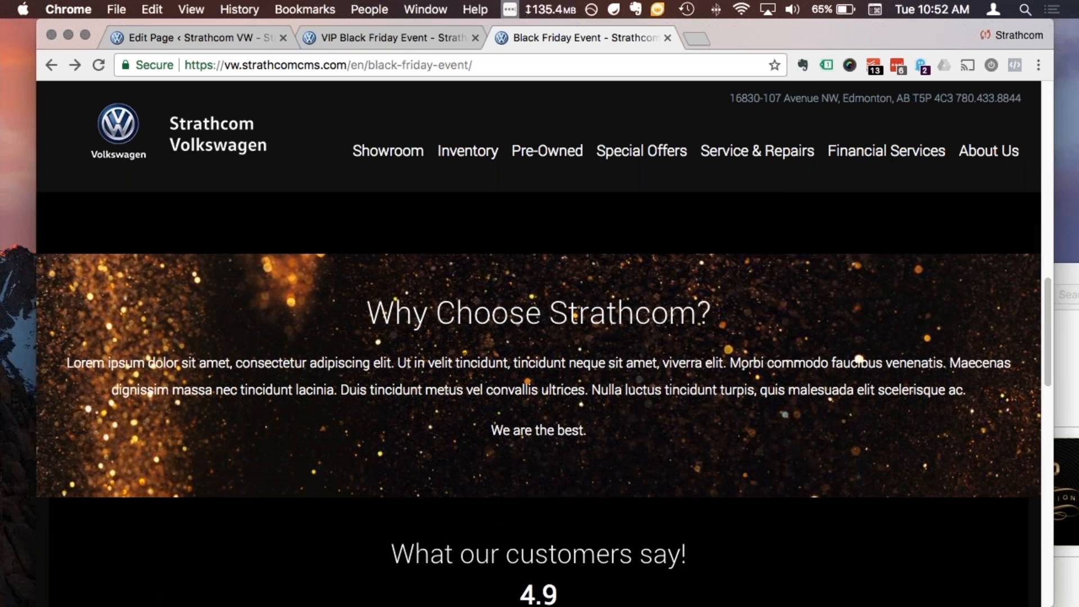
pyautogui.scroll(-5, 538, 344)
# Return to the page editor, collapse the Event Information section row and add a new section row below it
pyautogui.click(204, 32)
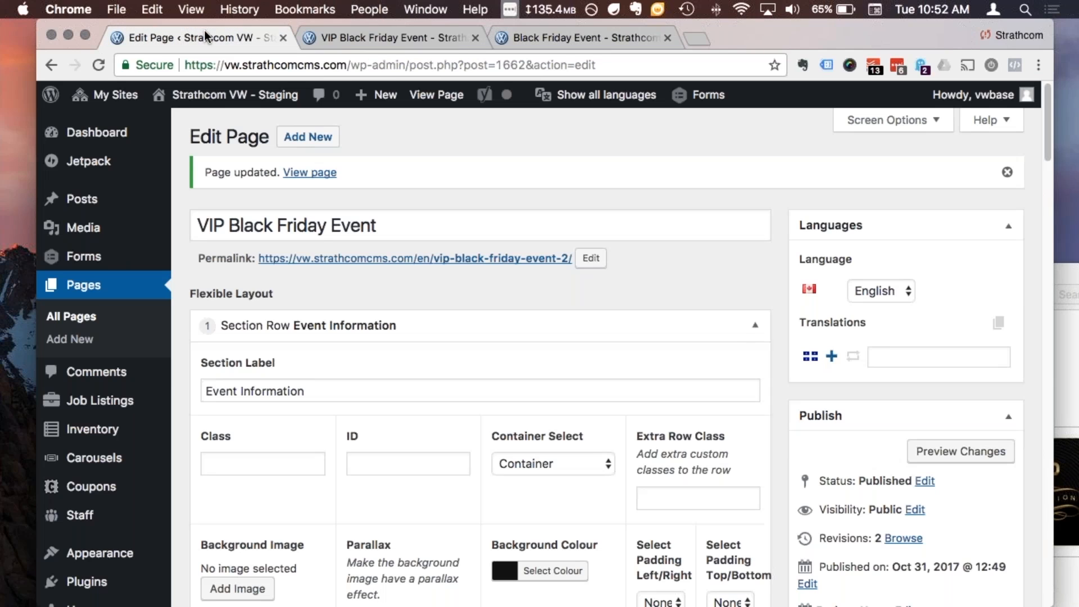
pyautogui.click(756, 332)
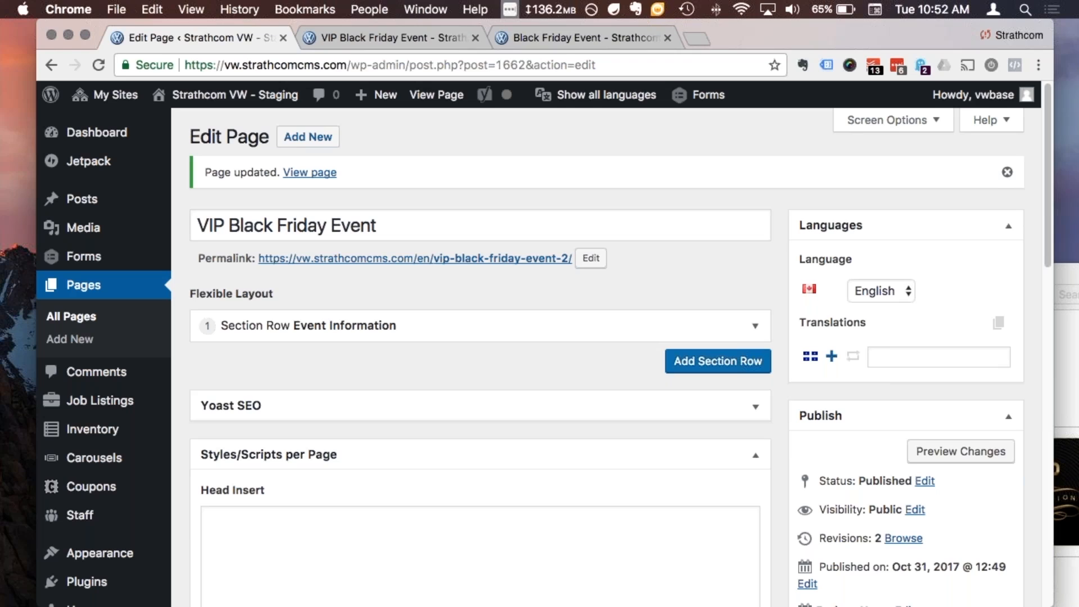
pyautogui.scroll(-1, 539, 348)
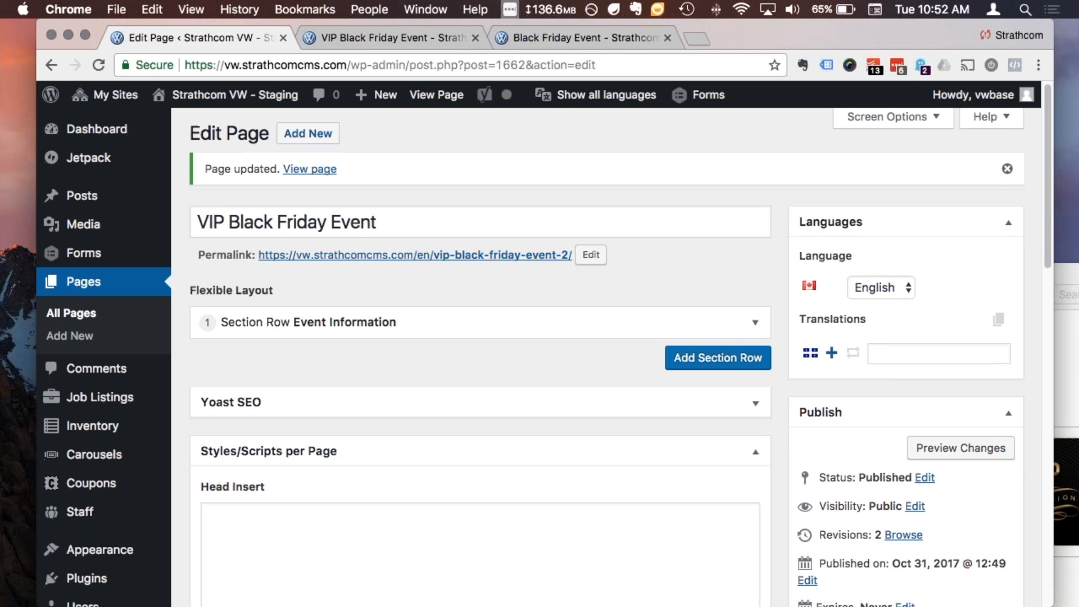
pyautogui.scroll(-3, 607, 349)
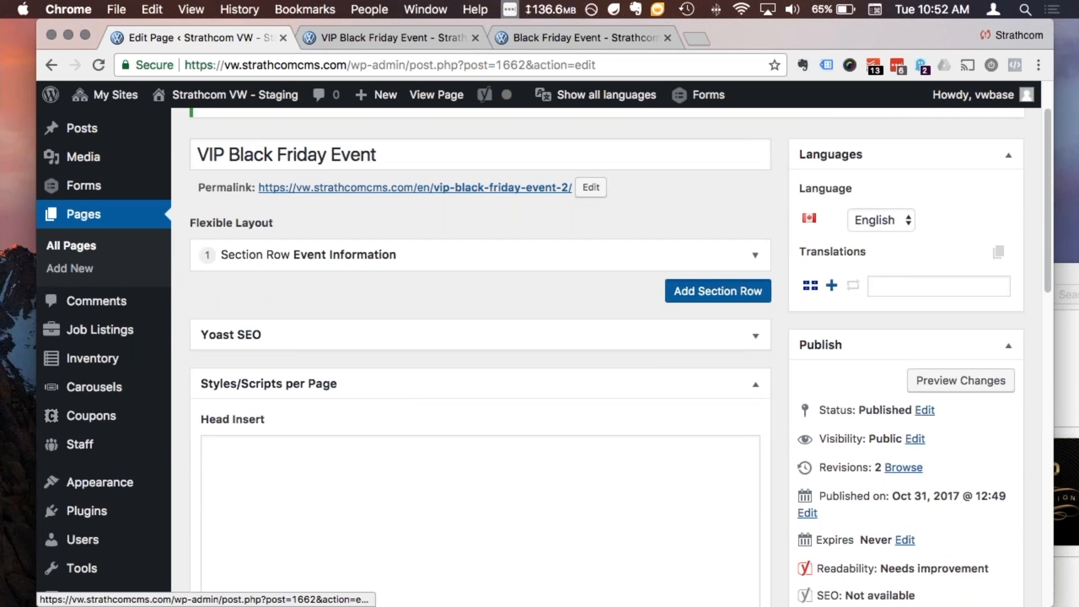
pyautogui.click(718, 291)
pyautogui.click(720, 247)
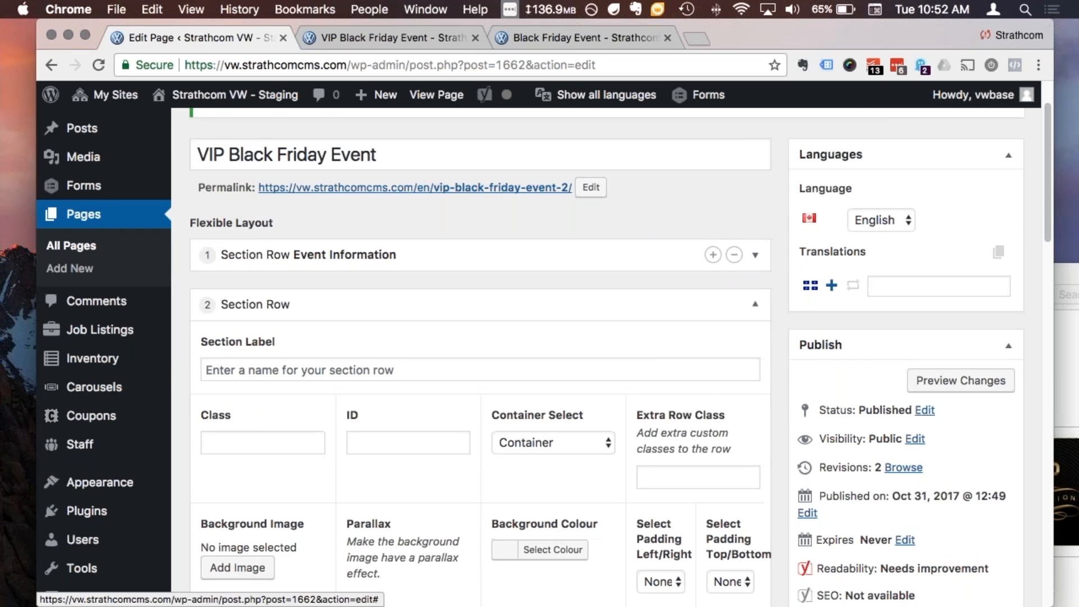
# Upload vip-glitter-back.jpg as the background image of the second section row and enable its parallax effect
pyautogui.scroll(-3, 706, 398)
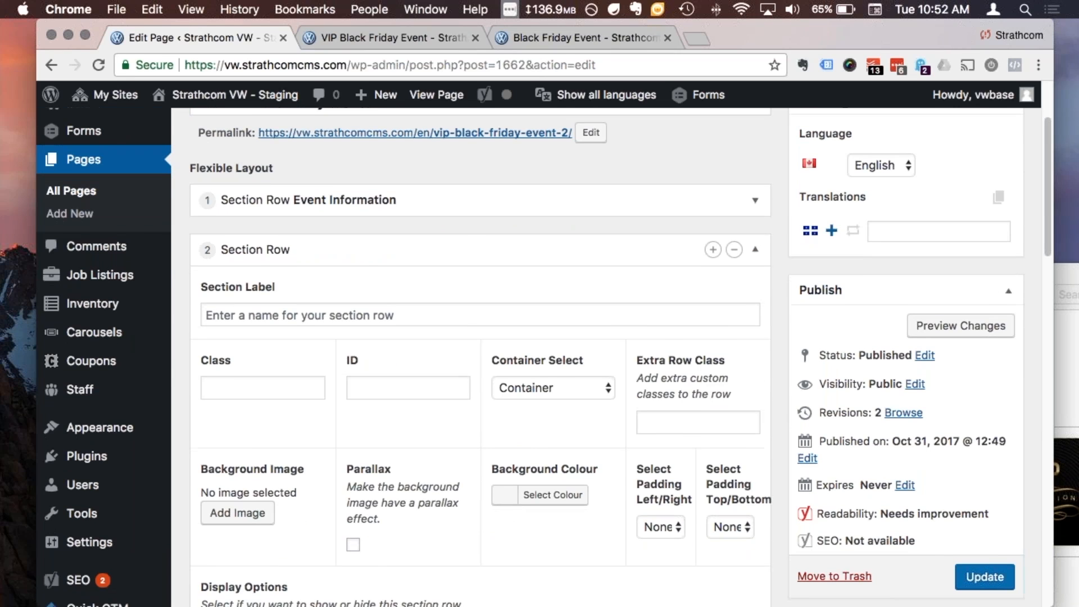
pyautogui.scroll(-3, 242, 460)
pyautogui.click(241, 460)
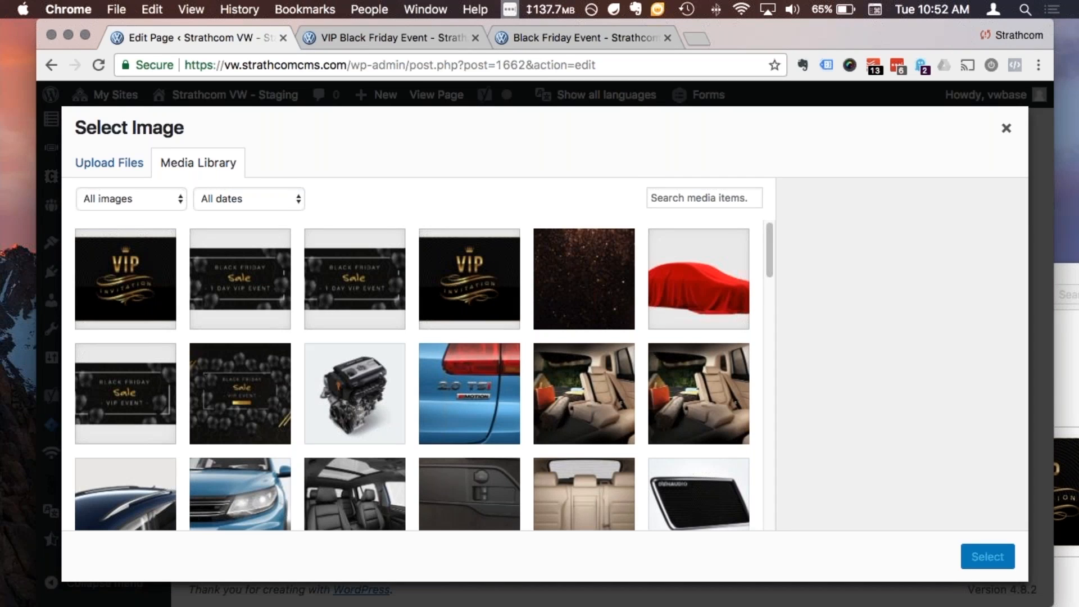
pyautogui.press('super+Tab')
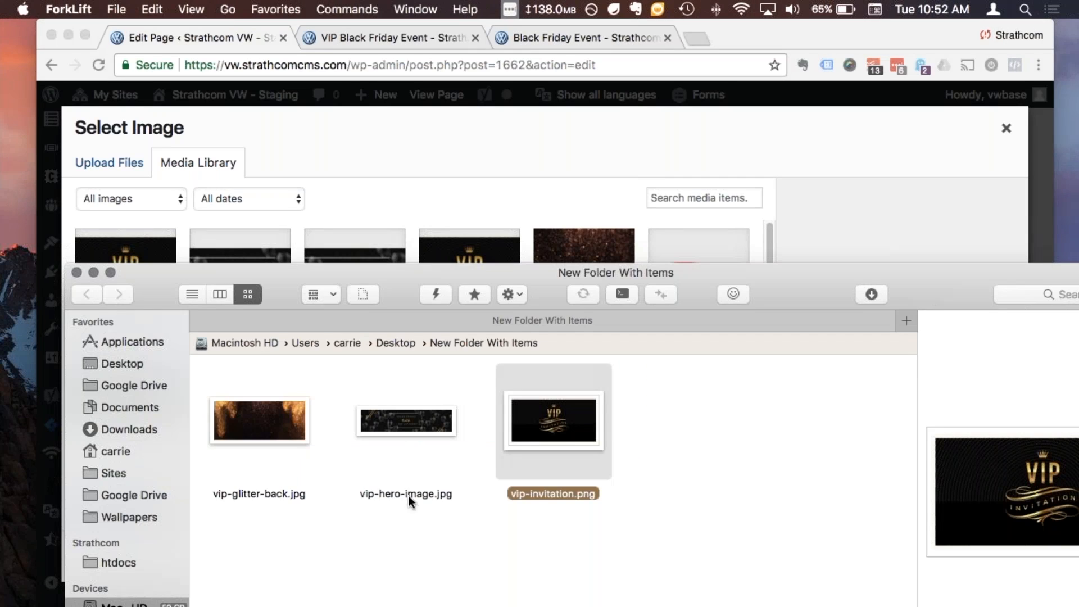
pyautogui.keyDown('super'); pyautogui.click(277, 402); pyautogui.keyUp('super')
pyautogui.click(277, 403)
pyautogui.moveTo(244, 435); pyautogui.dragTo(434, 194)
pyautogui.click(687, 139)
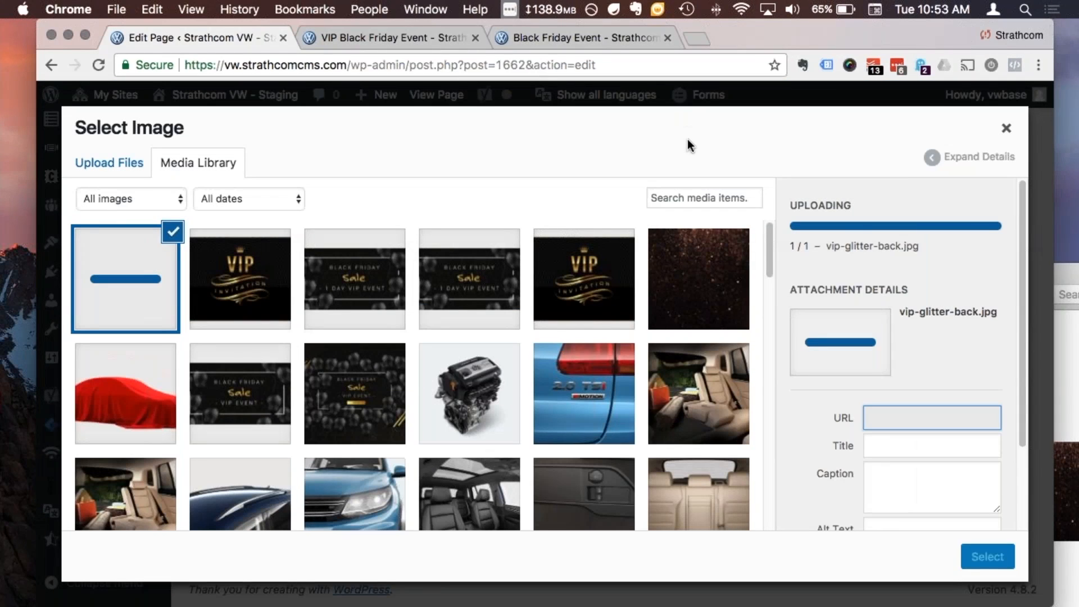
pyautogui.click(993, 561)
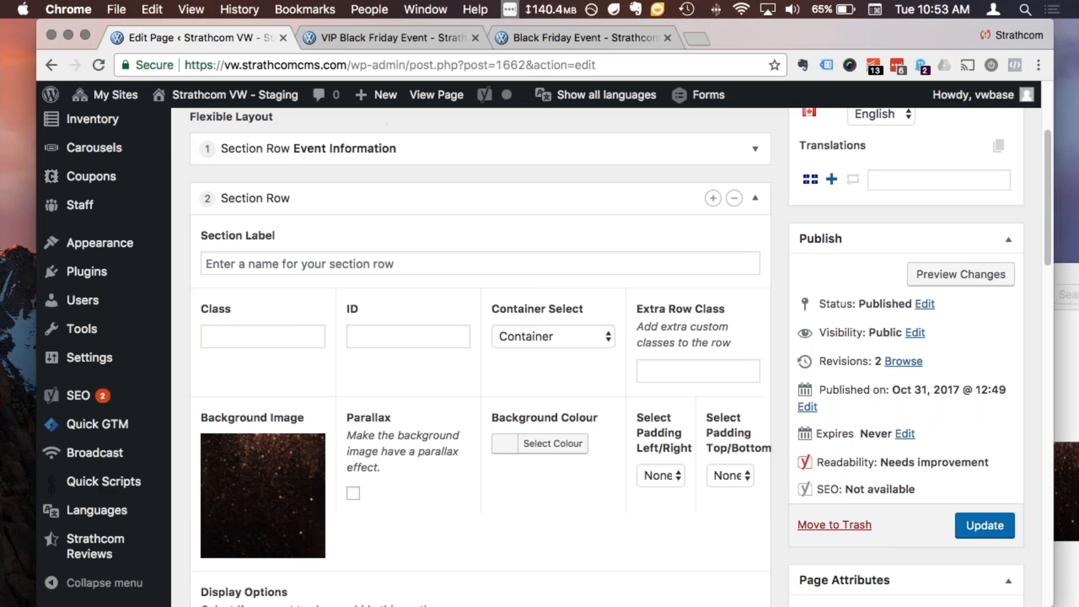
pyautogui.click(353, 493)
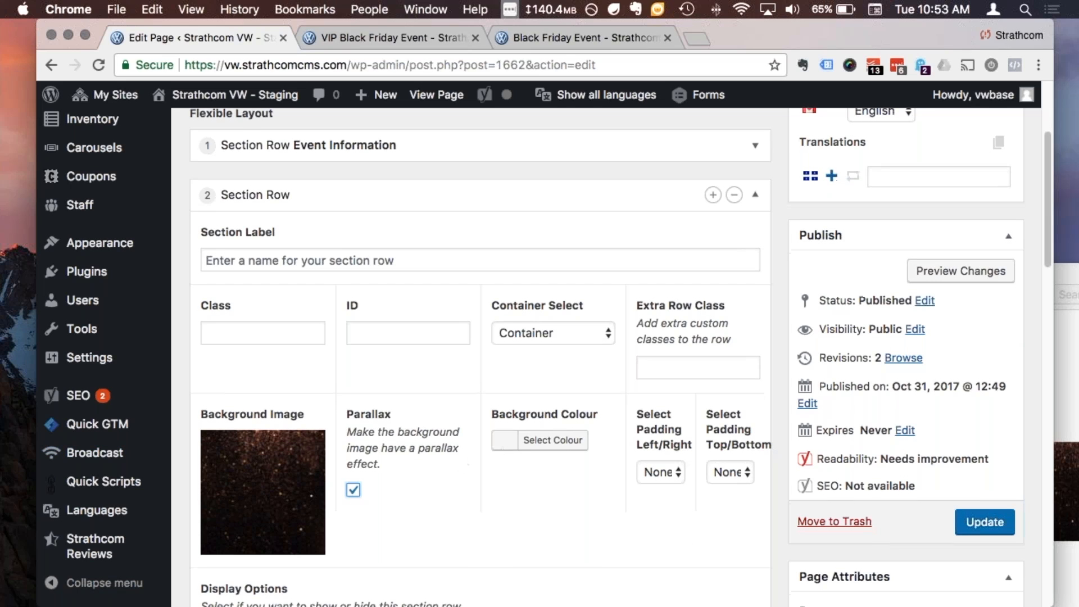
# Add a Columns section to the second section row and enter "Why Choose Strathcom?" as its content
pyautogui.scroll(-6, 697, 555)
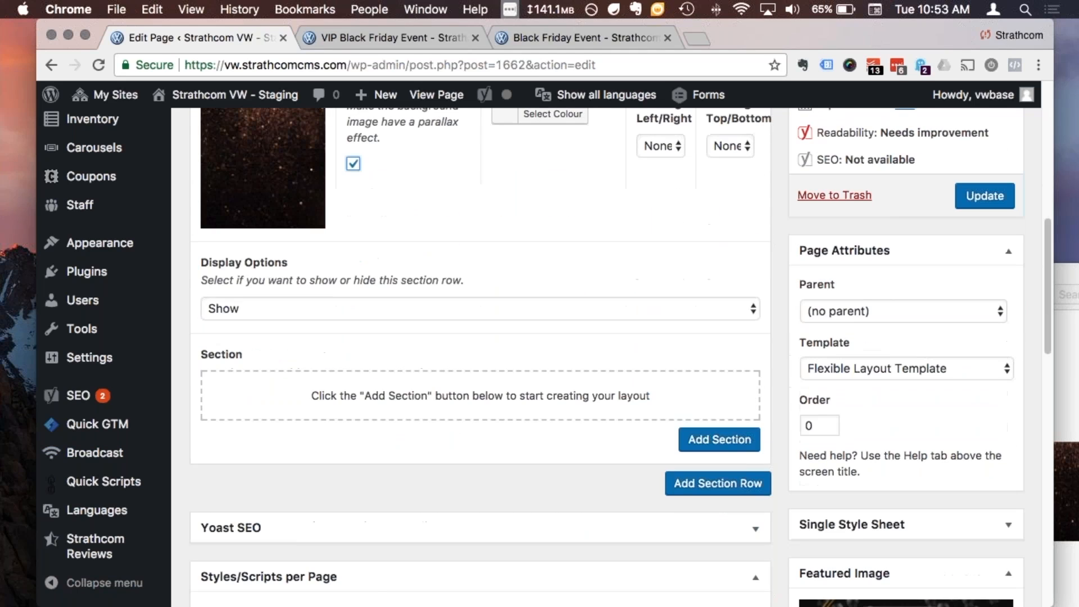
pyautogui.click(722, 438)
pyautogui.click(700, 191)
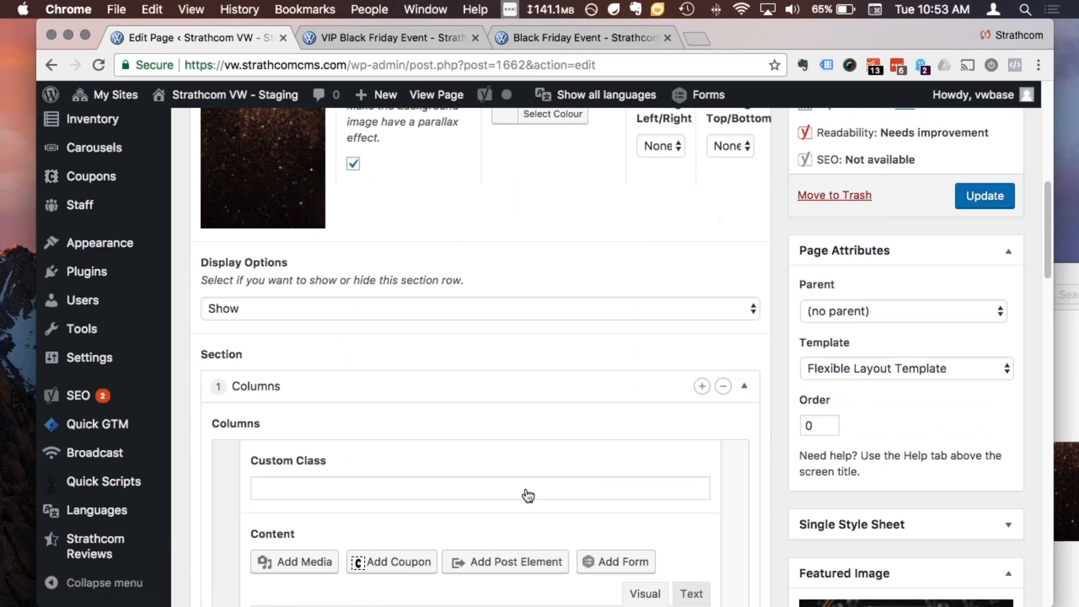
pyautogui.scroll(-5, 524, 490)
pyautogui.click(517, 471)
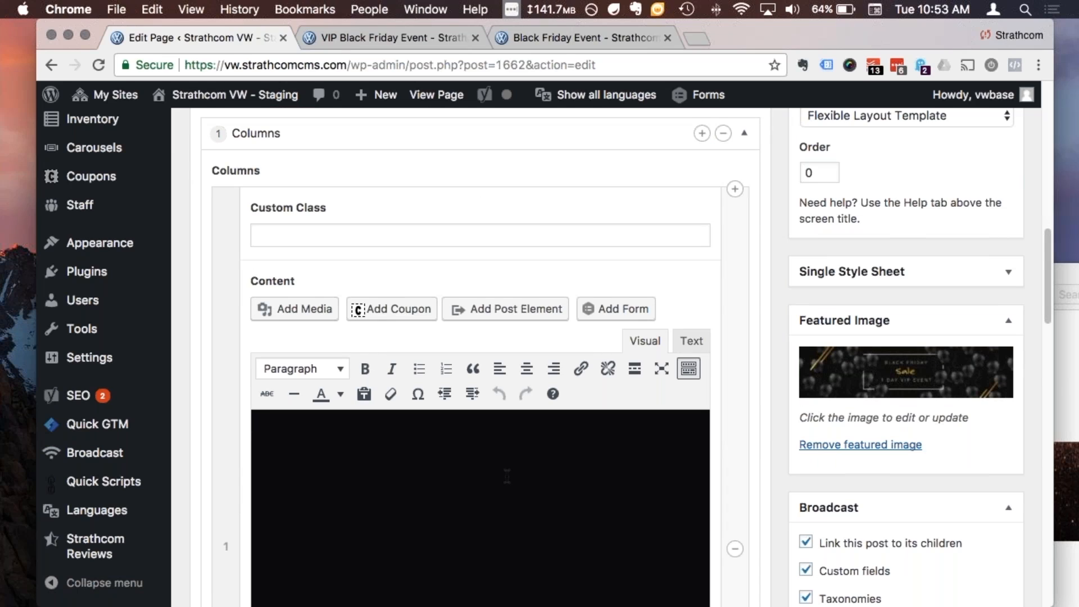
pyautogui.write('Why Choose Strathcome?')
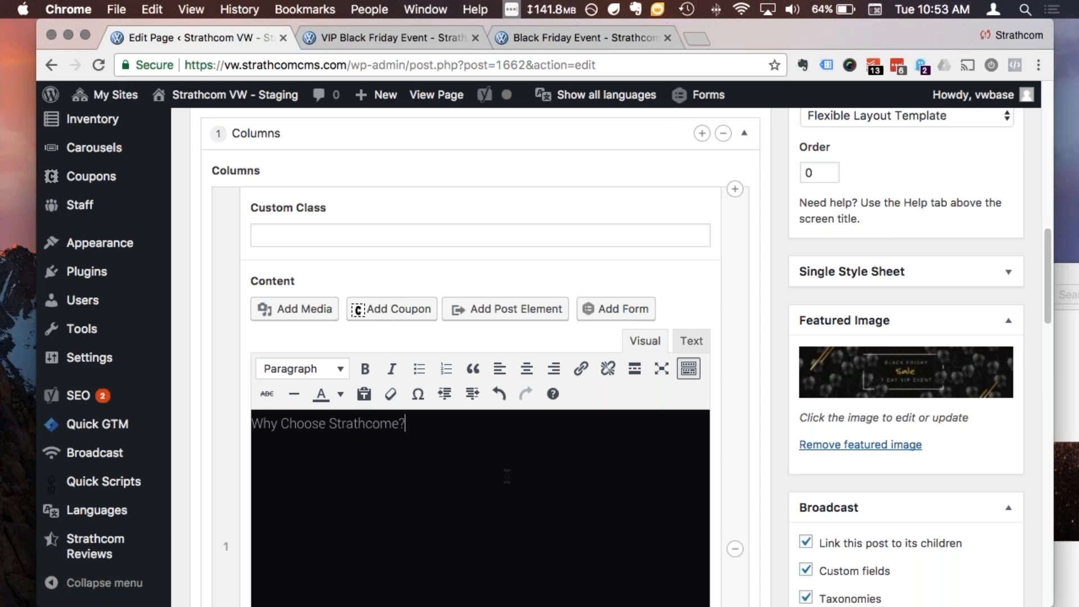
pyautogui.press('BackSpace')
pyautogui.press('BackSpace')
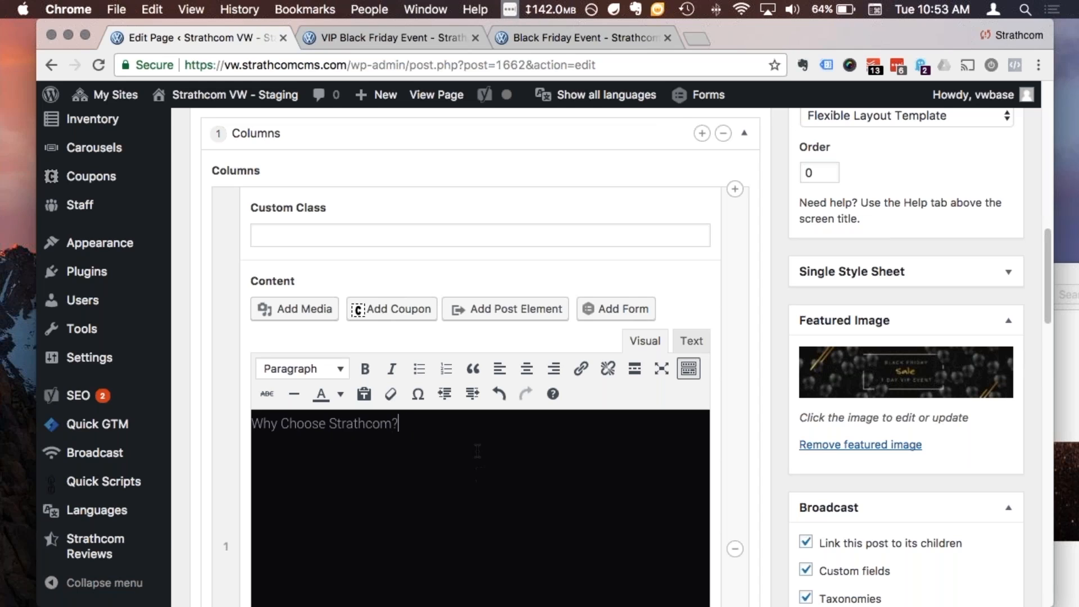
# Format the "Why Choose Strathcom?" line as a centred Heading 2
pyautogui.tripleClick(298, 423)
pyautogui.click(288, 368)
pyautogui.click(303, 431)
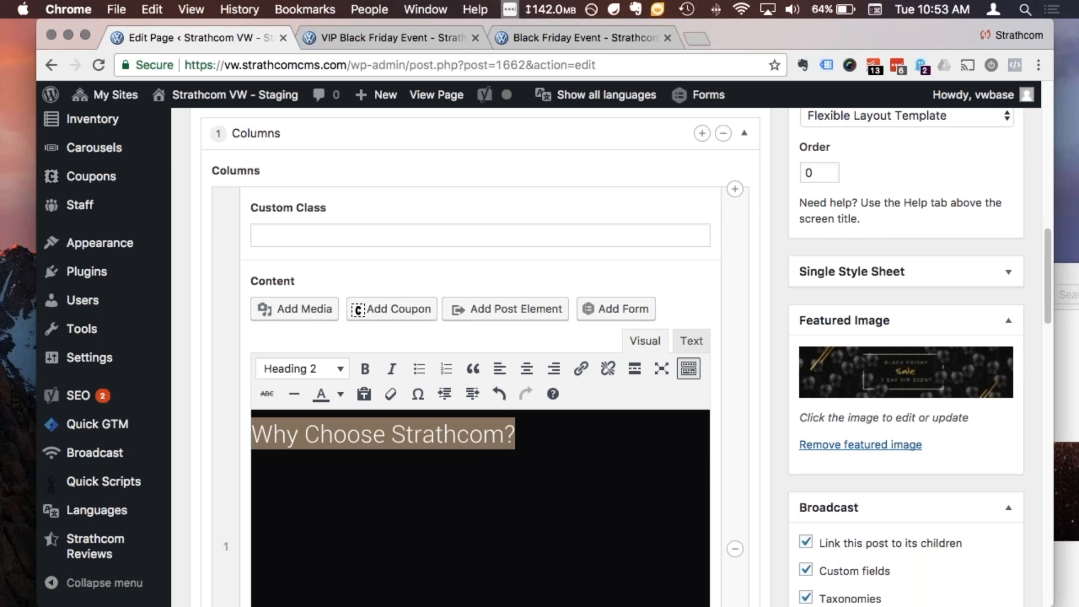
pyautogui.click(526, 368)
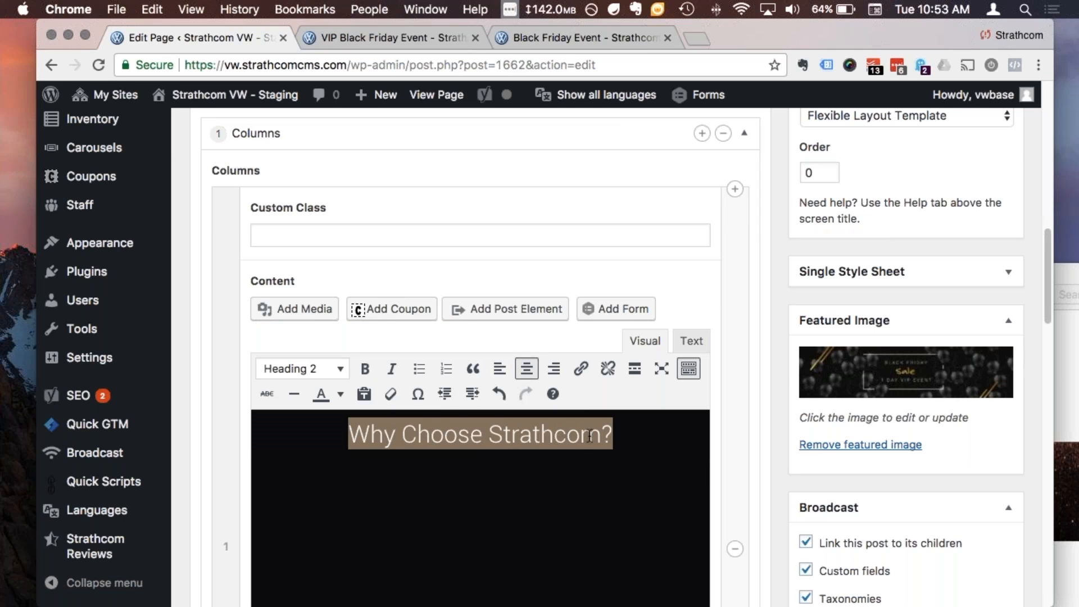
# Add the centred text "So who is Strathcom Media?" through "(And we're proud to be Canadian, eh?)" below the heading
pyautogui.click(627, 450)
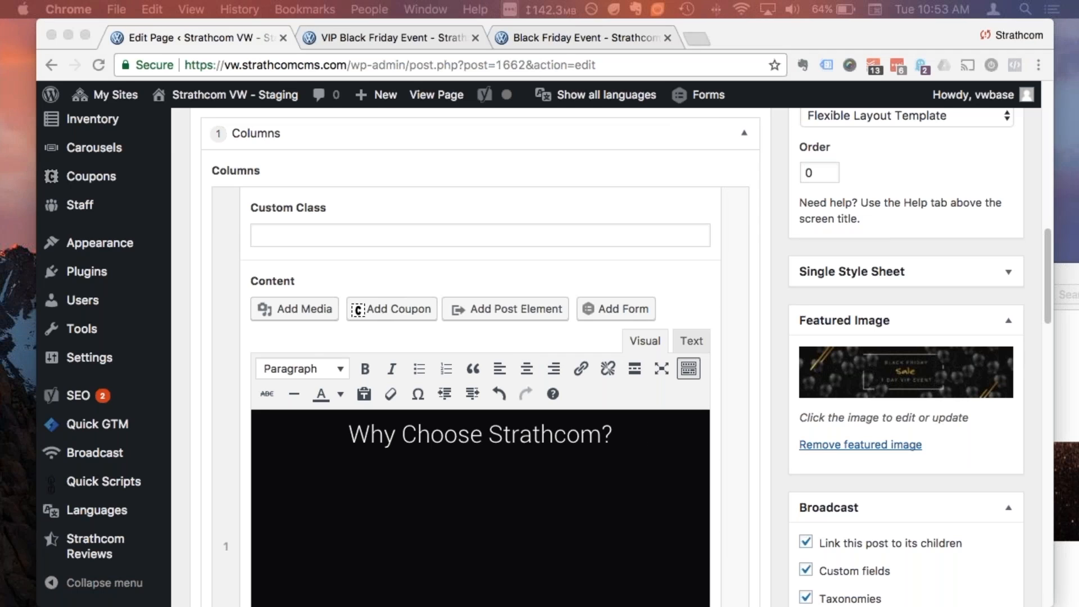
pyautogui.click(550, 496)
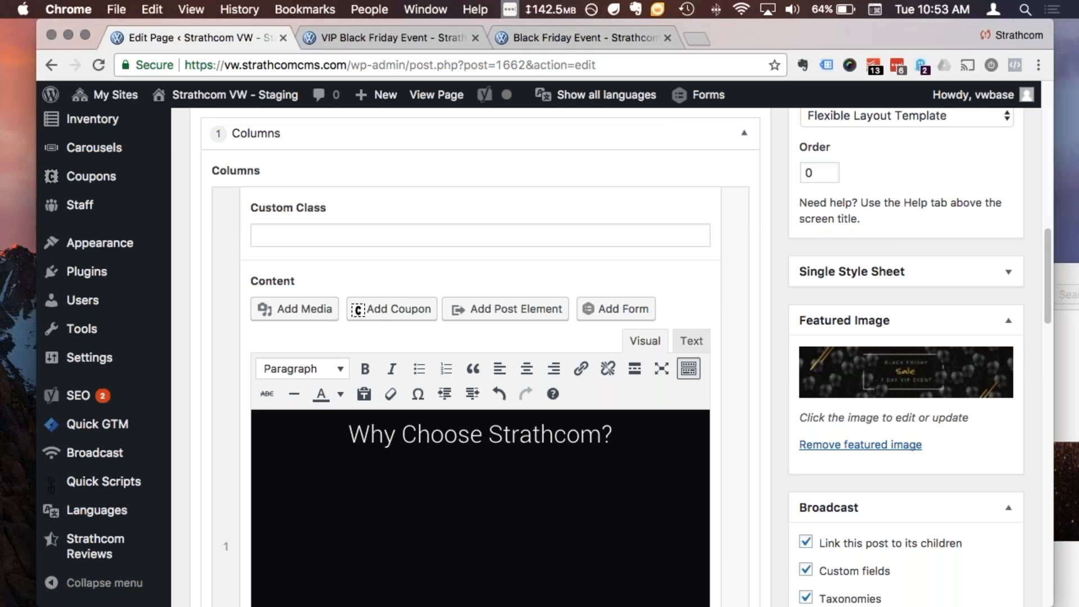
pyautogui.write("So who is Strathcom Media? We are a full service marketing agency that caters specifically to car dealers. (And we're proud to be Canadian, eh?)")
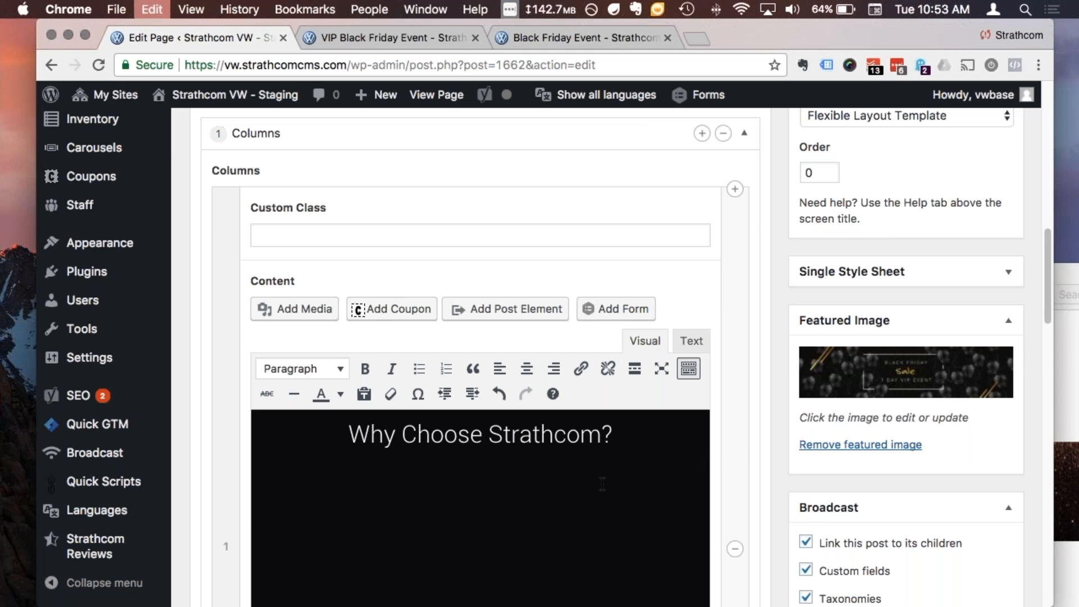
pyautogui.moveTo(525, 552); pyautogui.dragTo(218, 479)
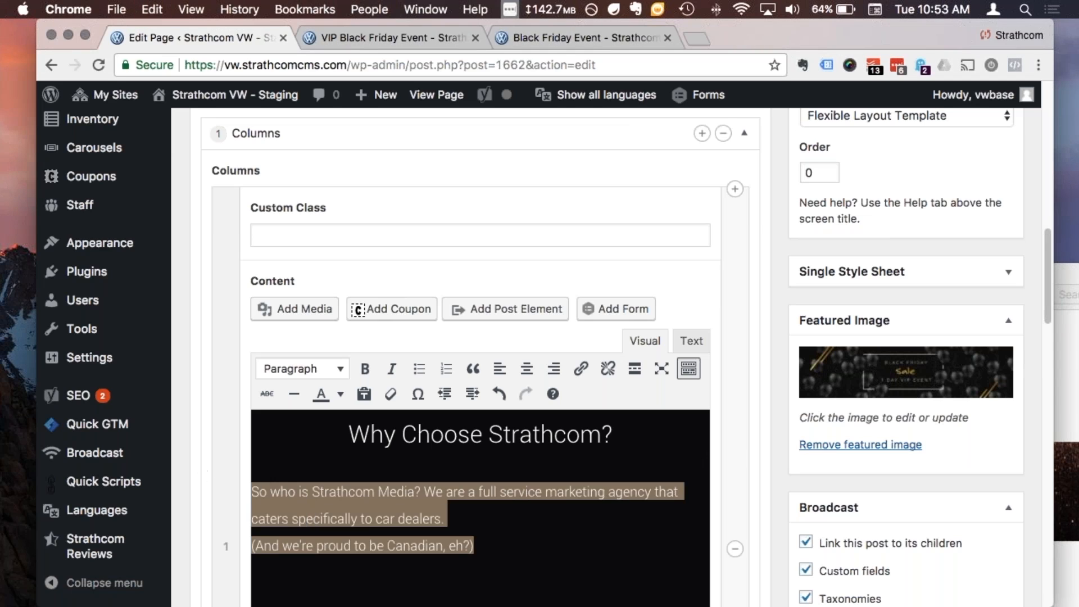
pyautogui.click(524, 371)
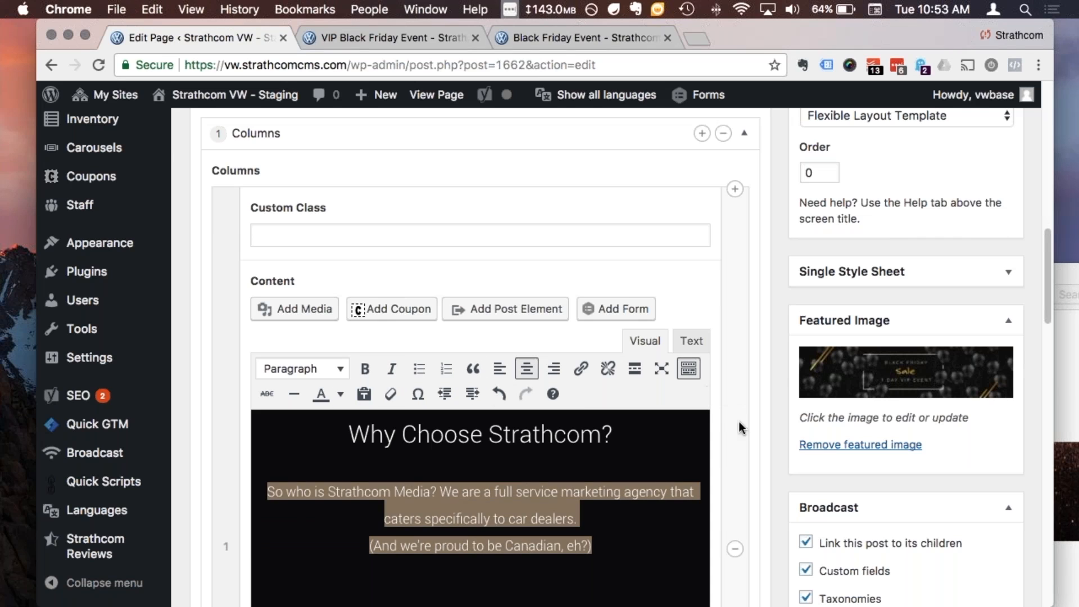
# Label the second section row "About Us" and collapse it
pyautogui.scroll(-5, 716, 444)
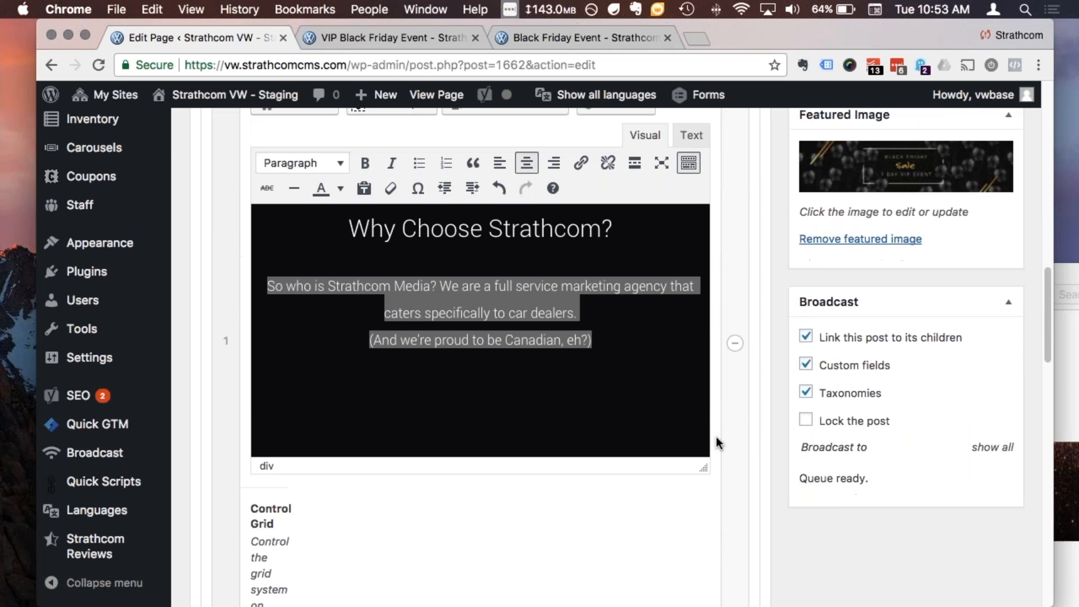
pyautogui.scroll(1, 723, 431)
pyautogui.scroll(4, 722, 431)
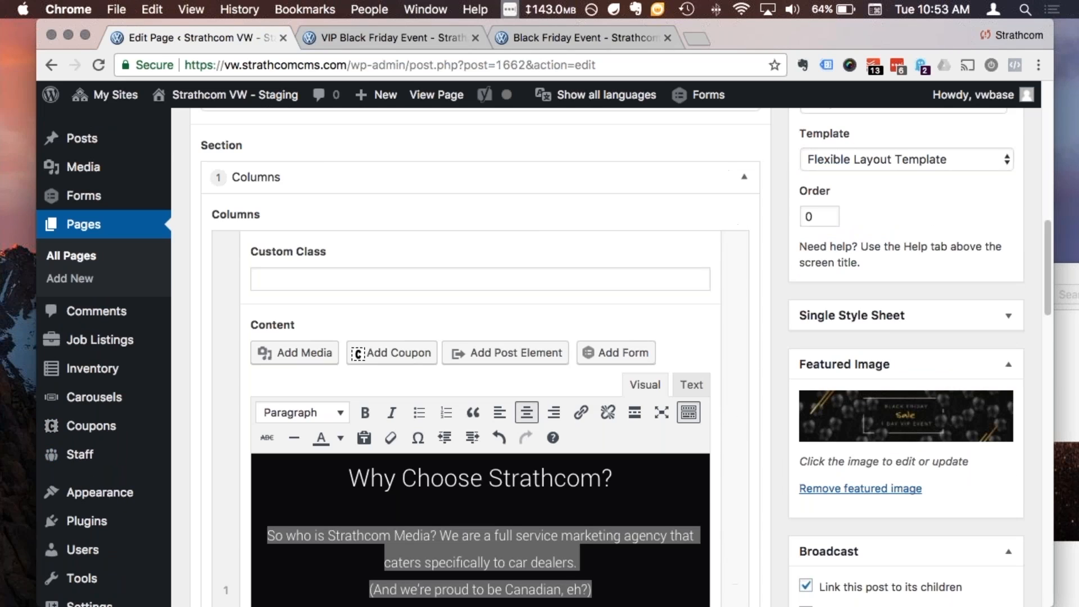
pyautogui.scroll(-12, 747, 394)
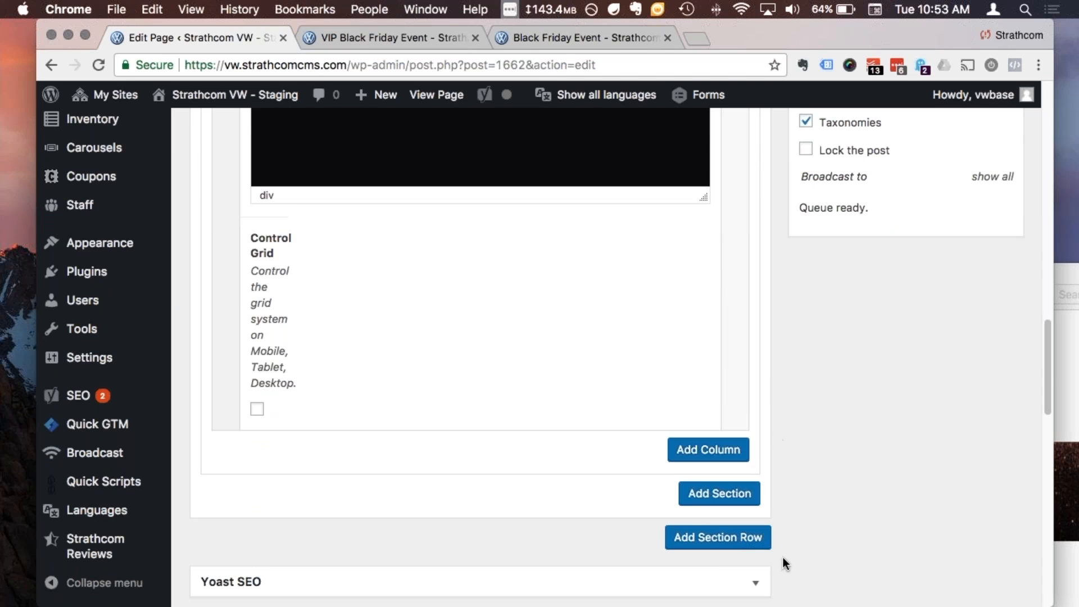
pyautogui.scroll(10, 837, 332)
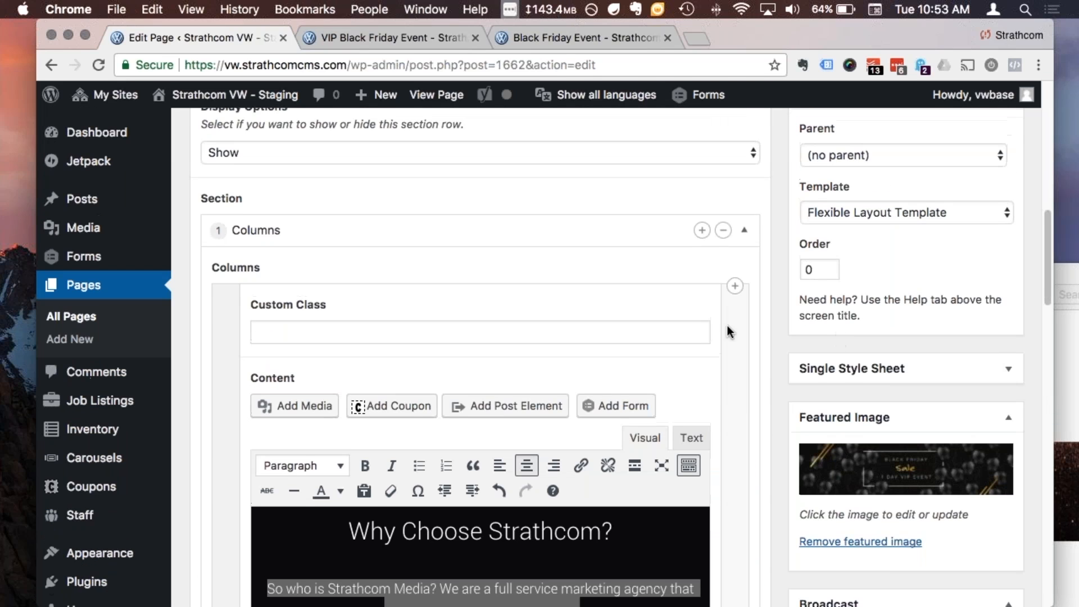
pyautogui.scroll(3, 741, 287)
pyautogui.scroll(3, 741, 279)
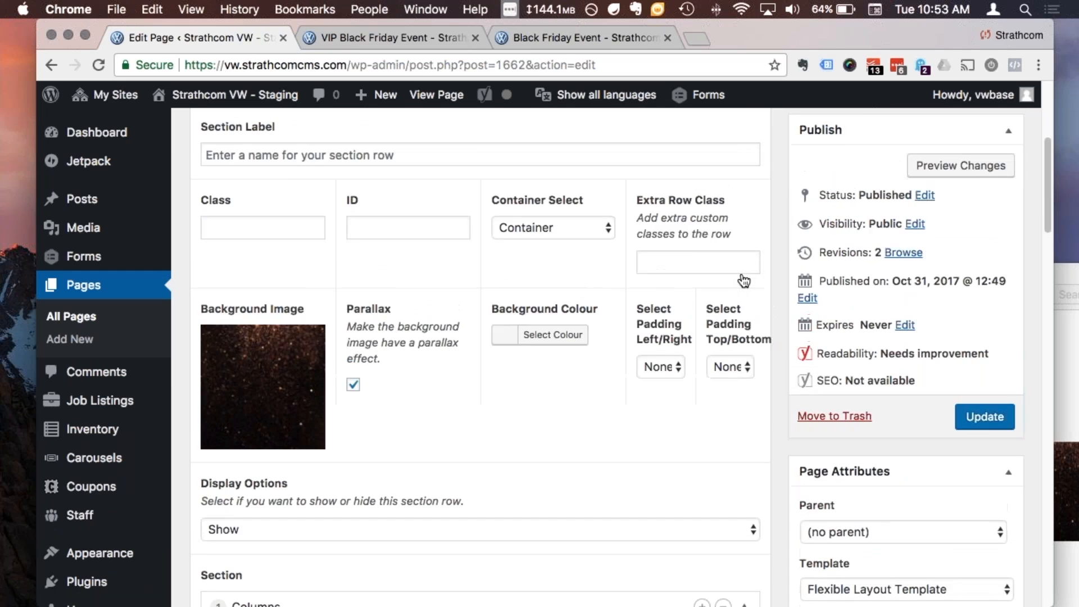
pyautogui.click(674, 236)
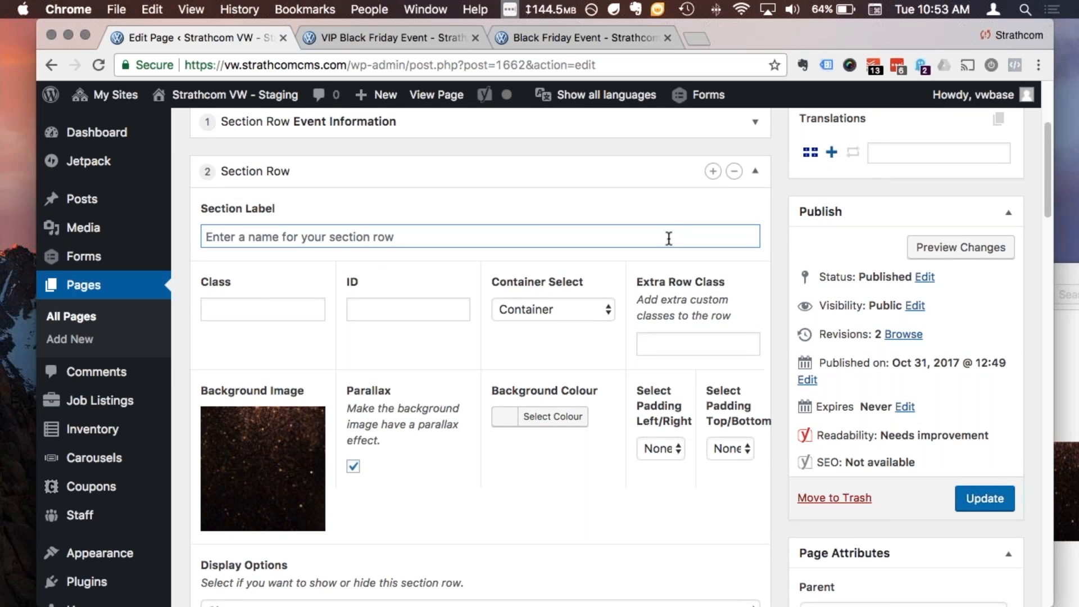
pyautogui.write('About Us')
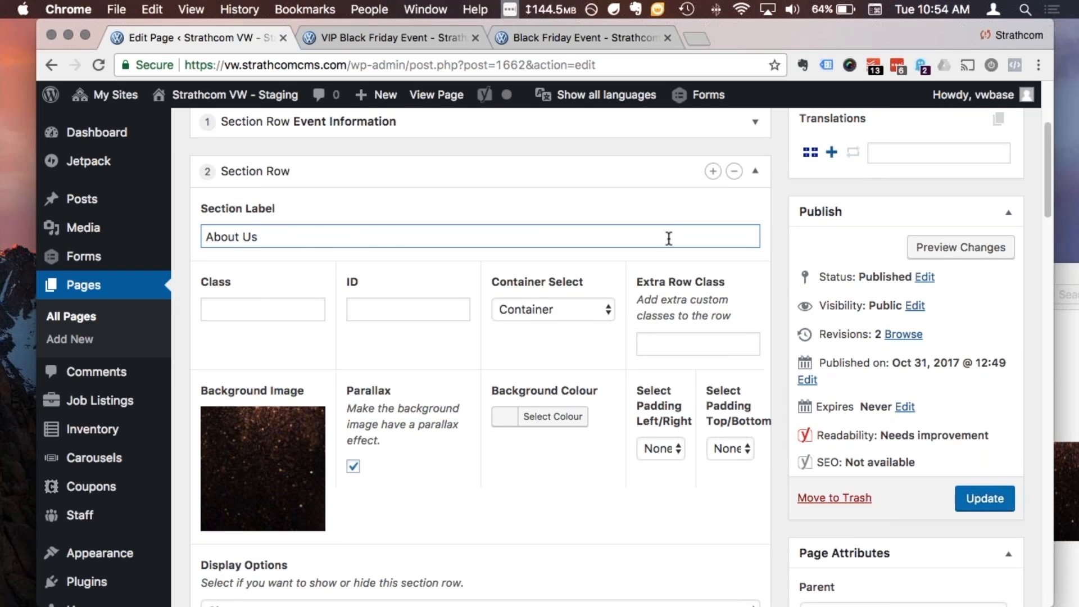
pyautogui.click(755, 171)
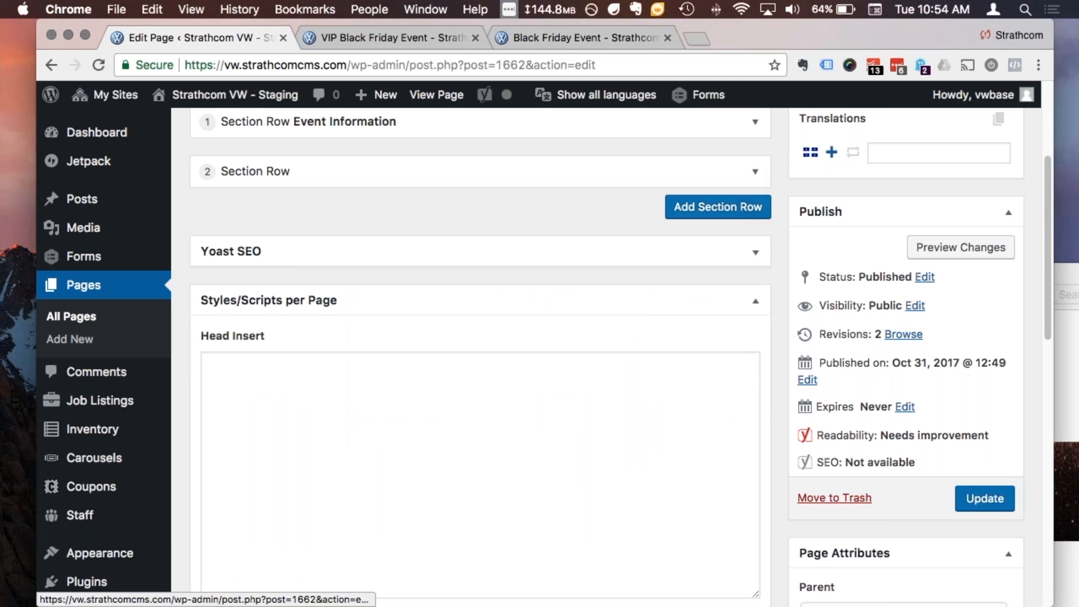
# Add a third section row below About Us and label it "Reviews"
pyautogui.scroll(1, 743, 213)
pyautogui.click(743, 235)
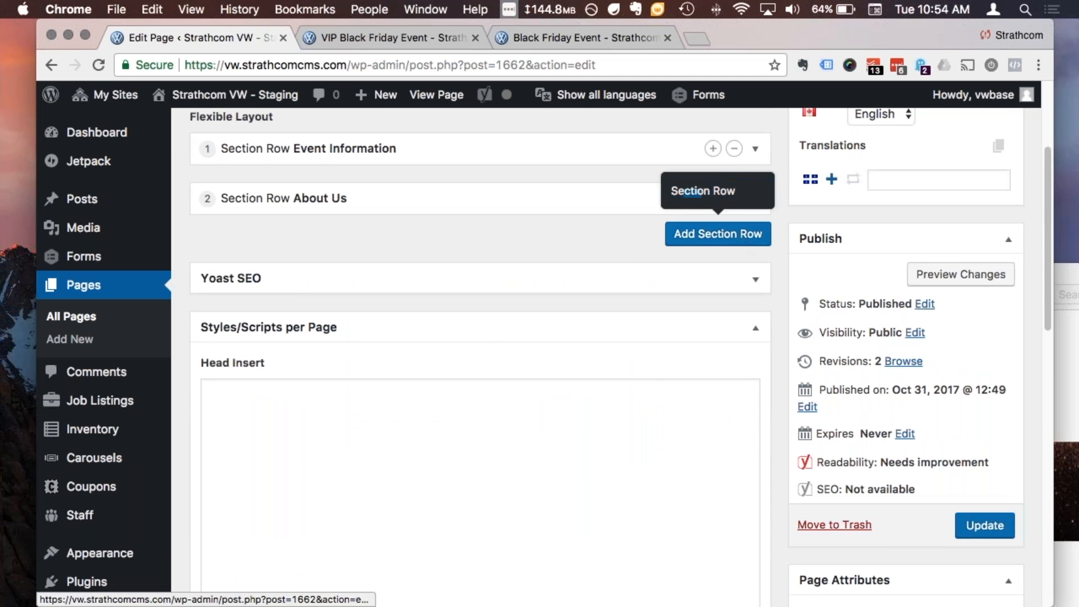
pyautogui.click(703, 191)
pyautogui.click(340, 312)
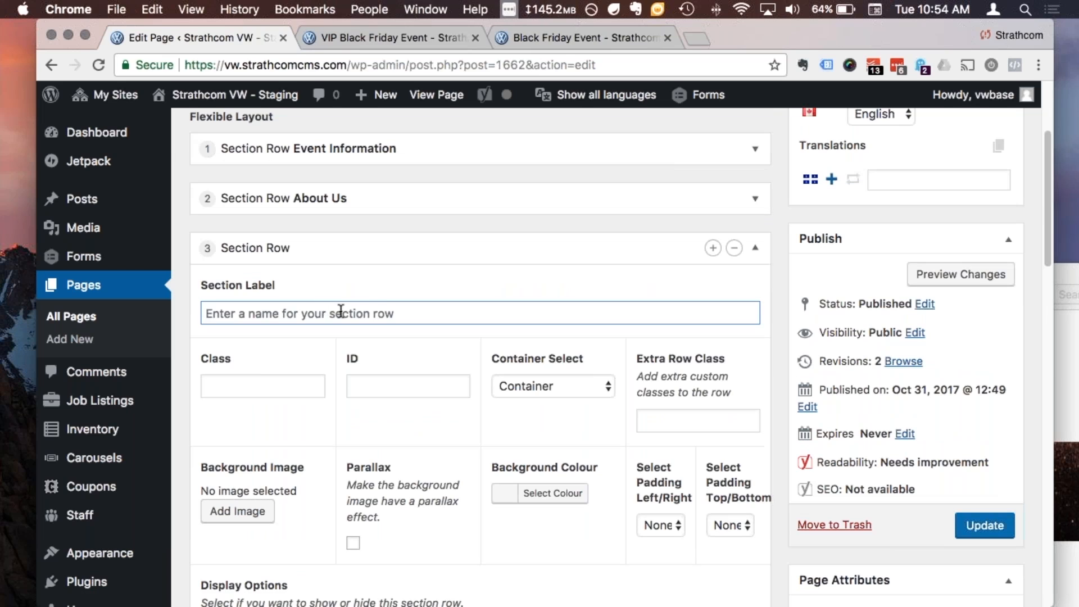
pyautogui.write('Reviews')
# Add a Columns section to the Reviews section row
pyautogui.scroll(-1, 340, 311)
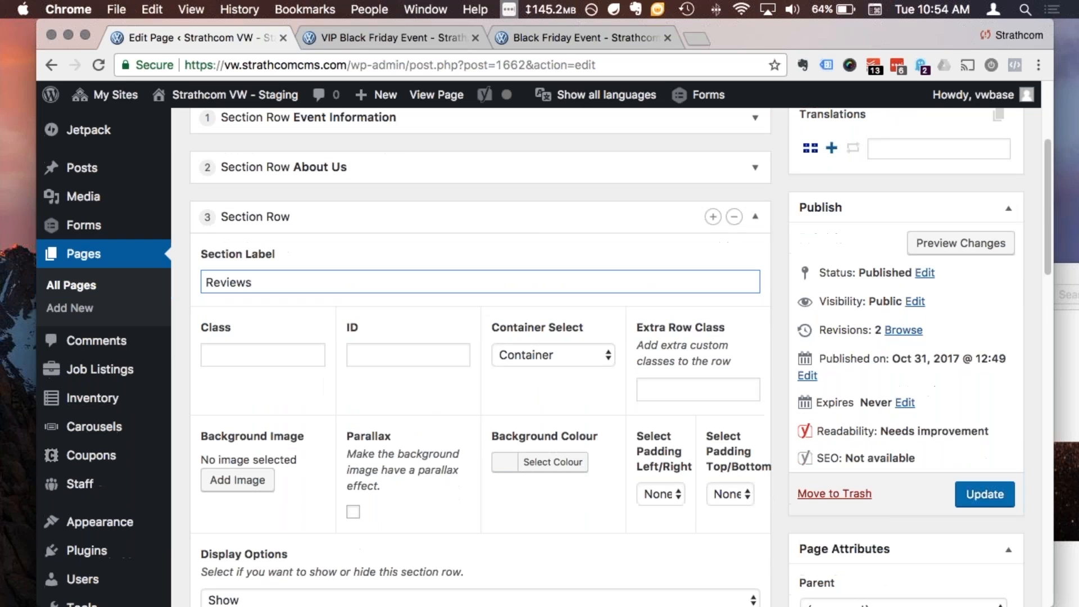
pyautogui.scroll(-7, 341, 310)
pyautogui.click(720, 521)
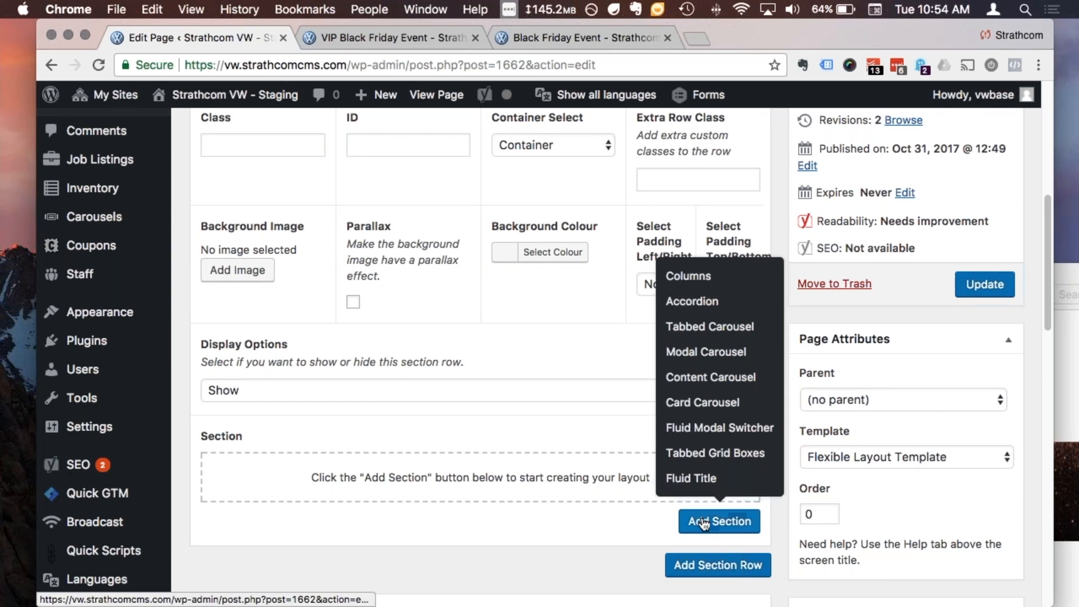
pyautogui.click(688, 275)
pyautogui.scroll(-1, 684, 300)
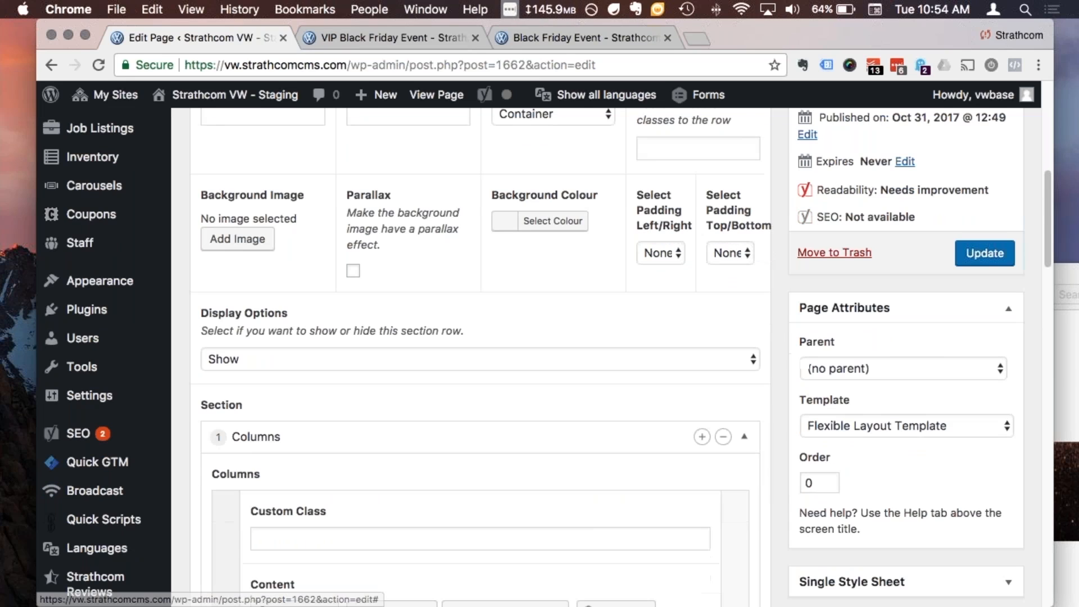
# Choose the Google Reviews Carousel post element for the content of the Reviews section's column
pyautogui.scroll(-10, 481, 337)
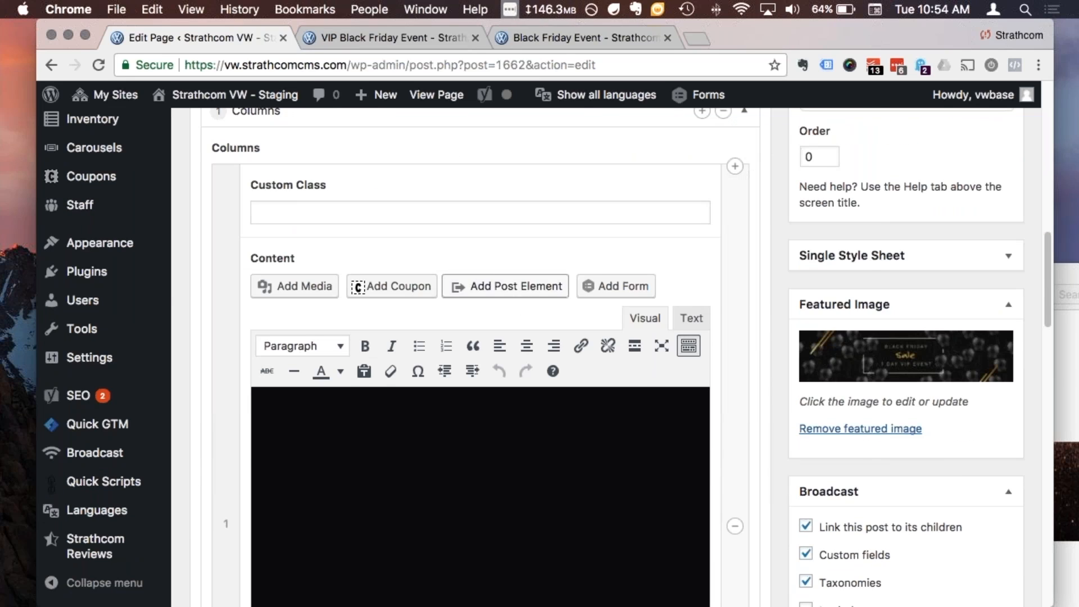
pyautogui.click(525, 293)
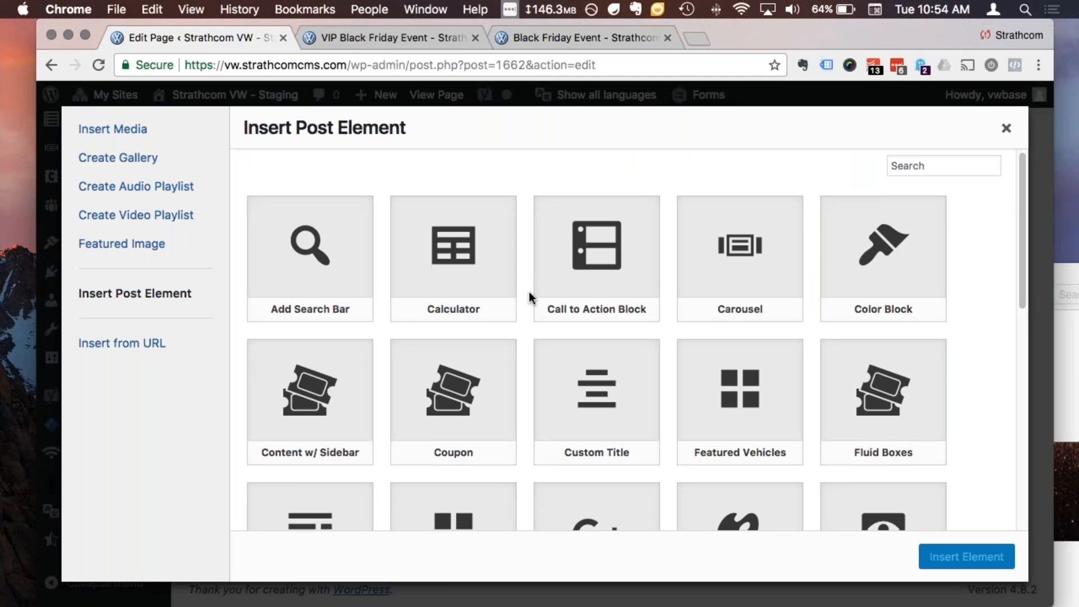
pyautogui.scroll(-2, 530, 295)
pyautogui.scroll(-2, 530, 300)
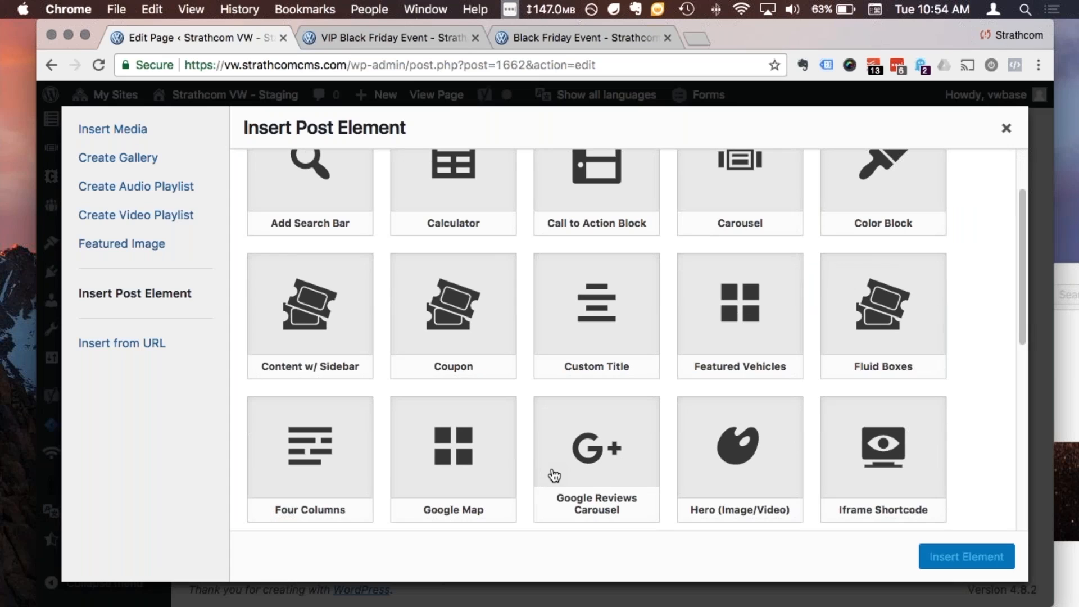
pyautogui.click(592, 455)
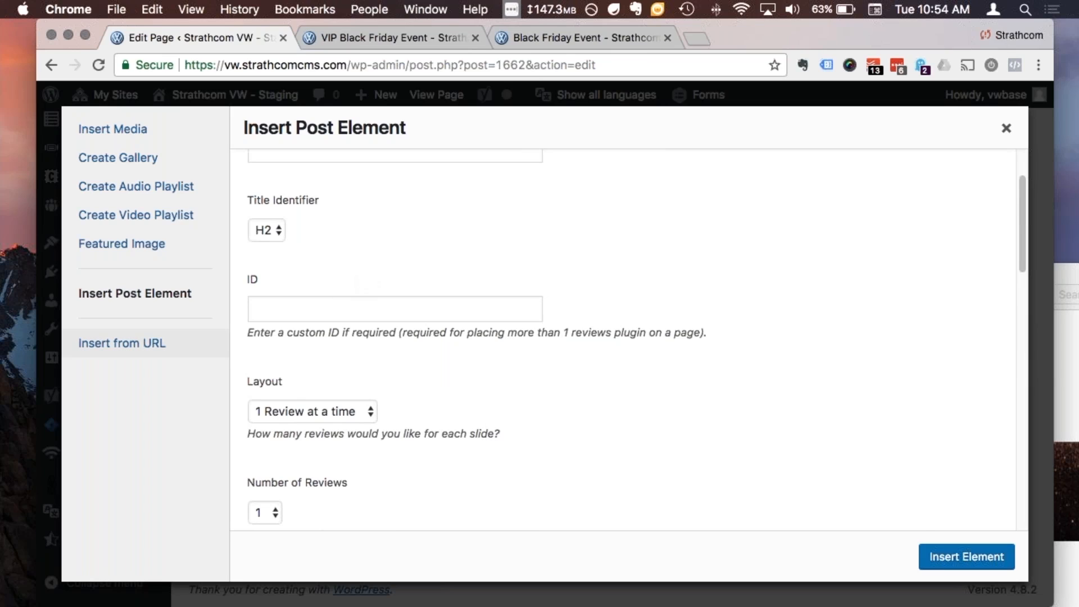
# Title the Google reviews carousel "Learn More About Us!"
pyautogui.scroll(3, 283, 346)
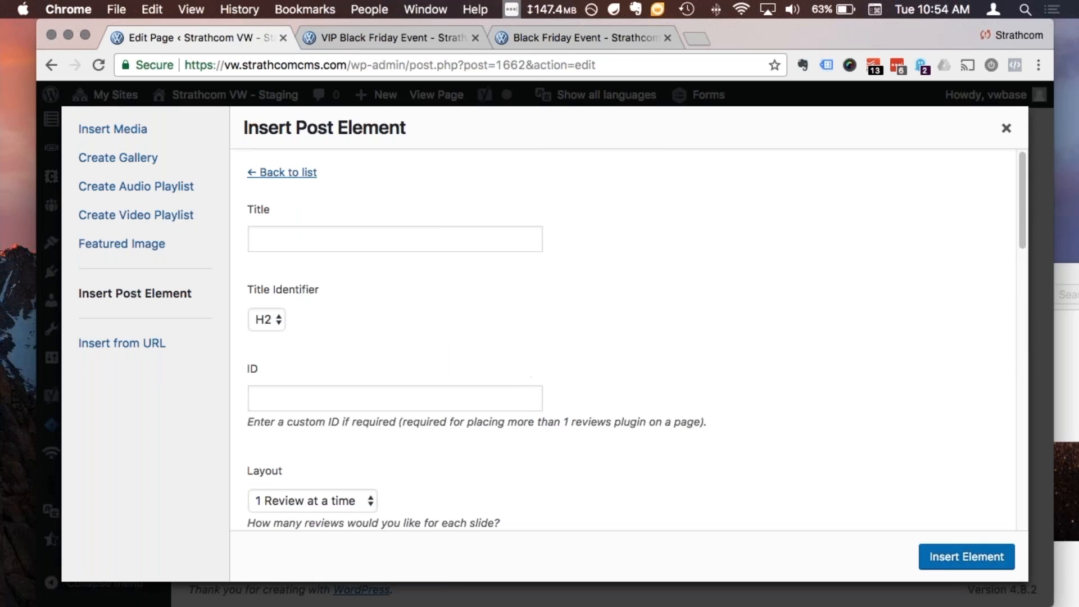
pyautogui.scroll(-1, 636, 339)
pyautogui.click(273, 206)
pyautogui.write('What')
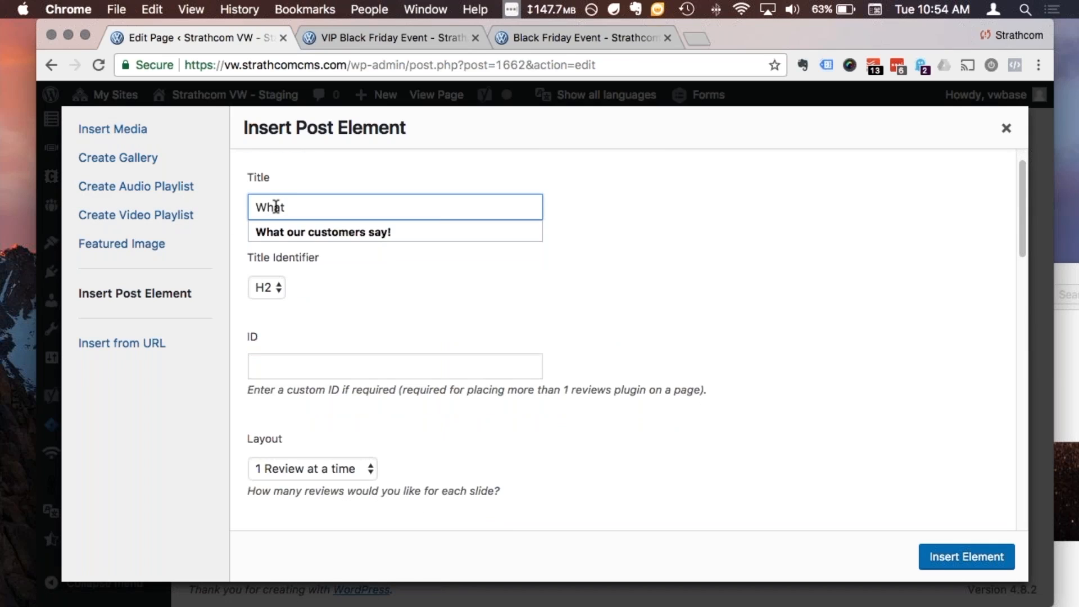
pyautogui.press('BackSpace')
pyautogui.press('BackSpace')
pyautogui.press('BackSpace')
pyautogui.press('BackSpace')
pyautogui.write('L')
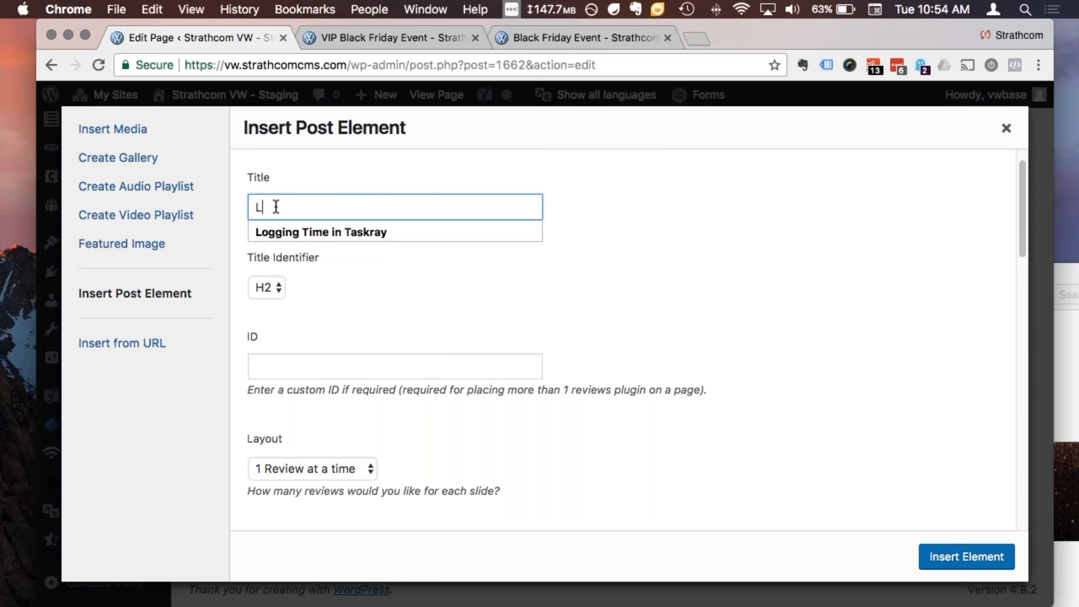
pyautogui.write('earn More About Us!')
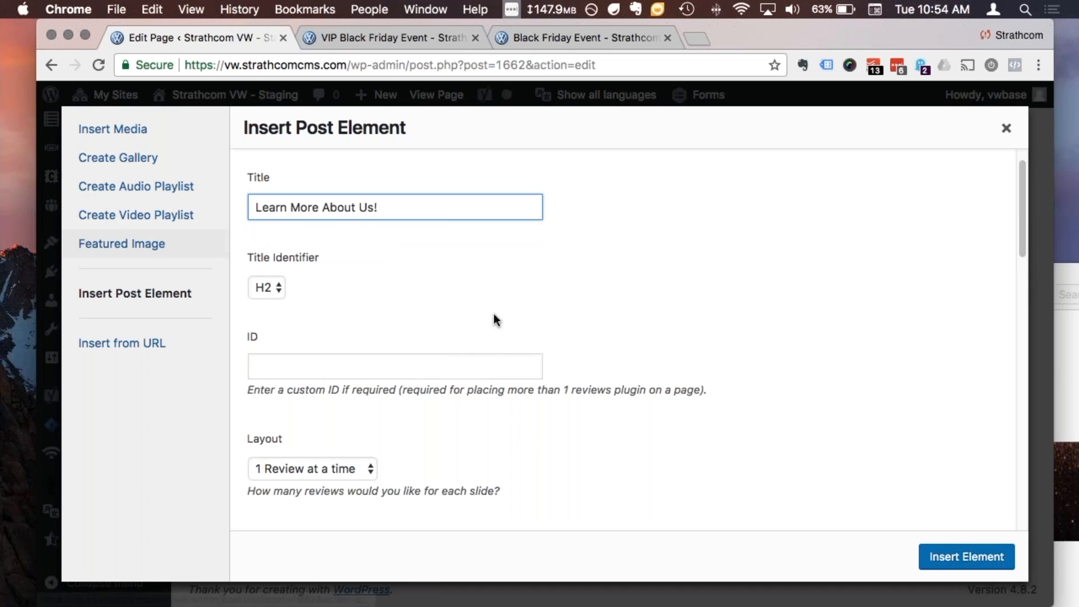
# Keep the carousel layout at 1 Review at a time and set the number of reviews to 8
pyautogui.scroll(-4, 494, 318)
pyautogui.click(336, 363)
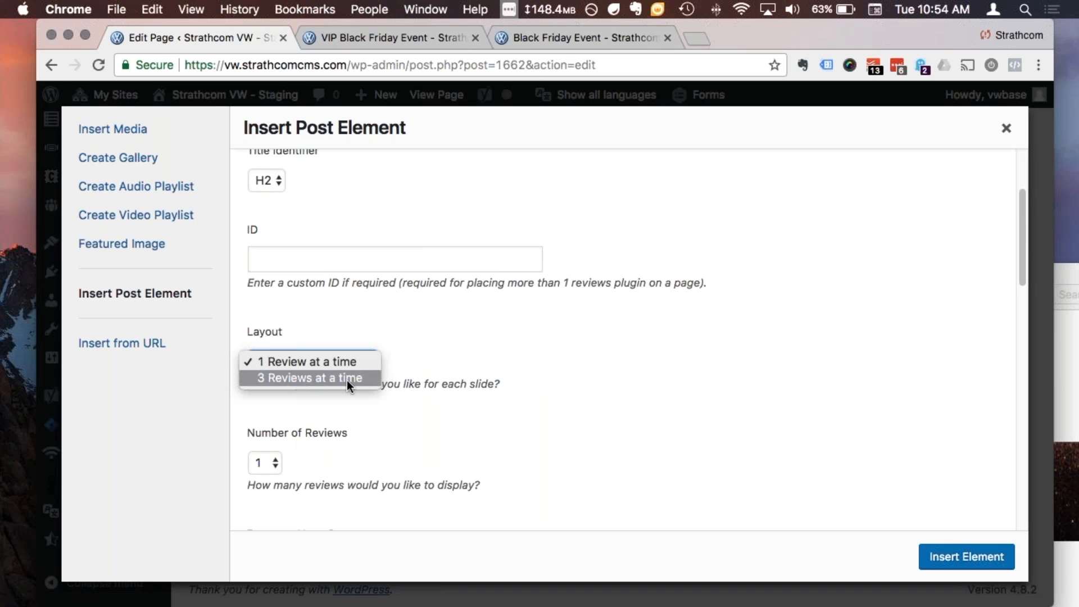
pyautogui.click(586, 402)
pyautogui.scroll(-3, 586, 400)
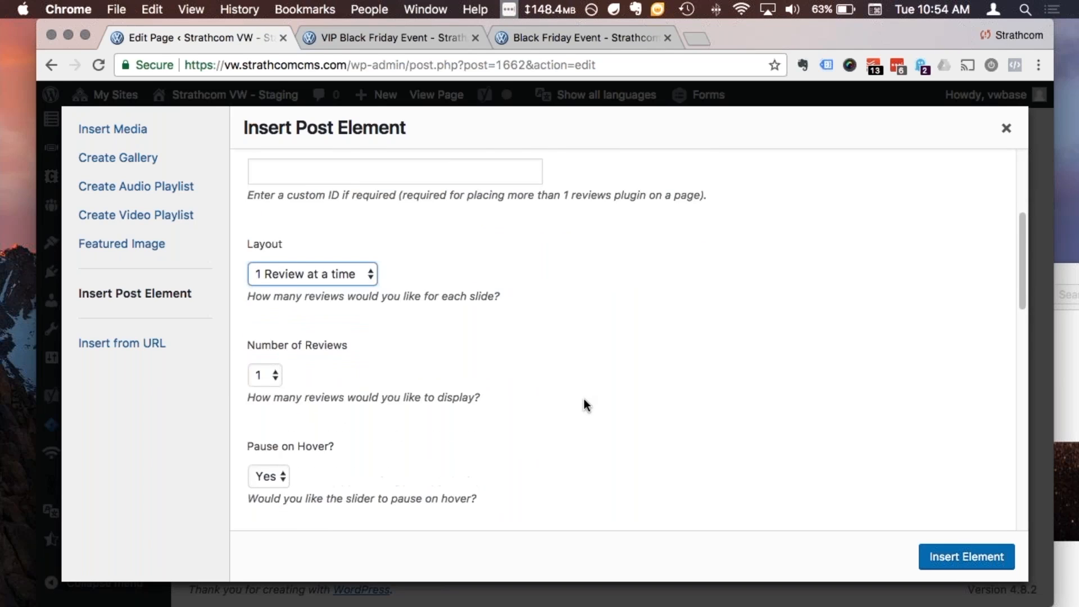
pyautogui.scroll(-4, 584, 400)
pyautogui.click(255, 256)
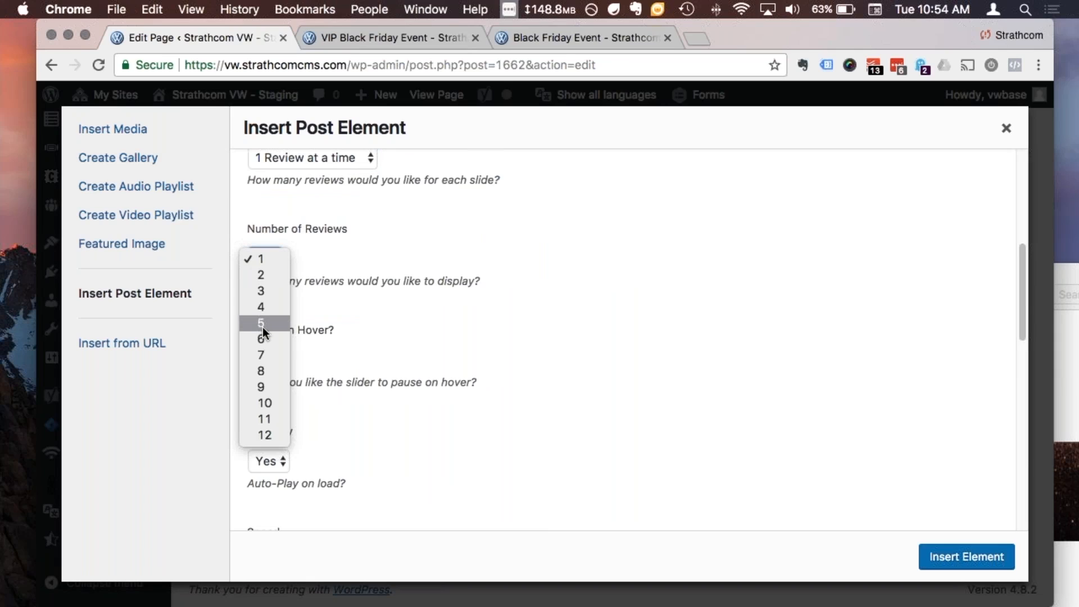
pyautogui.click(264, 368)
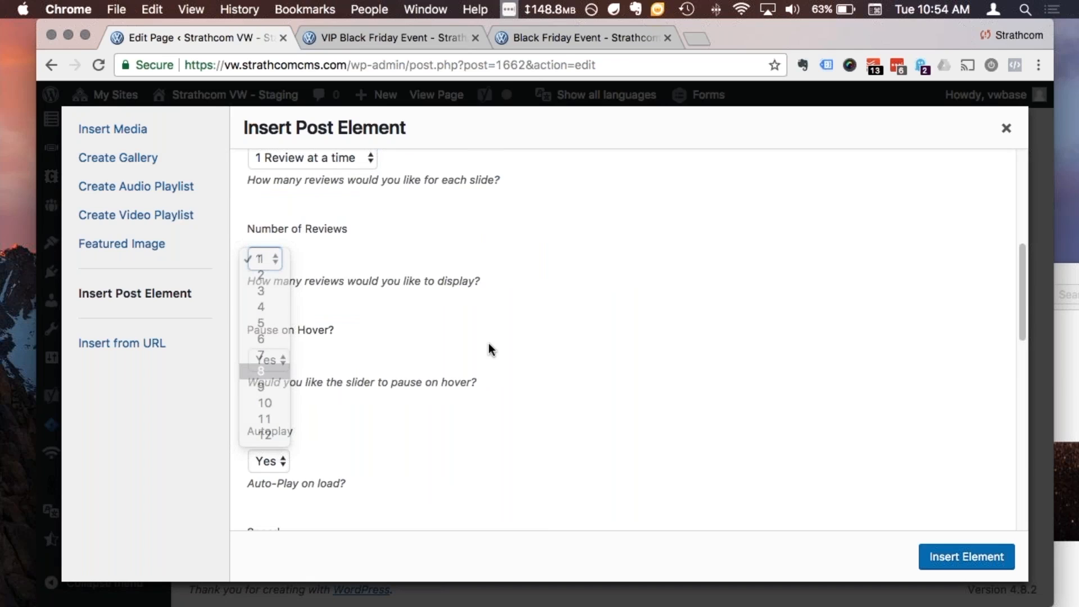
# Set both Pause on Hover and Autoplay to No for the reviews carousel
pyautogui.scroll(-1, 450, 363)
pyautogui.click(275, 345)
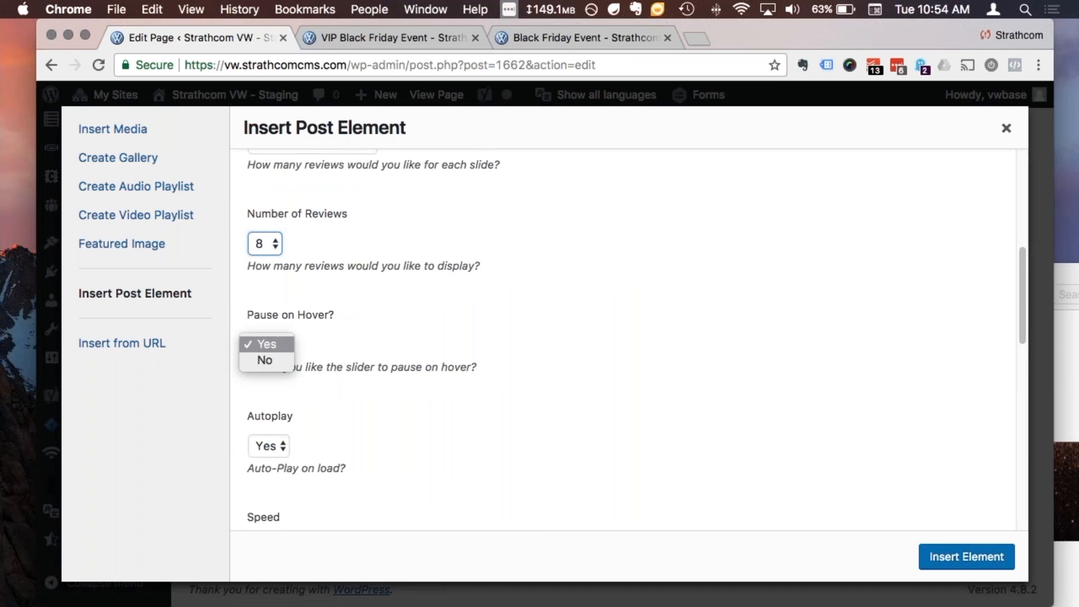
pyautogui.click(265, 360)
pyautogui.scroll(-4, 559, 426)
pyautogui.click(270, 328)
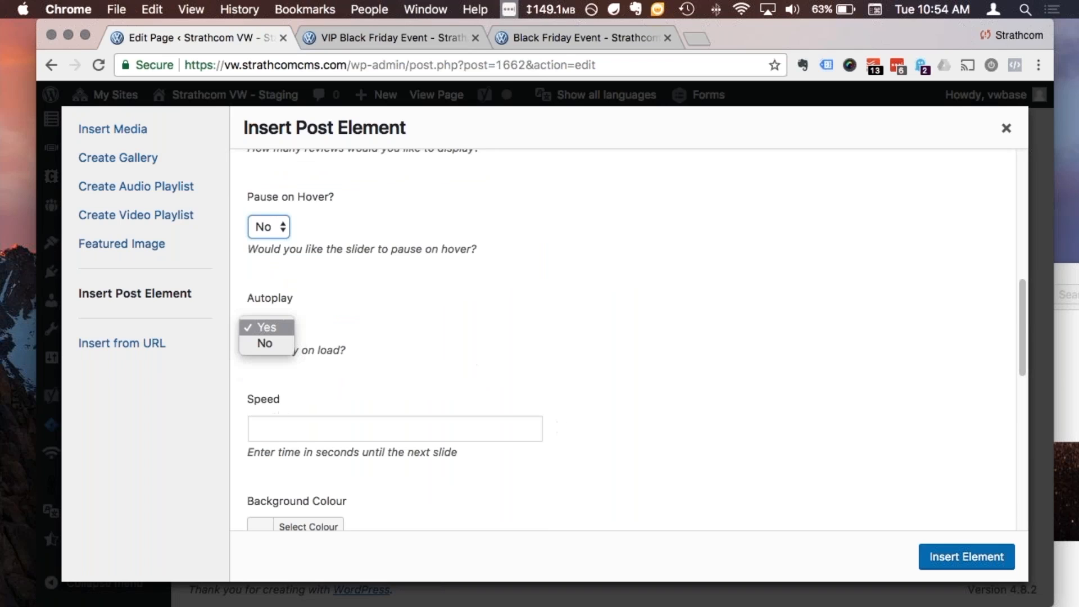
pyautogui.click(275, 345)
# Set the carousel's button text to "Read More", leave the button URL blank, and insert the element
pyautogui.scroll(-5, 947, 525)
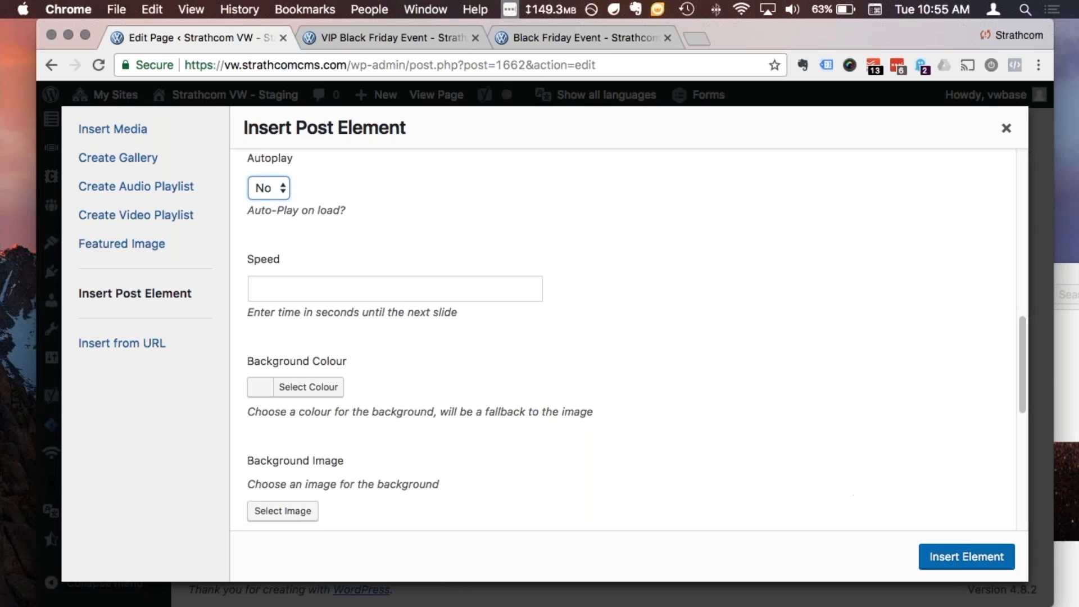
pyautogui.scroll(-7, 815, 451)
pyautogui.scroll(-8, 815, 451)
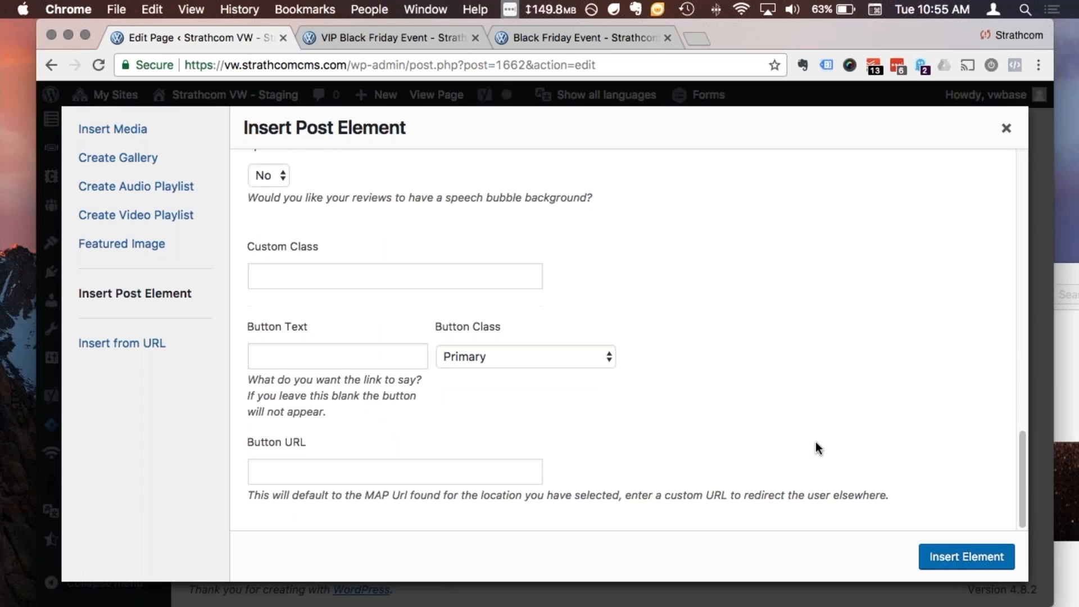
pyautogui.click(401, 364)
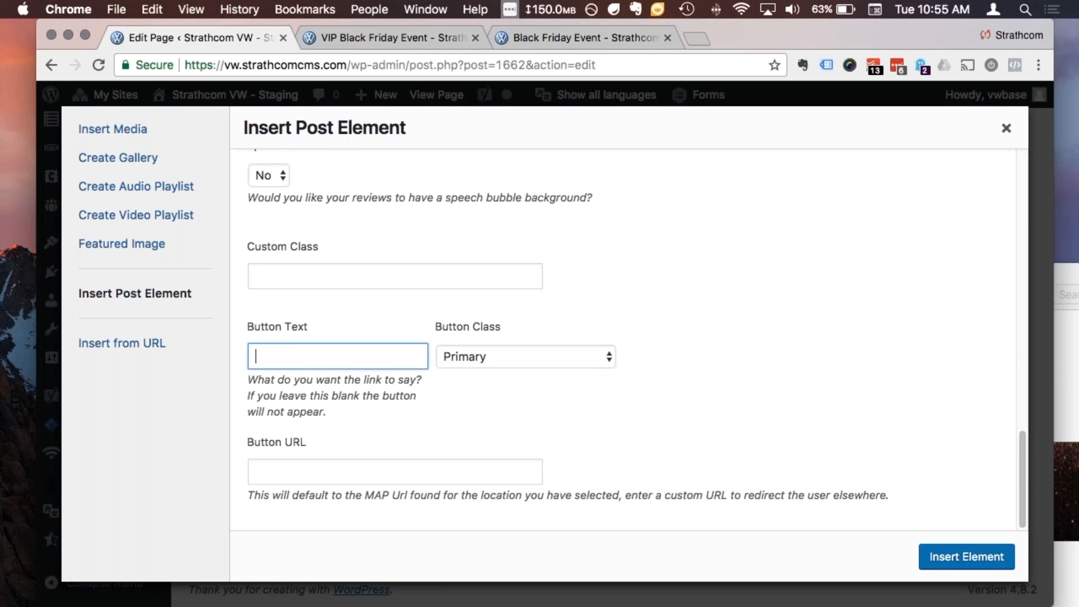
pyautogui.moveTo(902, 498); pyautogui.dragTo(248, 492)
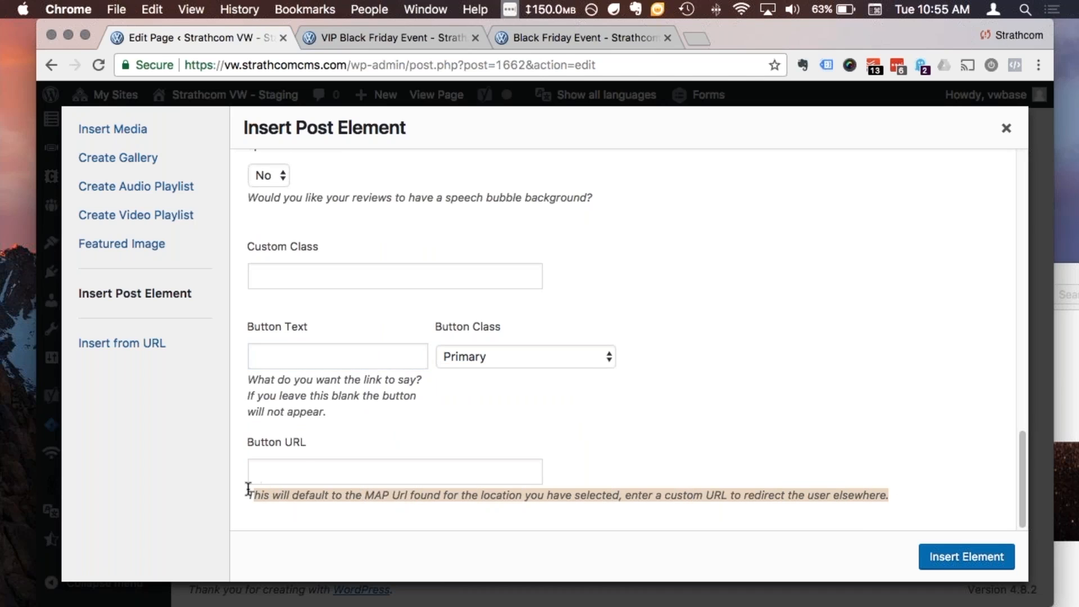
pyautogui.click(848, 356)
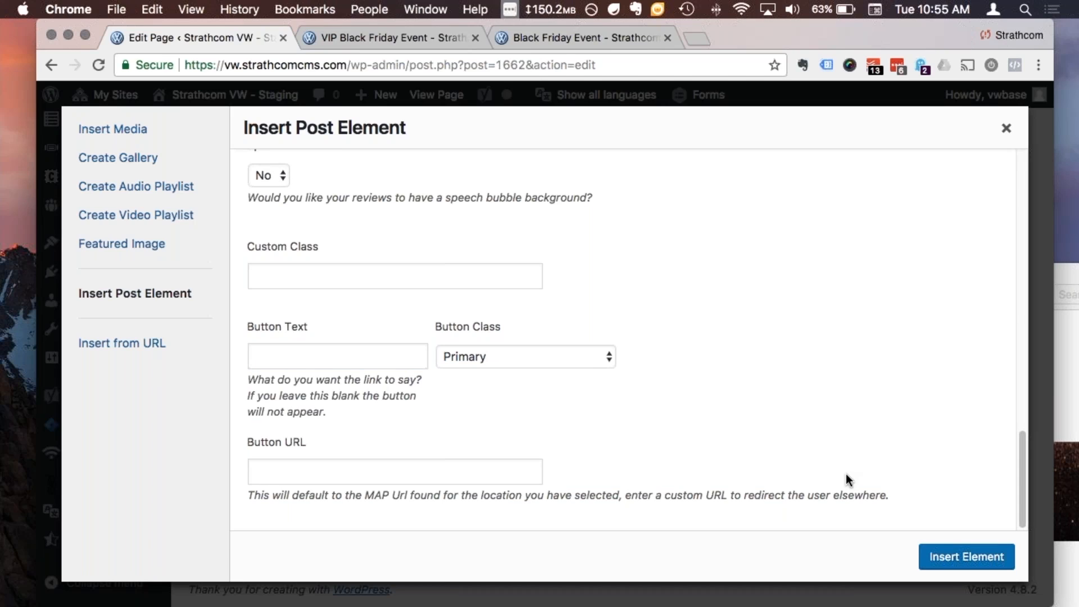
pyautogui.click(403, 356)
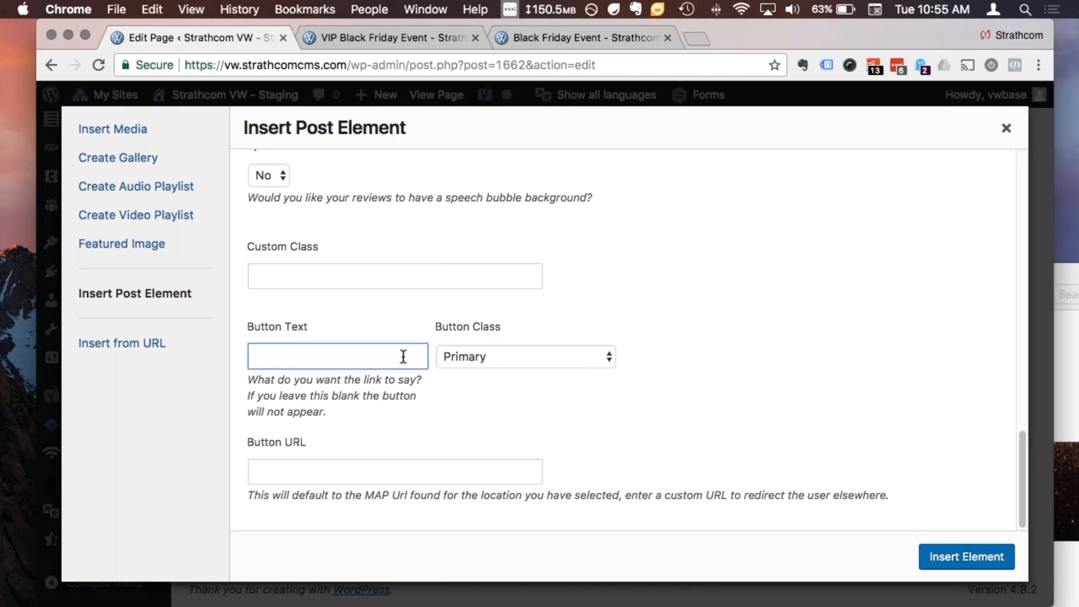
pyautogui.write('Read More')
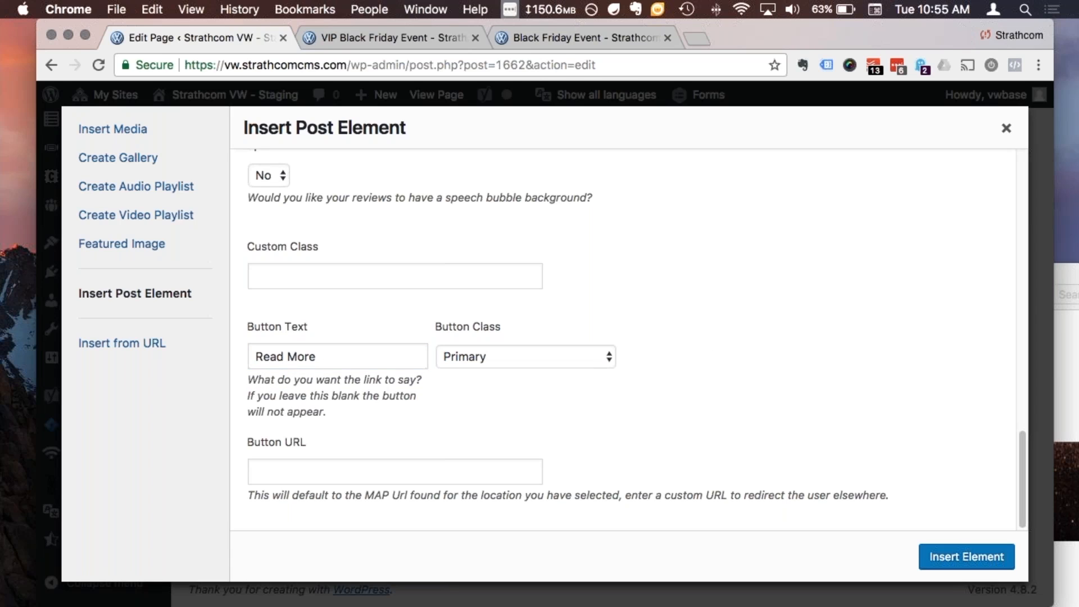
pyautogui.click(927, 556)
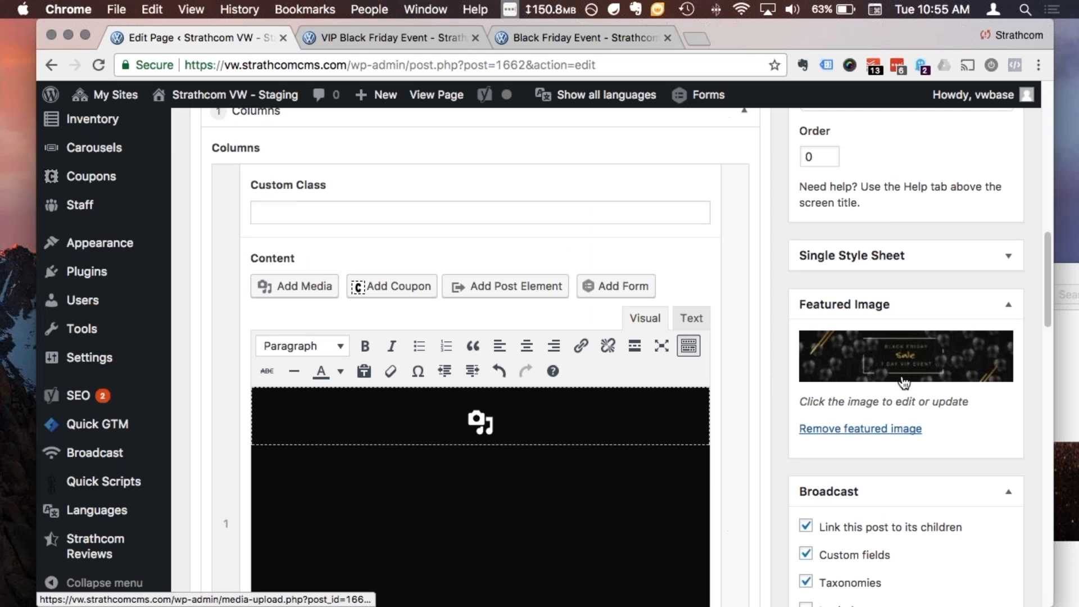
# Update the page and reload the published VIP Black Friday Event page
pyautogui.scroll(-2, 450, 521)
pyautogui.scroll(2, 452, 521)
pyautogui.scroll(1, 960, 327)
pyautogui.scroll(5, 960, 326)
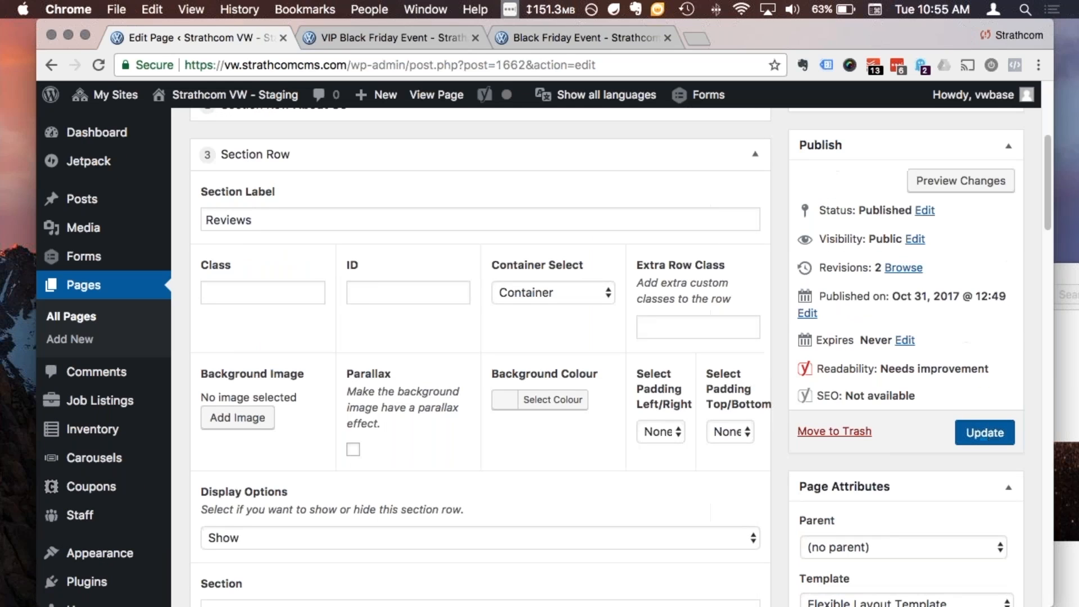
pyautogui.click(985, 432)
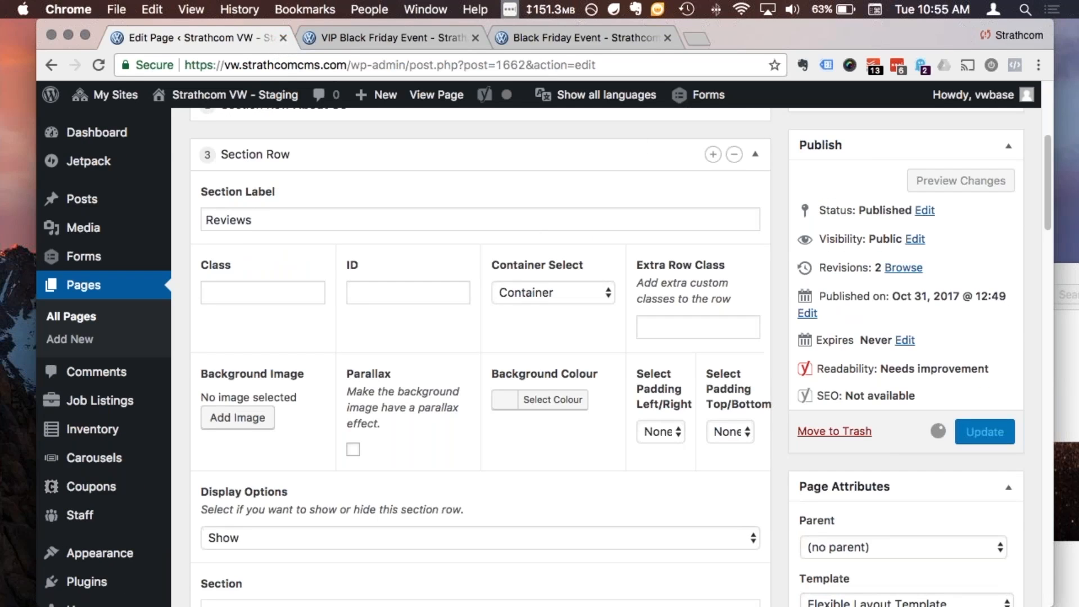
pyautogui.click(415, 40)
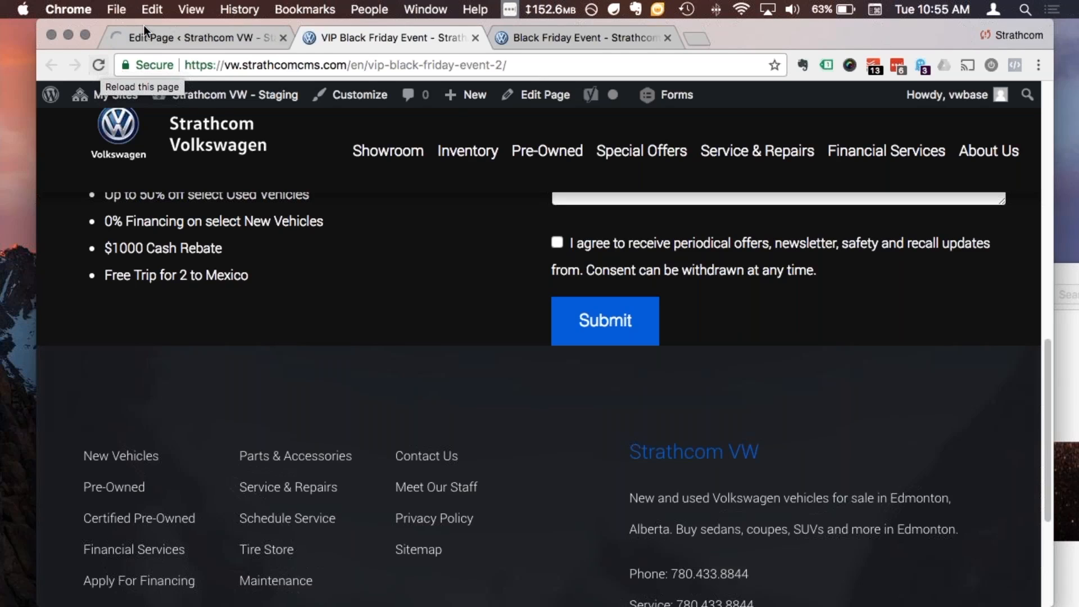
pyautogui.click(97, 64)
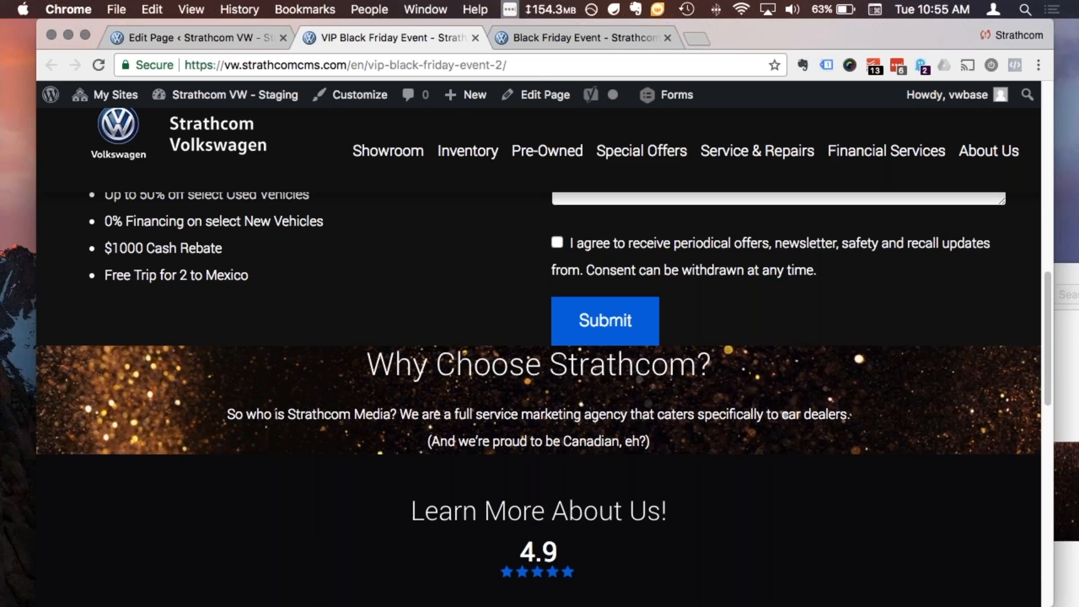
# Review the published event page from the banner down through the contact form to the reviews carousel
pyautogui.scroll(10, 612, 341)
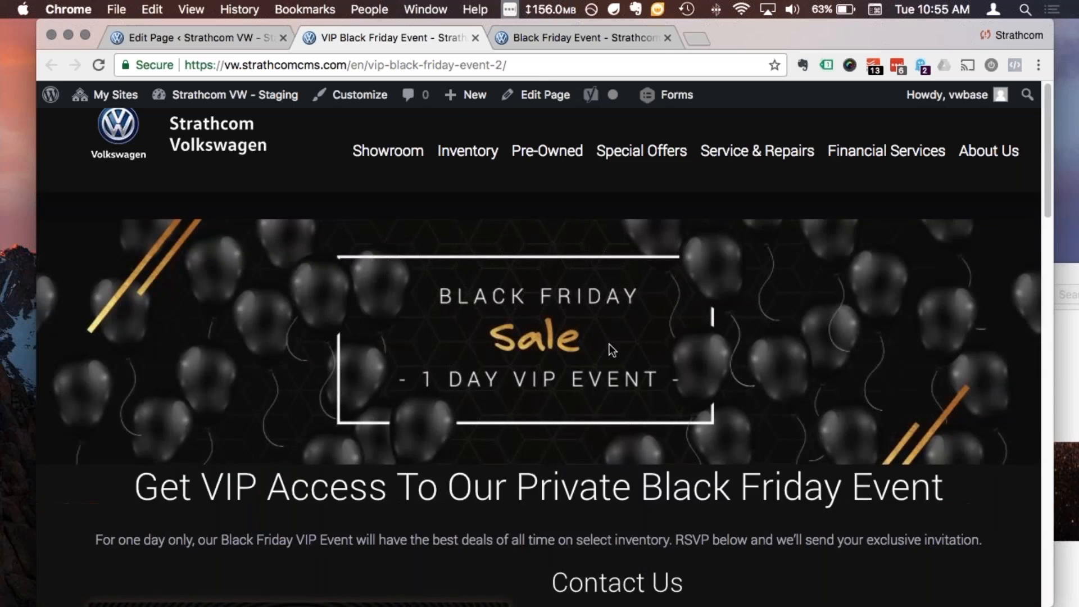
pyautogui.scroll(-10, 618, 339)
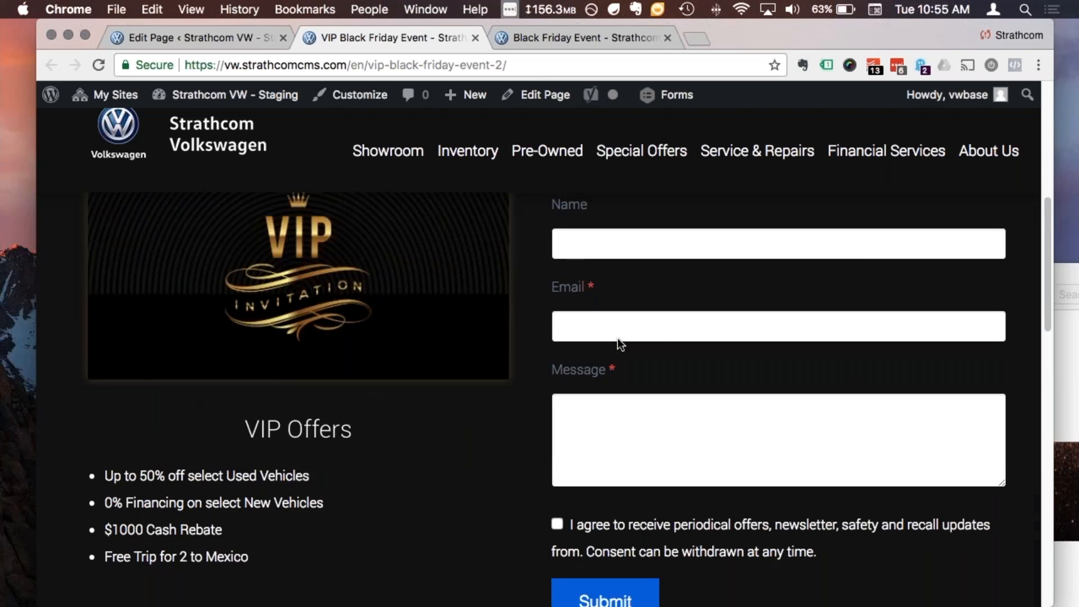
pyautogui.scroll(-5, 295, 353)
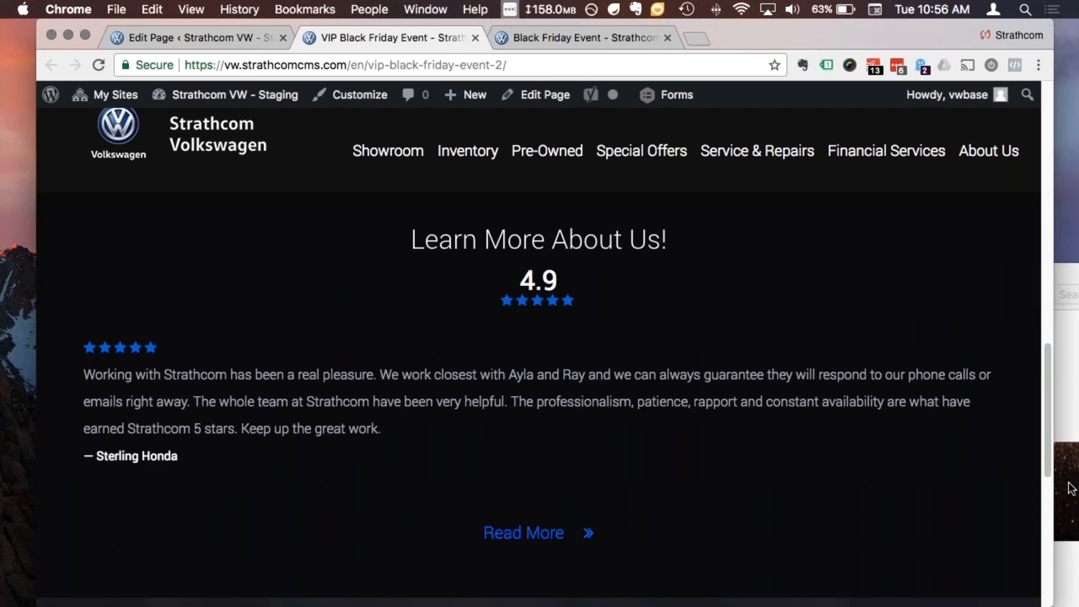
pyautogui.moveTo(757, 151)
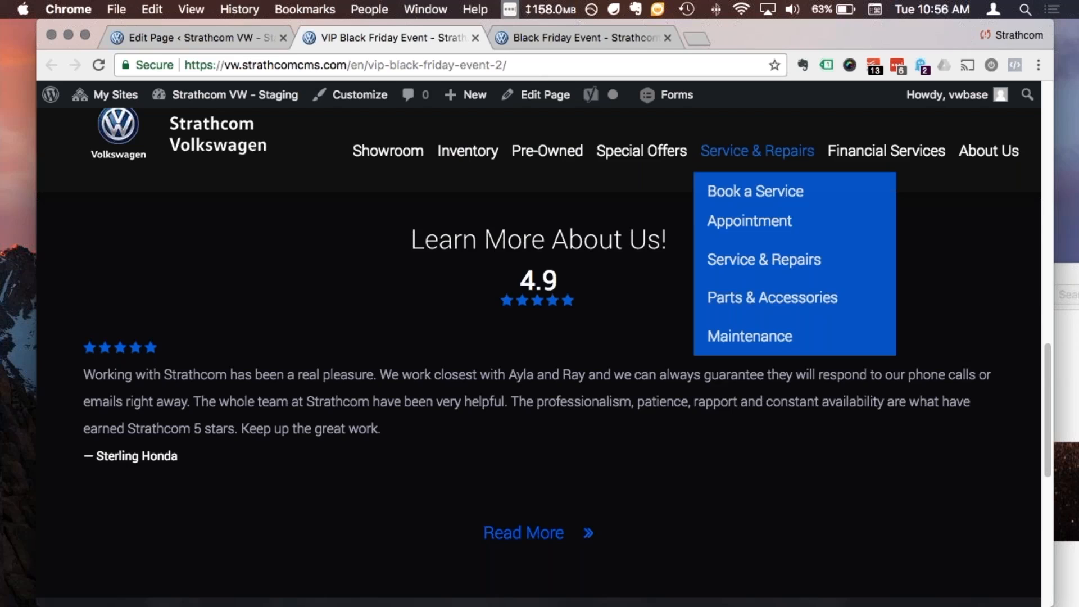
# Test the Read More link by viewing all Strathcom Media reviews on Google Maps, and return to the event page
pyautogui.scroll(1, 538, 375)
pyautogui.click(510, 545)
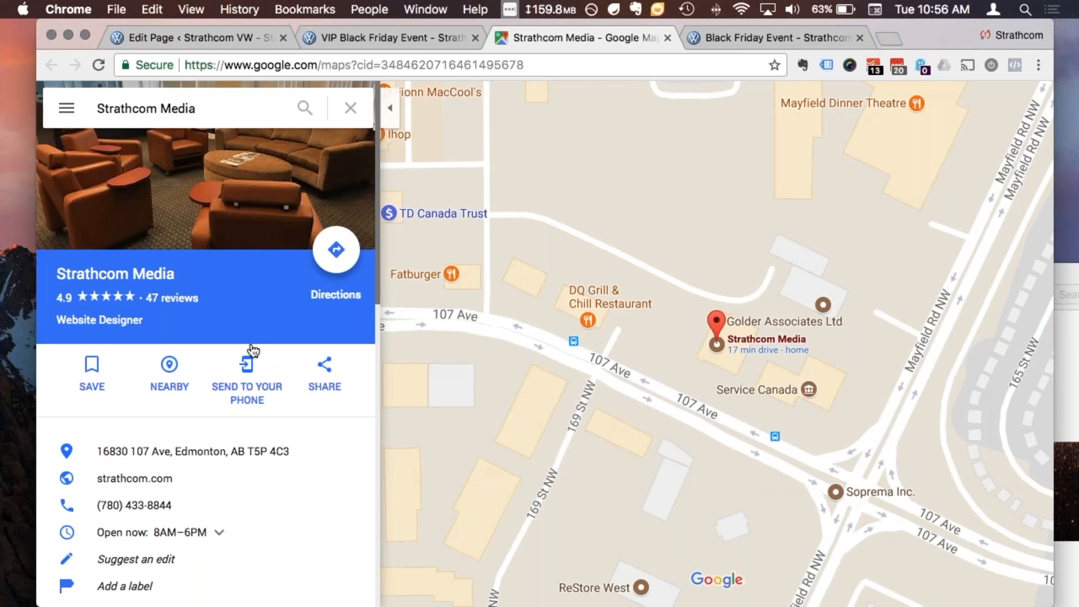
pyautogui.click(175, 297)
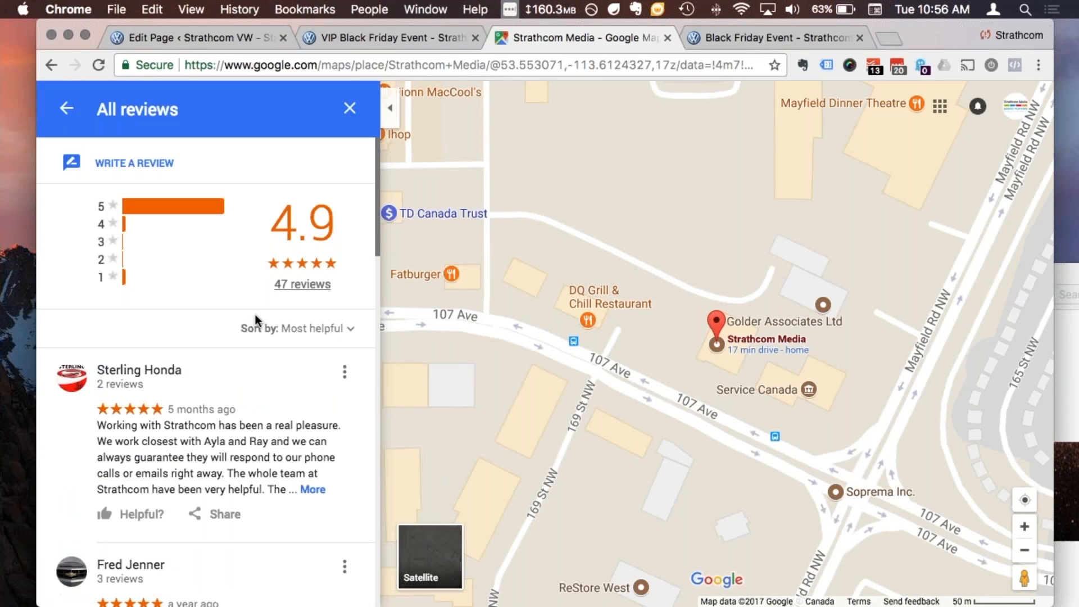
pyautogui.click(667, 37)
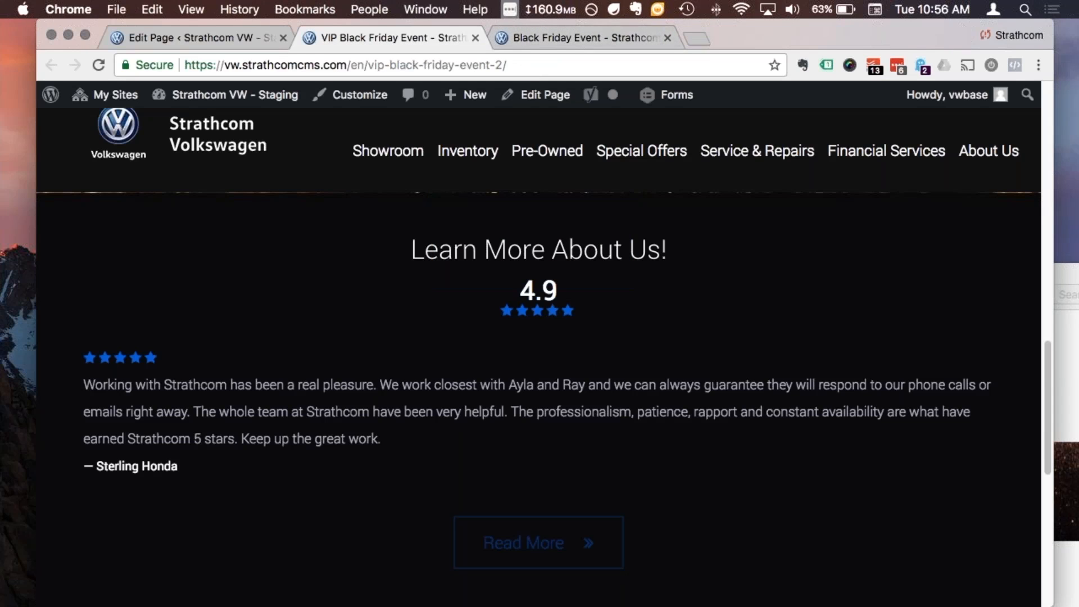
pyautogui.scroll(10, 633, 341)
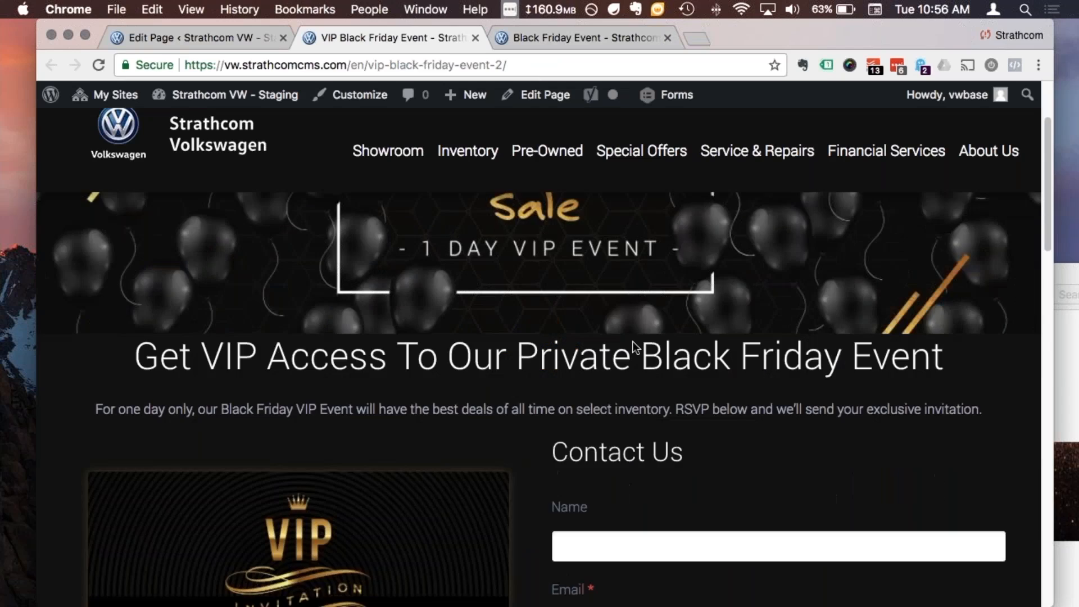
pyautogui.scroll(-6, 633, 342)
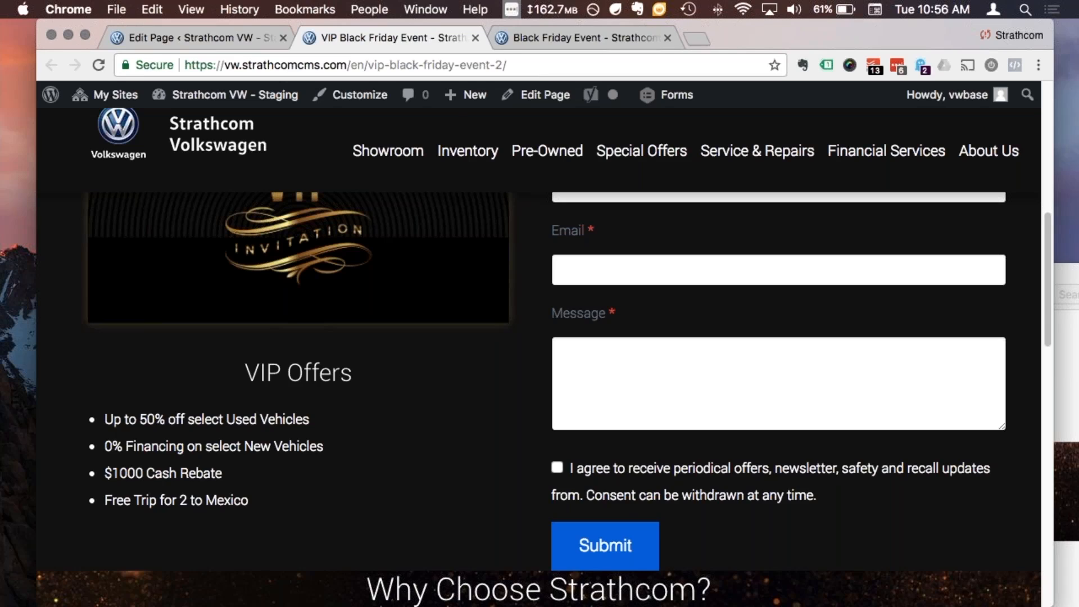
# Return to the page editor and set the Reviews section row's top/bottom padding to Large
pyautogui.click(225, 41)
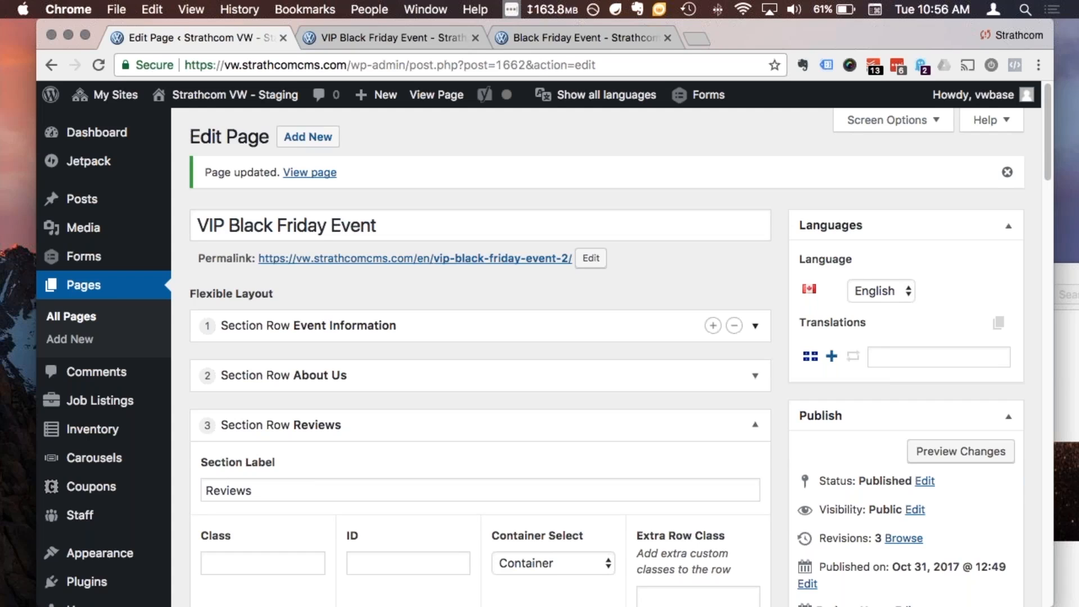
pyautogui.scroll(-5, 731, 547)
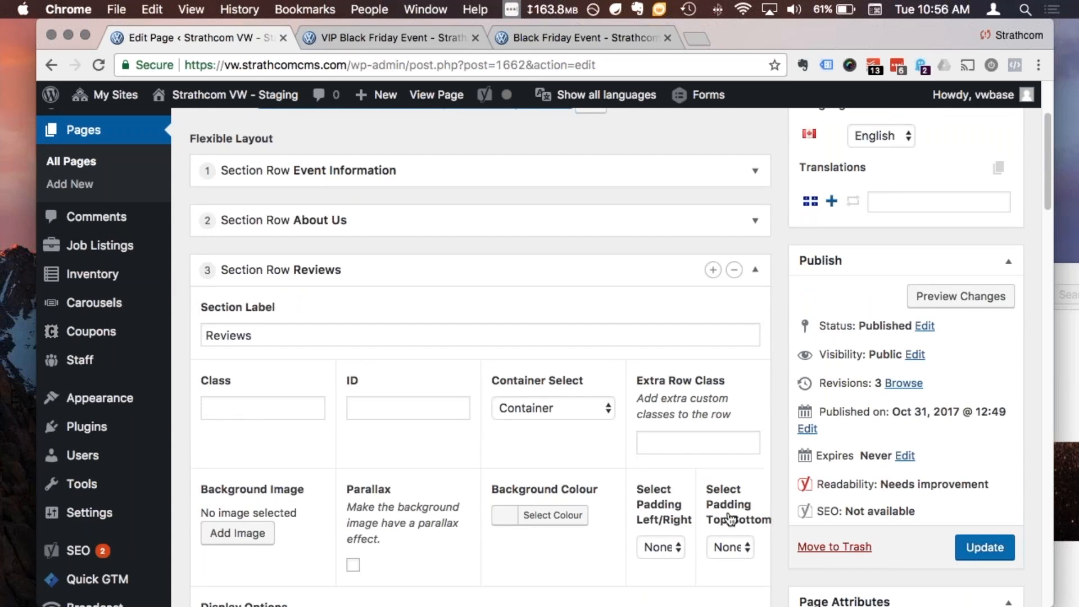
pyautogui.click(727, 550)
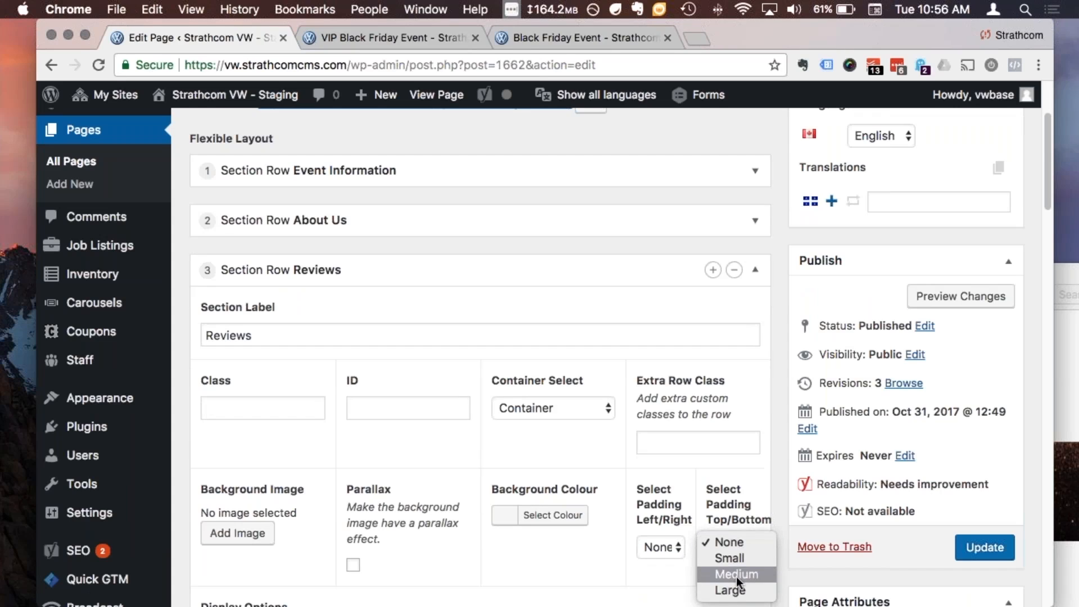
pyautogui.click(738, 592)
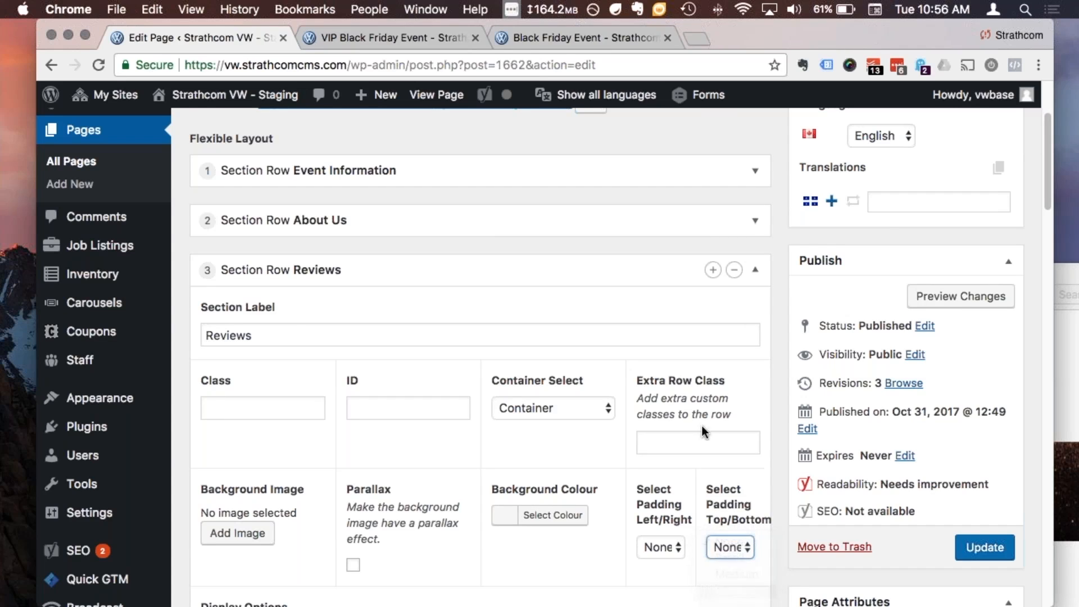
pyautogui.click(757, 274)
# Set the About Us section row's top/bottom padding to Large
pyautogui.click(755, 220)
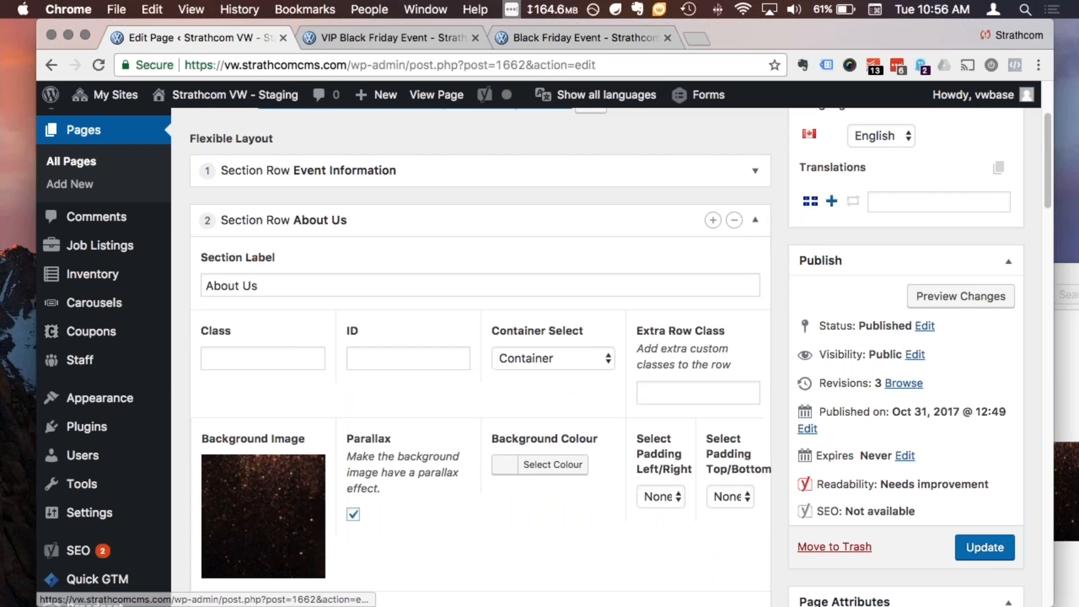
pyautogui.scroll(-1, 730, 493)
pyautogui.click(730, 469)
pyautogui.click(725, 583)
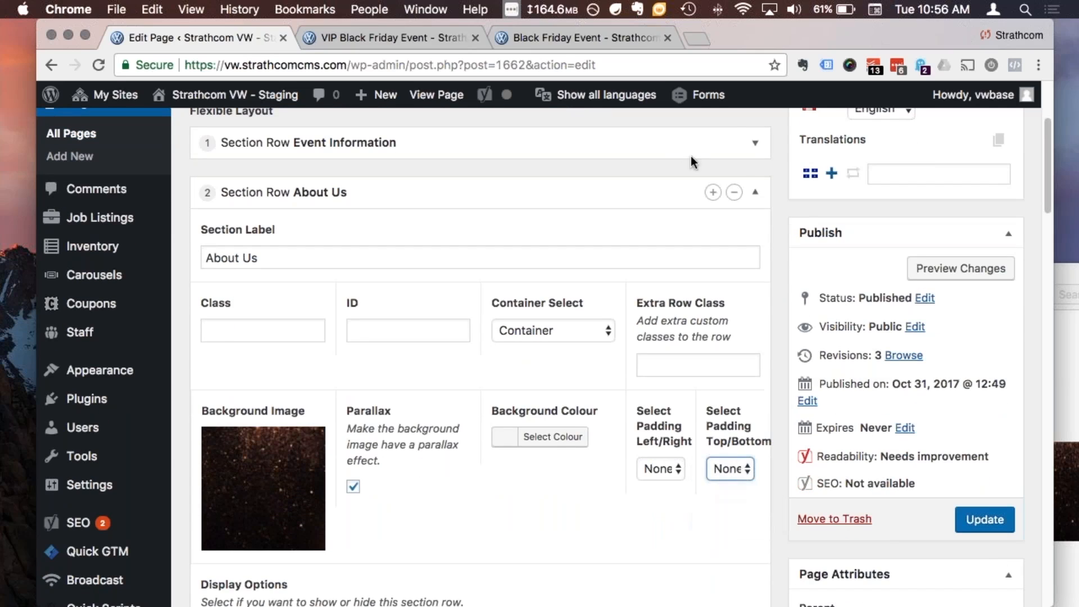
# Set the Event Information section row's top/bottom padding to Large
pyautogui.click(755, 142)
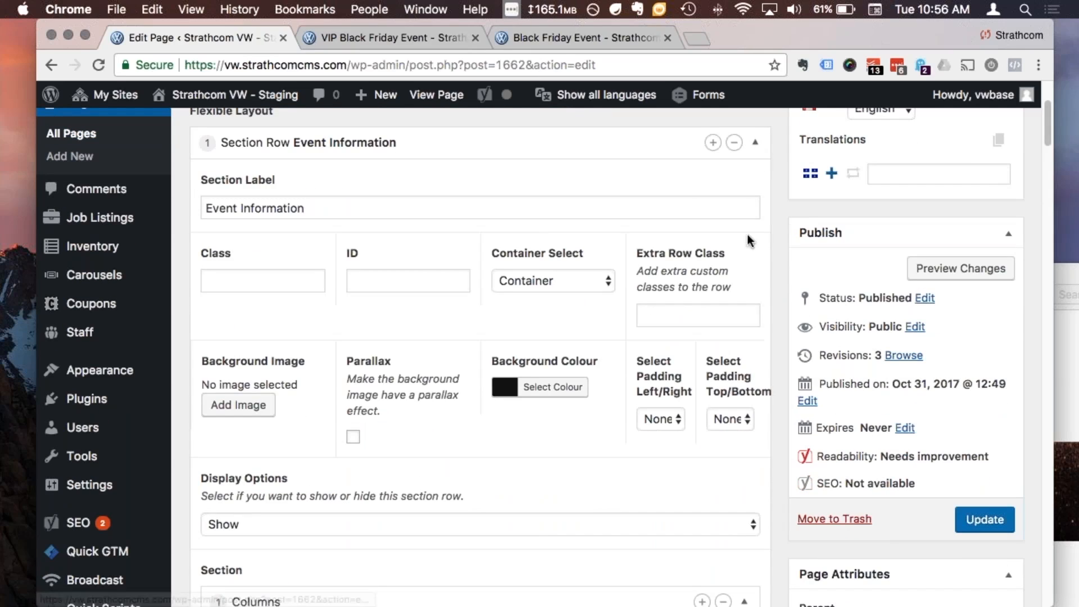
pyautogui.click(748, 426)
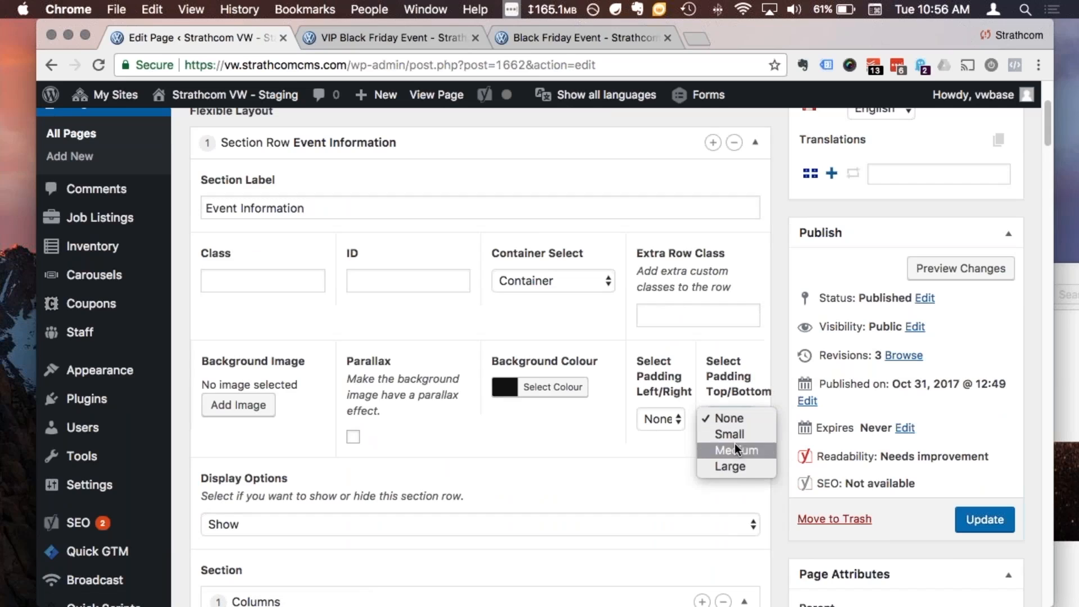
pyautogui.click(734, 473)
# Update the page and reload the published event page from its banner
pyautogui.click(973, 514)
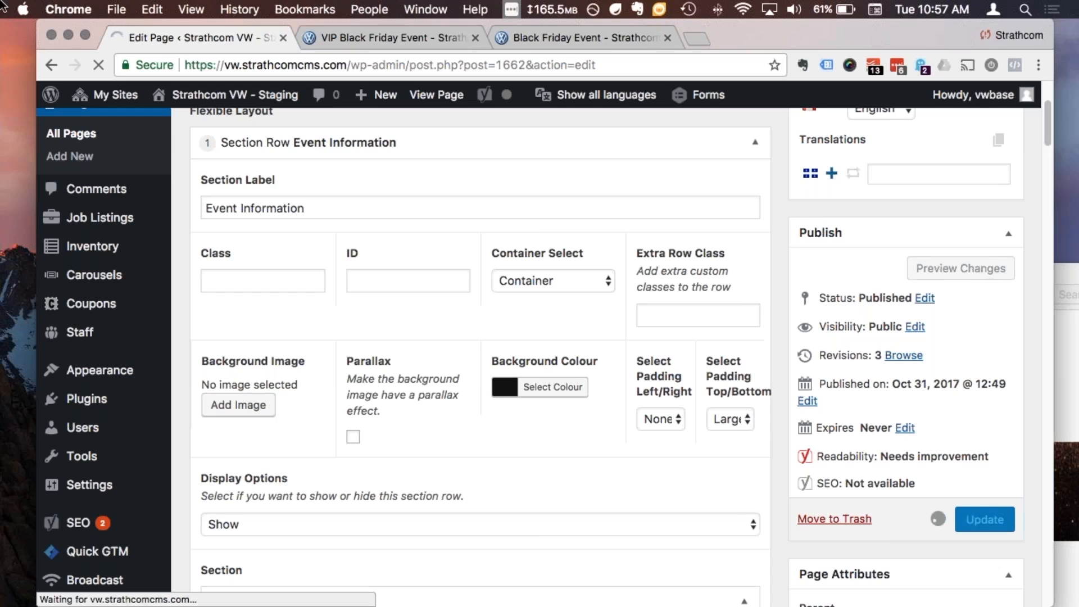
pyautogui.click(421, 43)
pyautogui.scroll(10, 241, 300)
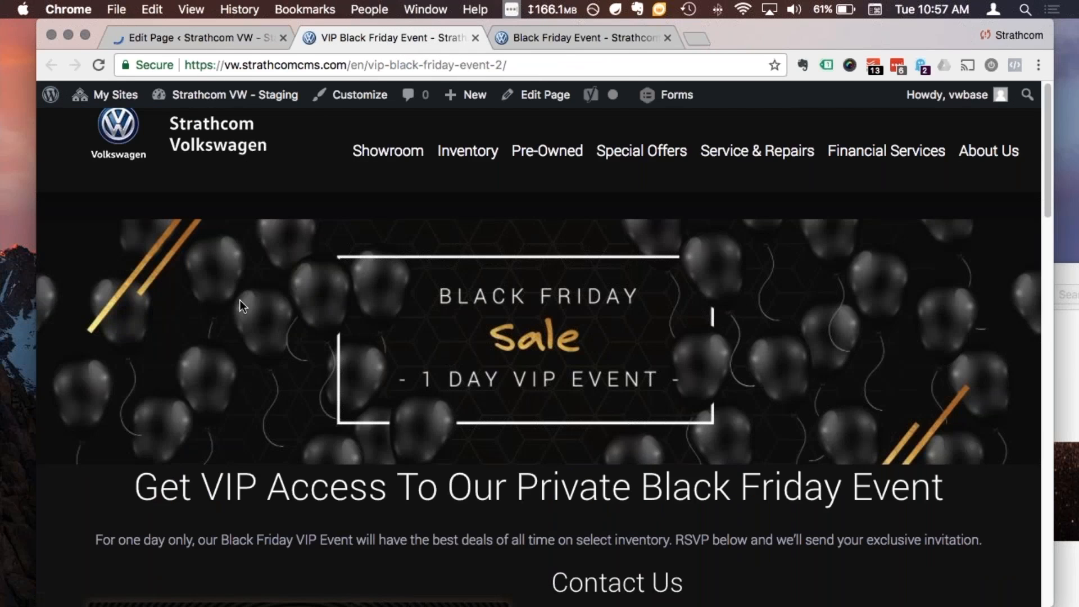
pyautogui.click(98, 65)
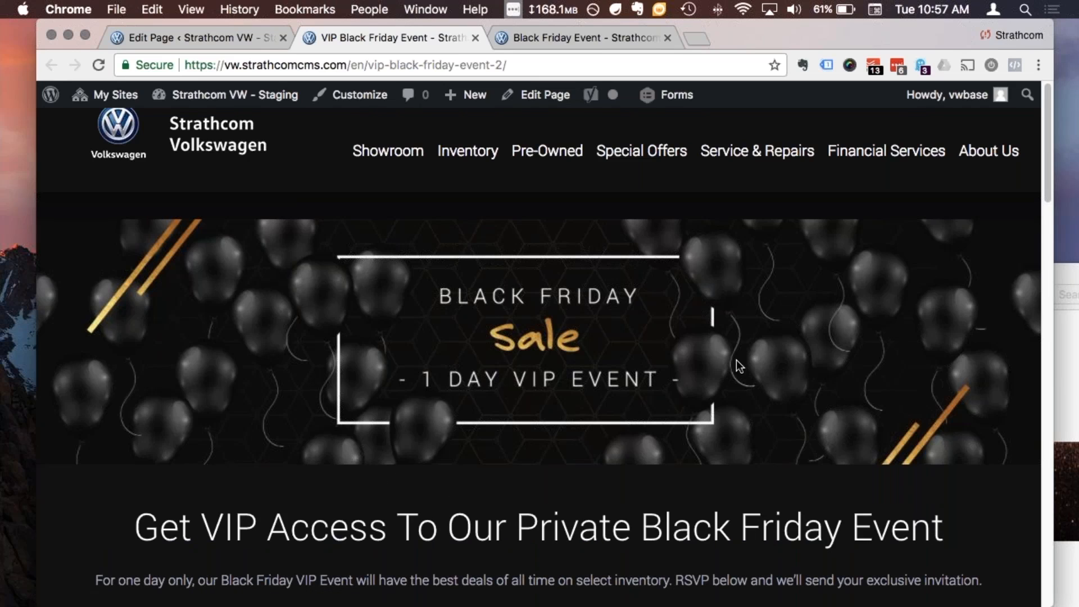
# Check the spacing between sections on the published page, then examine the contact form's fields beside the VIP Offers
pyautogui.scroll(-3, 736, 361)
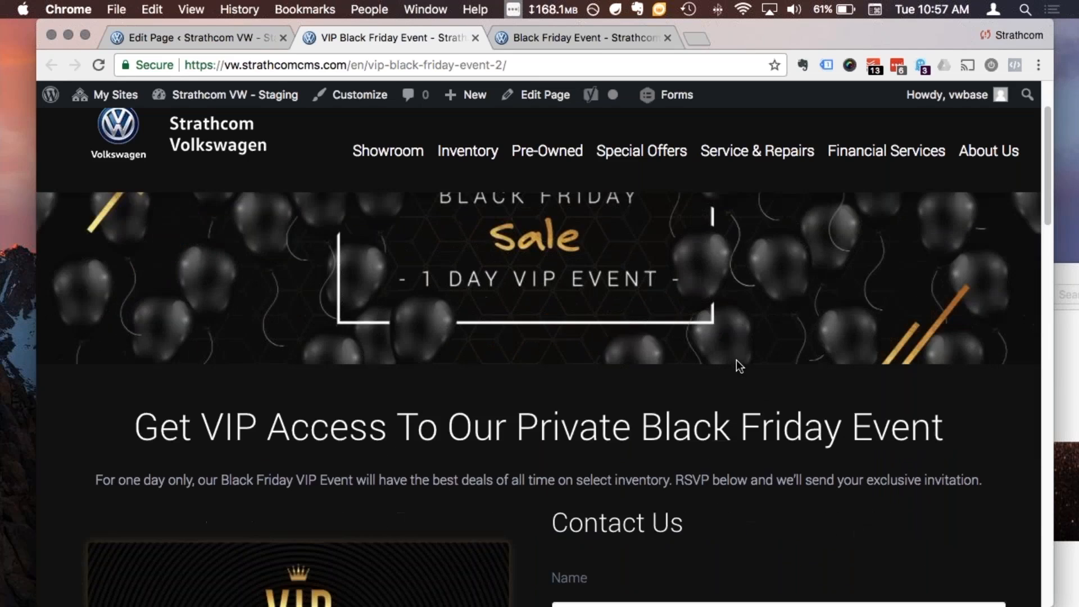
pyautogui.scroll(-10, 736, 360)
pyautogui.scroll(-10, 736, 361)
pyautogui.scroll(7, 737, 357)
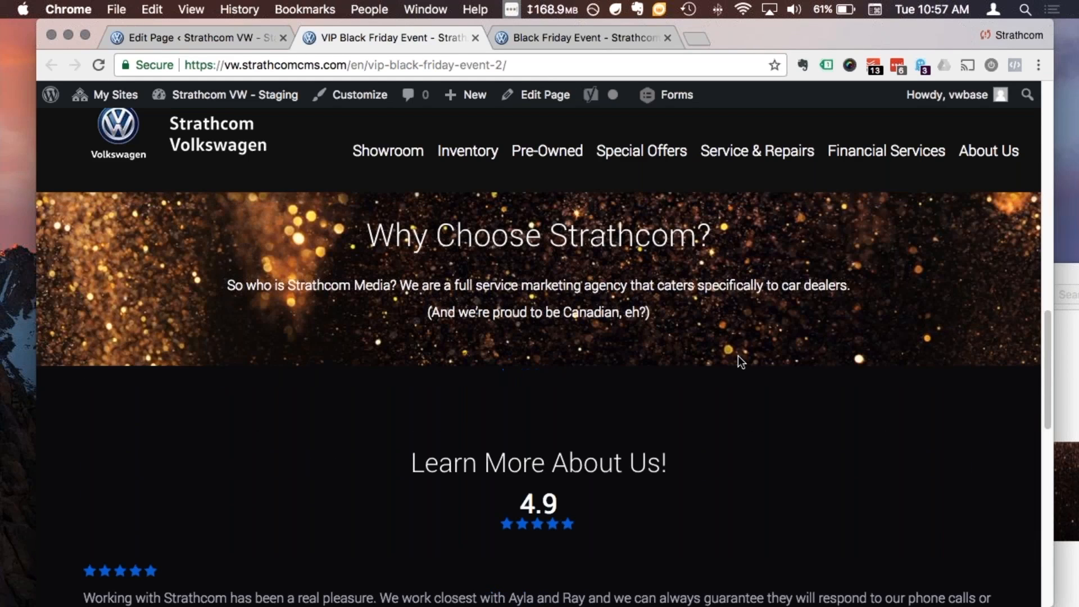
pyautogui.scroll(6, 739, 361)
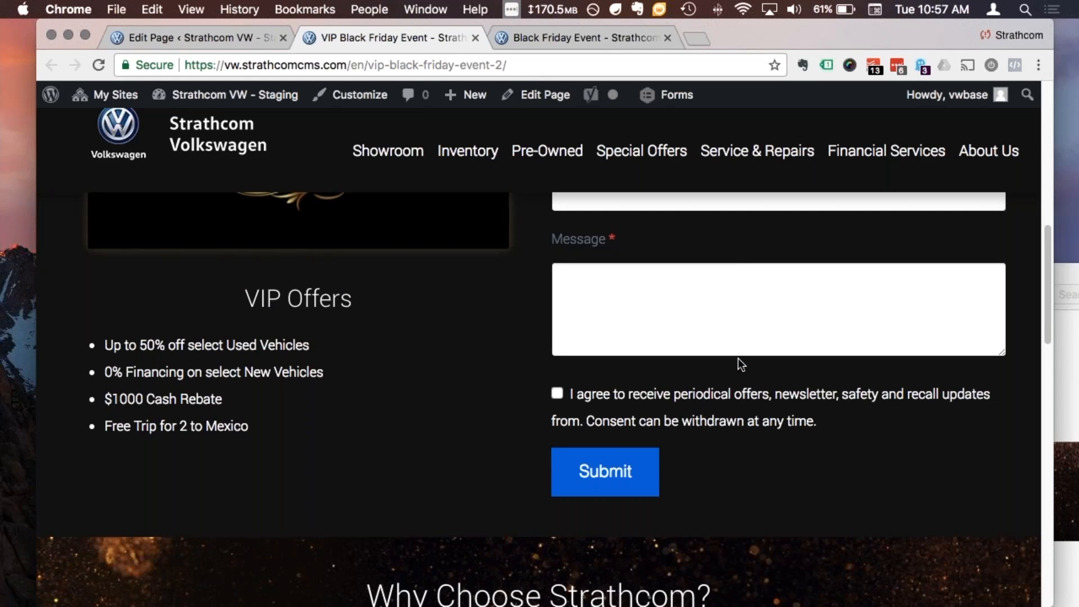
pyautogui.scroll(1, 737, 358)
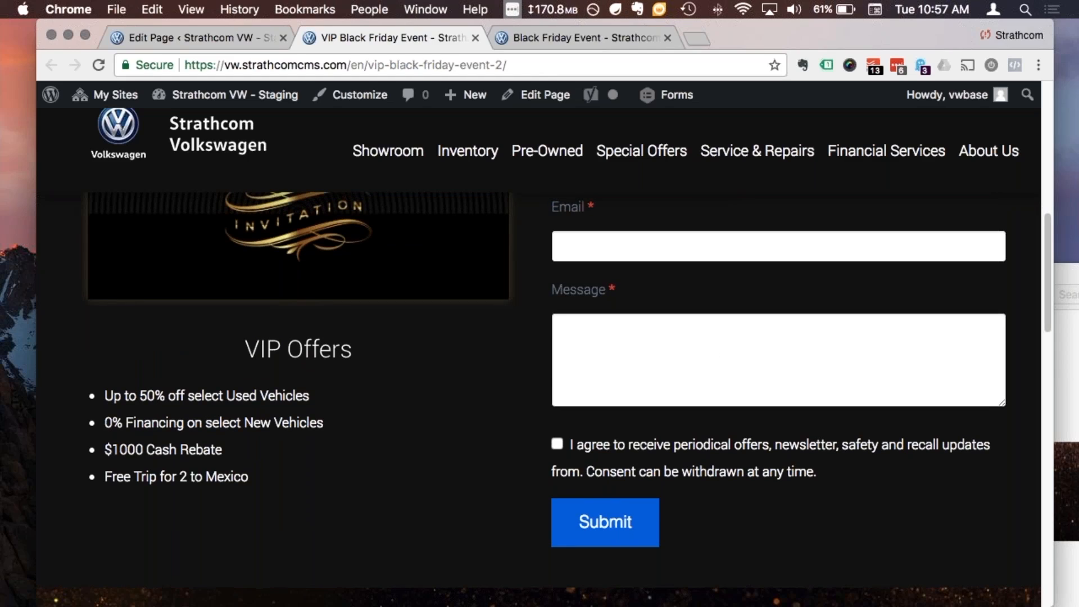
pyautogui.scroll(1, 557, 500)
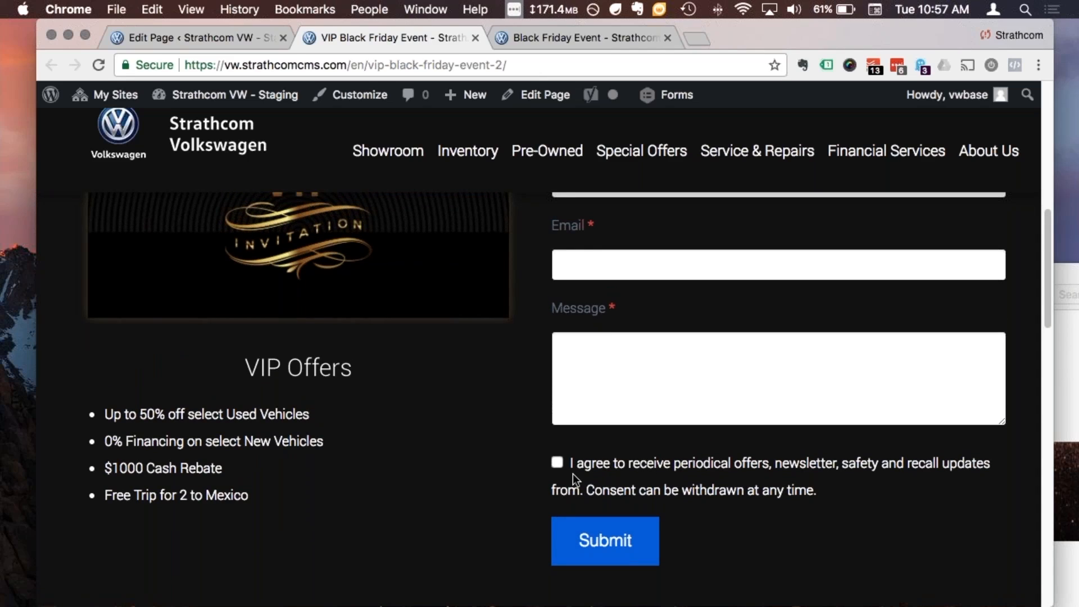
pyautogui.scroll(1, 608, 449)
pyautogui.scroll(2, 455, 319)
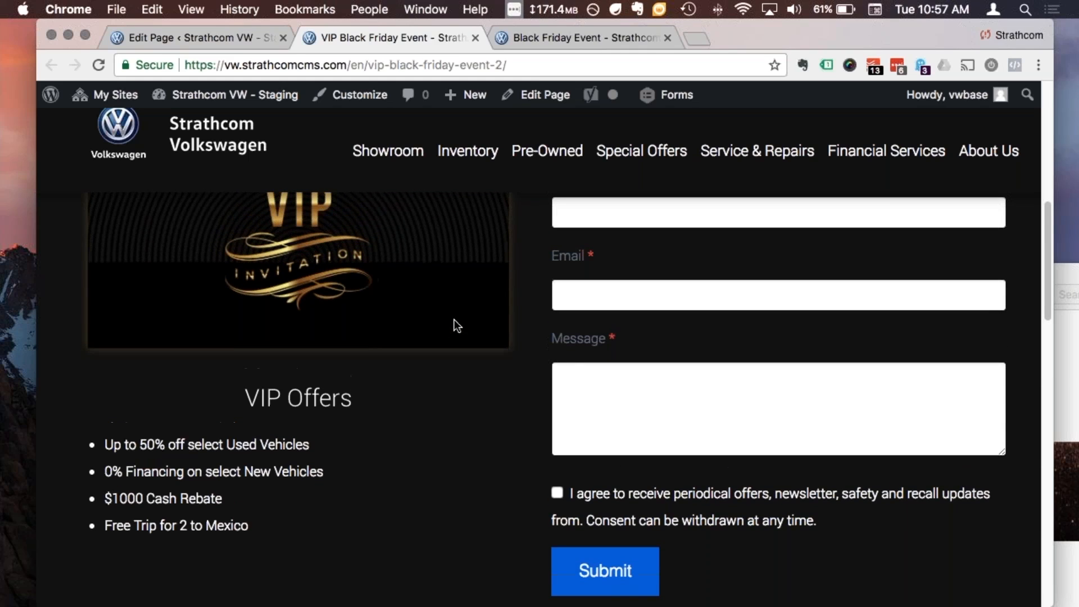
# Open the site's list of forms and duplicate the Contact Us form
pyautogui.click(181, 45)
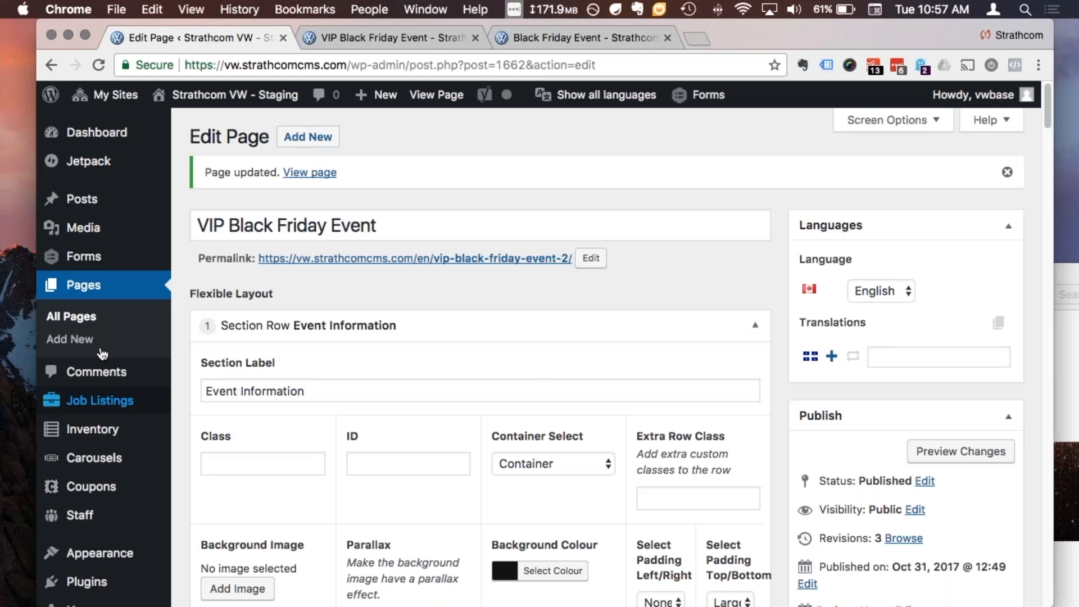
pyautogui.moveTo(127, 264)
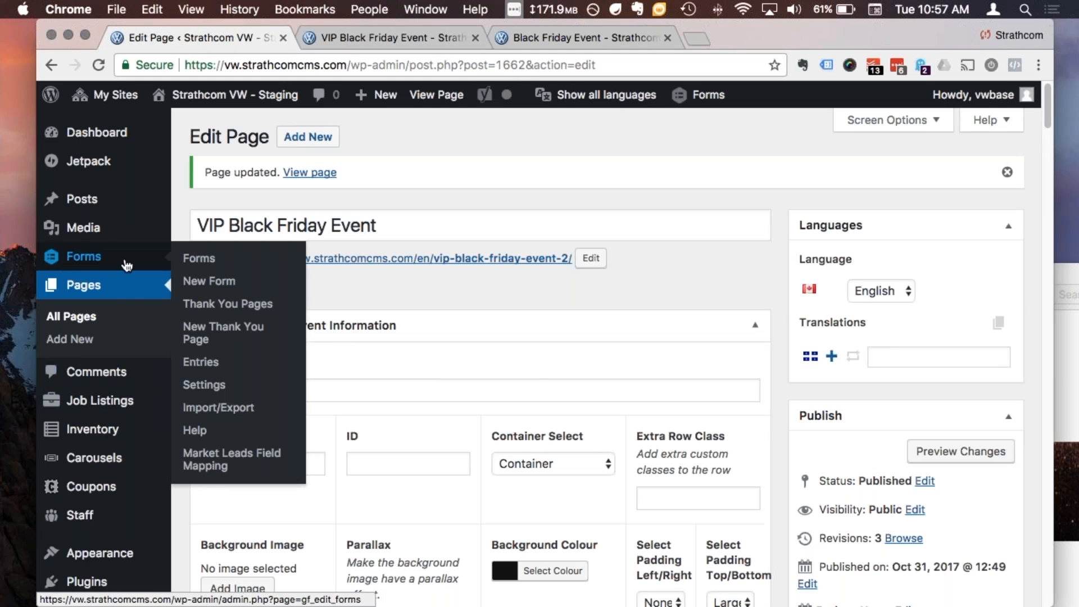
pyautogui.click(191, 260)
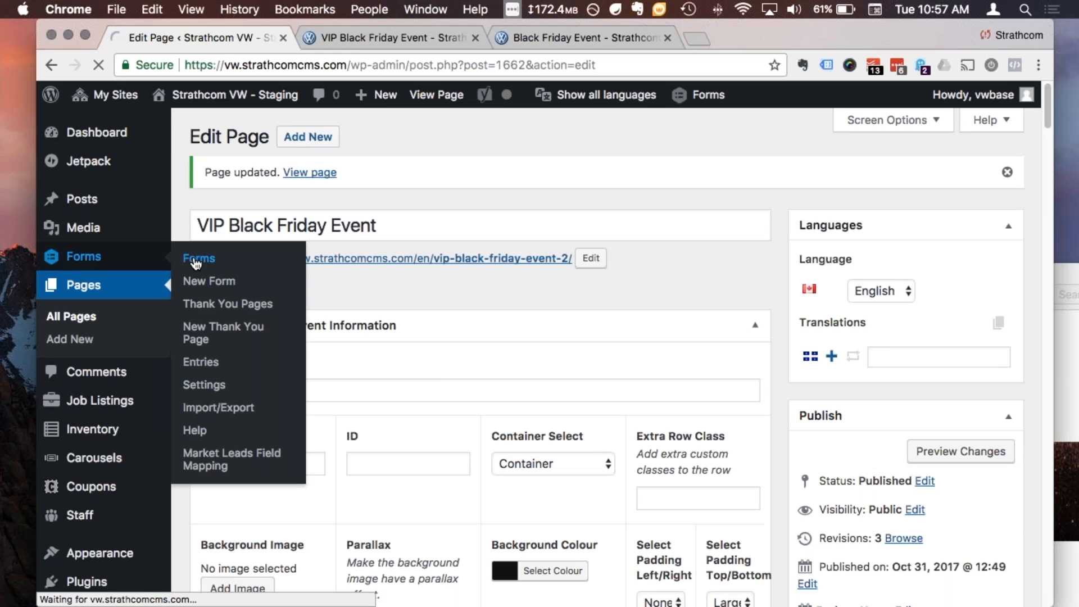
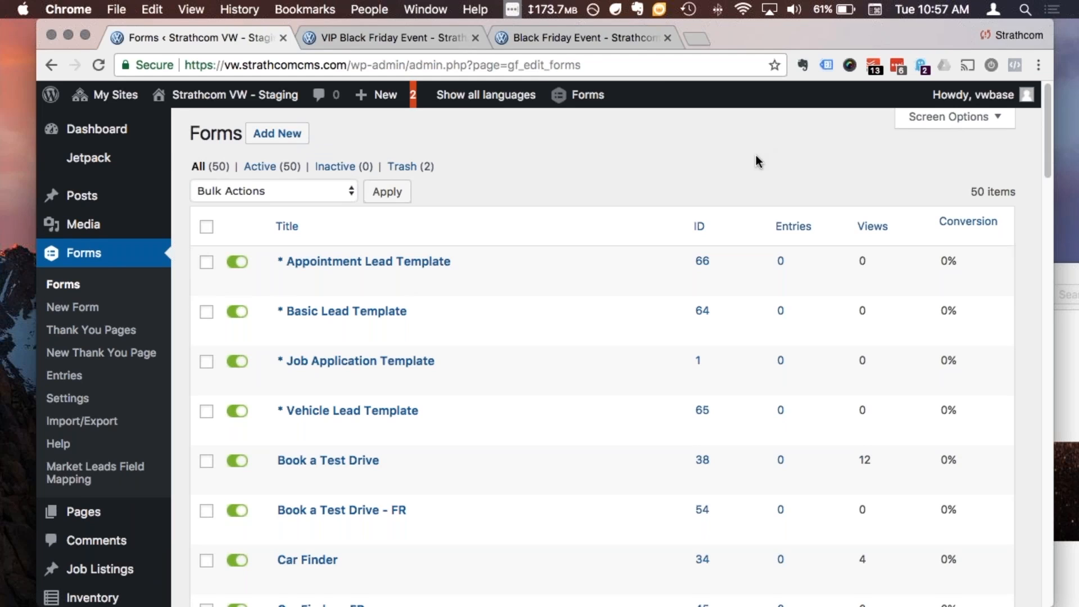
pyautogui.scroll(-5, 760, 179)
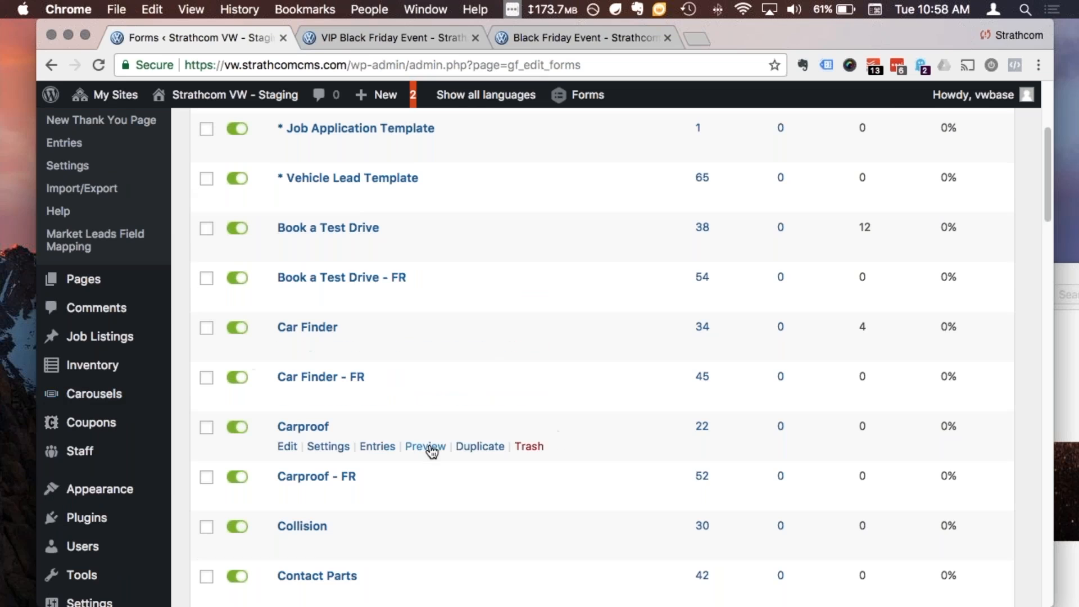
pyautogui.scroll(-4, 429, 448)
pyautogui.scroll(-6, 472, 450)
pyautogui.moveTo(421, 409)
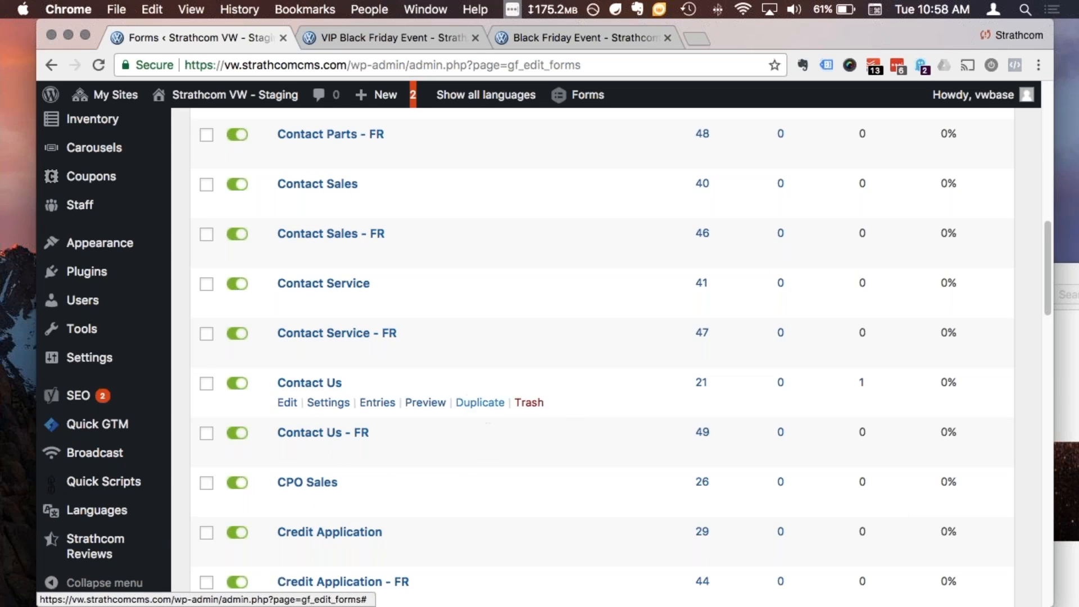
pyautogui.click(478, 409)
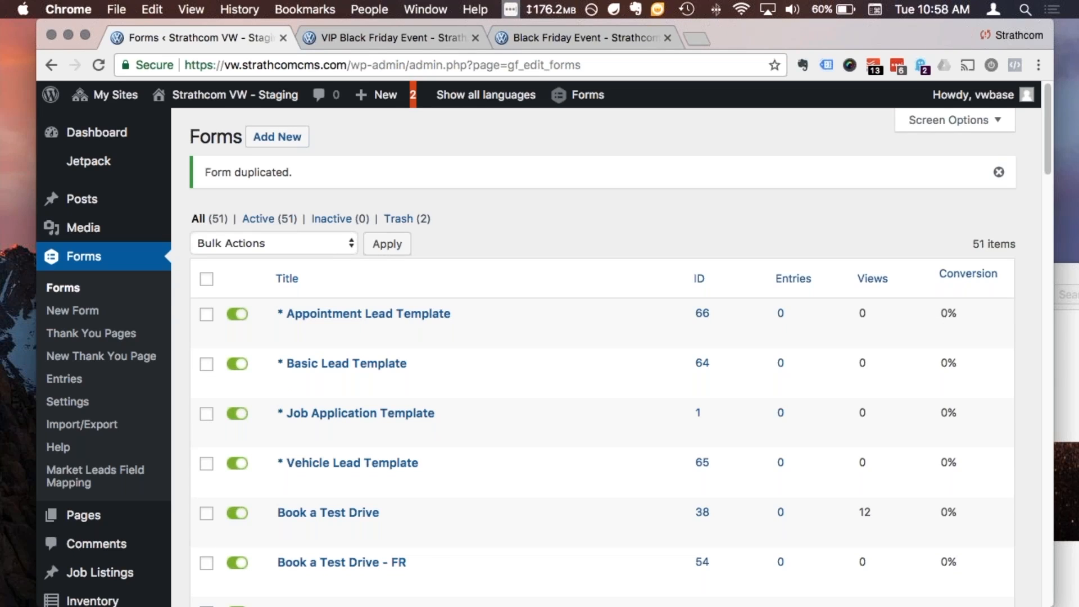
# Open the duplicated Contact Us form for editing
pyautogui.scroll(-10, 537, 338)
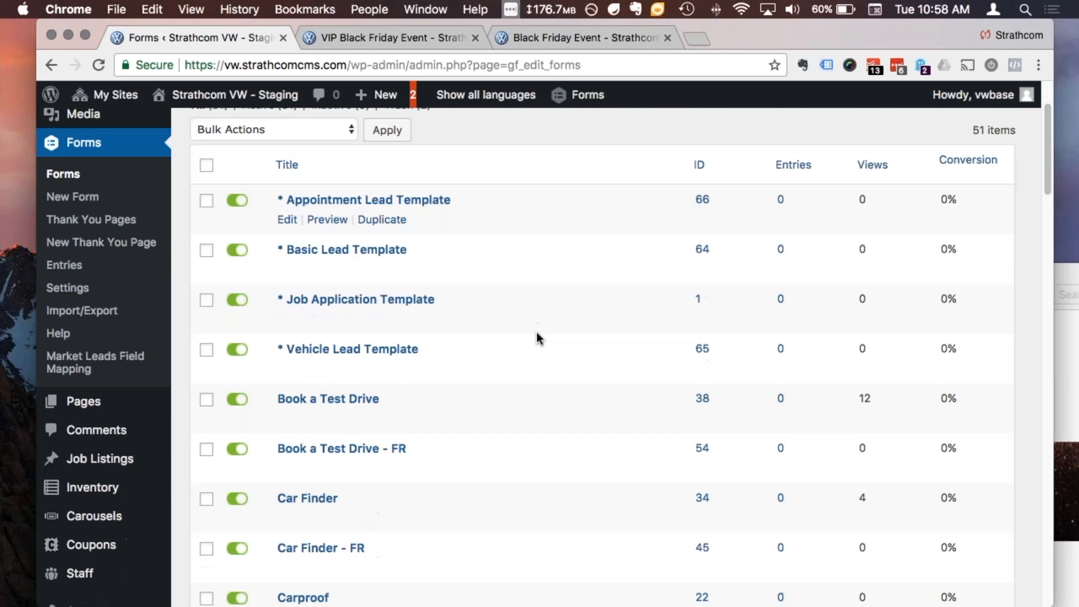
pyautogui.scroll(-7, 537, 338)
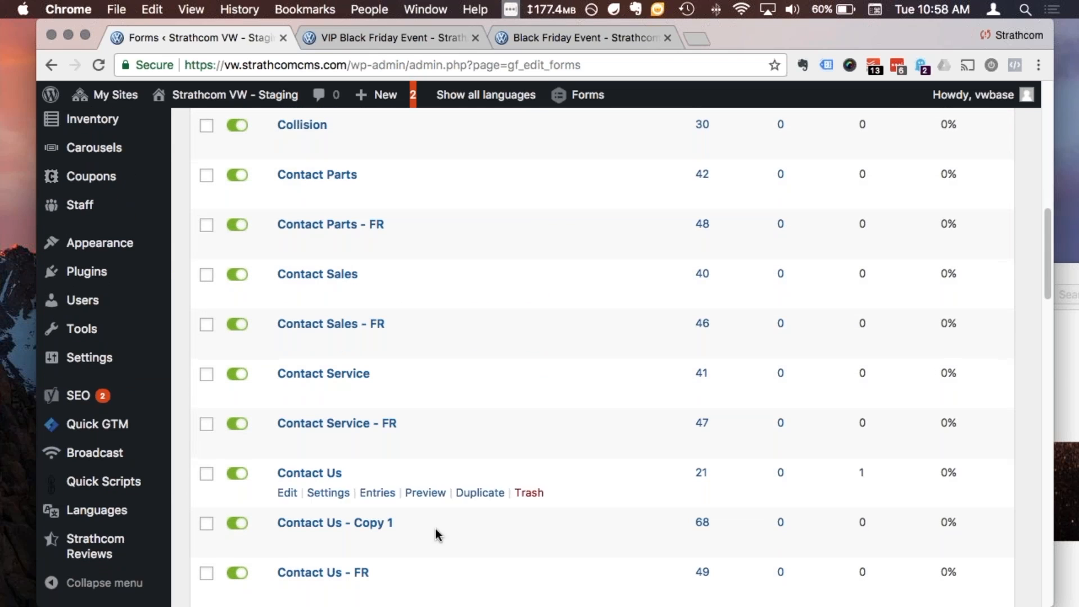
pyautogui.click(288, 543)
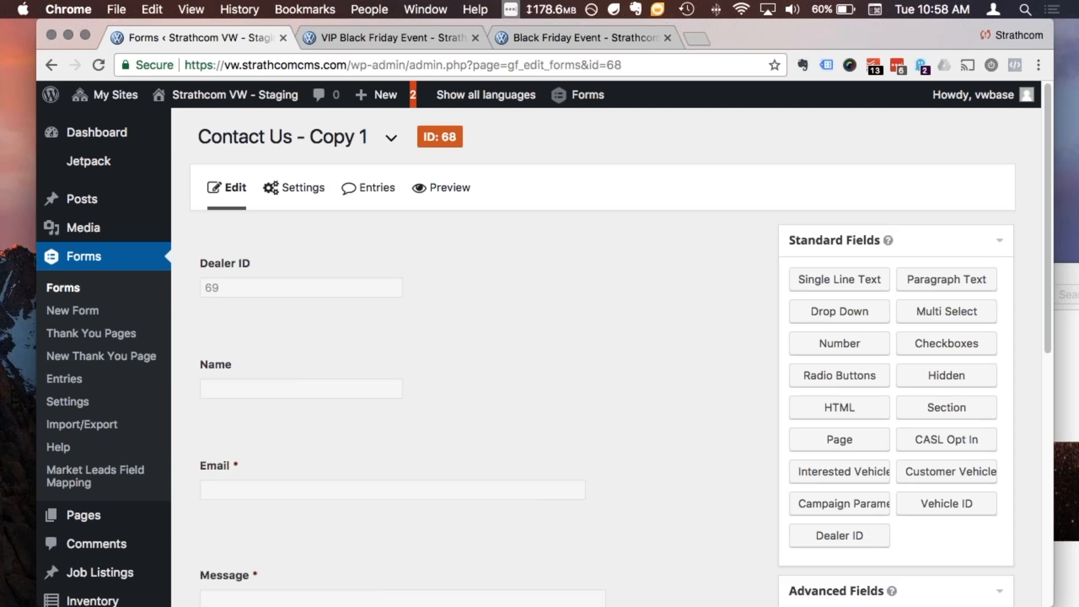
# Delete the Message field from the copied form and accept the loss of its entry data
pyautogui.scroll(-6, 643, 424)
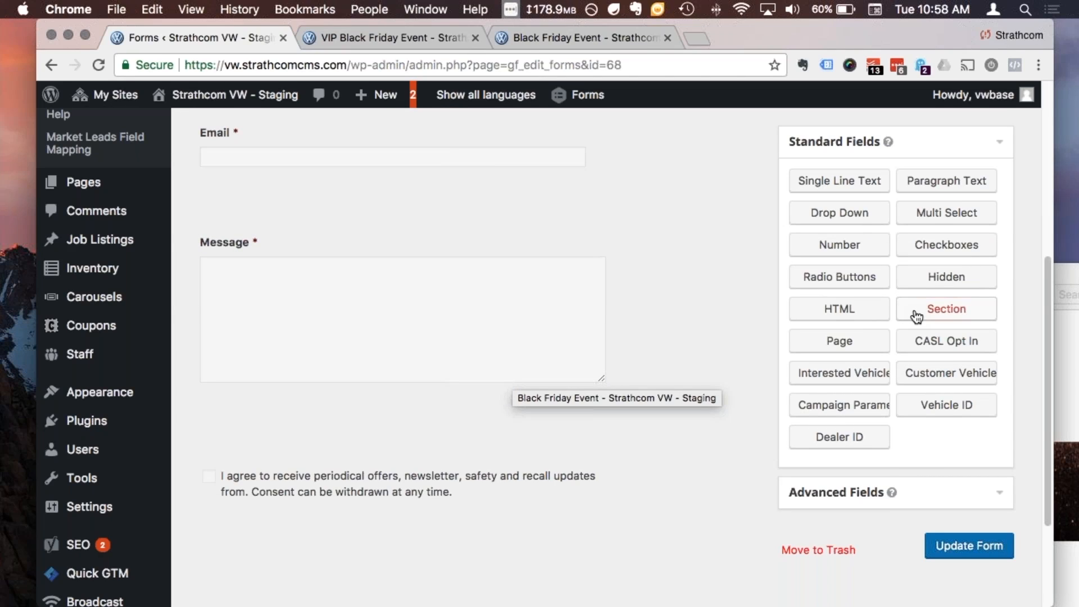
pyautogui.scroll(1, 679, 362)
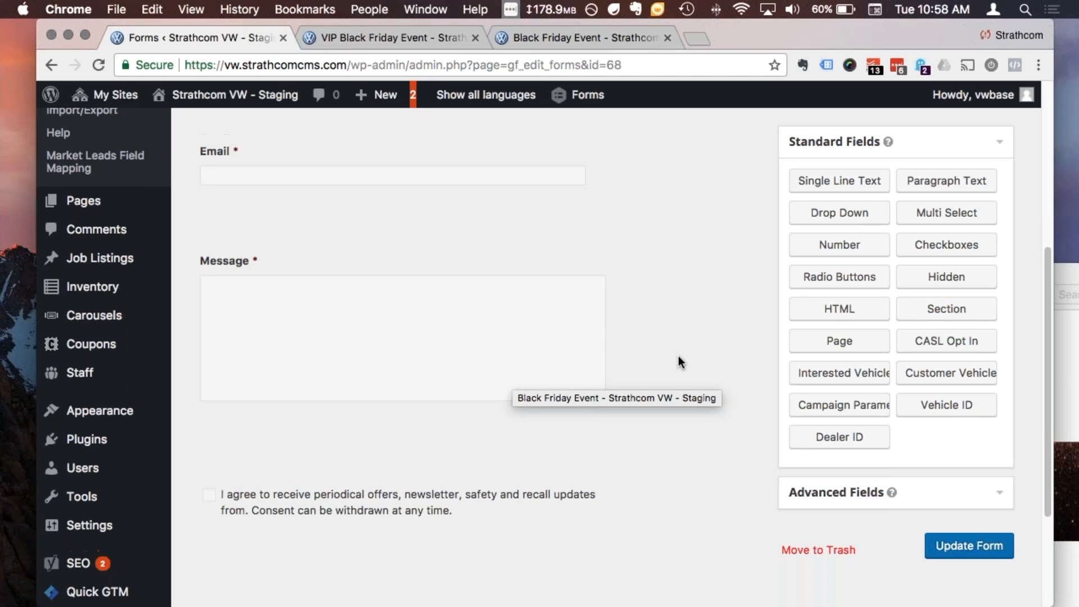
pyautogui.scroll(1, 678, 357)
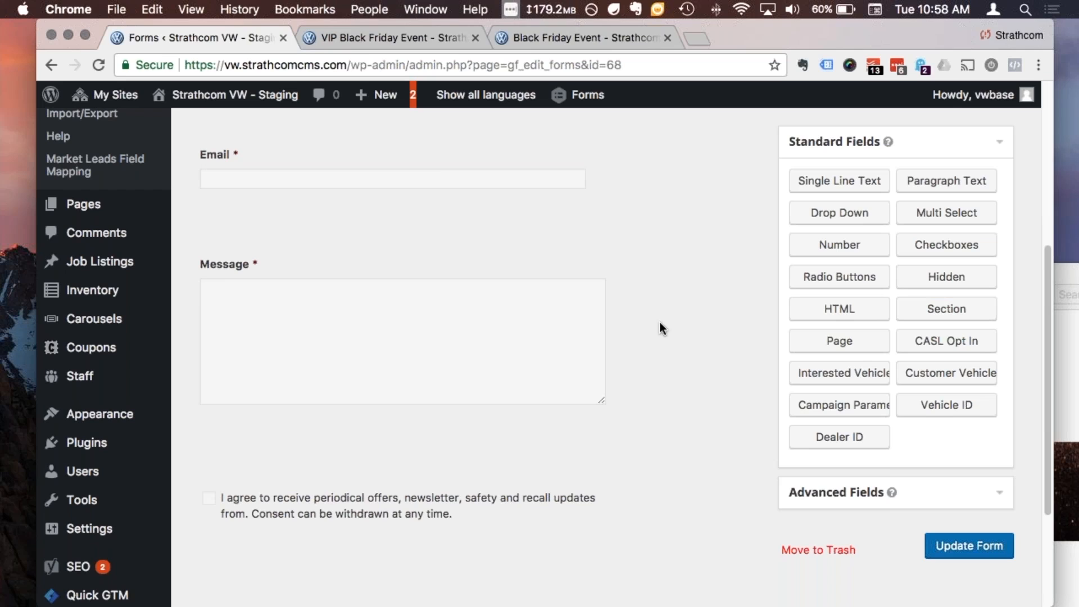
pyautogui.scroll(3, 661, 324)
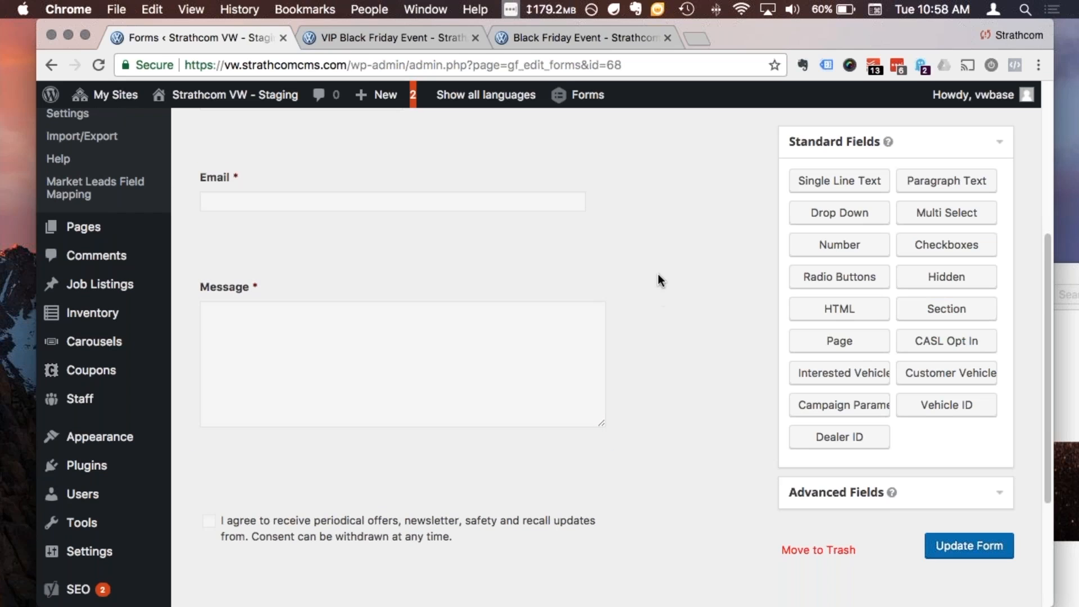
pyautogui.click(600, 282)
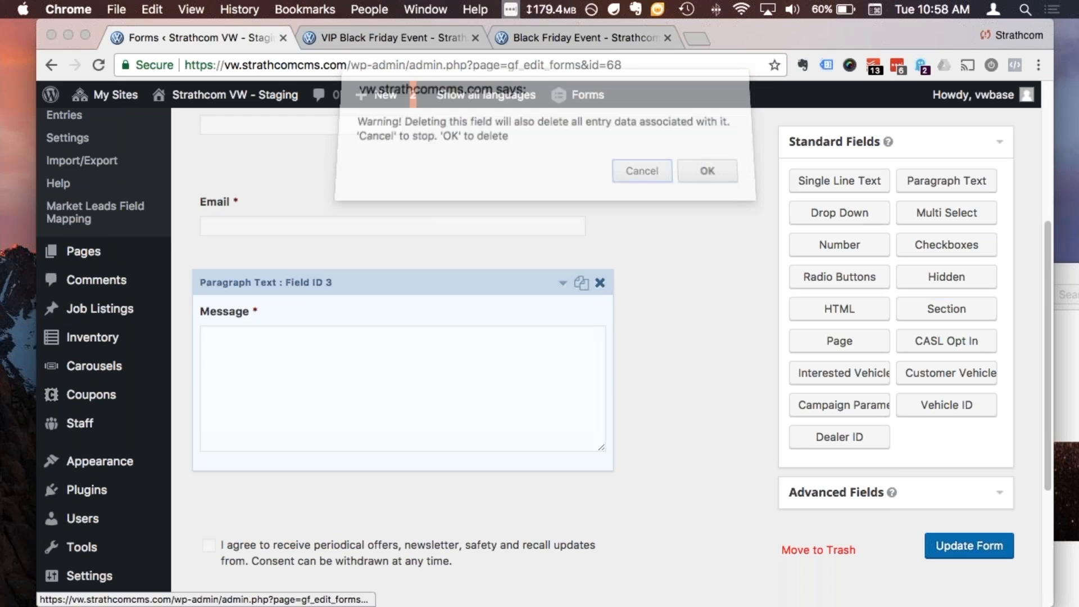
pyautogui.click(709, 180)
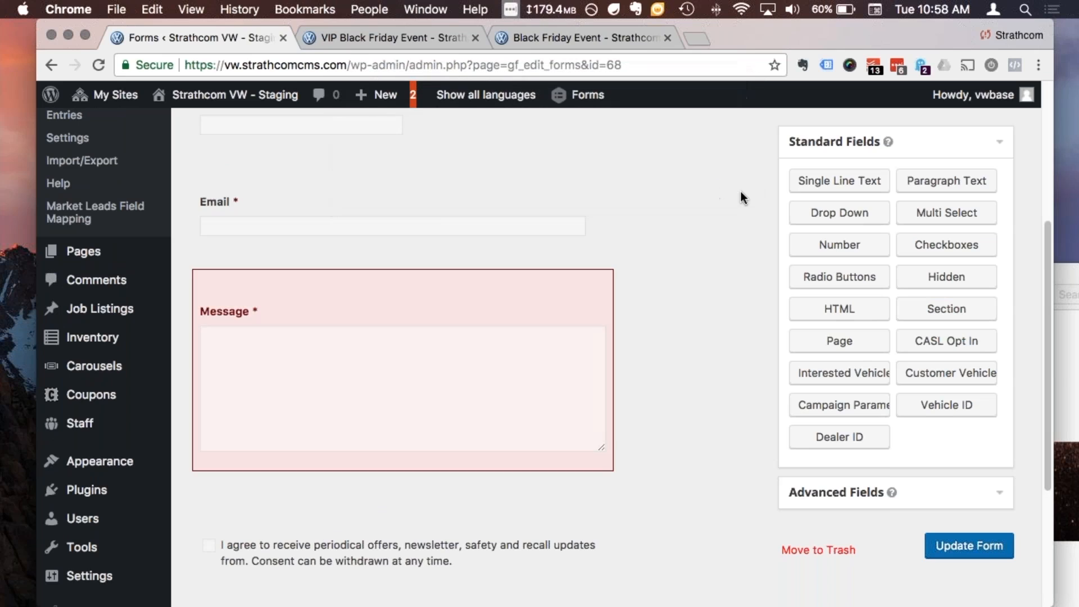
# Add a Paragraph Text field below Email and label it "I Want To Trade-In This Vehicle"
pyautogui.click(951, 188)
pyautogui.moveTo(952, 188); pyautogui.dragTo(675, 294)
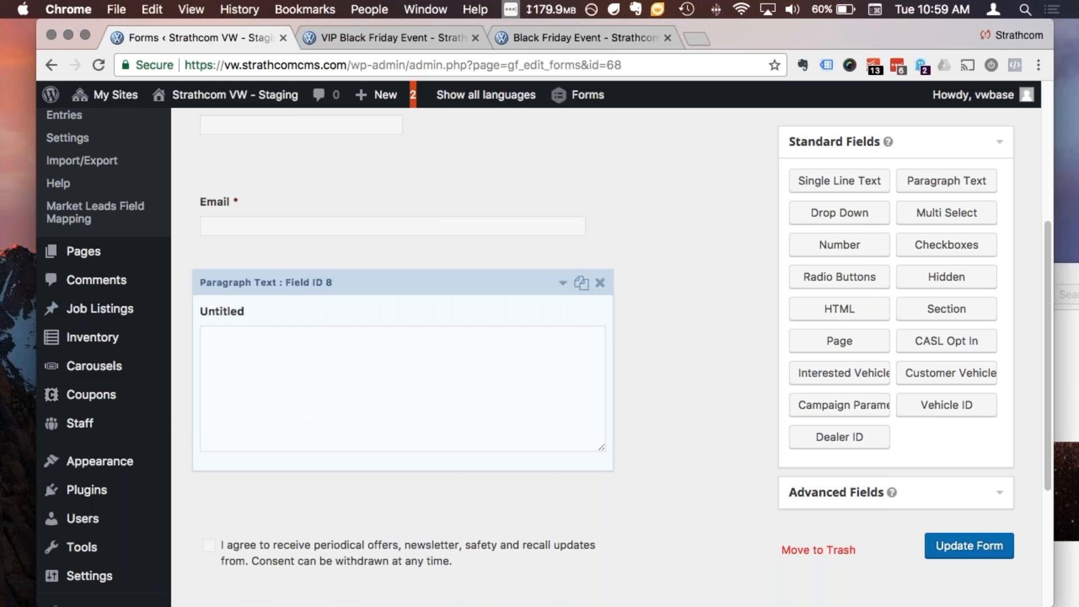
pyautogui.click(333, 319)
pyautogui.scroll(-2, 377, 427)
pyautogui.tripleClick(355, 500)
pyautogui.write('I Want')
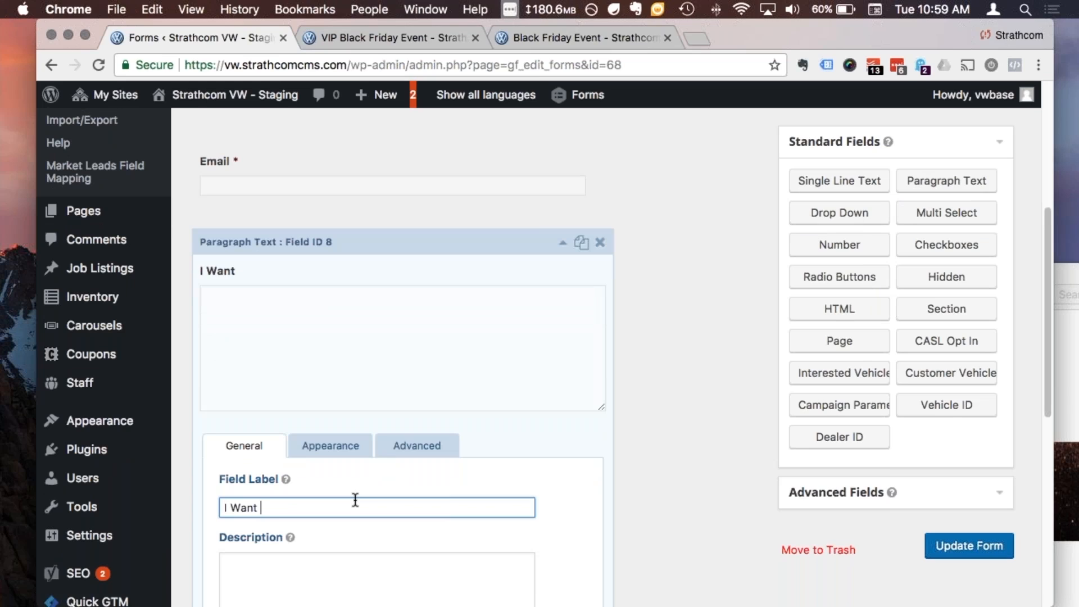
pyautogui.write(' To Trade-In This Vehicle')
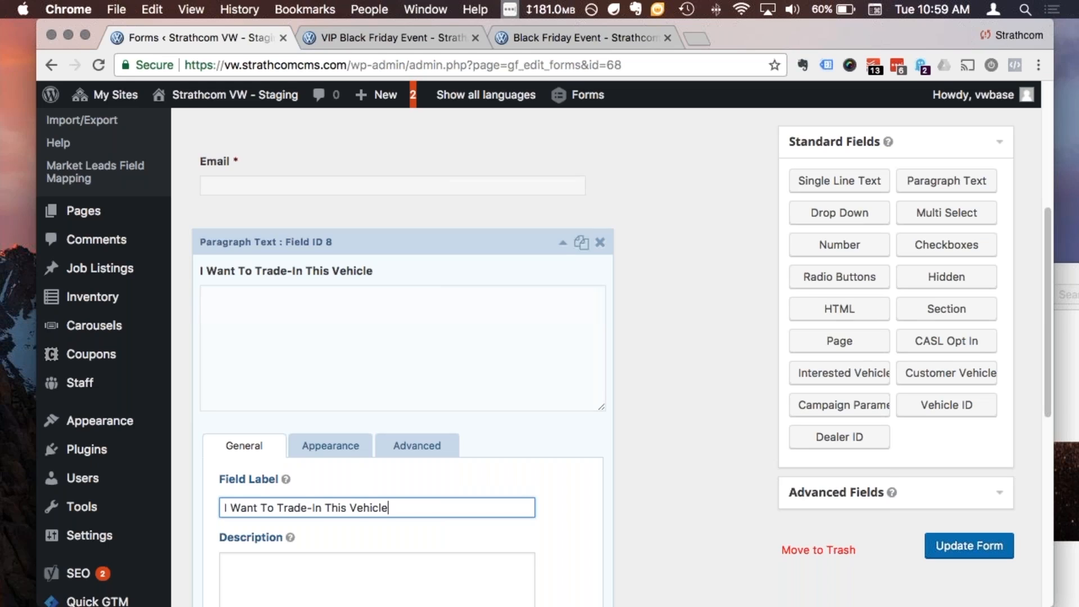
pyautogui.click(562, 243)
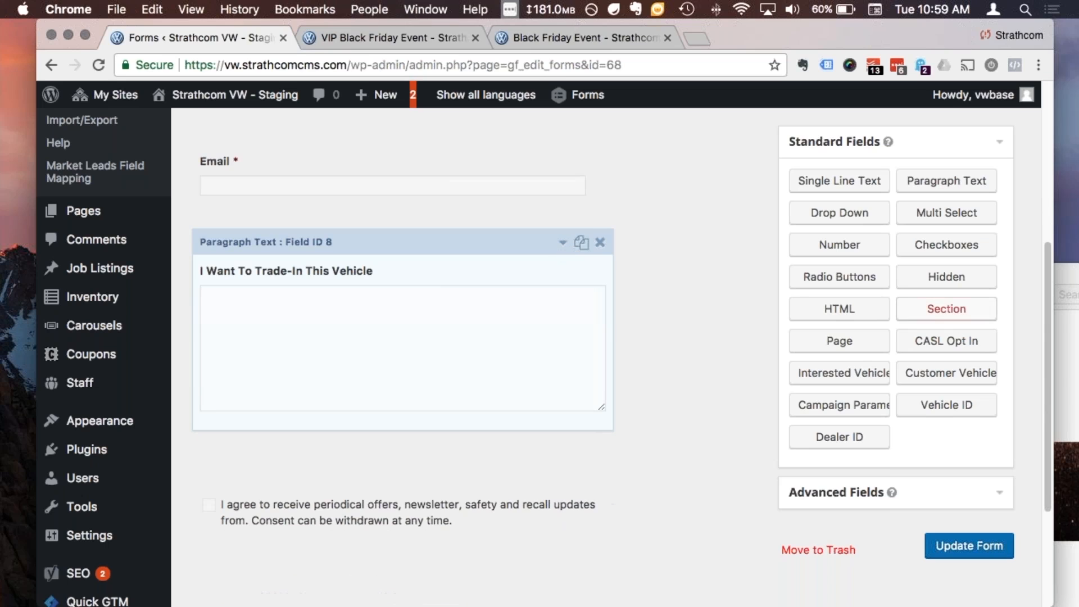
# Add another Paragraph Text field below the trade-in field and label it "I'm Looking To Buy This Vehicle"
pyautogui.moveTo(959, 181); pyautogui.dragTo(394, 461)
pyautogui.scroll(-4, 504, 380)
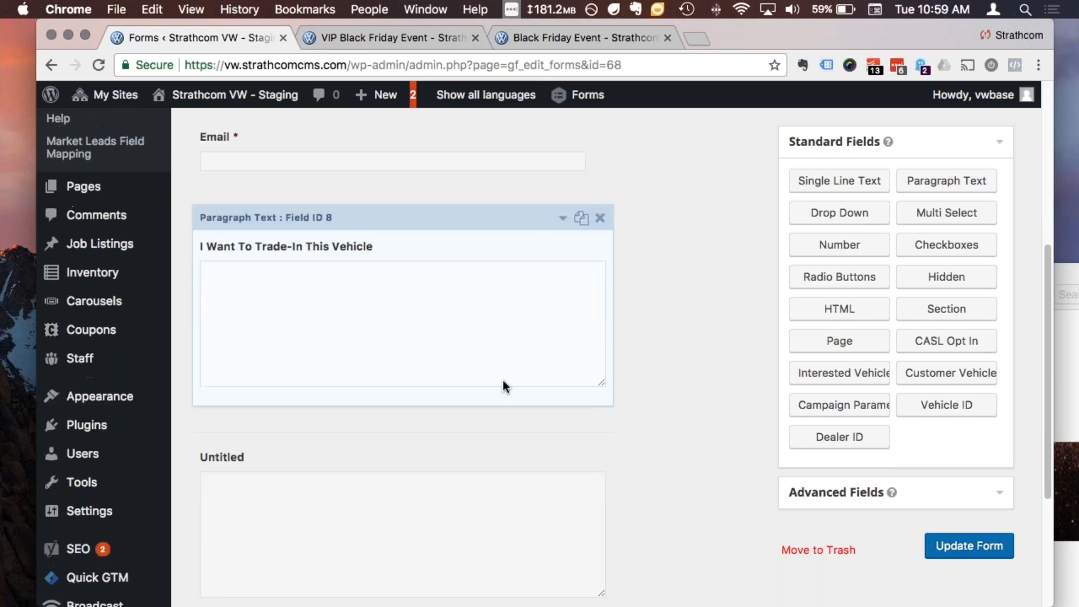
pyautogui.click(510, 353)
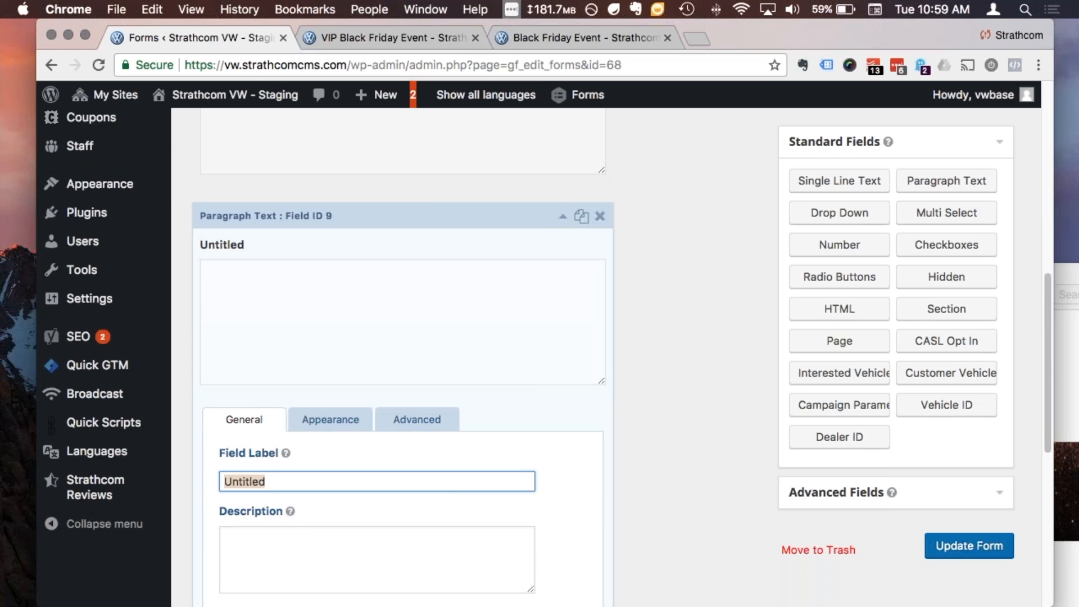
pyautogui.write("I'm Looking To Buy This V")
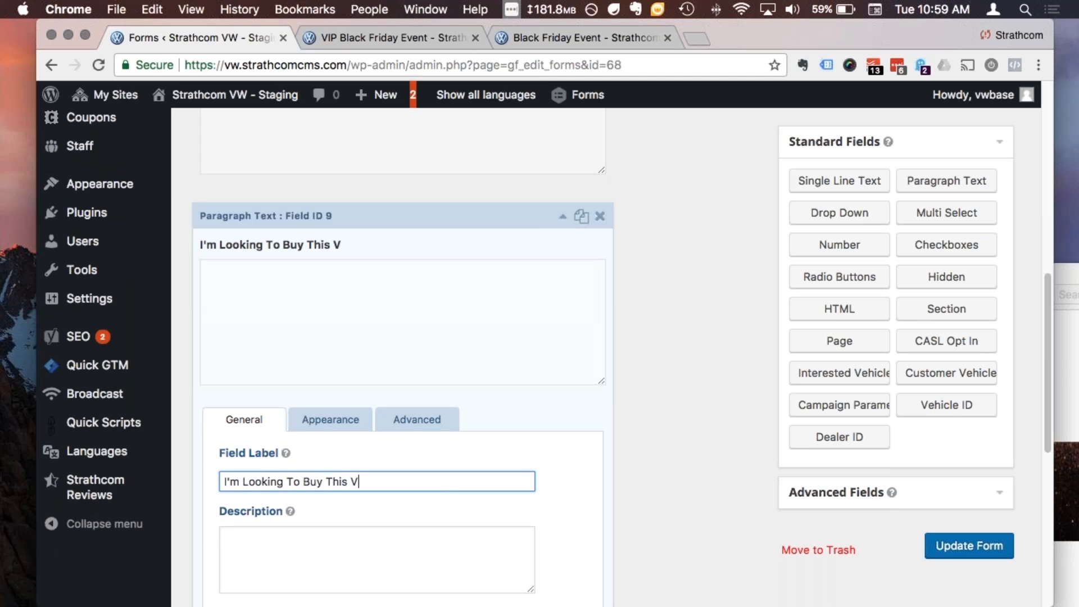
pyautogui.write('ehicle')
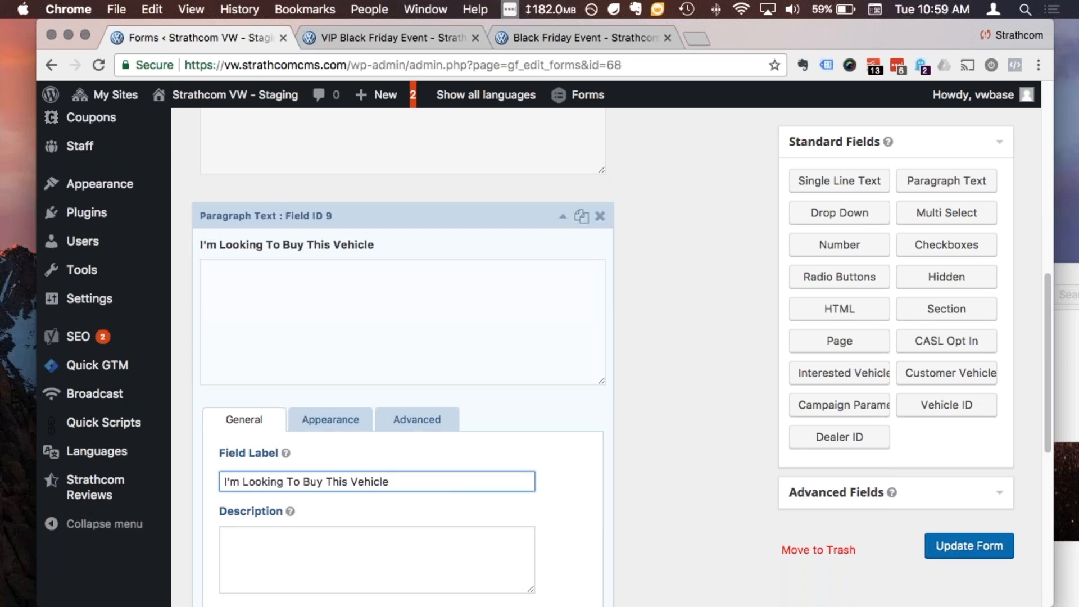
pyautogui.click(669, 267)
pyautogui.scroll(10, 669, 268)
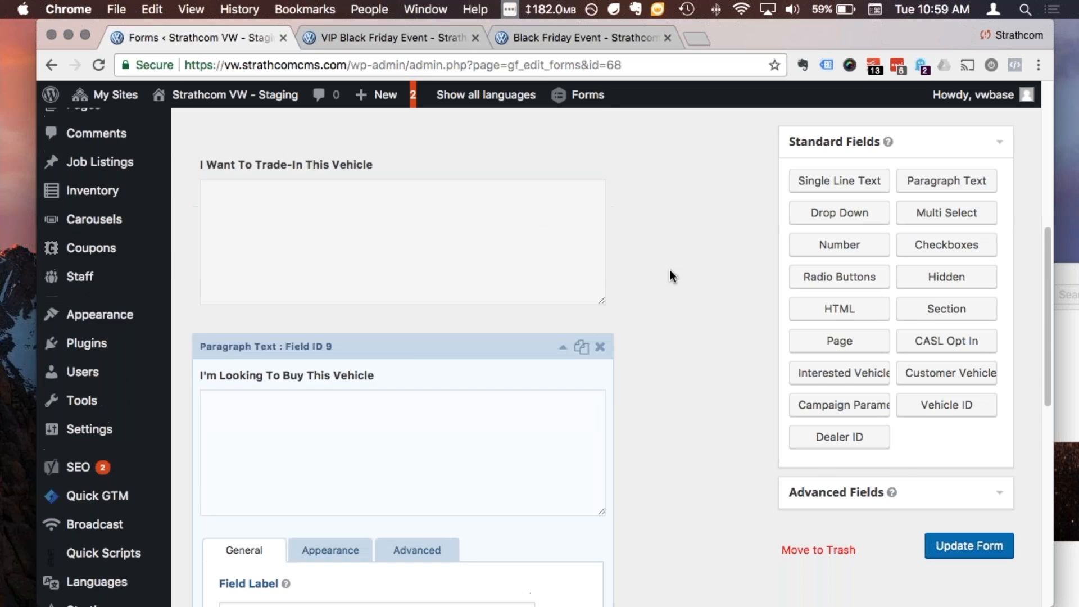
pyautogui.click(391, 137)
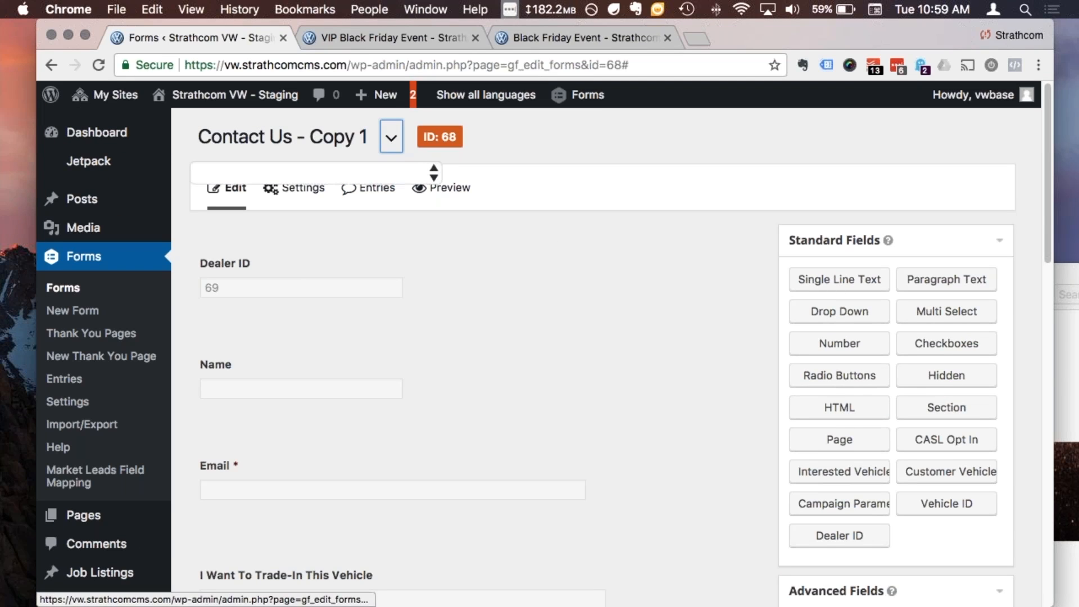
pyautogui.click(225, 168)
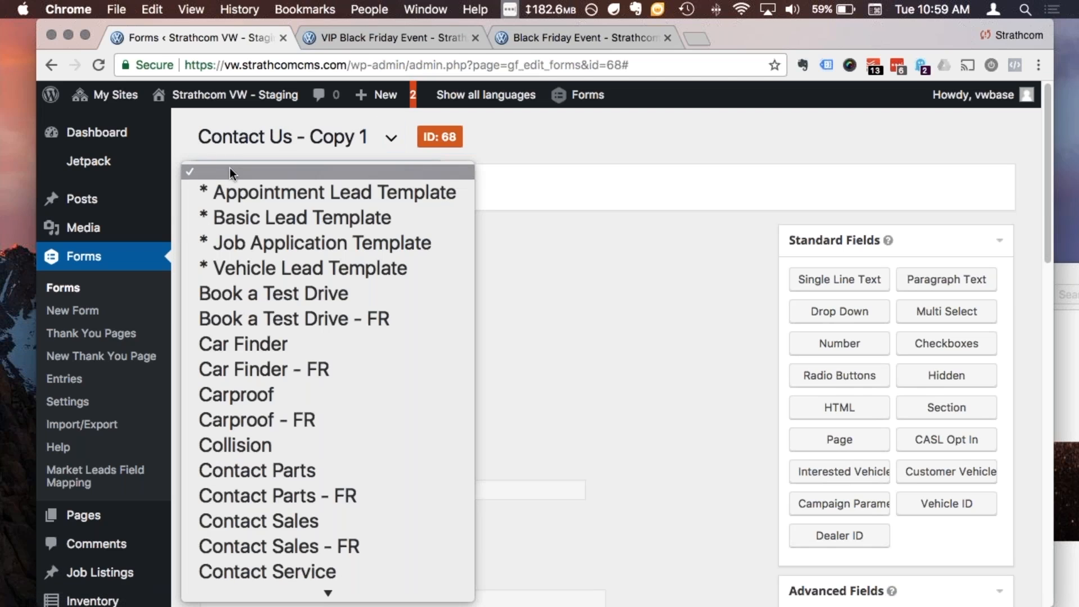
pyautogui.click(251, 124)
# Rename the copied form "VIP Black Friday Event" and save the updated form
pyautogui.click(252, 125)
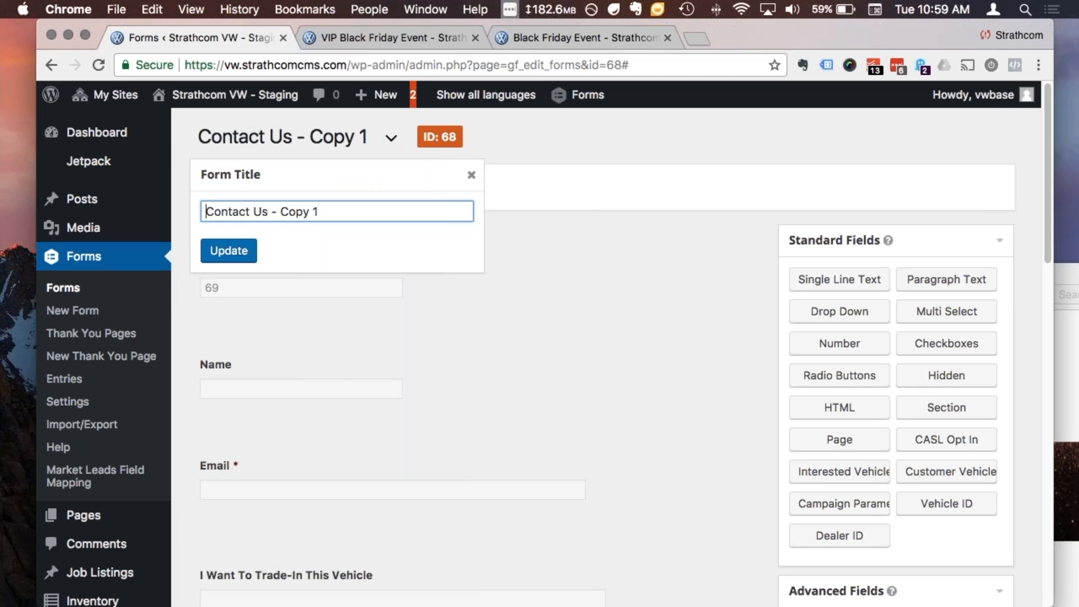
pyautogui.tripleClick(270, 212)
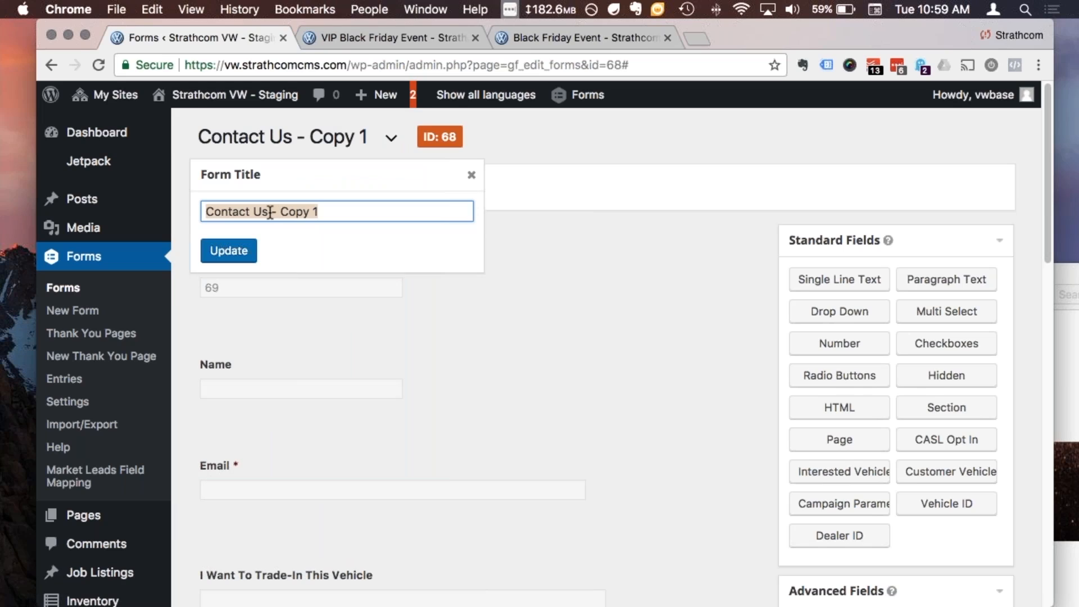
pyautogui.write('V')
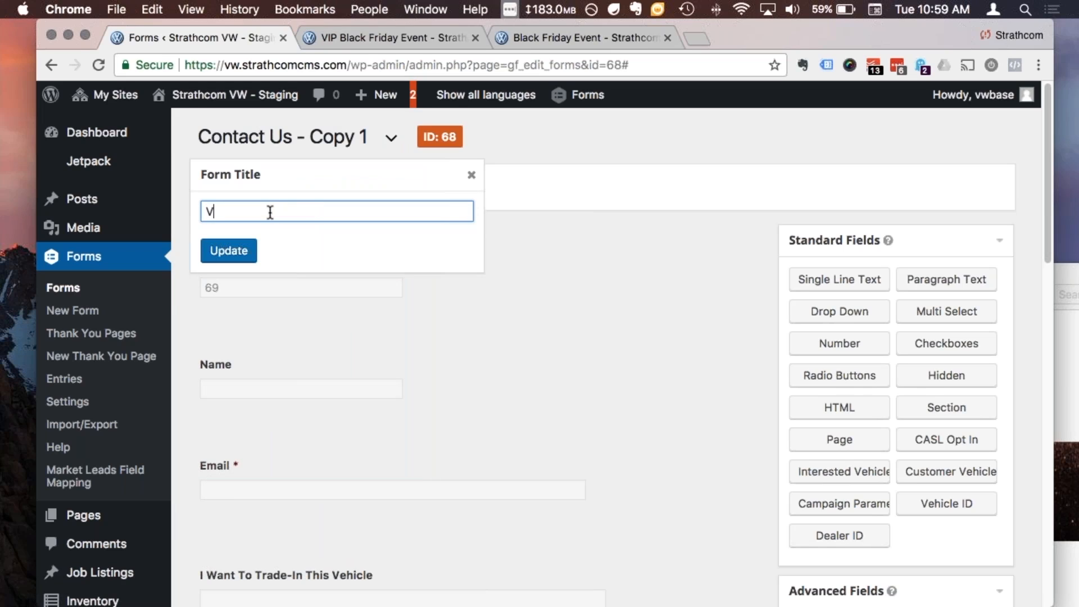
pyautogui.write('IP Black Friday Event')
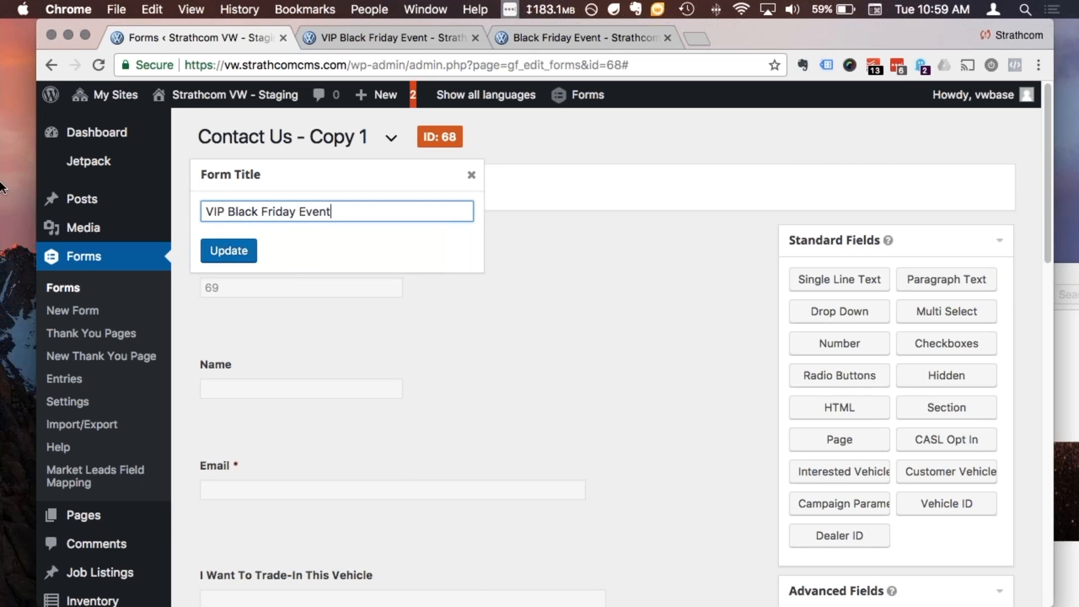
pyautogui.click(242, 250)
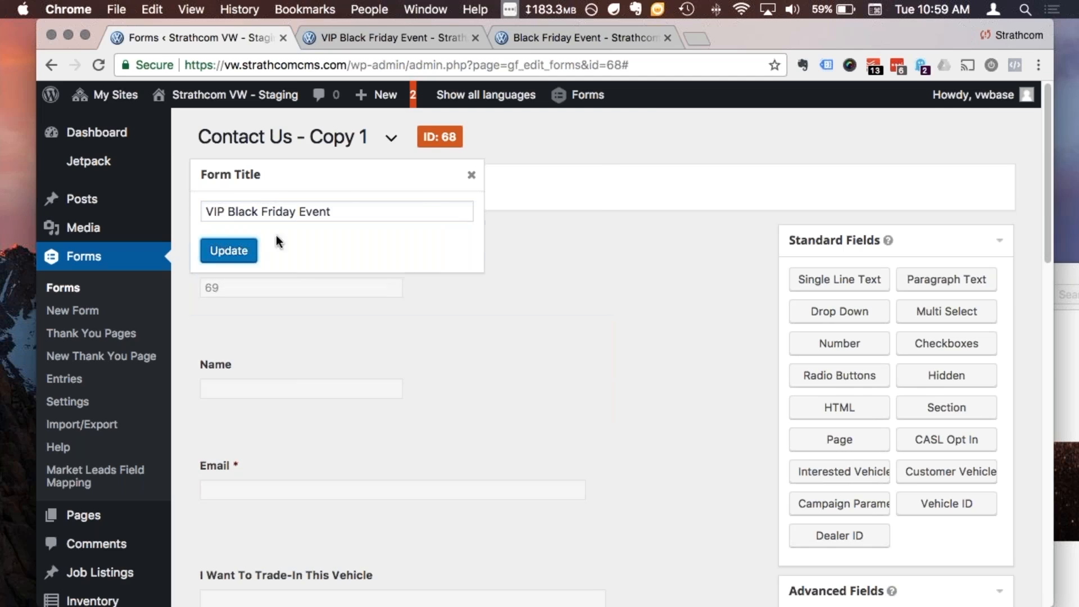
pyautogui.scroll(-10, 731, 423)
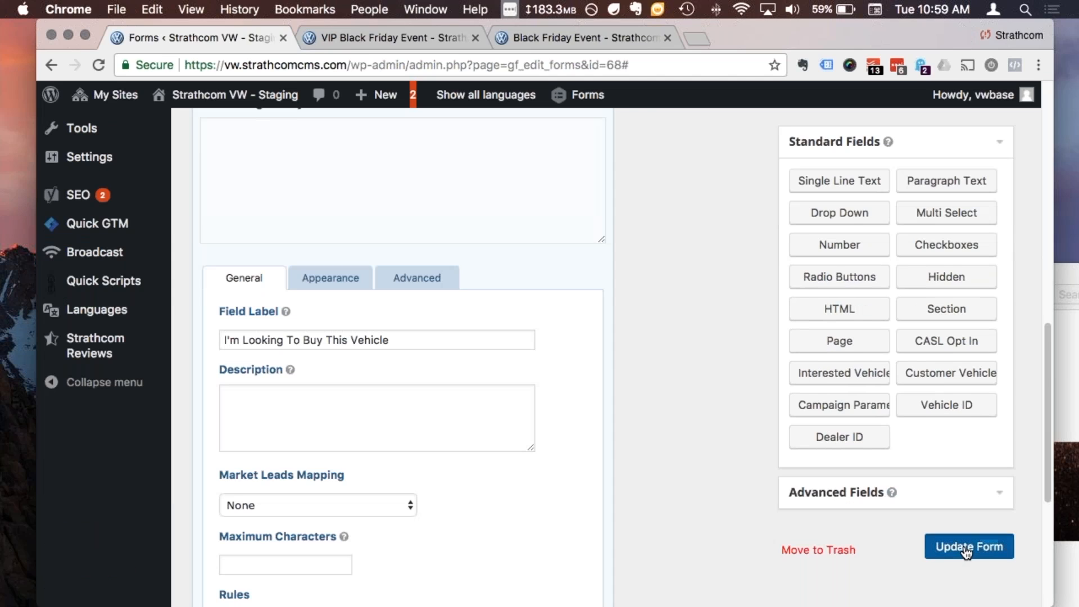
pyautogui.click(967, 550)
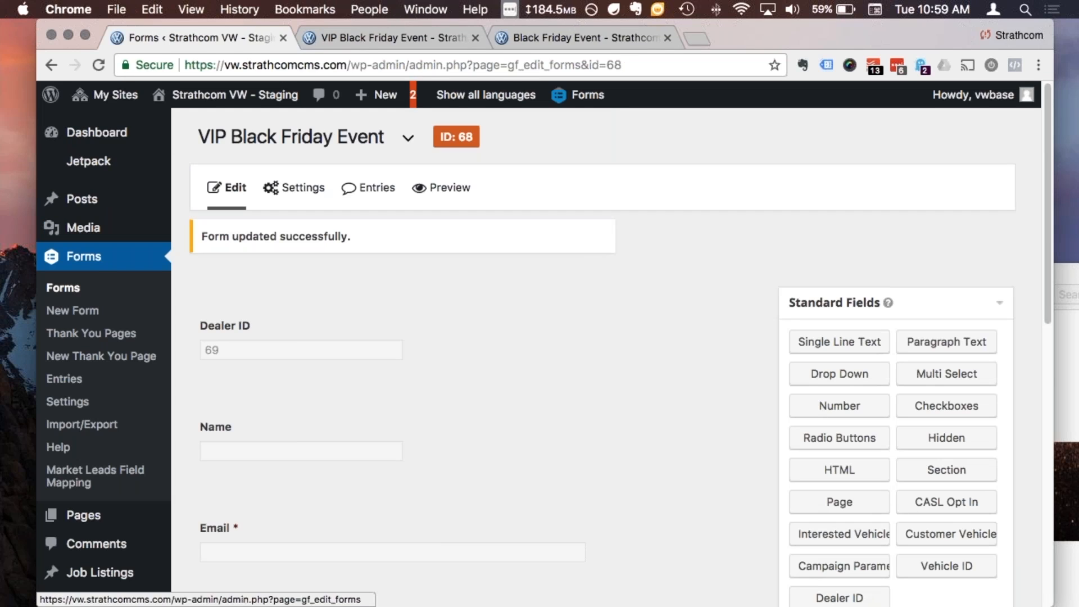
# Return to the published VIP Black Friday Event page and open it for editing in a separate tab
pyautogui.click(366, 36)
pyautogui.scroll(5, 602, 348)
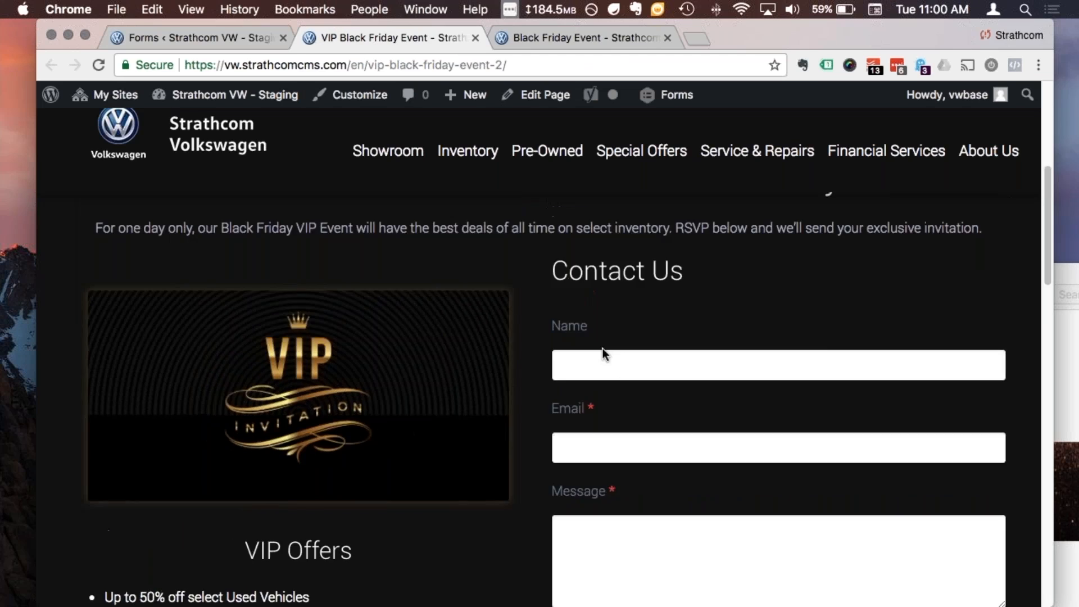
pyautogui.scroll(6, 603, 353)
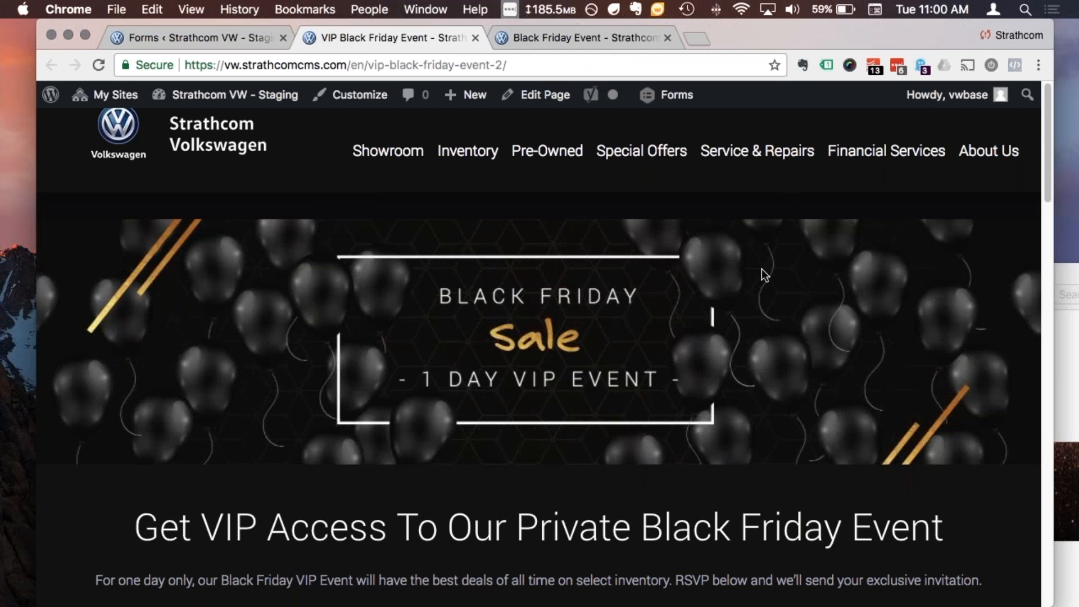
pyautogui.keyDown('super'); pyautogui.click(541, 97); pyautogui.keyUp('super')
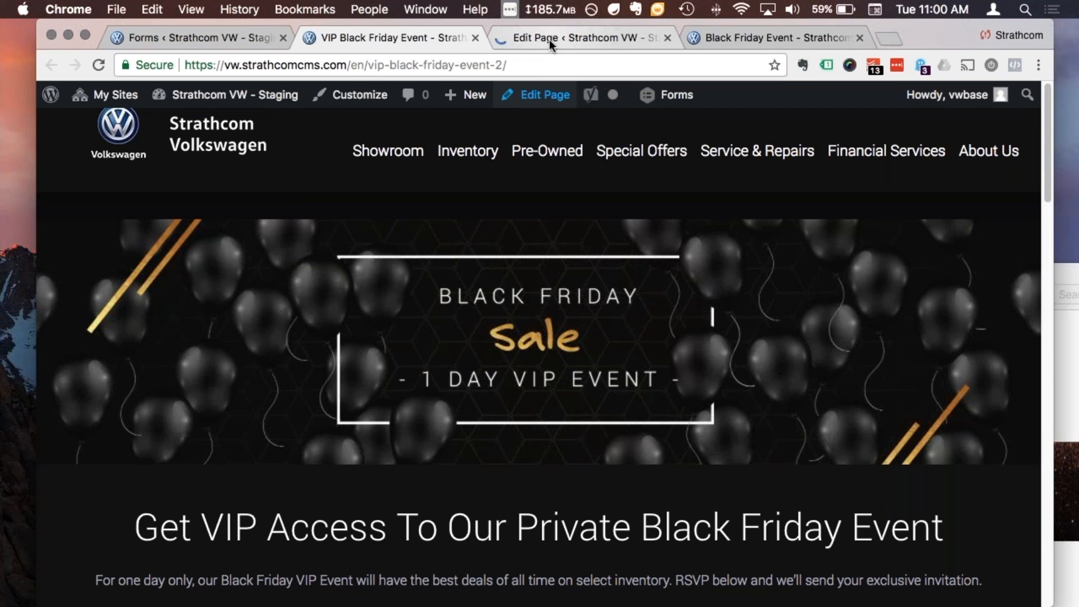
pyautogui.click(549, 39)
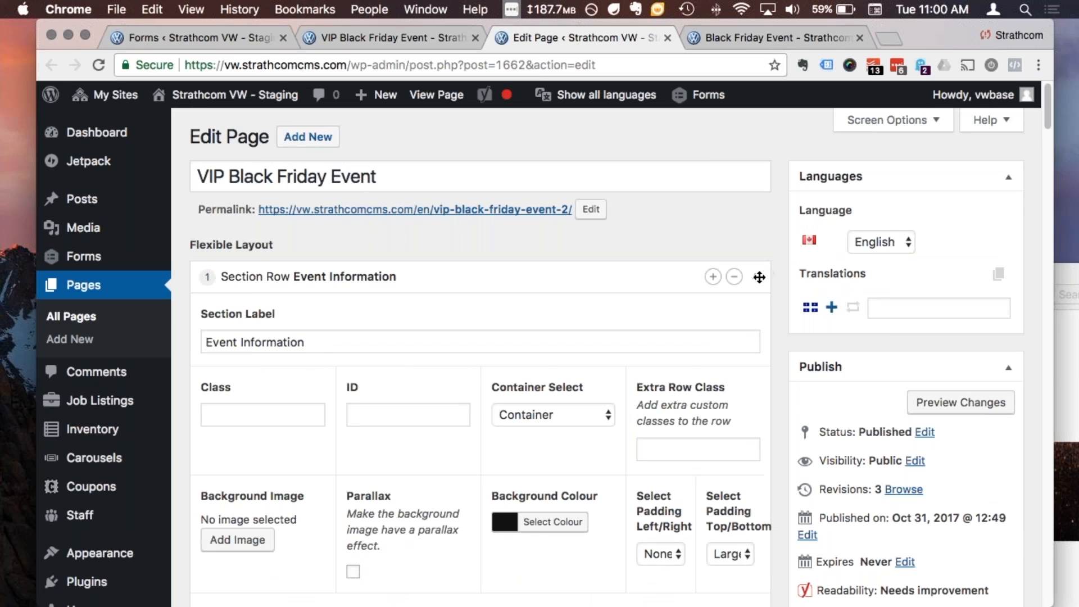
# Delete the existing gravityform shortcode from the second column's content beside the VIP Offers
pyautogui.click(756, 277)
pyautogui.click(757, 279)
pyautogui.scroll(-15, 757, 281)
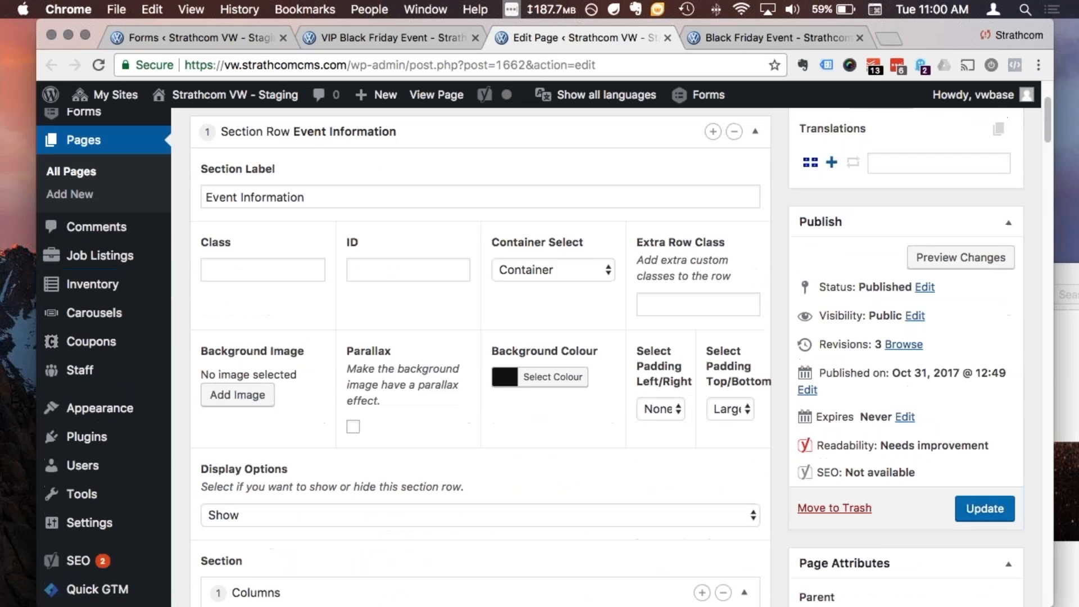
pyautogui.scroll(-20, 757, 281)
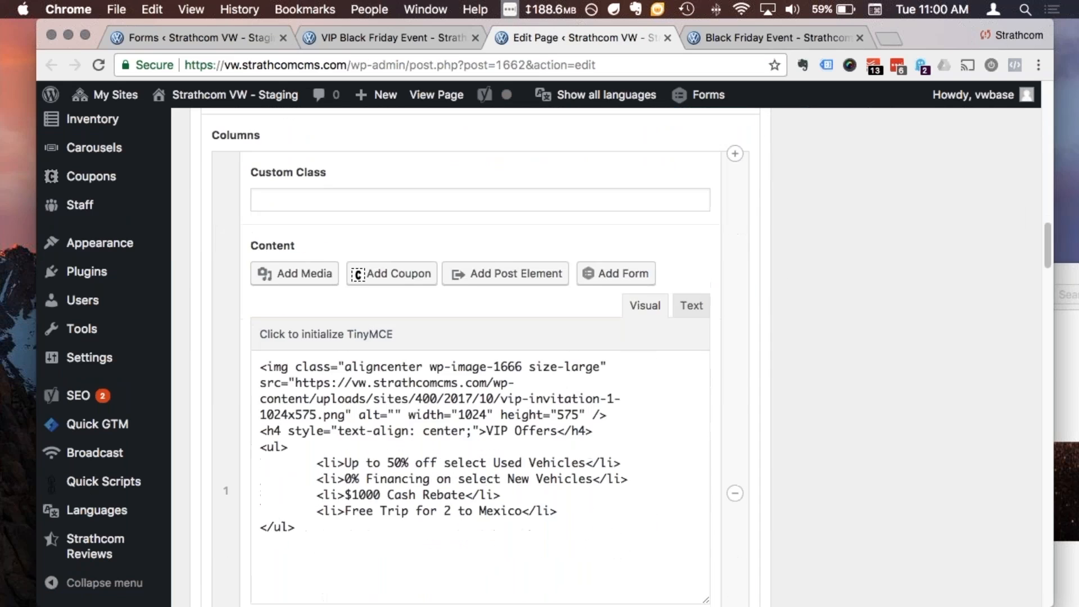
pyautogui.click(653, 419)
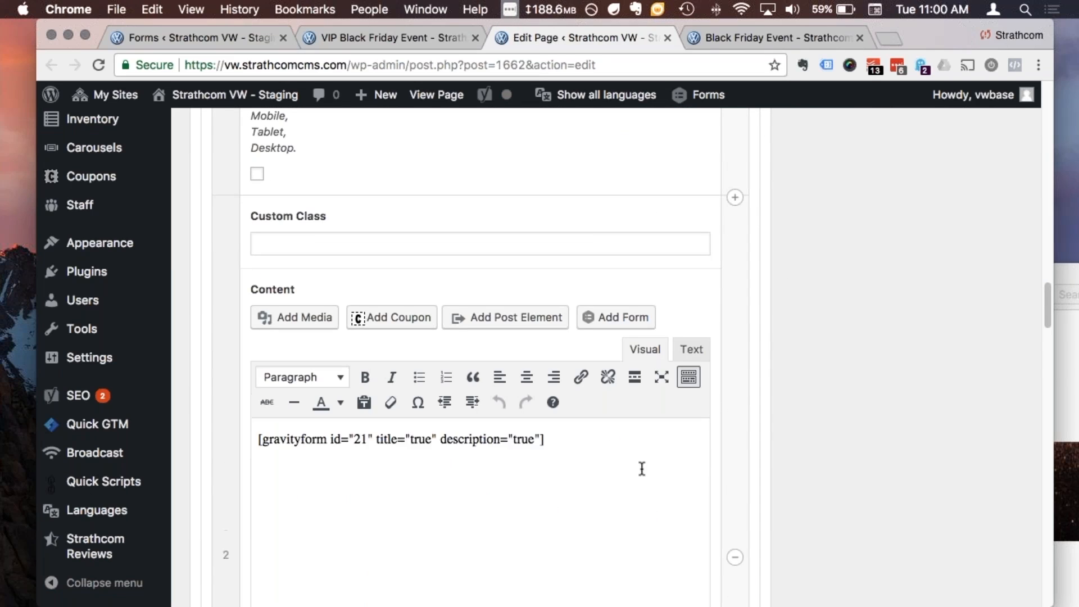
pyautogui.press('super+a')
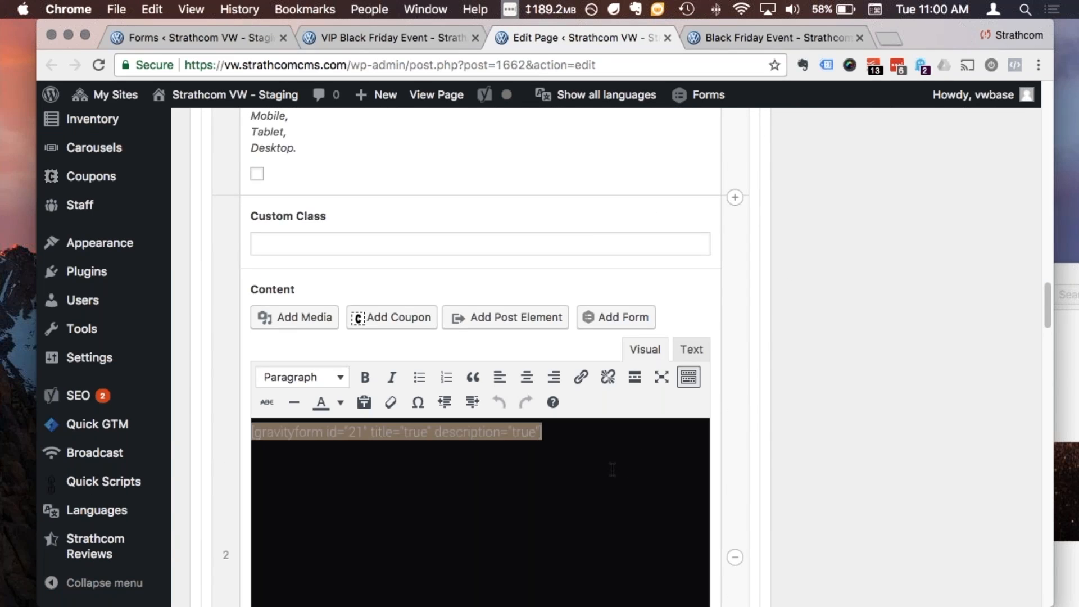
pyautogui.press('BackSpace')
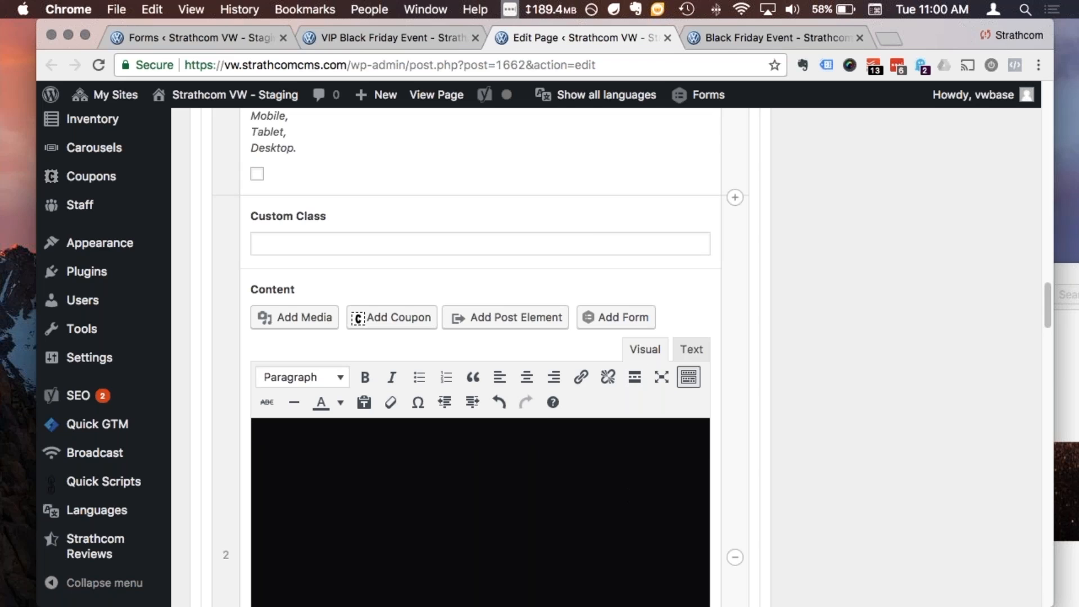
# Insert the VIP Black Friday Event form into the emptied column with the form title and description display turned off
pyautogui.click(618, 317)
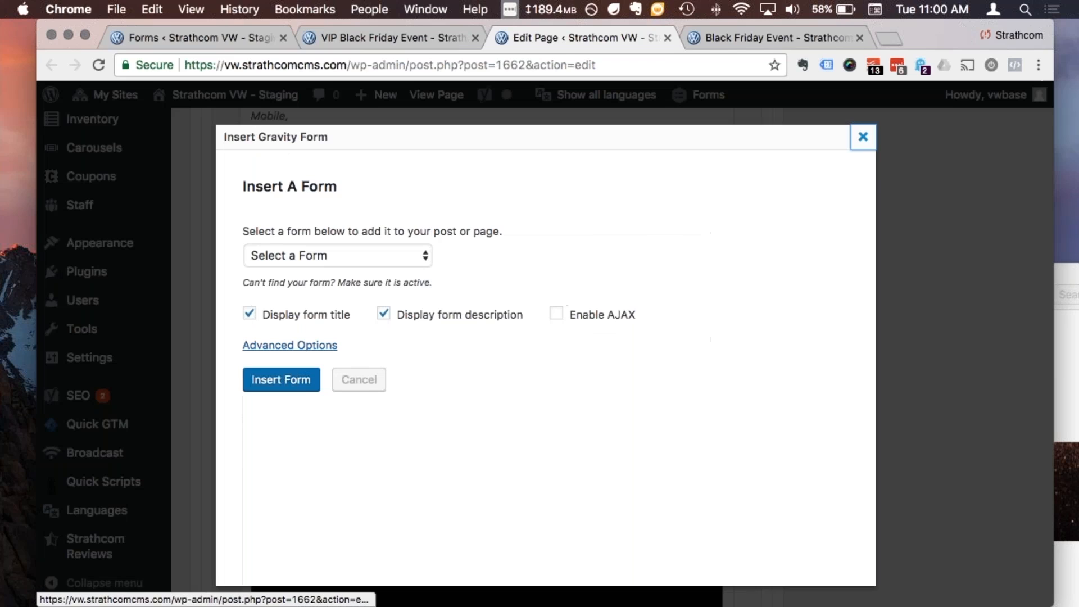
pyautogui.click(298, 264)
pyautogui.click(298, 239)
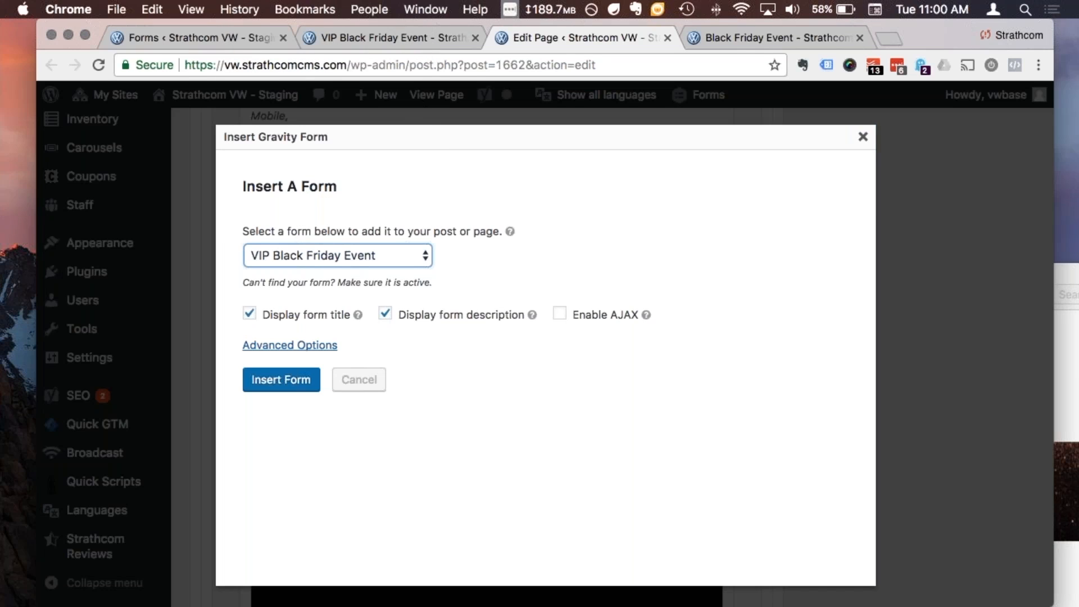
pyautogui.click(466, 462)
pyautogui.click(333, 320)
pyautogui.press('Tab')
pyautogui.press('space')
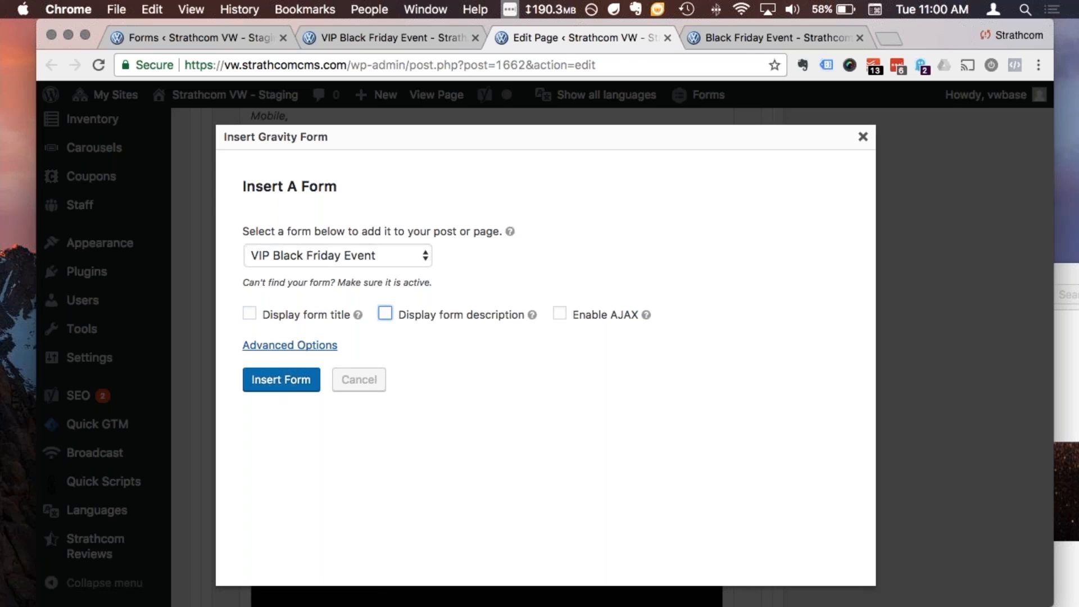
pyautogui.click(284, 381)
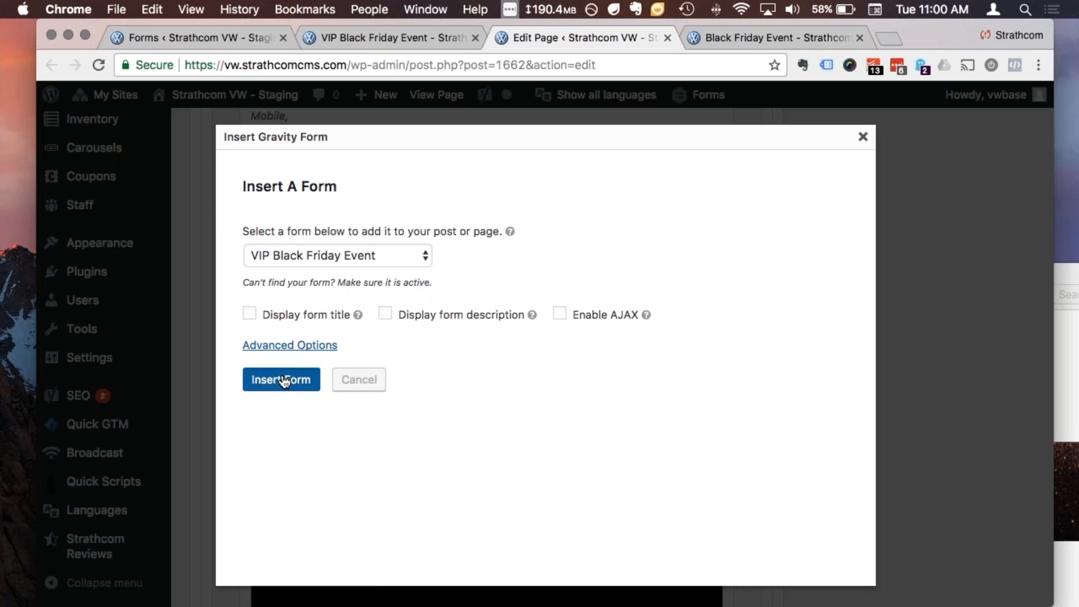
# Save the edited page and reload the published VIP Black Friday Event page
pyautogui.scroll(10, 930, 295)
pyautogui.scroll(15, 933, 294)
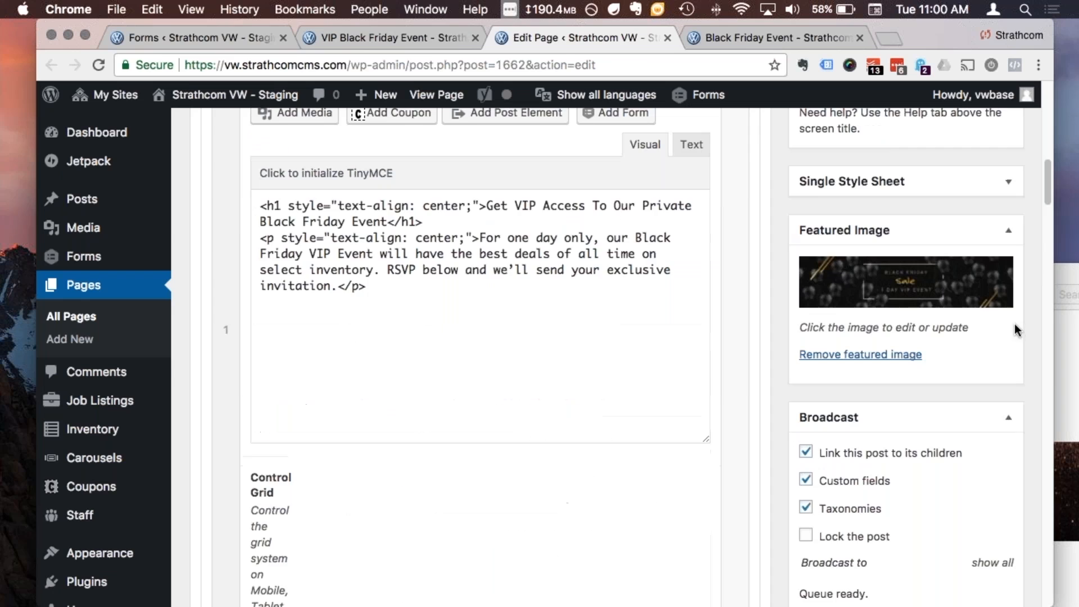
pyautogui.scroll(-3, 993, 399)
pyautogui.scroll(10, 991, 393)
pyautogui.click(984, 215)
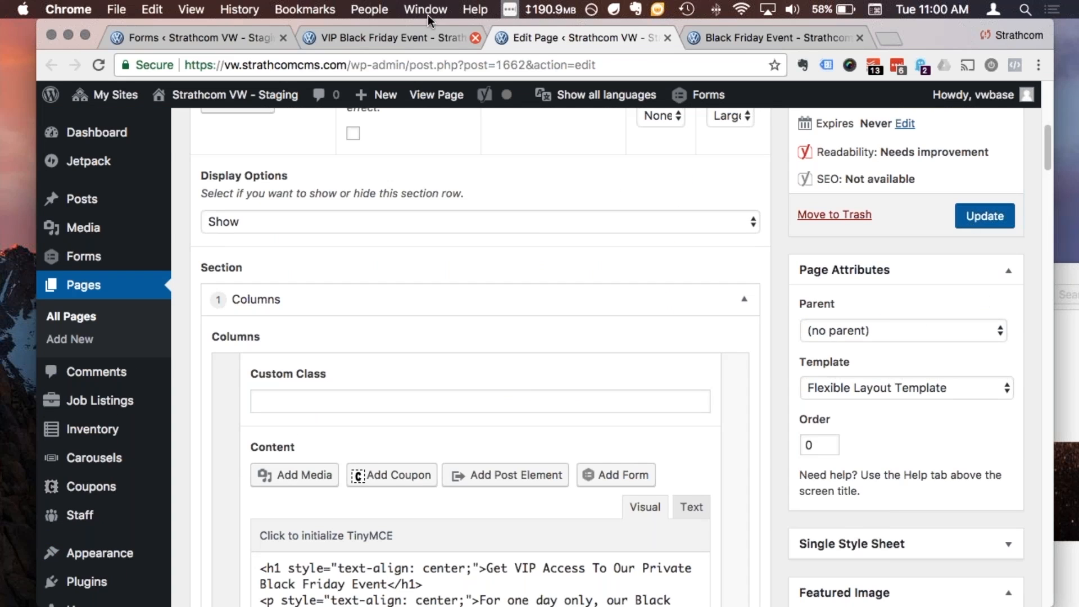
pyautogui.click(399, 38)
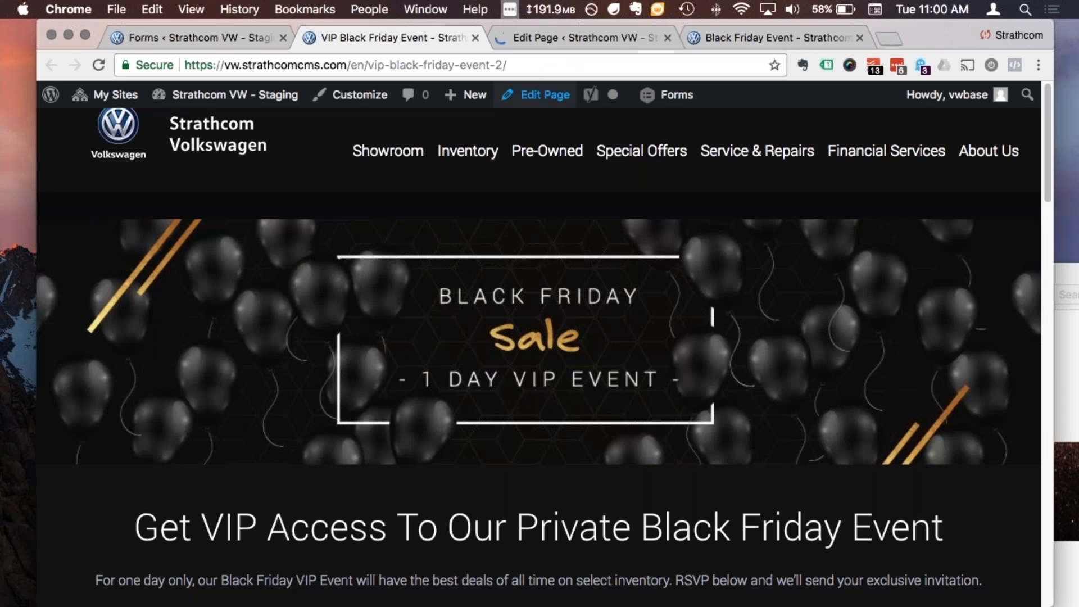
pyautogui.click(94, 65)
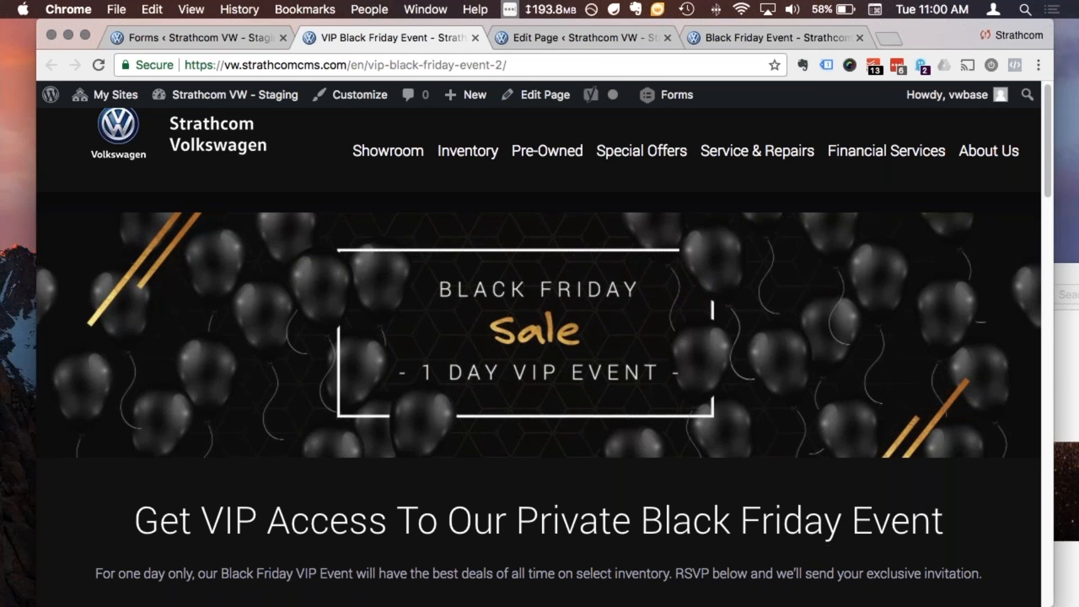
# Examine the new form and its field labels beside the VIP Offers on the published VIP Black Friday Event page
pyautogui.scroll(-6, 990, 599)
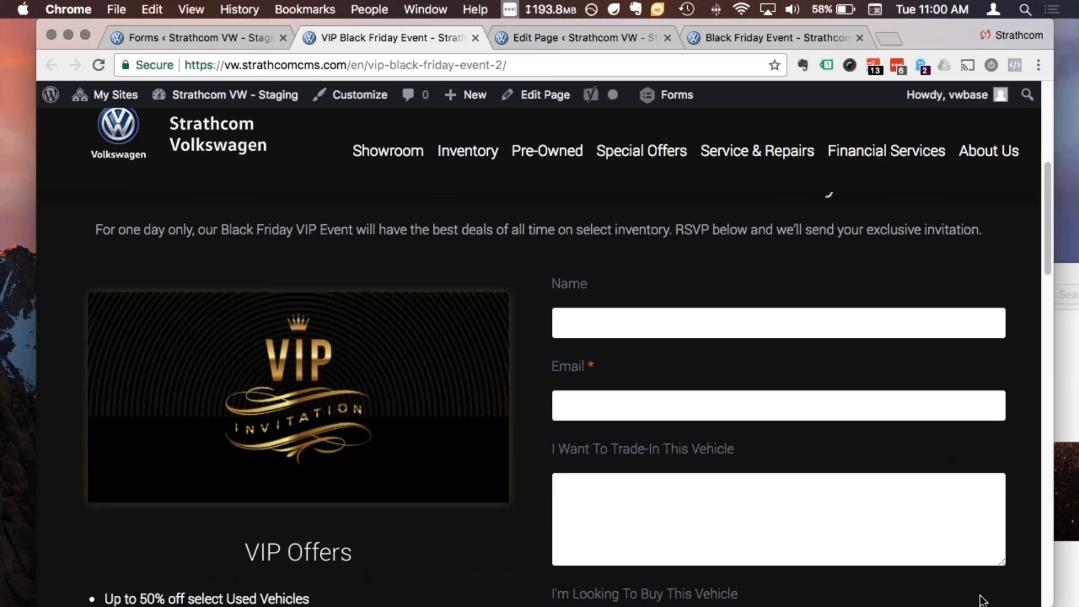
pyautogui.scroll(-4, 982, 599)
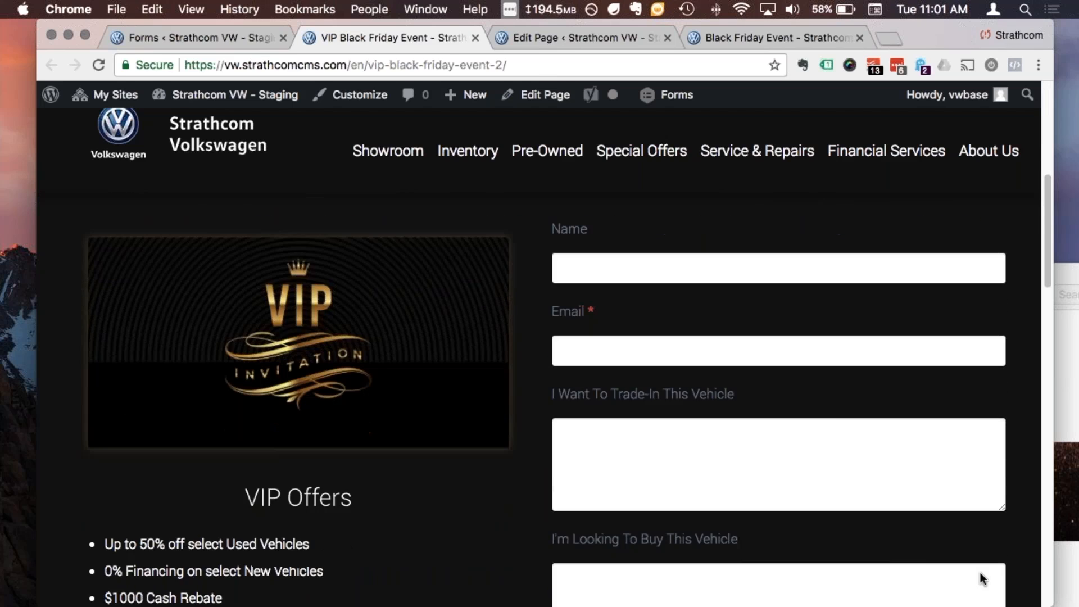
pyautogui.scroll(-4, 979, 570)
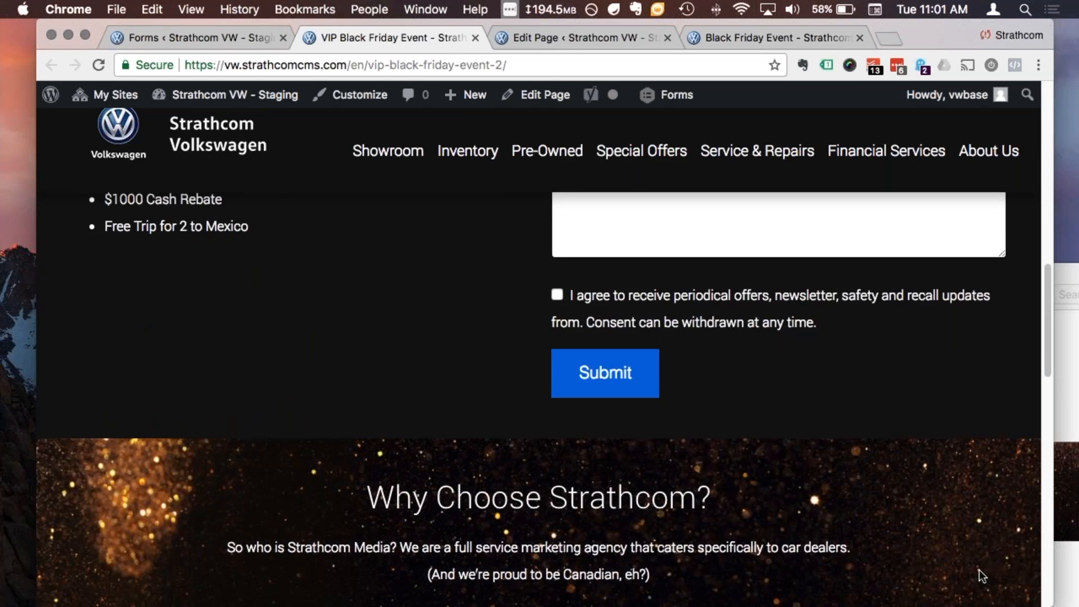
pyautogui.scroll(8, 979, 569)
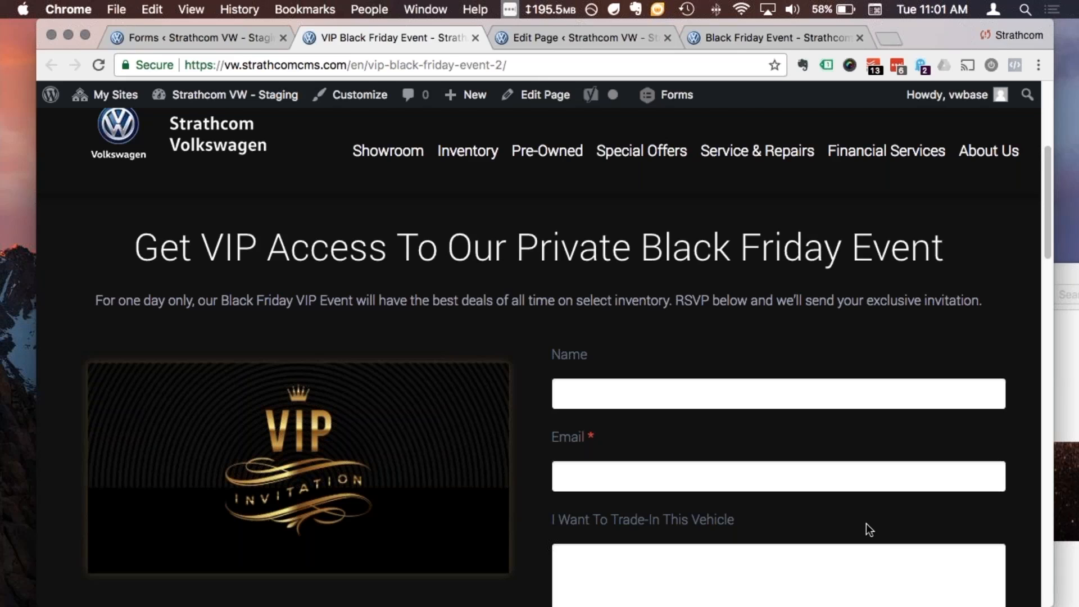
pyautogui.scroll(-2, 865, 523)
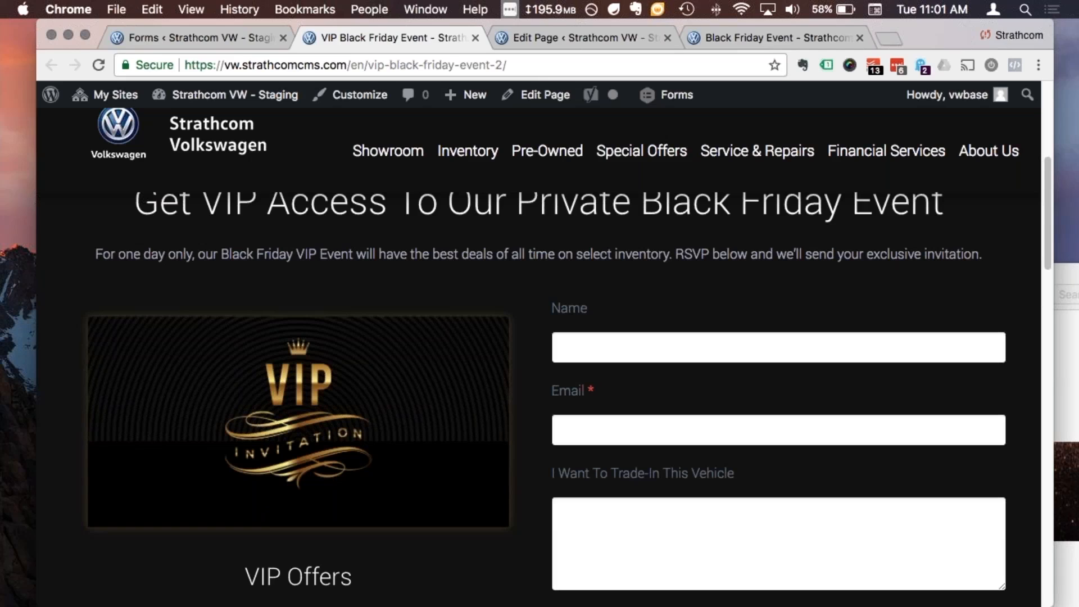
pyautogui.scroll(-1, 539, 393)
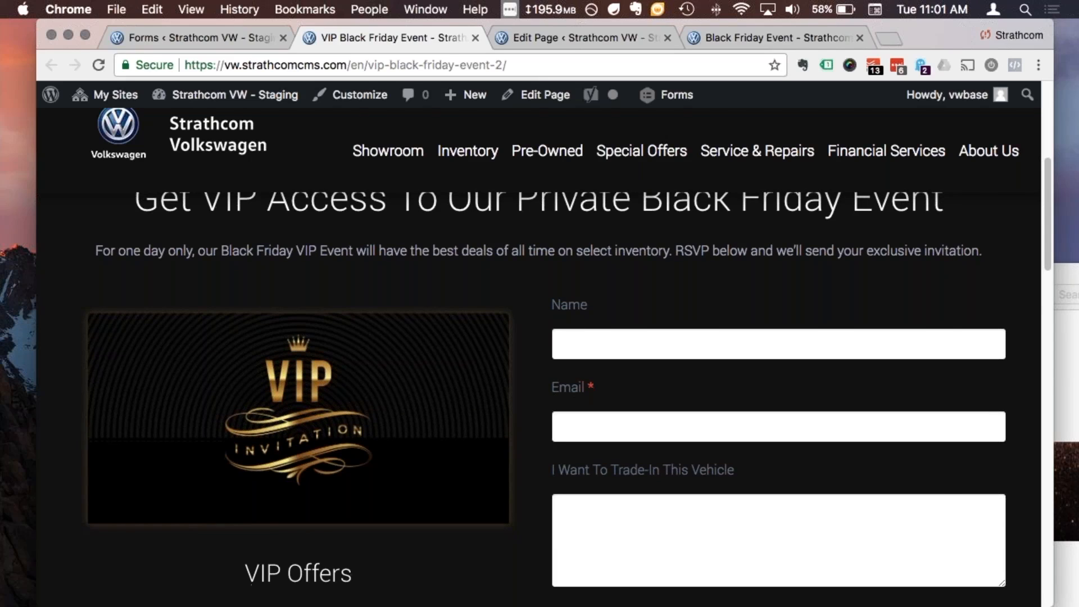
pyautogui.scroll(-3, 933, 449)
pyautogui.click(939, 445)
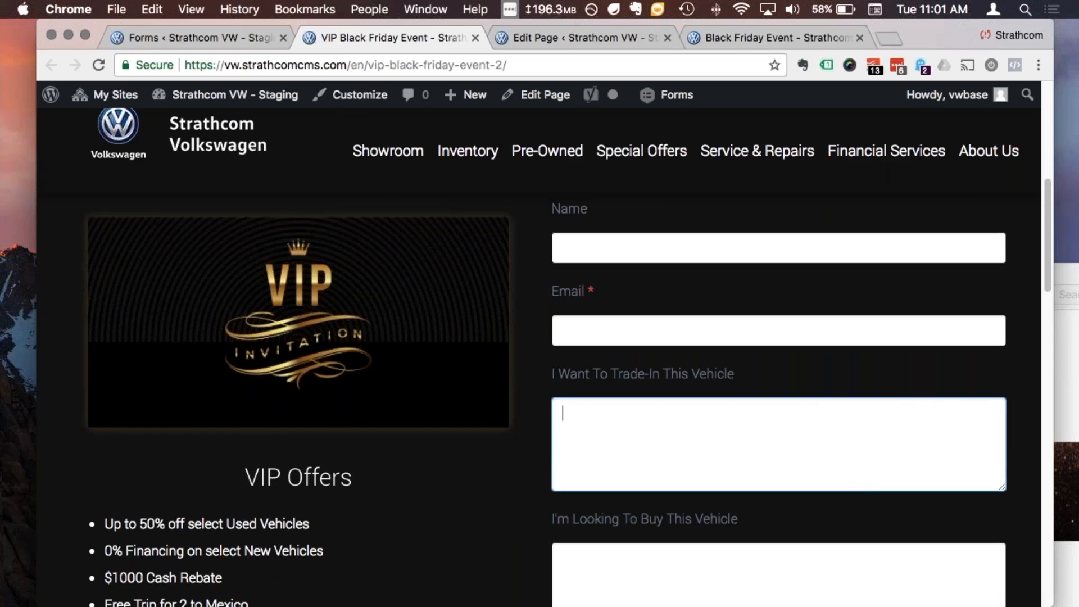
pyautogui.scroll(-7, 706, 419)
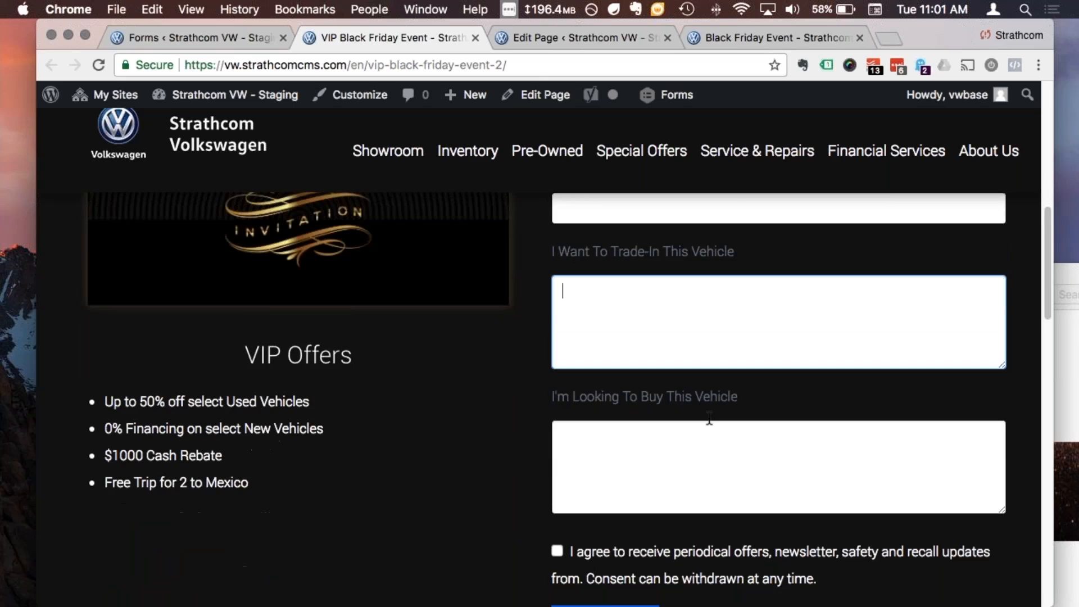
pyautogui.scroll(10, 540, 337)
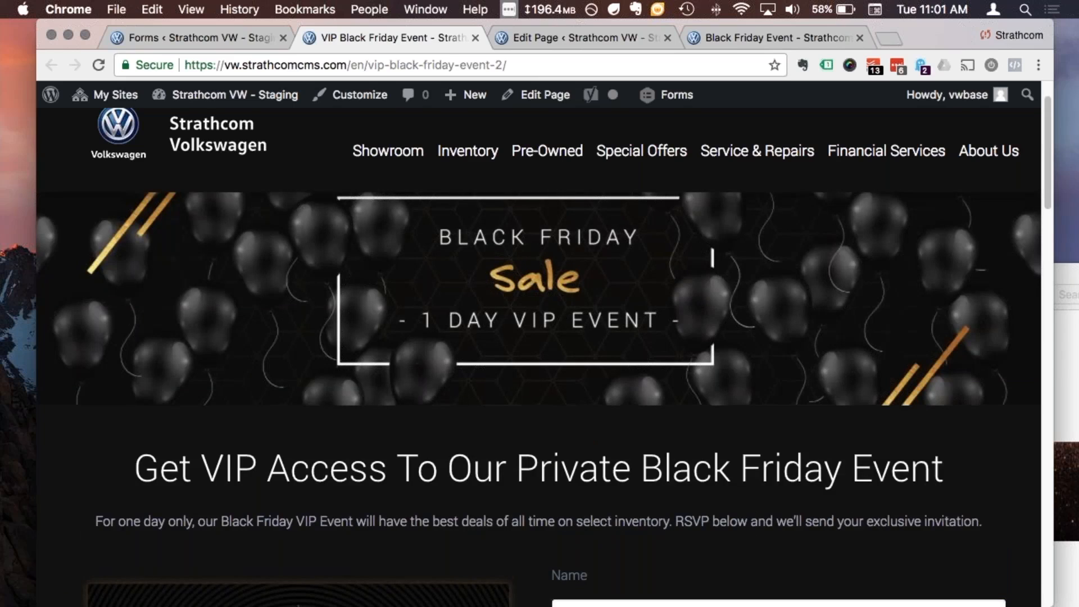
# Return to the VIP Black Friday Event form editor and add a Checkboxes field between Email and I Want To Trade-In This Vehicle
pyautogui.click(215, 30)
pyautogui.scroll(-1, 674, 362)
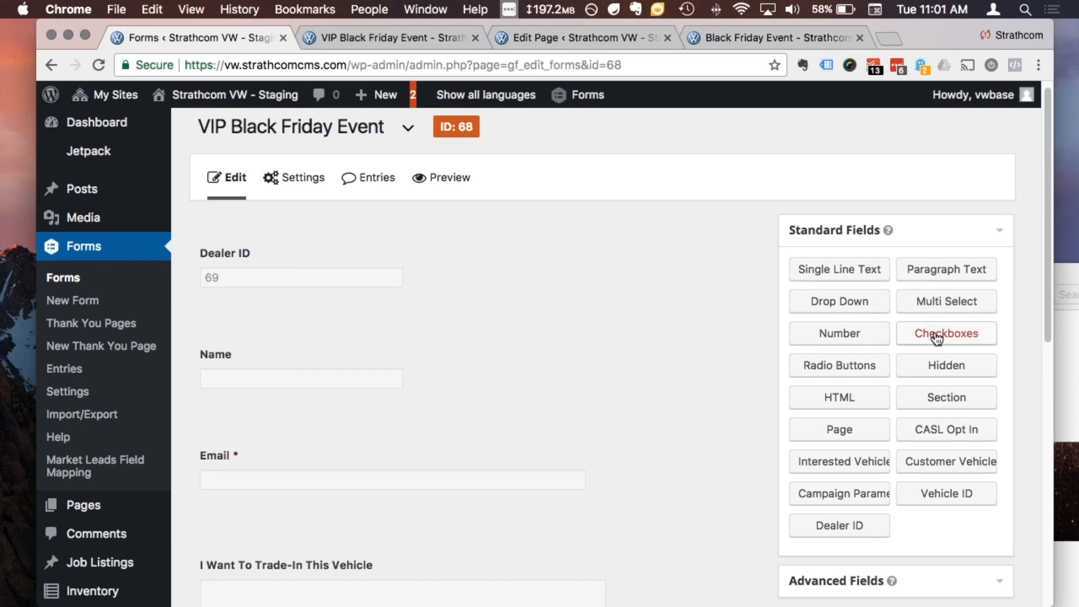
pyautogui.moveTo(937, 337); pyautogui.dragTo(318, 503)
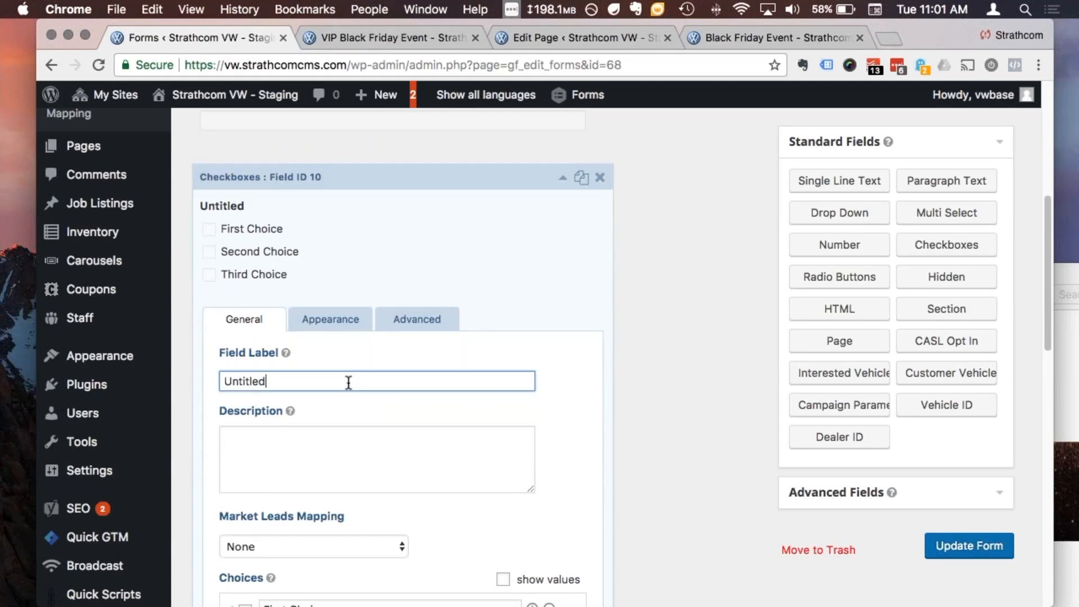
pyautogui.doubleClick(348, 382)
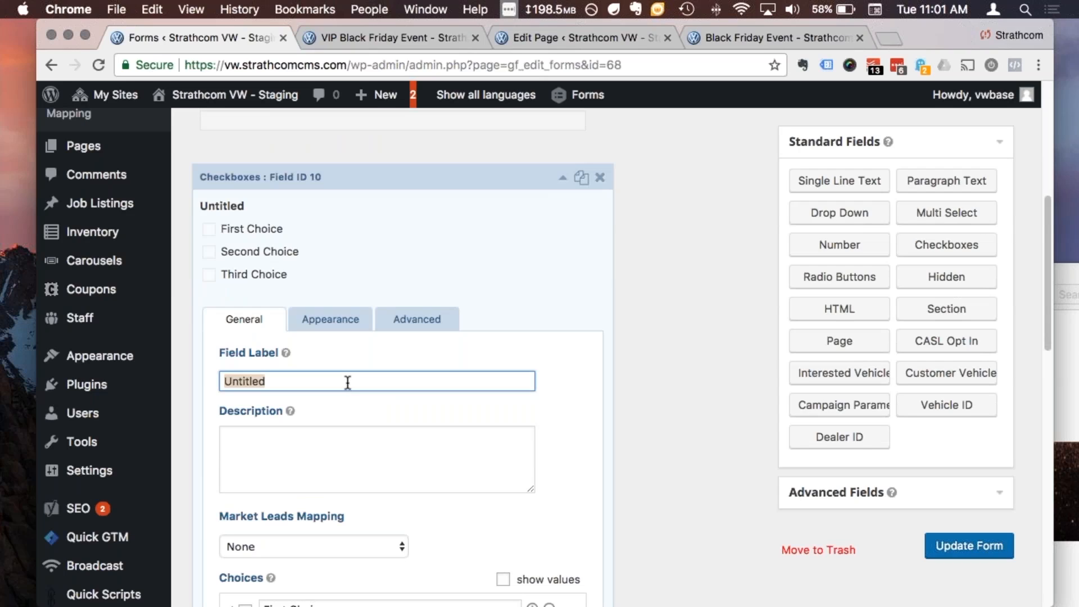
pyautogui.write('M')
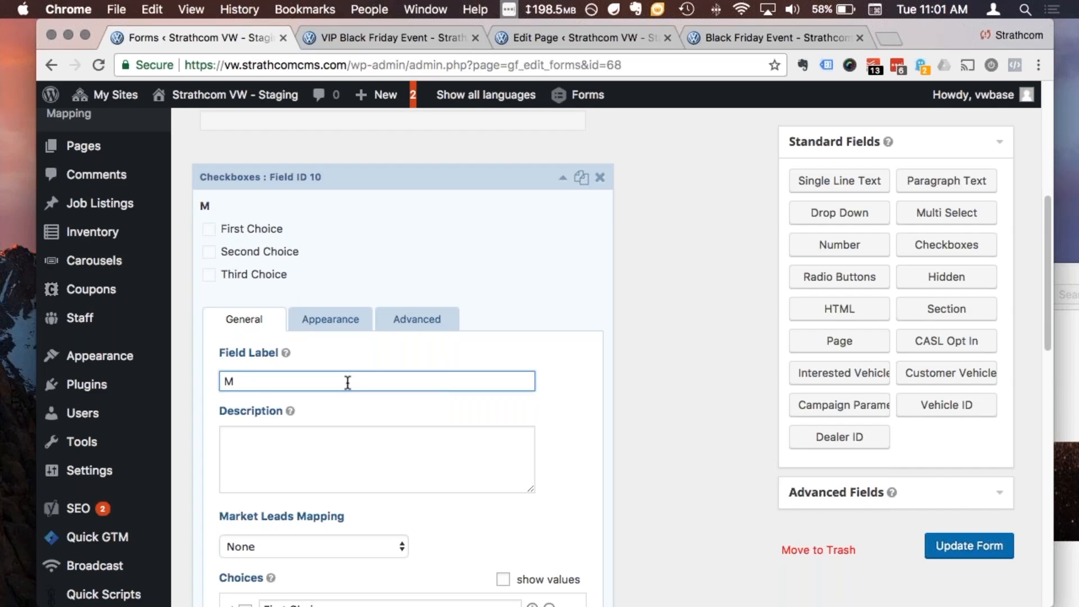
pyautogui.write('ore Ab')
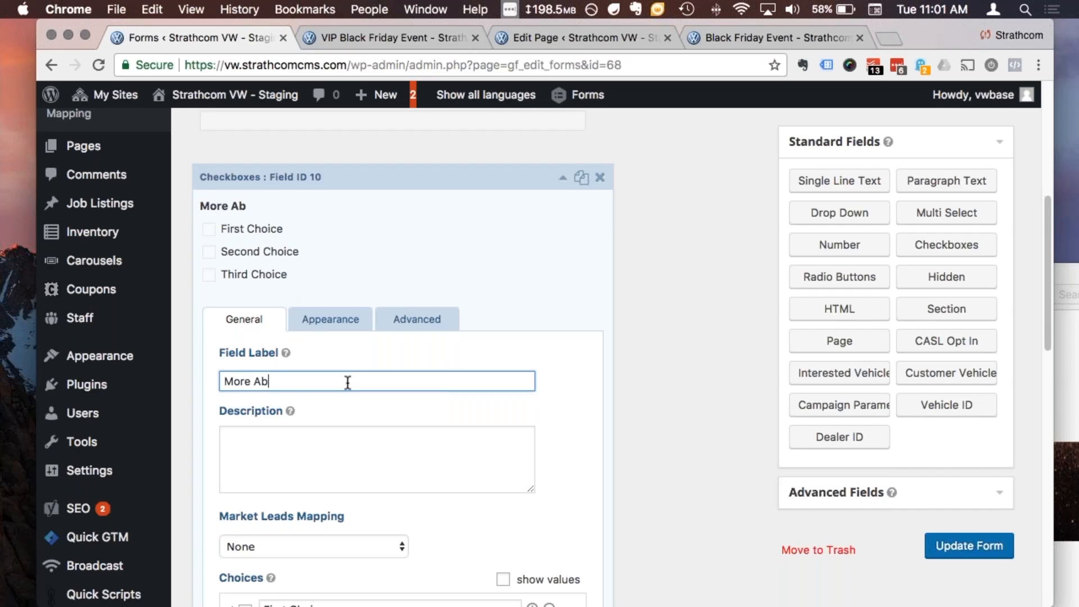
pyautogui.write('out Me')
# Clear the placeholder text of the new checkbox field's first choice
pyautogui.moveTo(286, 353)
pyautogui.scroll(-4, 289, 357)
pyautogui.scroll(-3, 352, 241)
pyautogui.tripleClick(352, 253)
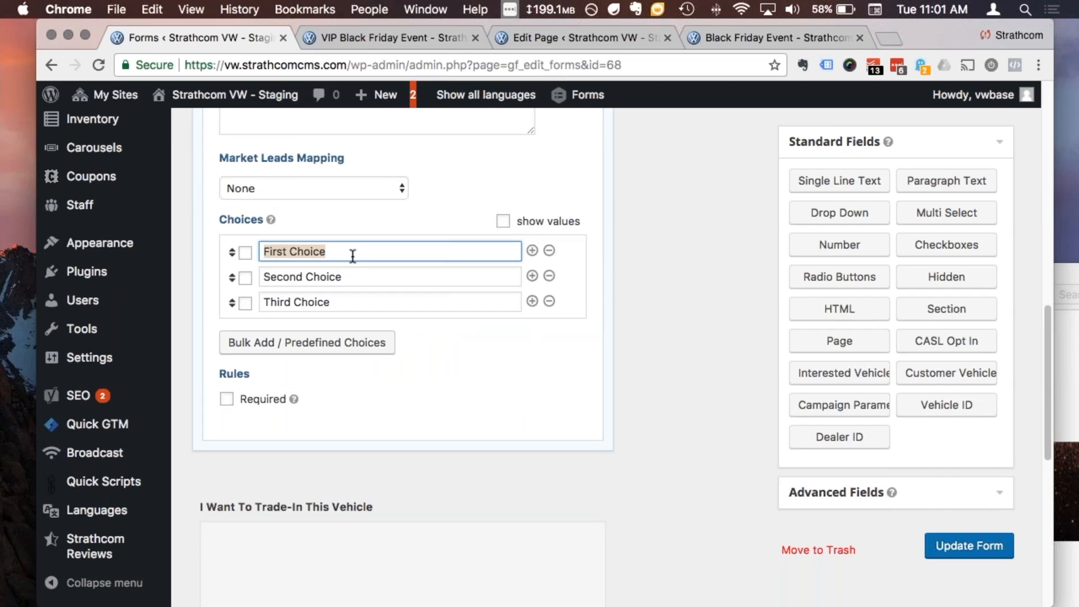
pyautogui.write('Me')
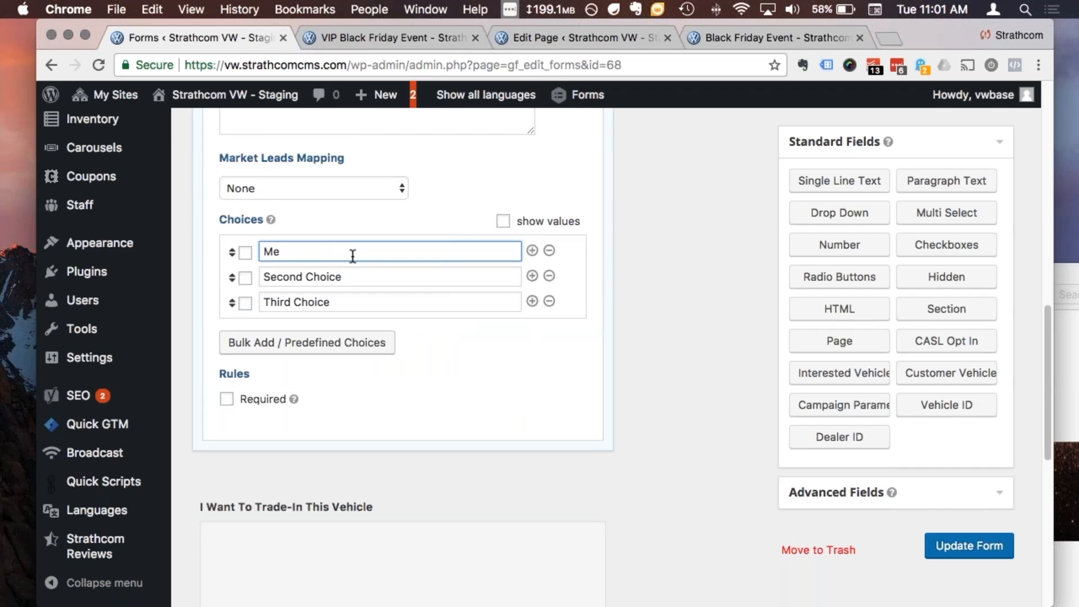
pyautogui.press('BackSpace')
pyautogui.press('BackSpace')
pyautogui.press('BackSpace')
pyautogui.write('He')
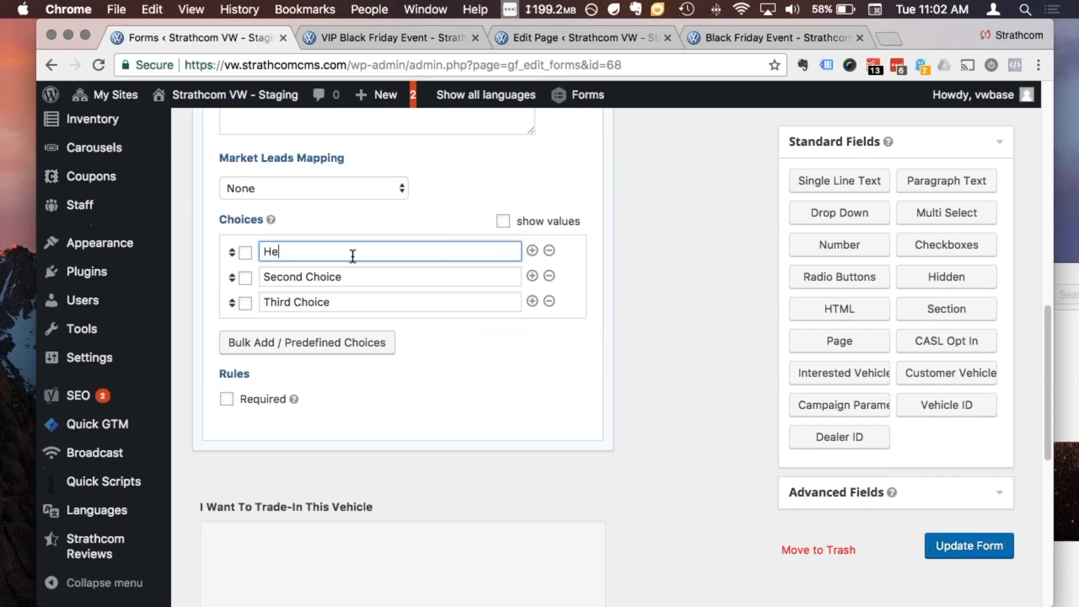
pyautogui.write('lp')
pyautogui.press('BackSpace')
pyautogui.press('BackSpace')
pyautogui.press('BackSpace')
pyautogui.press('BackSpace')
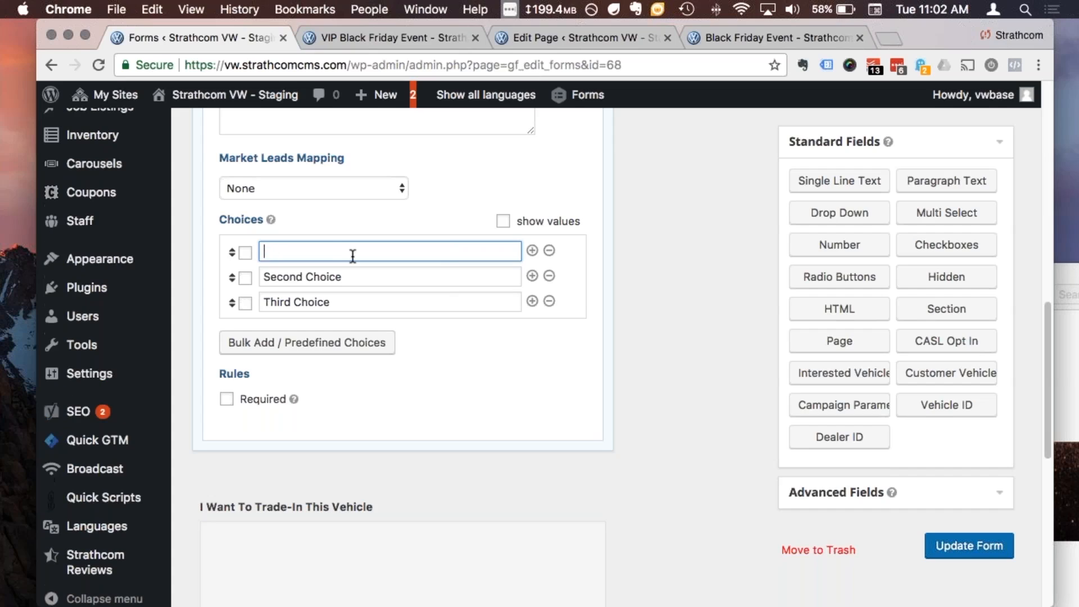
# Set the checkbox field's label to "Help Me Find The Best Deals"
pyautogui.scroll(1, 352, 252)
pyautogui.scroll(3, 345, 225)
pyautogui.tripleClick(340, 179)
pyautogui.write('Help Me Find The Best Deals')
# Set the checkbox field's first choice to "I want to trade in my vehicle"
pyautogui.click(394, 411)
pyautogui.write('I')
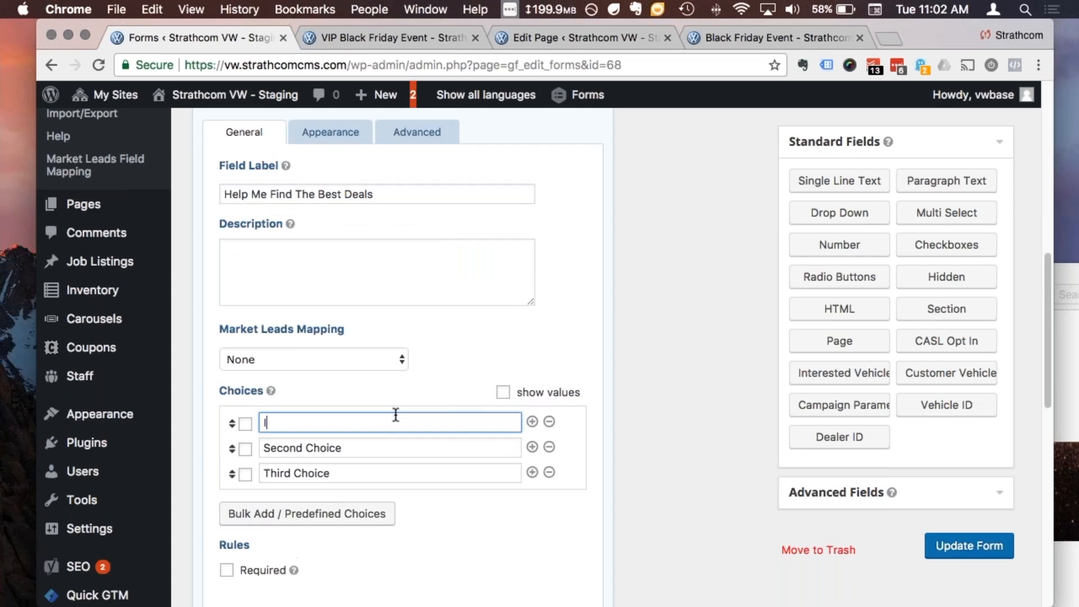
pyautogui.write(' want to trade')
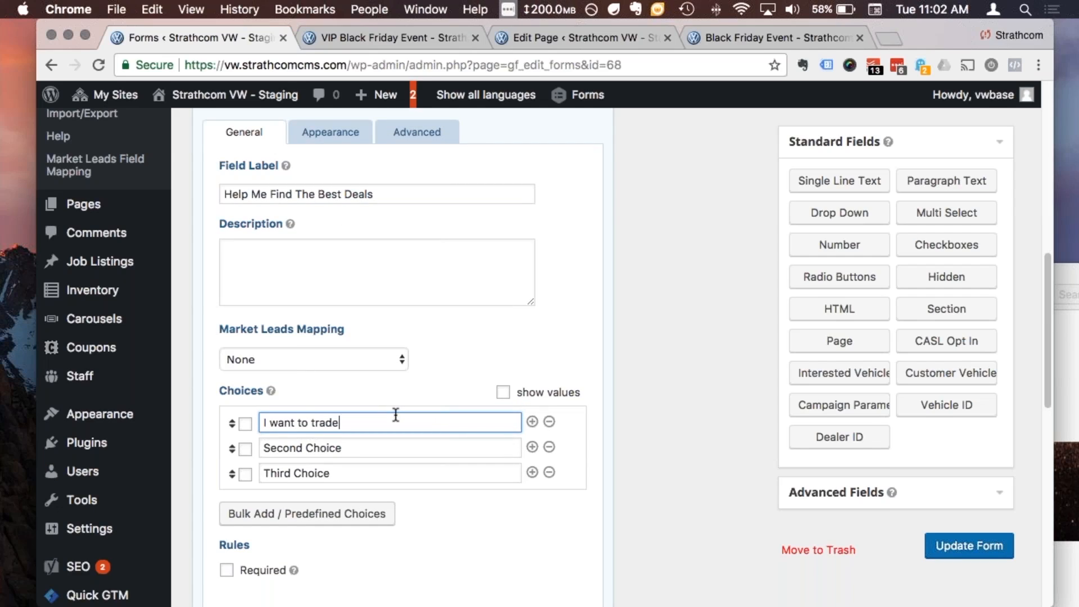
pyautogui.write(' in my vehicle')
# Set the second choice to "I am looking for a specific vehicle" and remove the third choice from the checkbox field
pyautogui.scroll(-1, 396, 281)
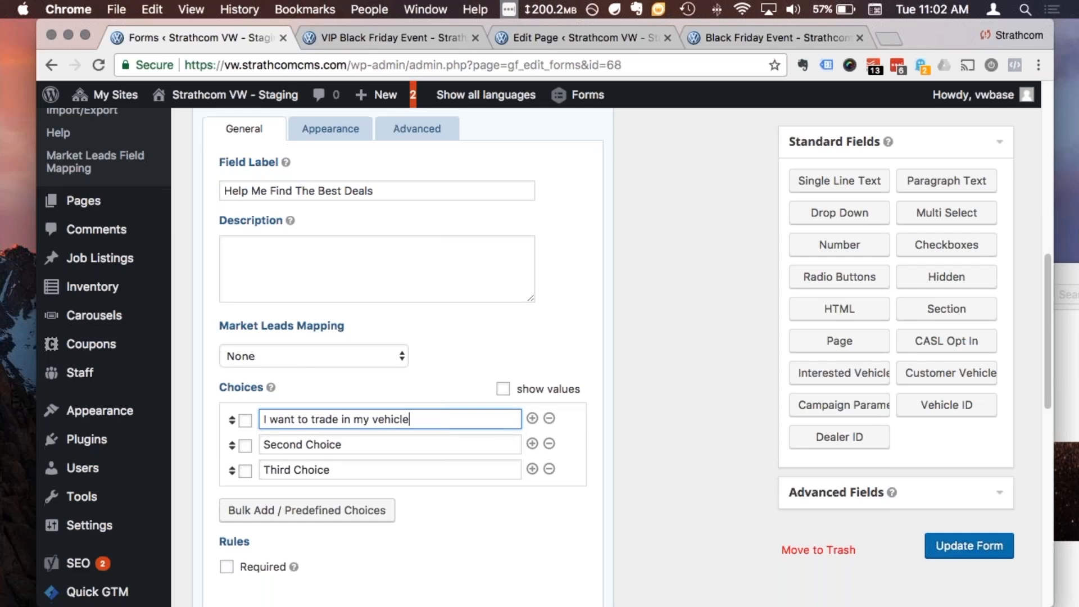
pyautogui.tripleClick(327, 442)
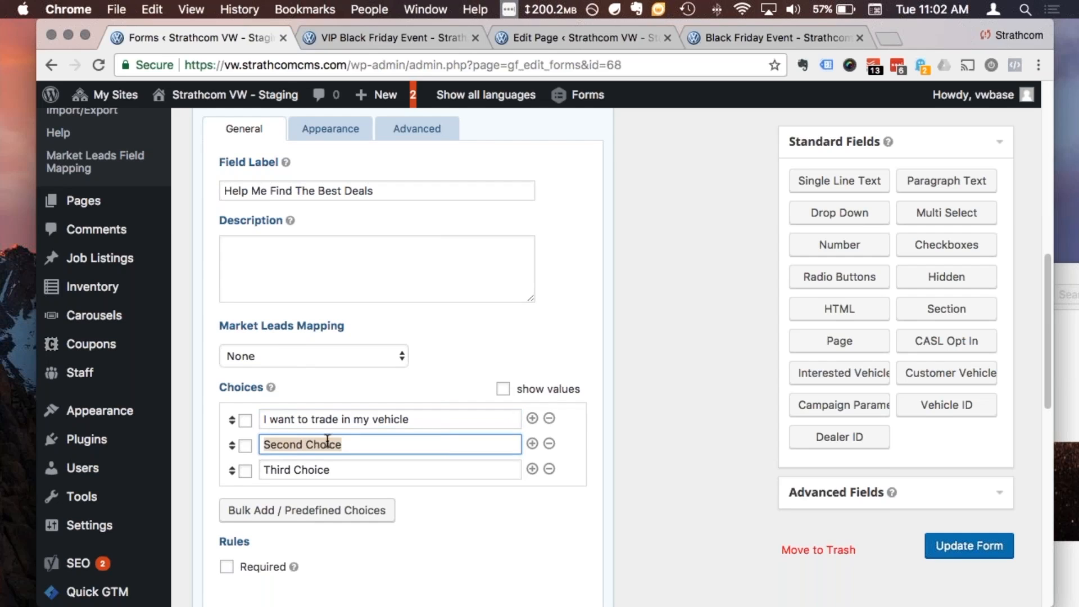
pyautogui.write('I am looking for a specific vehicle')
pyautogui.click(551, 469)
pyautogui.scroll(-1, 562, 429)
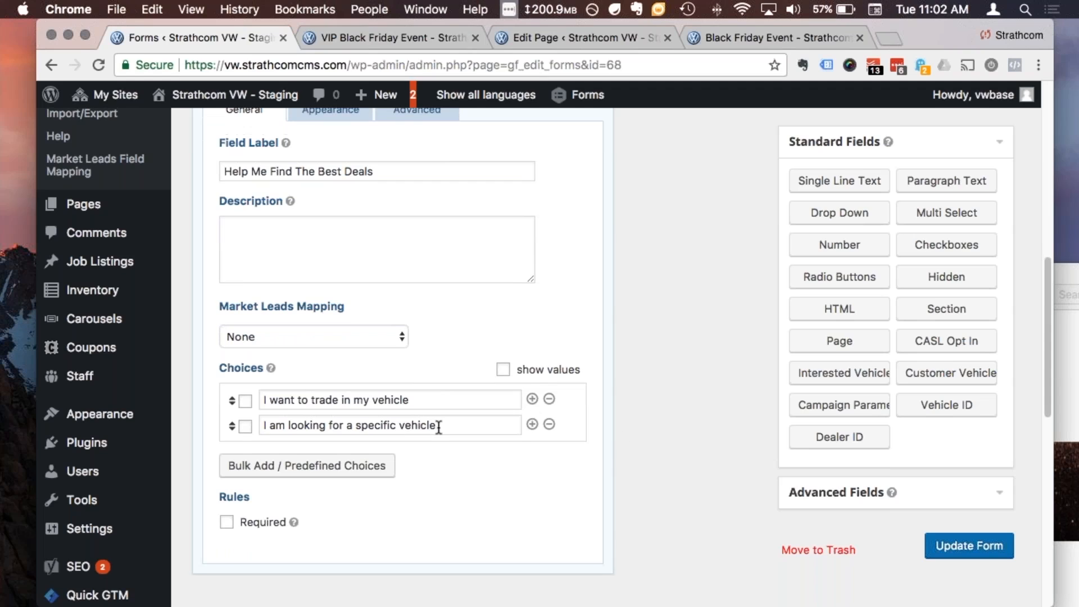
pyautogui.scroll(5, 438, 428)
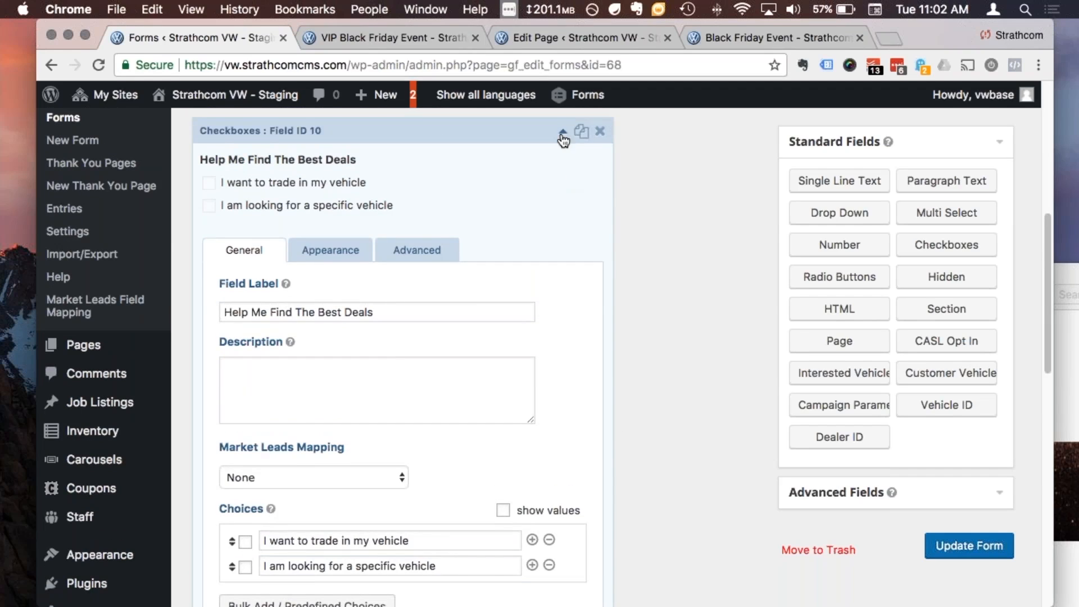
pyautogui.click(563, 134)
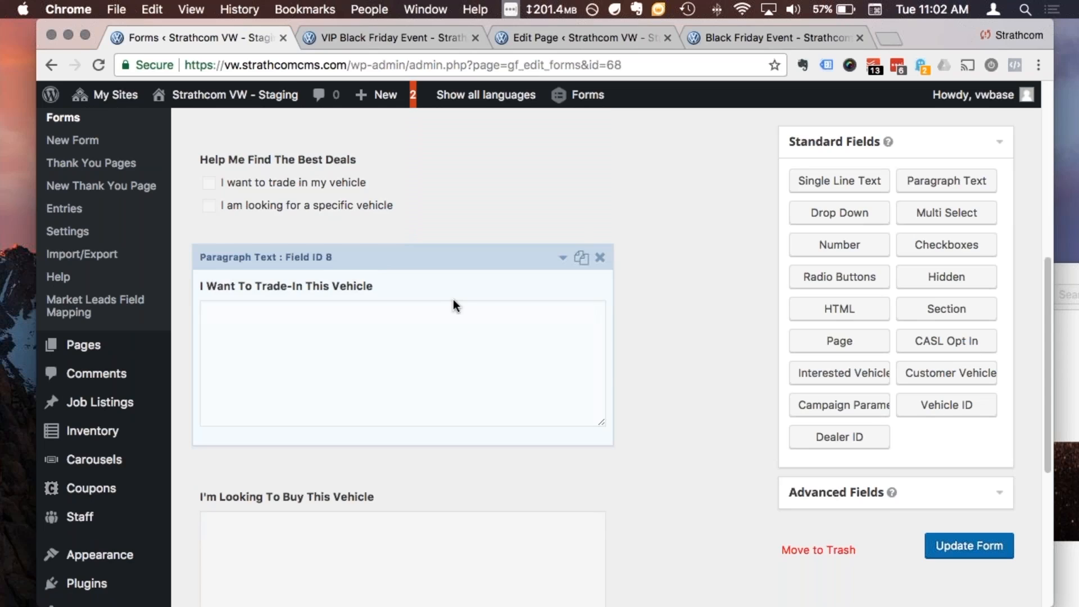
# Enable conditional logic for the I Want To Trade-In This Vehicle paragraph field
pyautogui.click(448, 253)
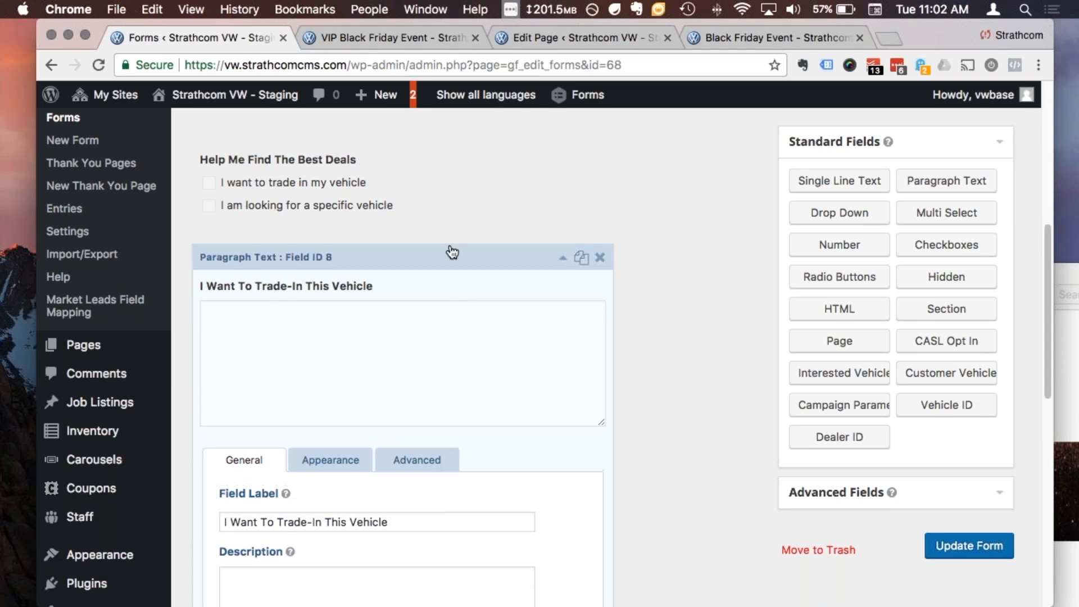
pyautogui.scroll(-1, 322, 329)
pyautogui.scroll(-5, 472, 323)
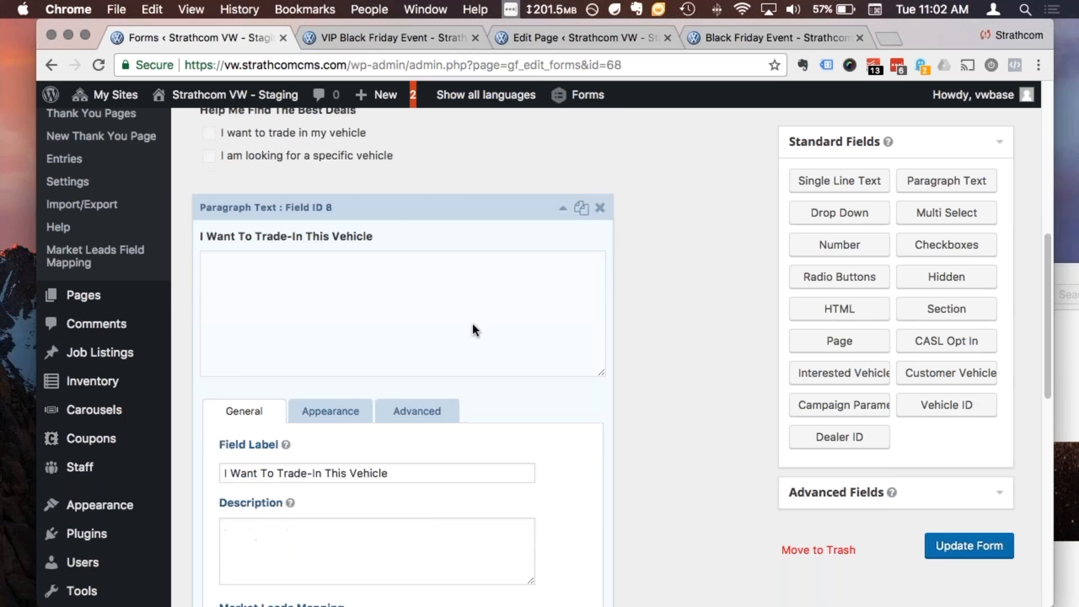
pyautogui.click(422, 344)
pyautogui.scroll(-7, 423, 344)
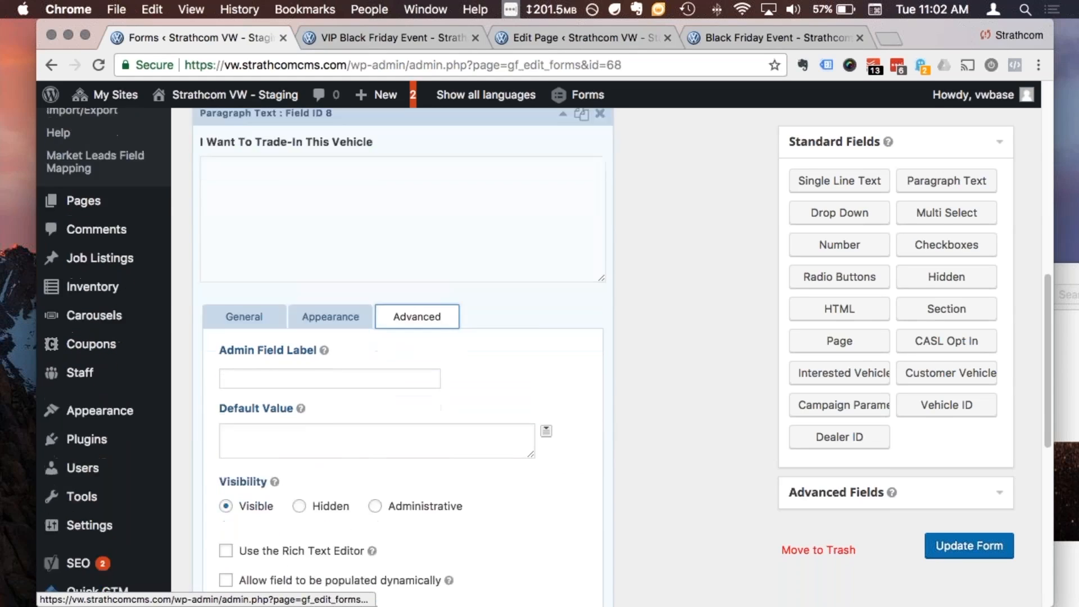
pyautogui.click(225, 470)
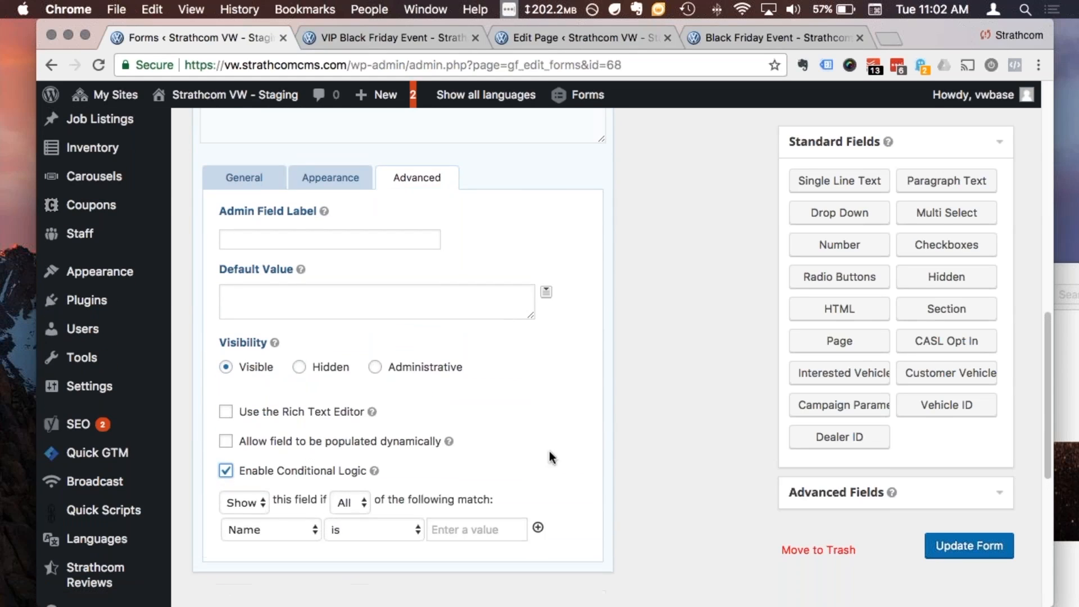
# Set the trade-in field's rule to show it when Help Me Find The Best Deals is "I want to trade in my vehicle"
pyautogui.scroll(-1, 562, 448)
pyautogui.click(259, 522)
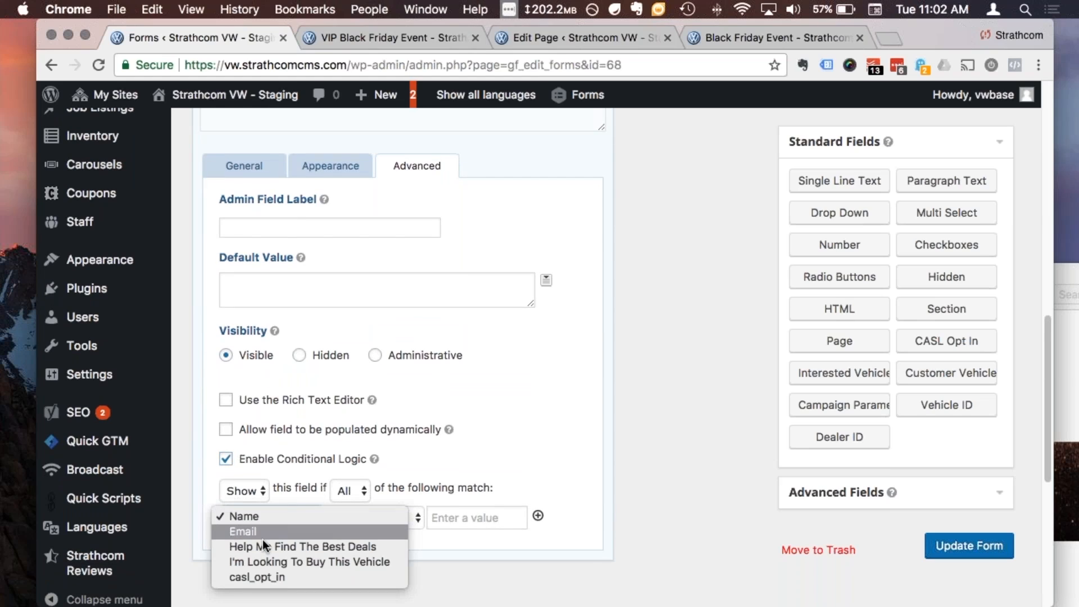
pyautogui.click(357, 544)
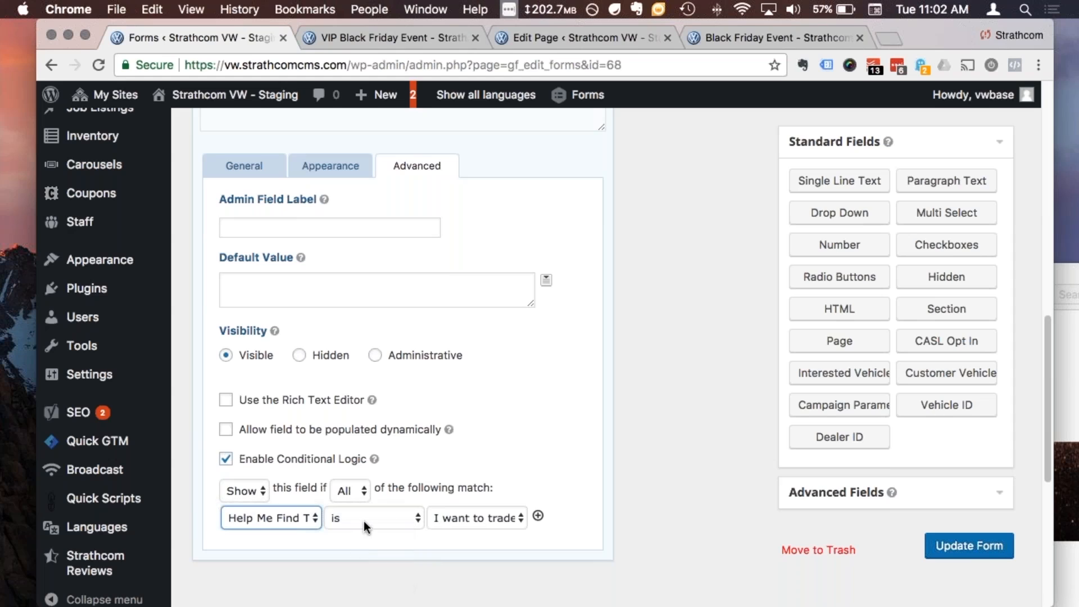
pyautogui.click(433, 519)
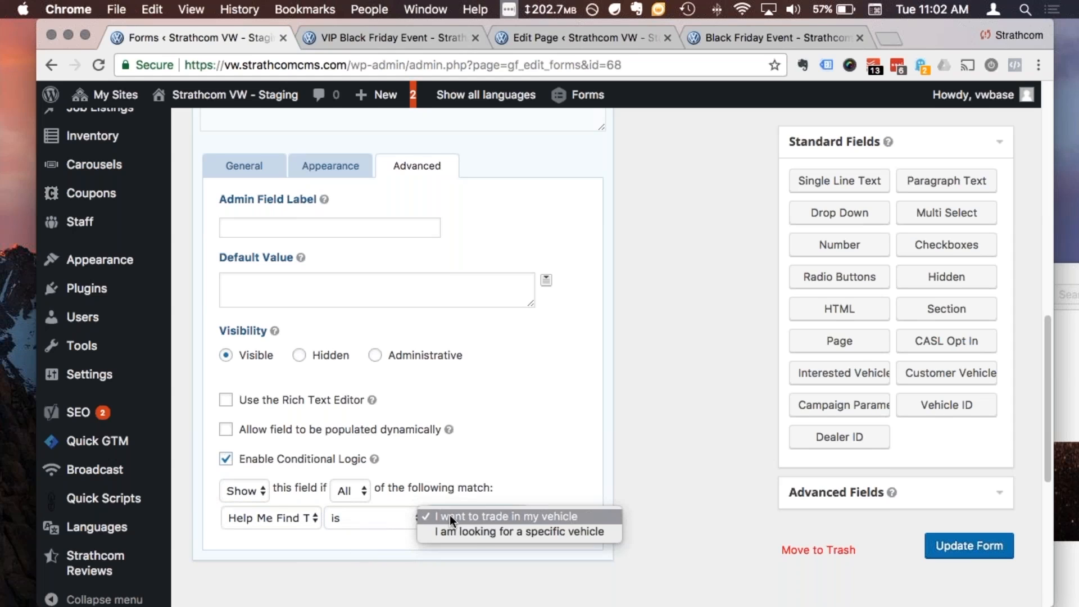
pyautogui.click(509, 513)
pyautogui.scroll(7, 610, 441)
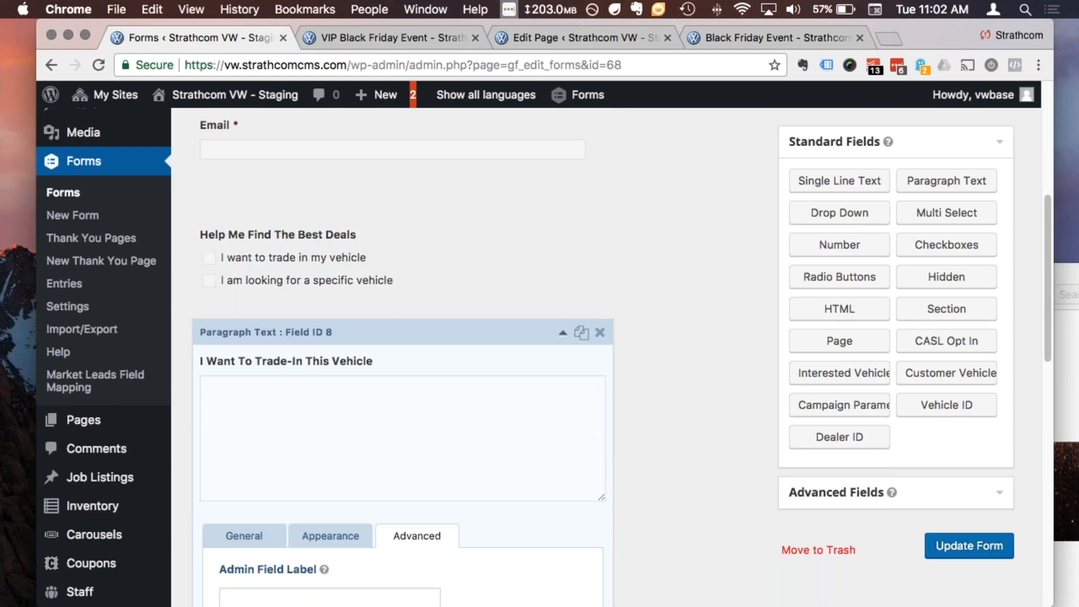
pyautogui.click(562, 333)
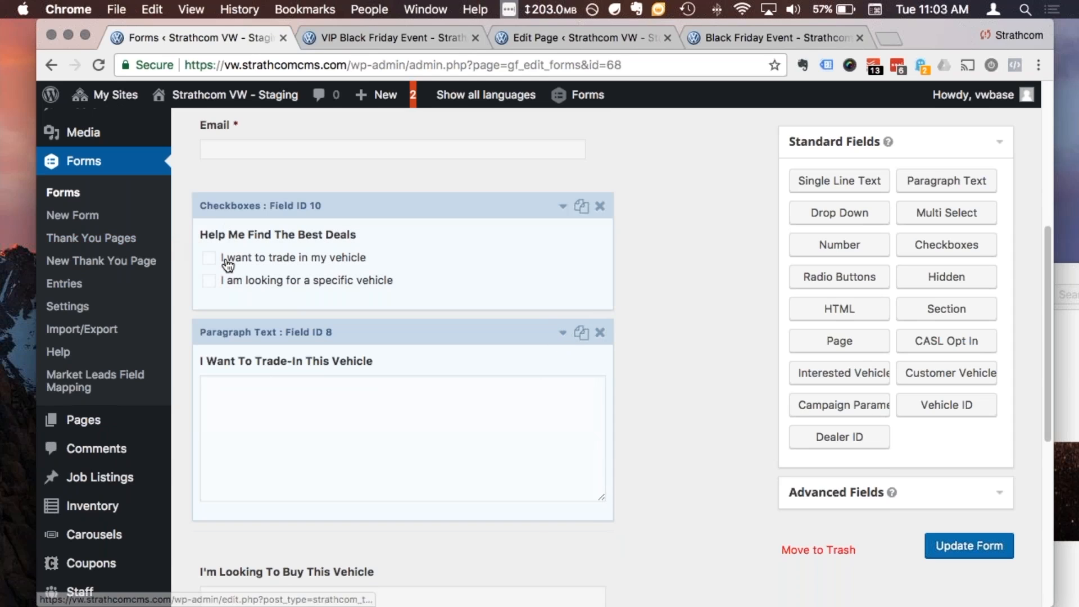
pyautogui.scroll(-4, 591, 405)
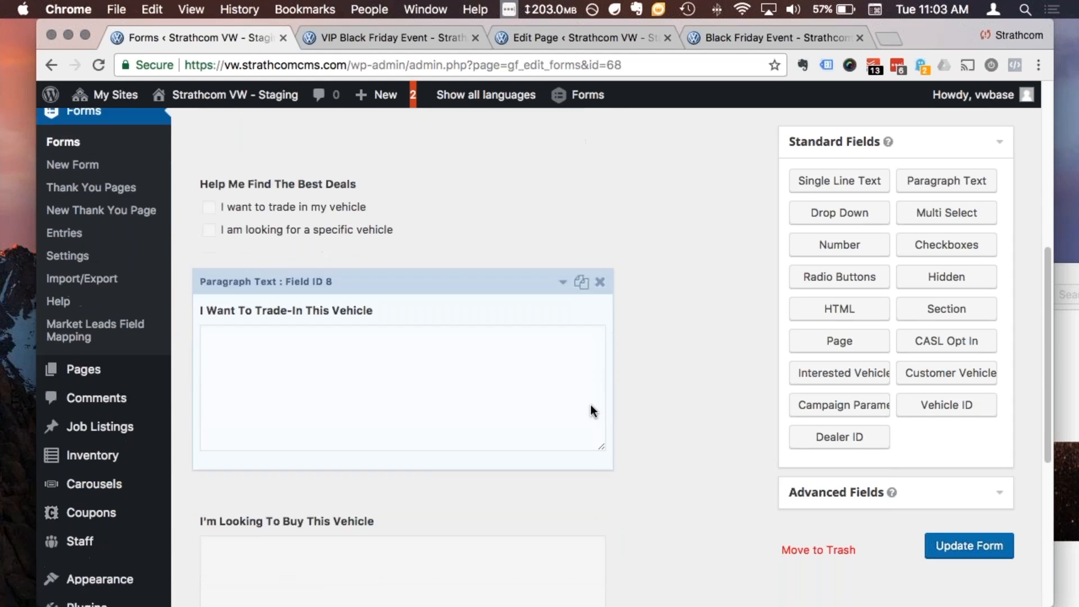
# Enable conditional logic for the I'm Looking To Buy This Vehicle paragraph field
pyautogui.click(563, 330)
pyautogui.scroll(-6, 403, 364)
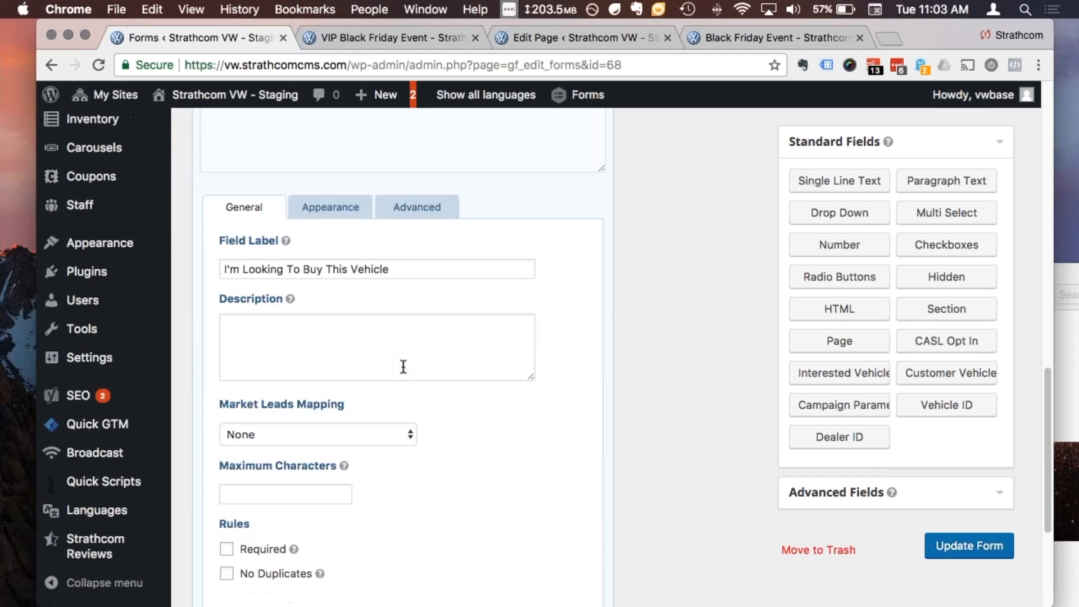
pyautogui.scroll(2, 404, 325)
pyautogui.click(417, 321)
pyautogui.scroll(-5, 417, 321)
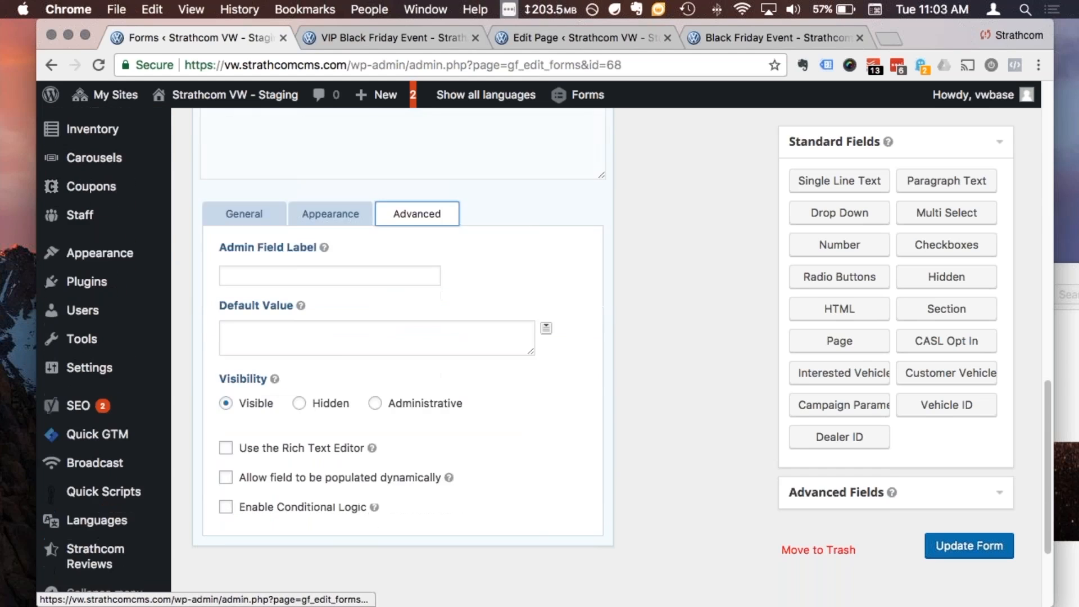
# Show the buying field when Help Me Find The Best Deals is "I am looking for a specific vehicle", and update the form
pyautogui.click(289, 420)
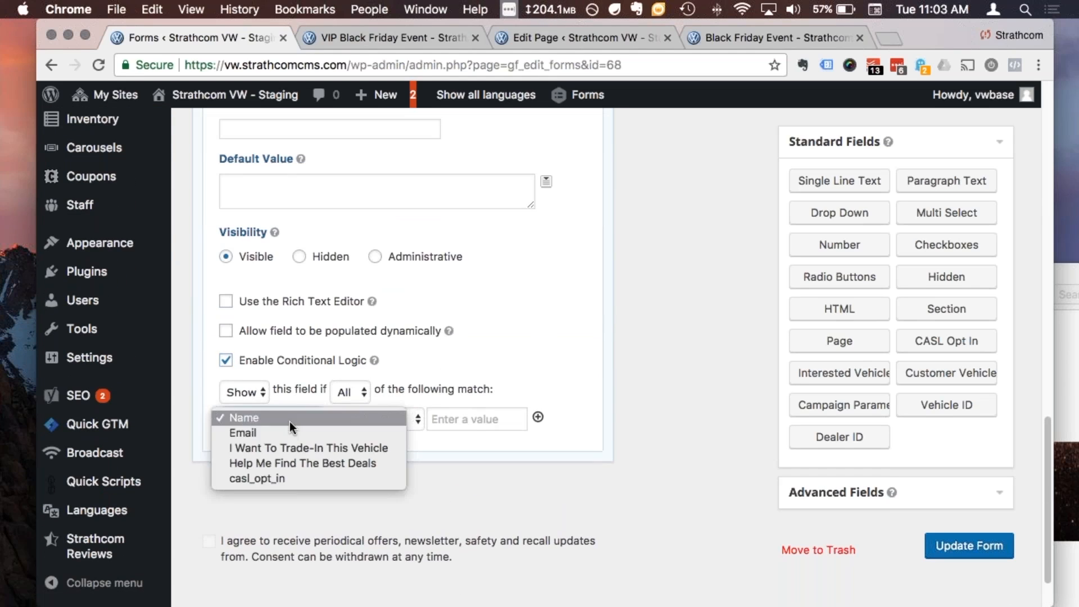
pyautogui.click(269, 463)
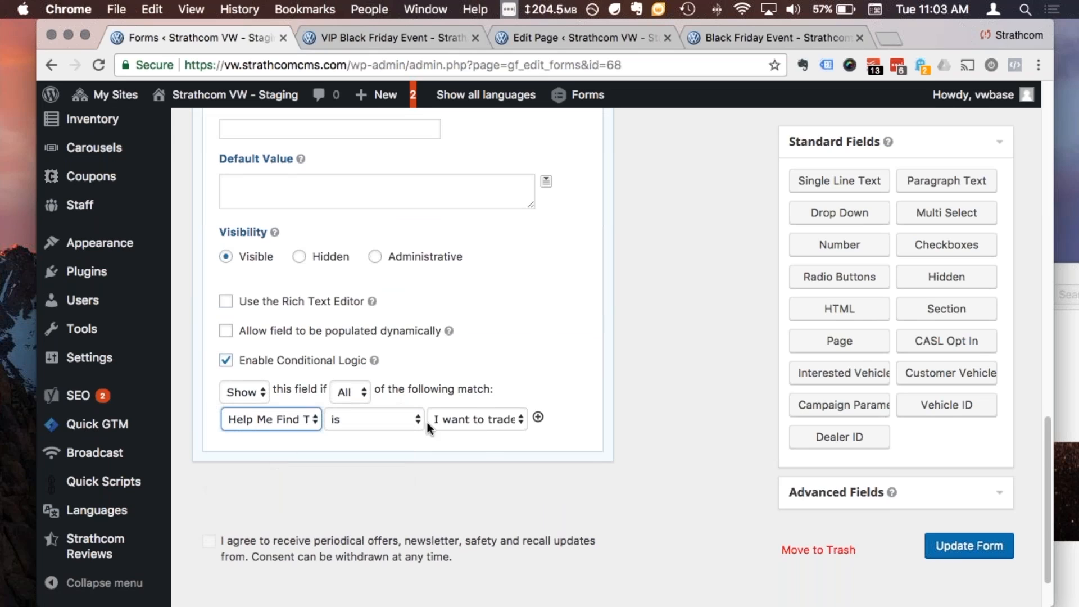
pyautogui.click(463, 420)
pyautogui.click(469, 433)
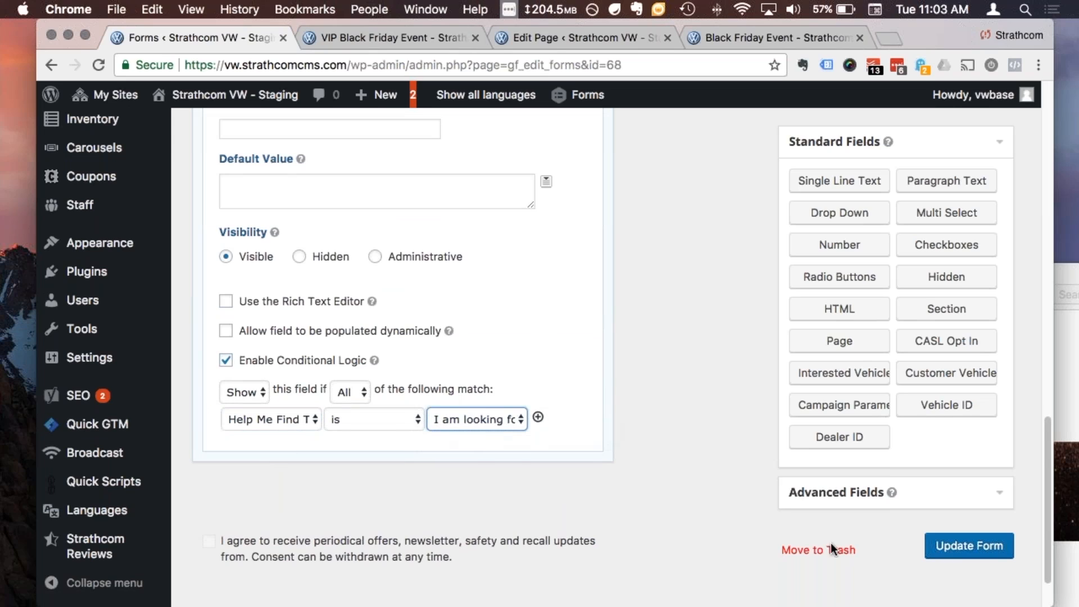
pyautogui.click(996, 552)
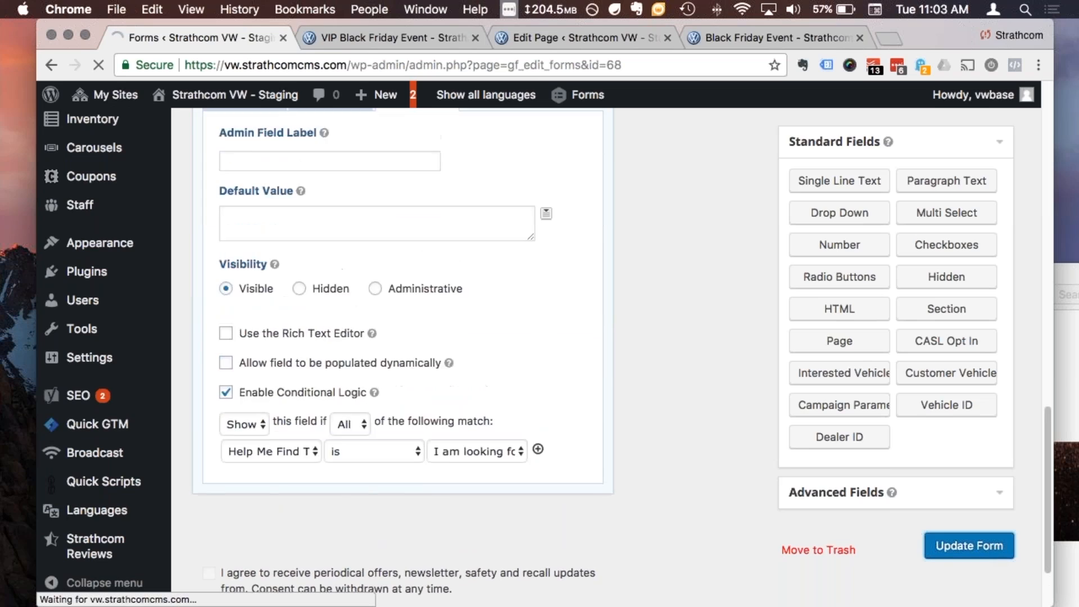
pyautogui.scroll(-1, 282, 423)
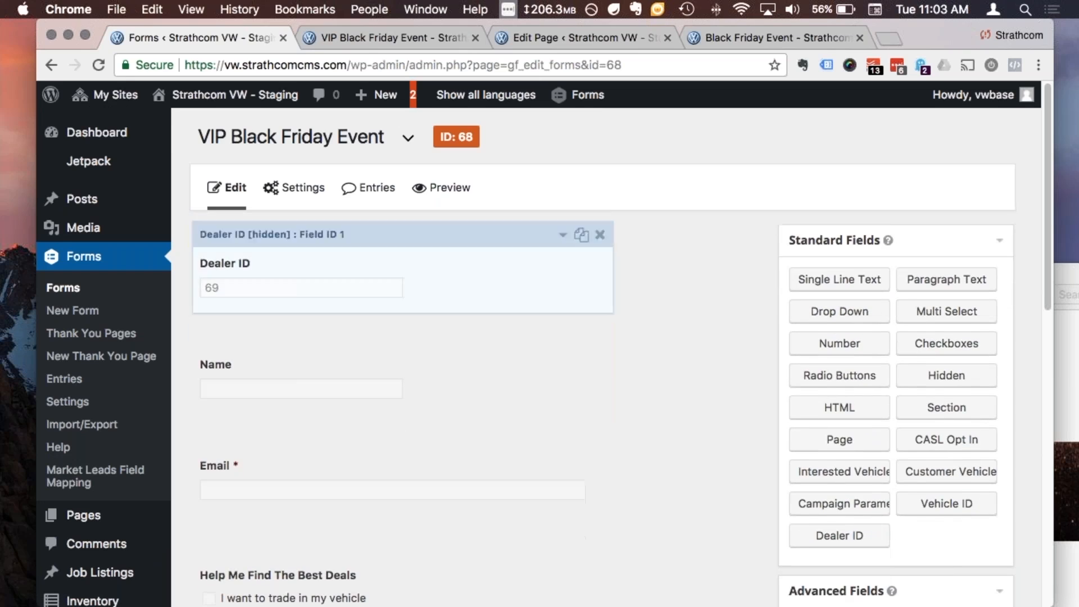
# Reload the VIP Black Friday Event page and test the conditional fields by ticking both Help Me Find The Best Deals checkboxes
pyautogui.click(386, 41)
pyautogui.click(97, 69)
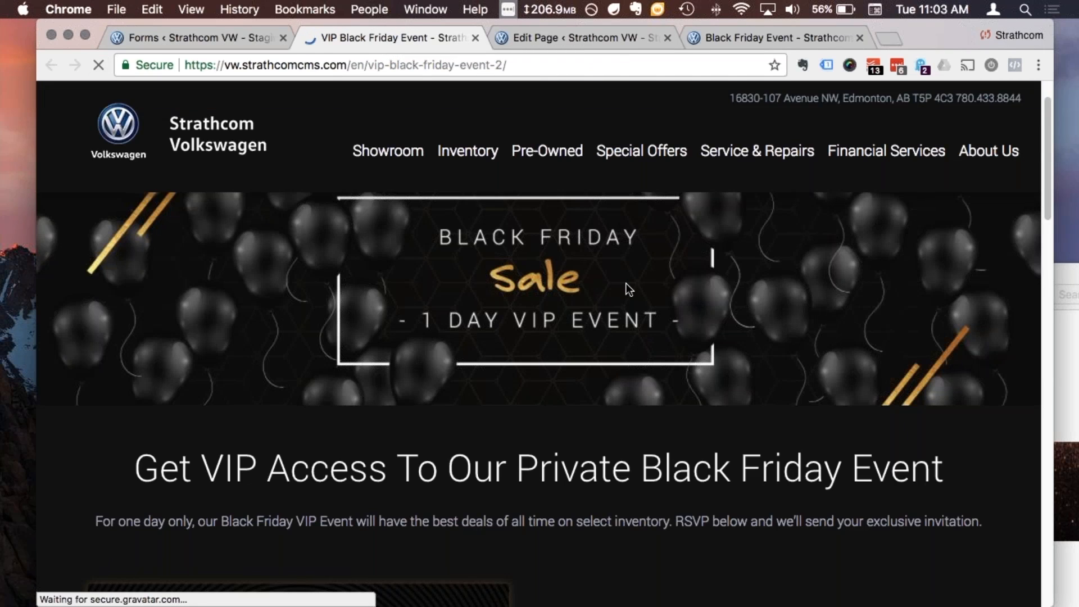
pyautogui.scroll(-5, 675, 269)
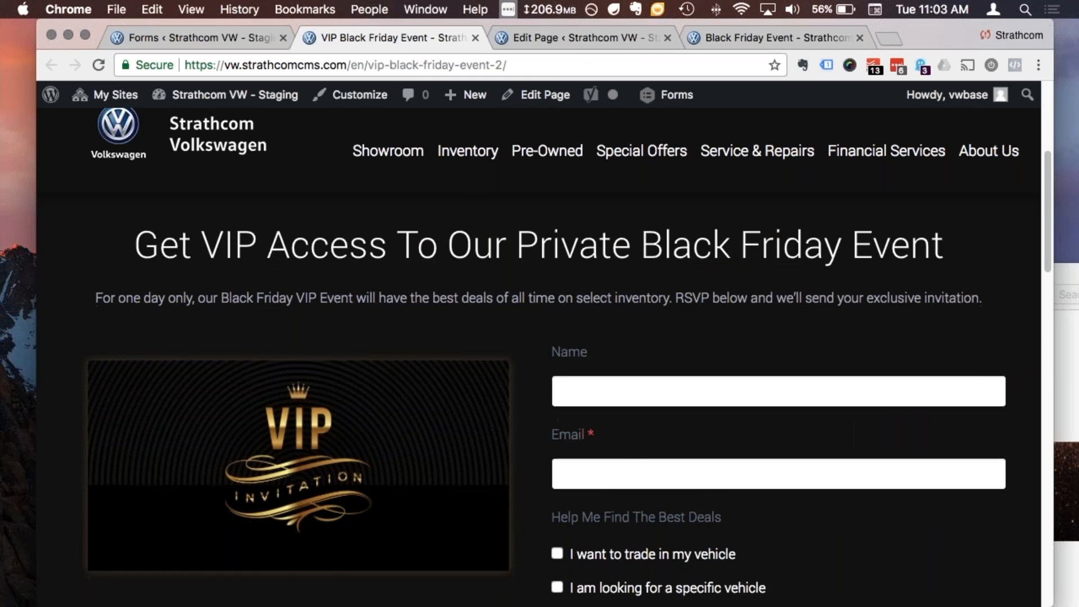
pyautogui.scroll(-1, 568, 388)
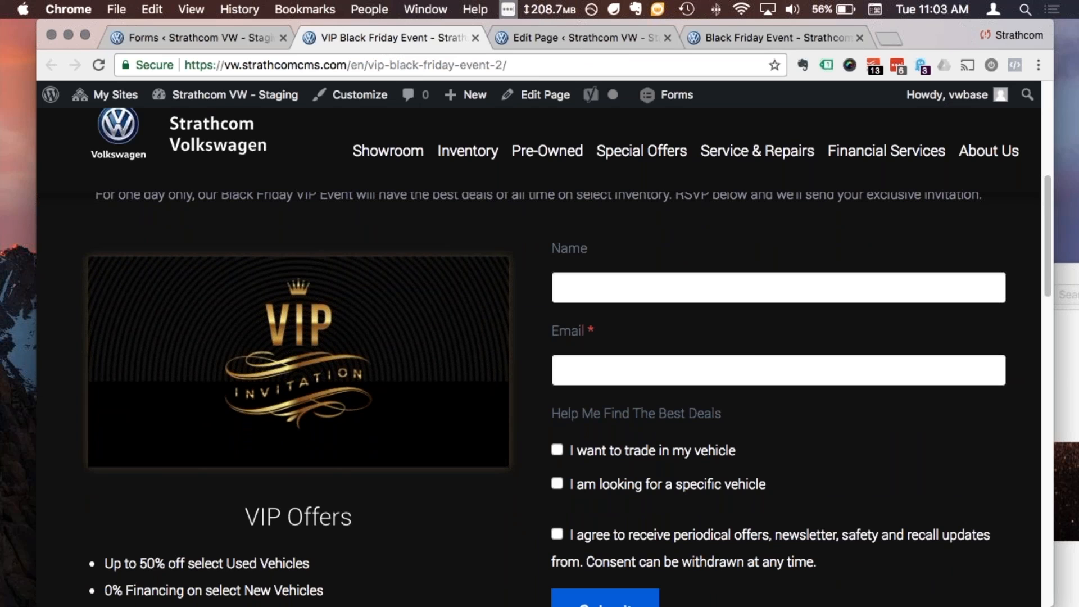
pyautogui.click(704, 454)
pyautogui.scroll(-1, 582, 472)
pyautogui.click(581, 463)
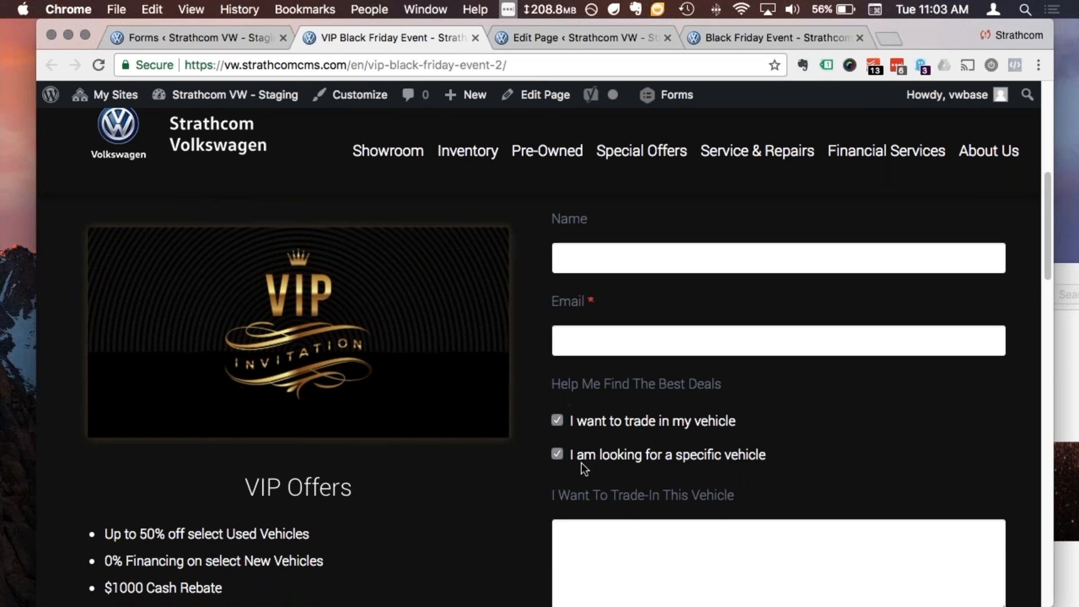
pyautogui.scroll(-5, 581, 463)
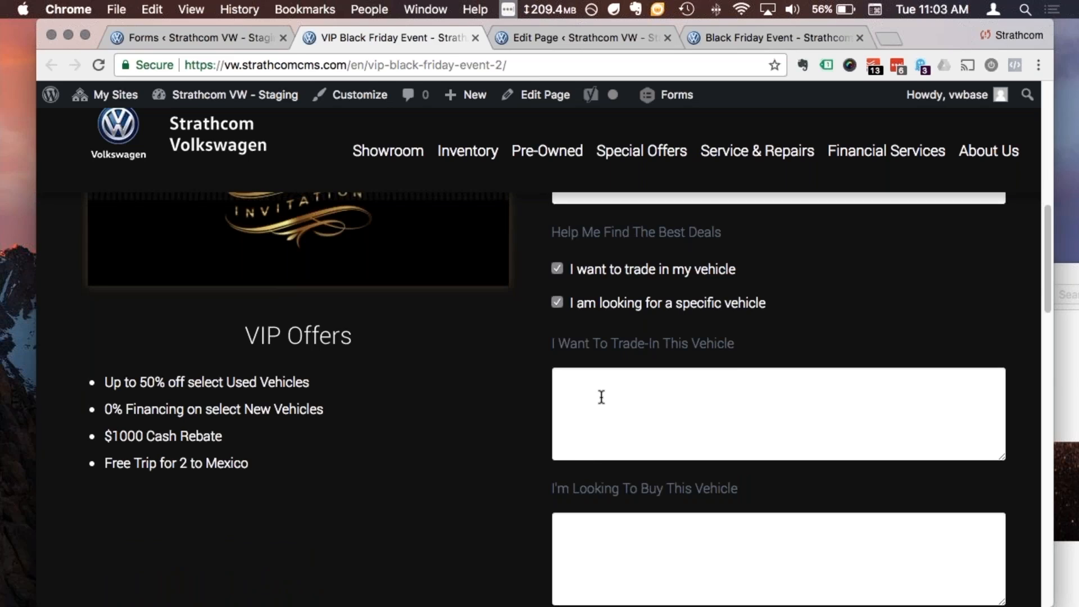
# Try out both conditional vehicle text areas on the page, and untick both Help Me Find The Best Deals checkboxes
pyautogui.click(599, 397)
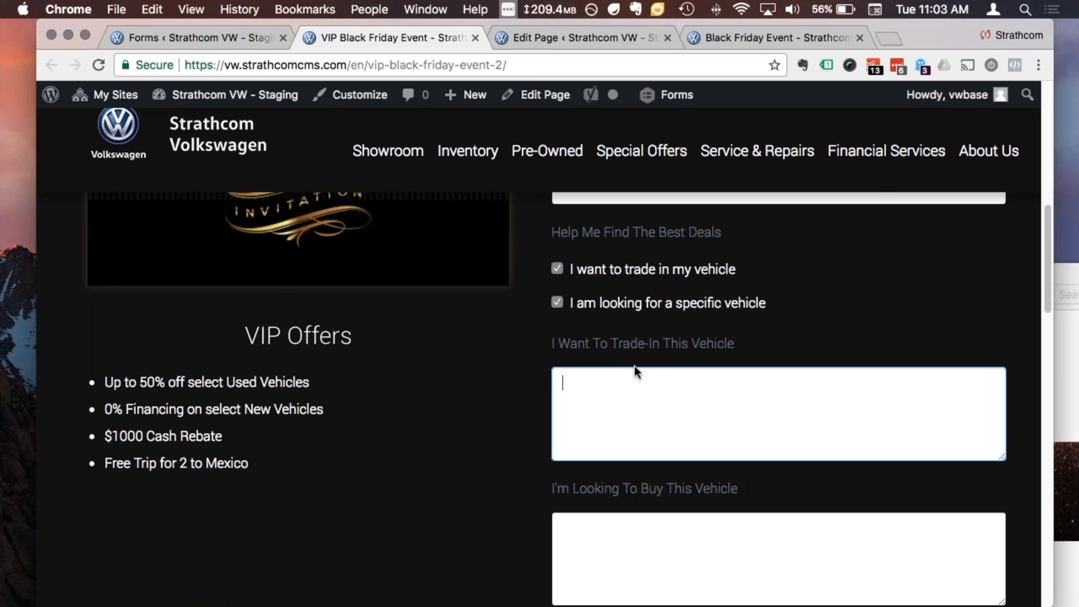
pyautogui.click(683, 408)
pyautogui.click(514, 378)
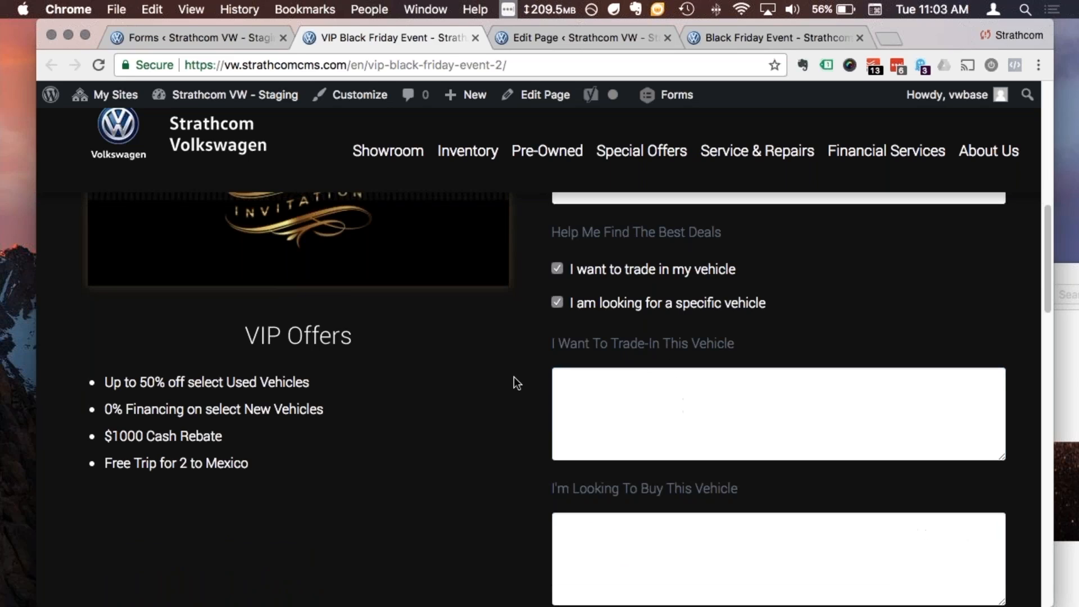
pyautogui.click(682, 557)
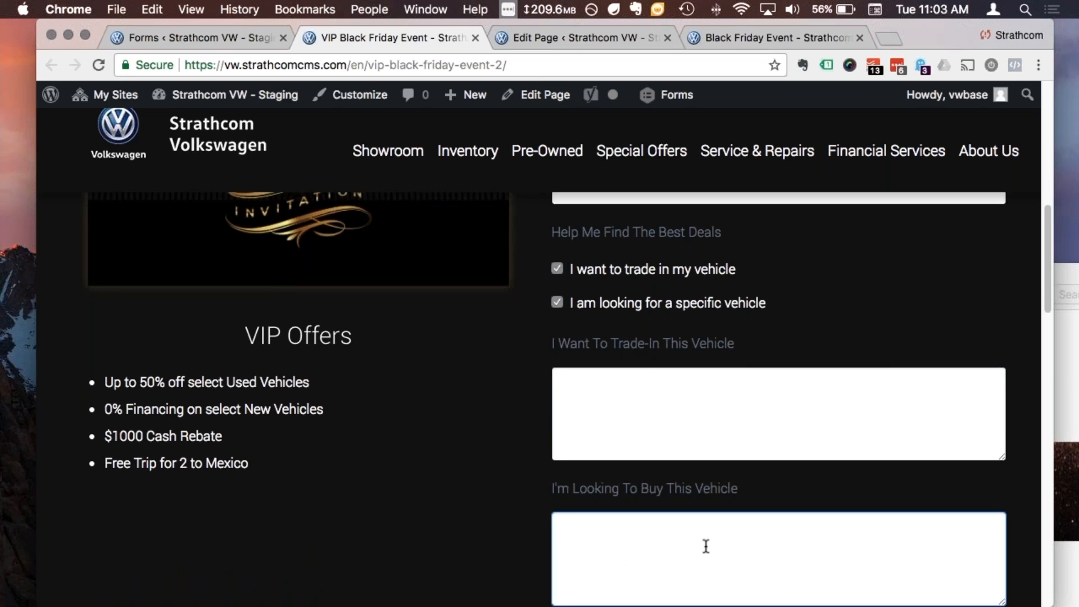
pyautogui.click(652, 304)
pyautogui.click(647, 269)
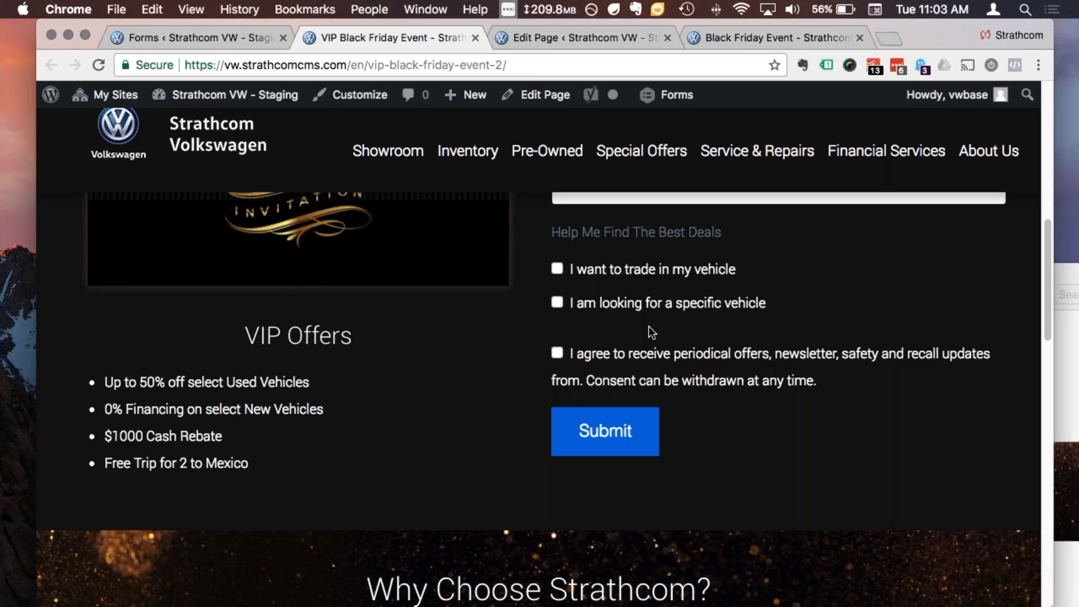
# Review the page's form with only "I want to trade in my vehicle" ticked, from the Name field to the submit button
pyautogui.scroll(2, 649, 326)
pyautogui.scroll(2, 649, 327)
pyautogui.scroll(-1, 659, 338)
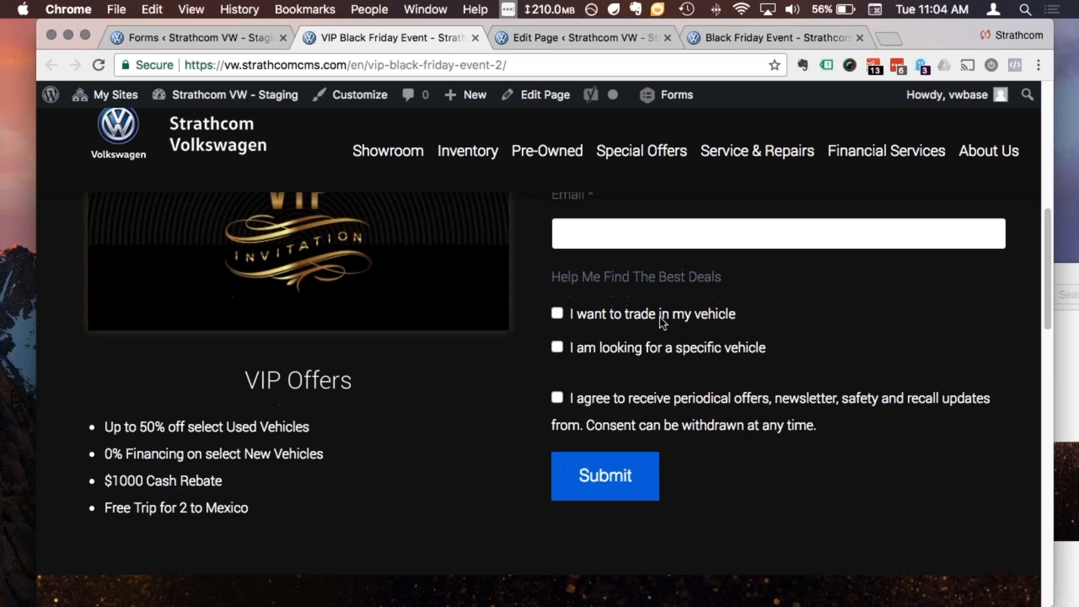
pyautogui.scroll(7, 660, 317)
pyautogui.scroll(-4, 656, 323)
pyautogui.scroll(-1, 660, 329)
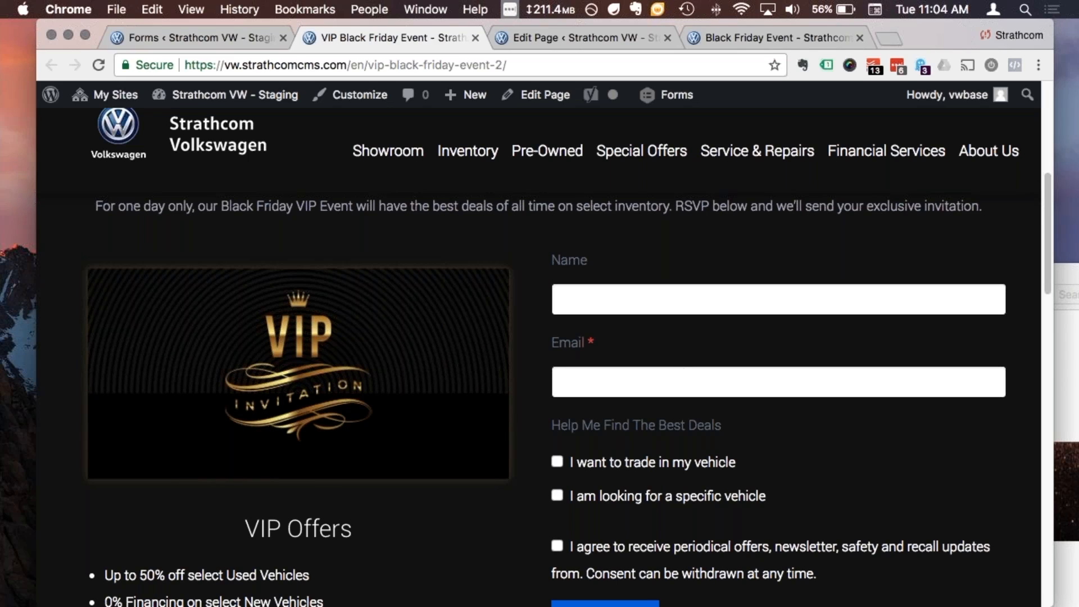
pyautogui.click(650, 465)
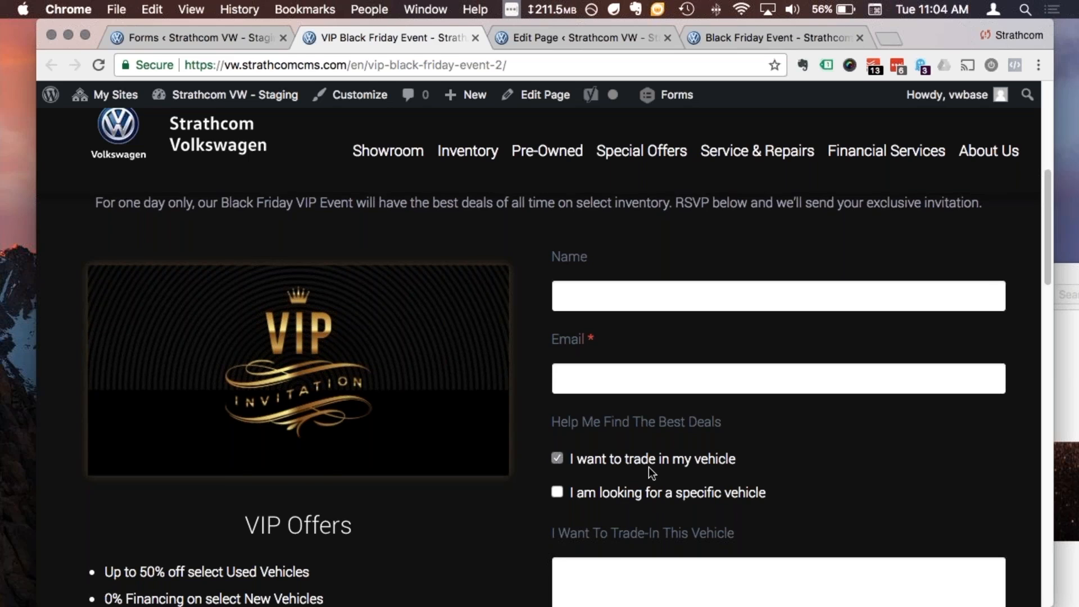
pyautogui.scroll(-2, 648, 467)
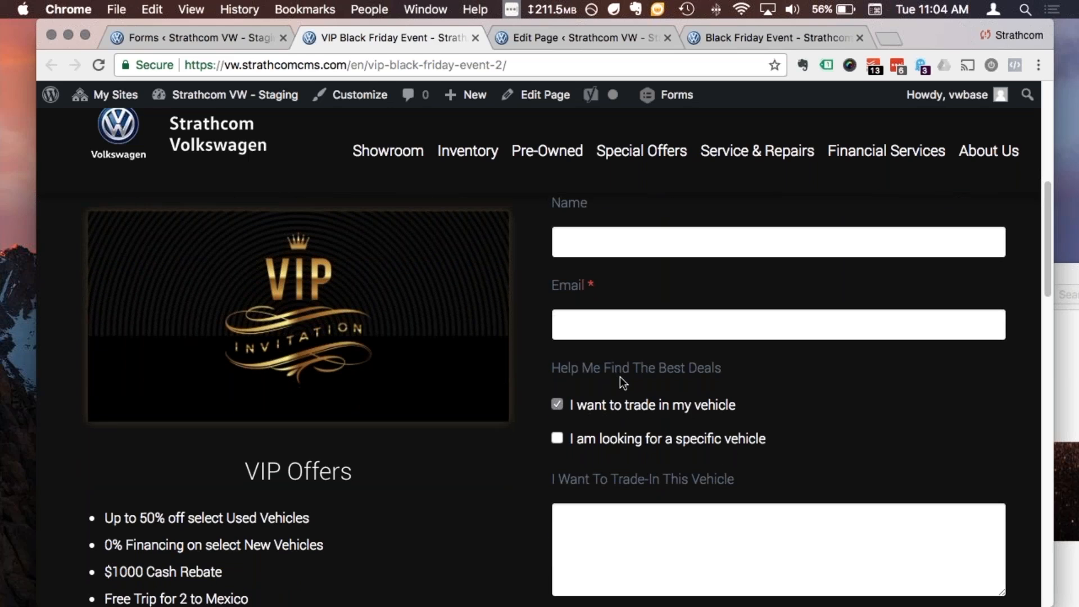
pyautogui.scroll(-2, 619, 376)
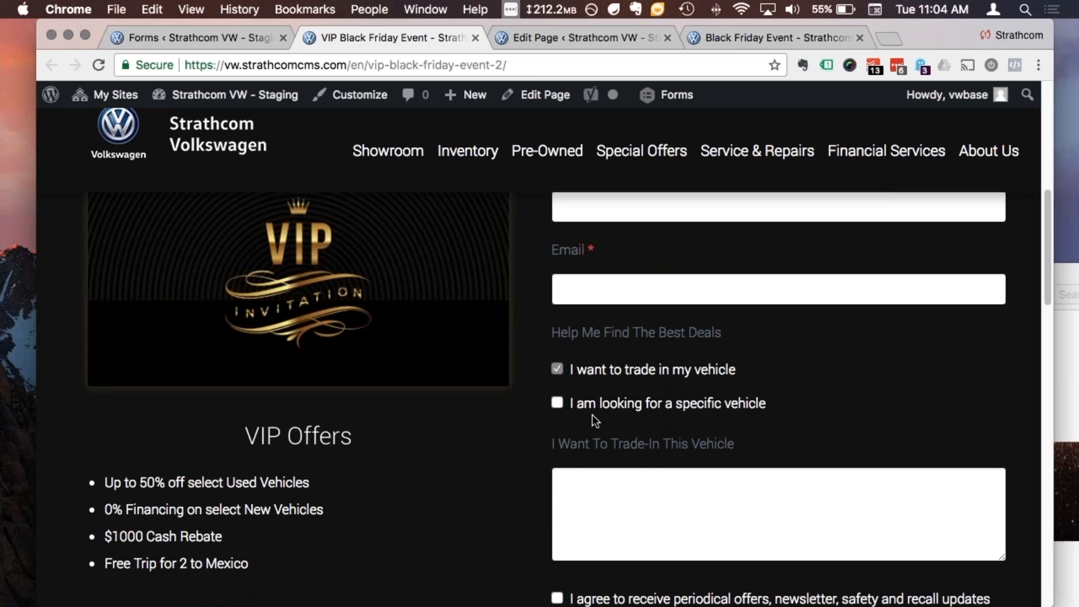
pyautogui.scroll(-5, 569, 407)
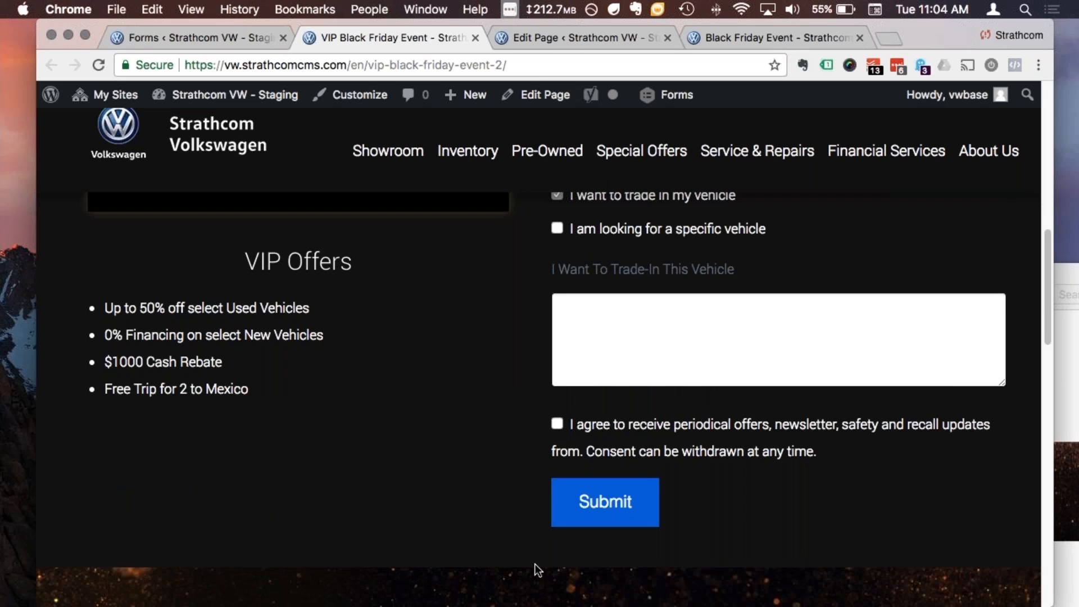
# In the VIP Black Friday Event form's settings, set the submit button text to "Send Me My Invitation!" and save
pyautogui.click(190, 39)
pyautogui.moveTo(297, 197)
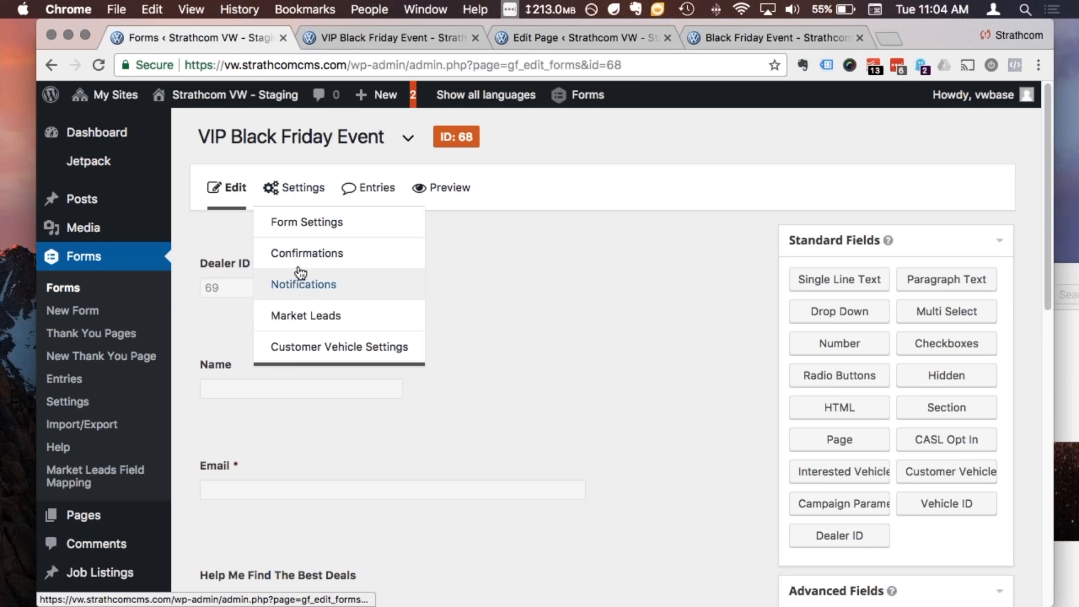
pyautogui.click(286, 221)
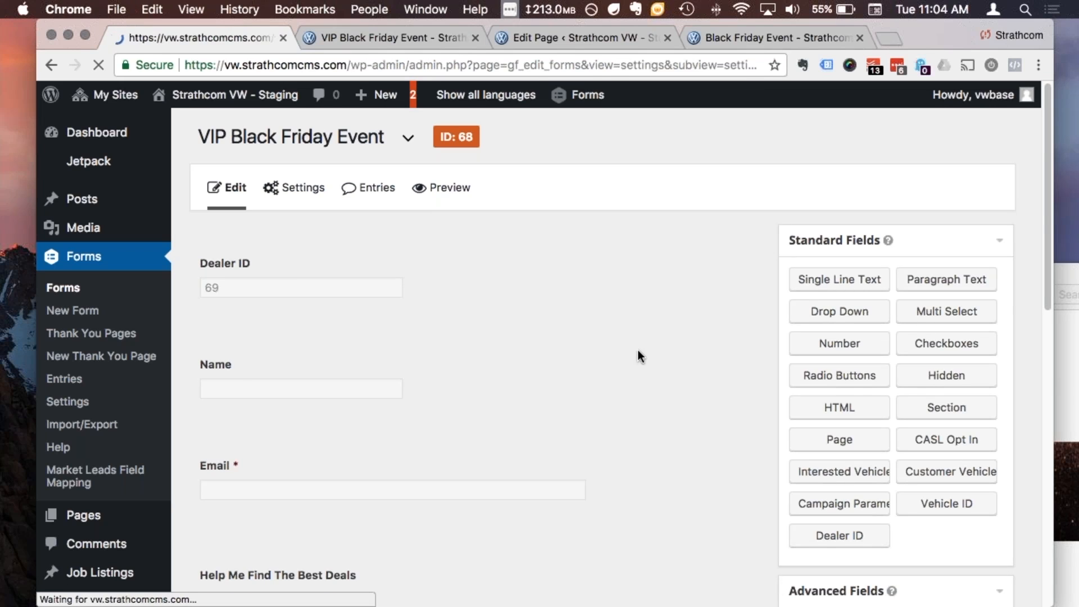
pyautogui.scroll(-5, 645, 312)
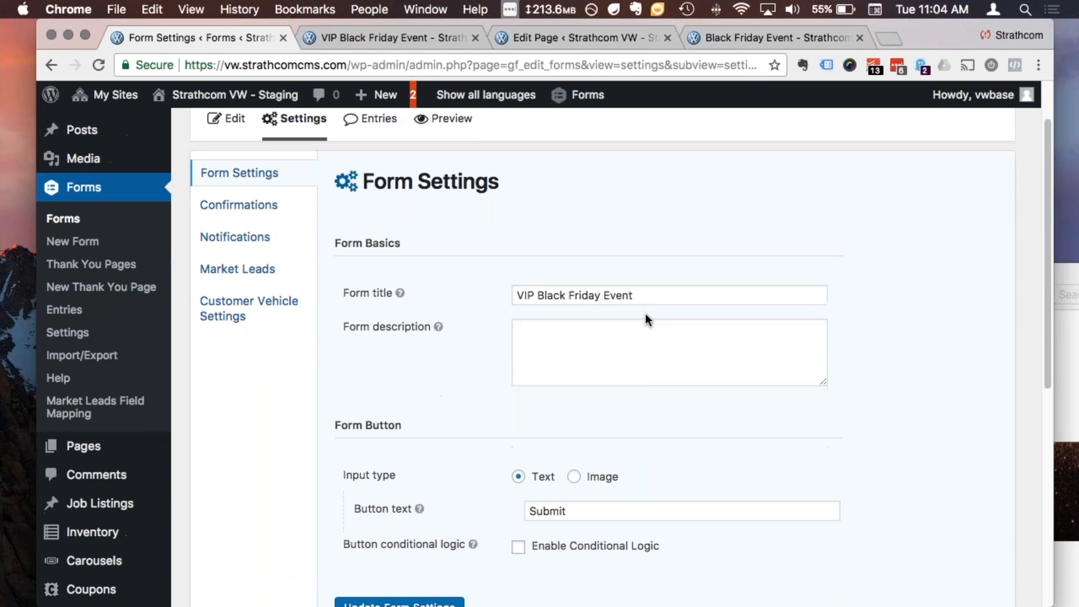
pyautogui.doubleClick(614, 436)
pyautogui.write('Sen')
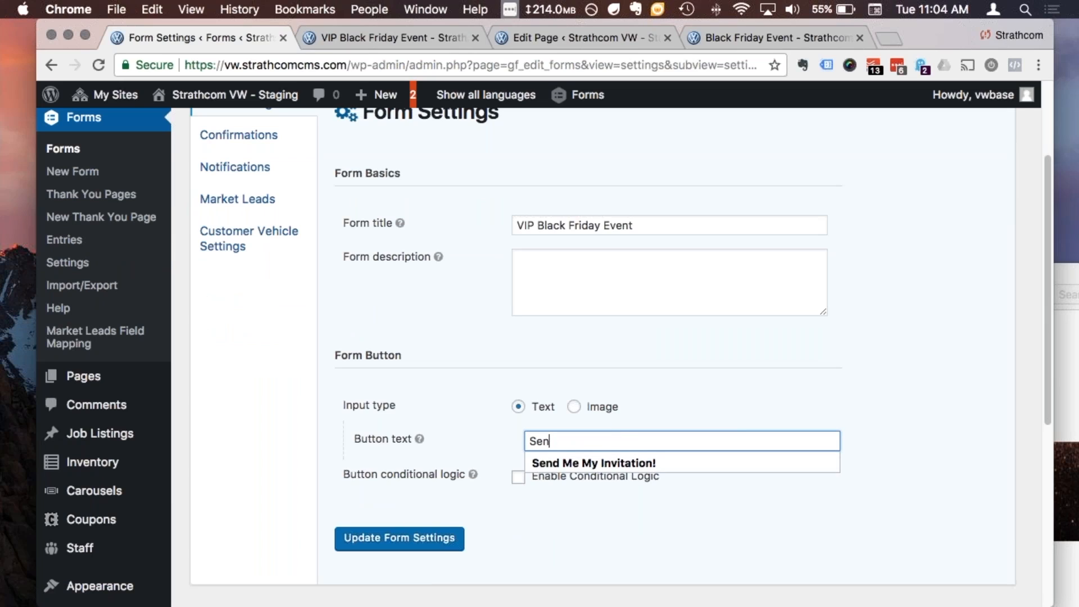
pyautogui.press('Down')
pyautogui.press('Return')
pyautogui.click(423, 542)
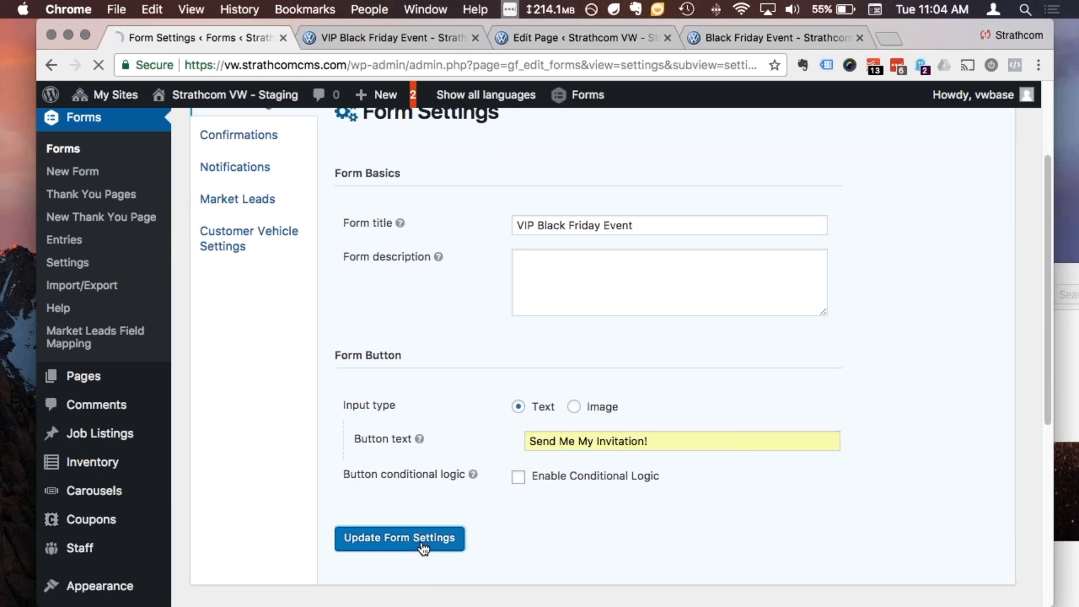
# Reload the VIP Black Friday Event page and examine the form's submit button text and overall layout
pyautogui.click(333, 38)
pyautogui.click(98, 66)
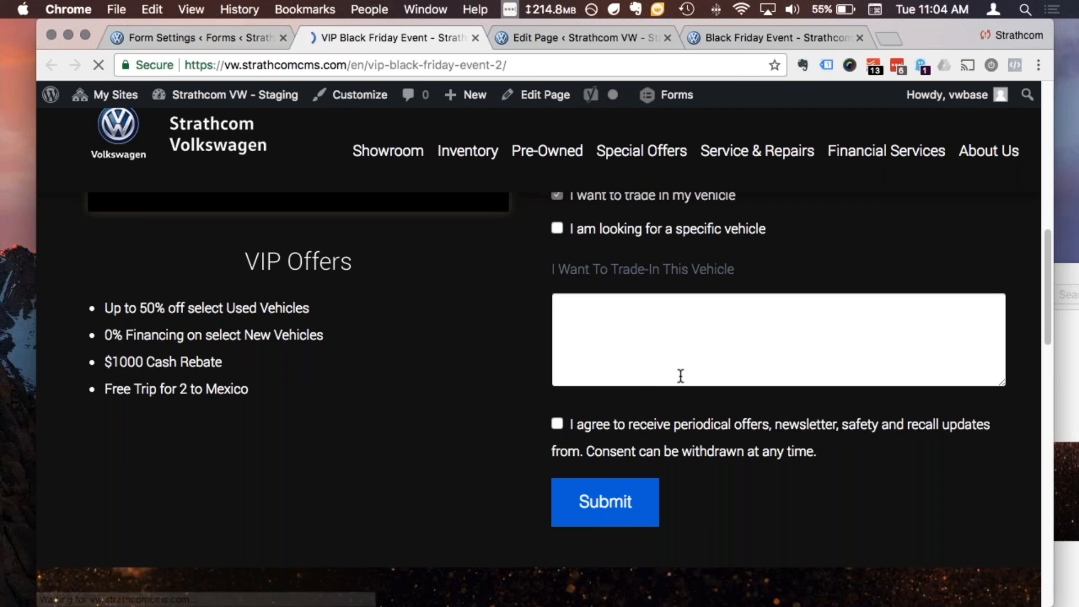
pyautogui.scroll(-8, 681, 376)
pyautogui.scroll(3, 681, 376)
pyautogui.scroll(8, 681, 376)
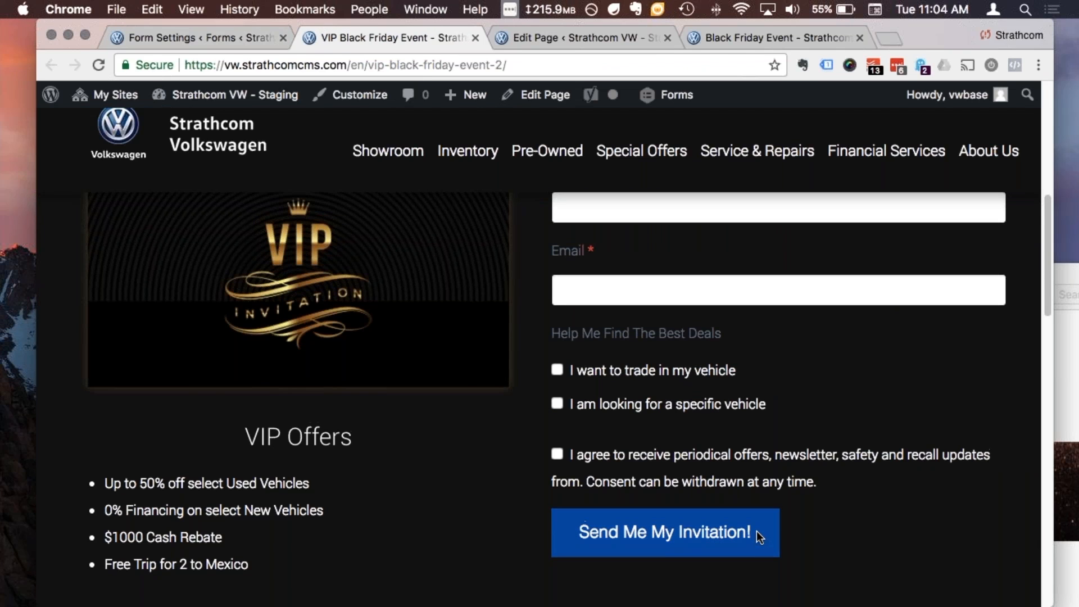
pyautogui.scroll(5, 756, 531)
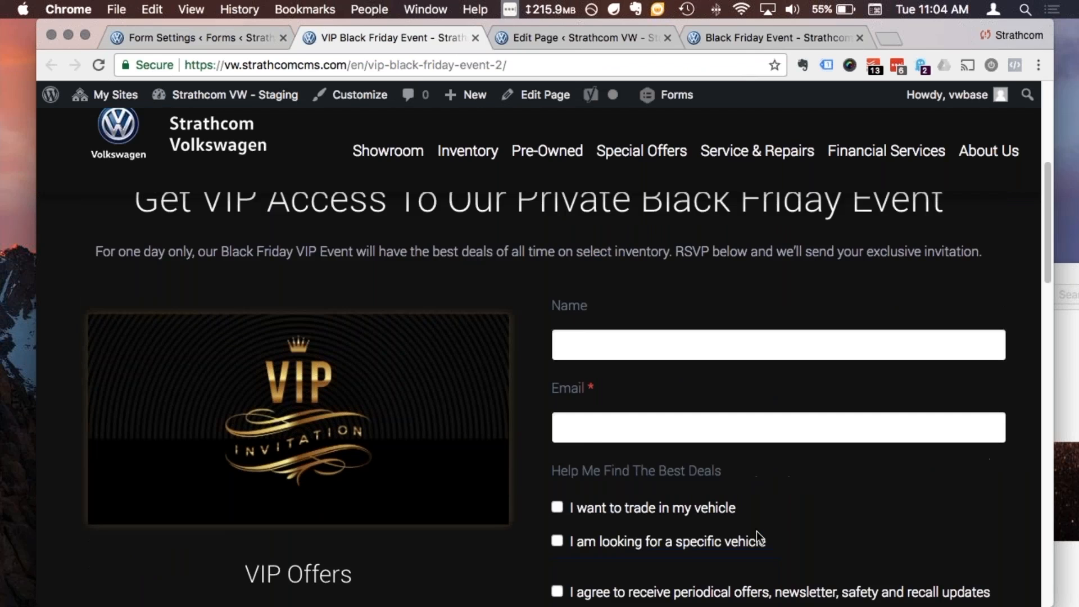
pyautogui.scroll(-7, 757, 531)
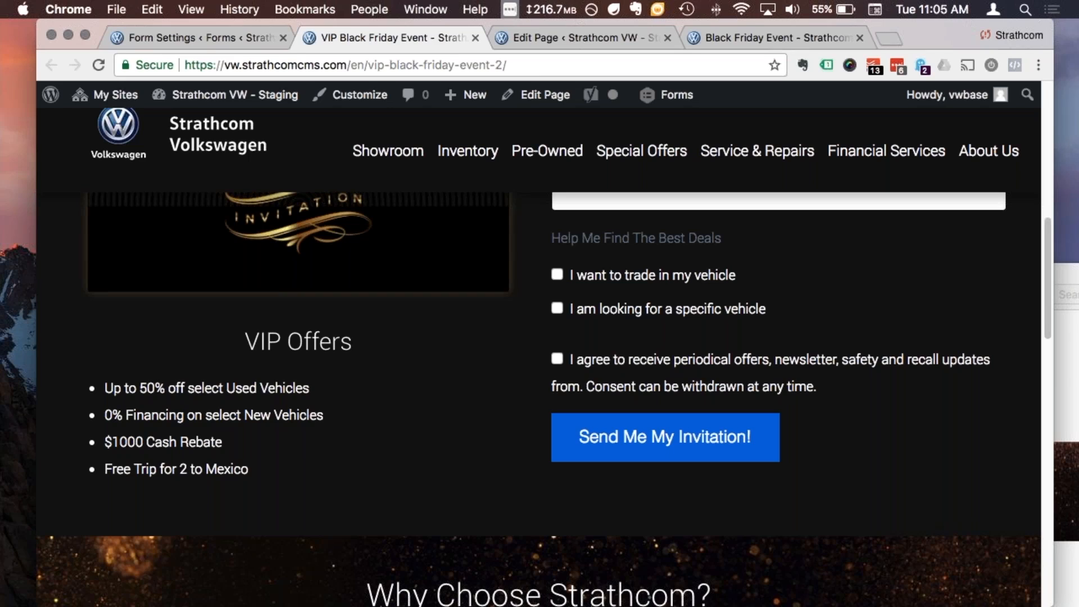
pyautogui.scroll(5, 639, 384)
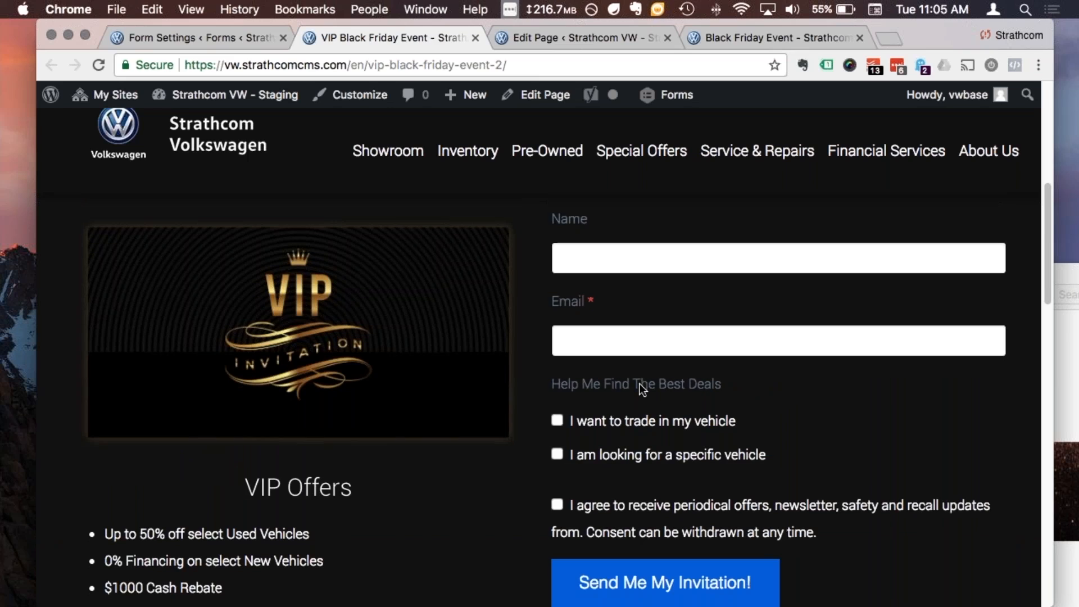
pyautogui.scroll(-1, 639, 383)
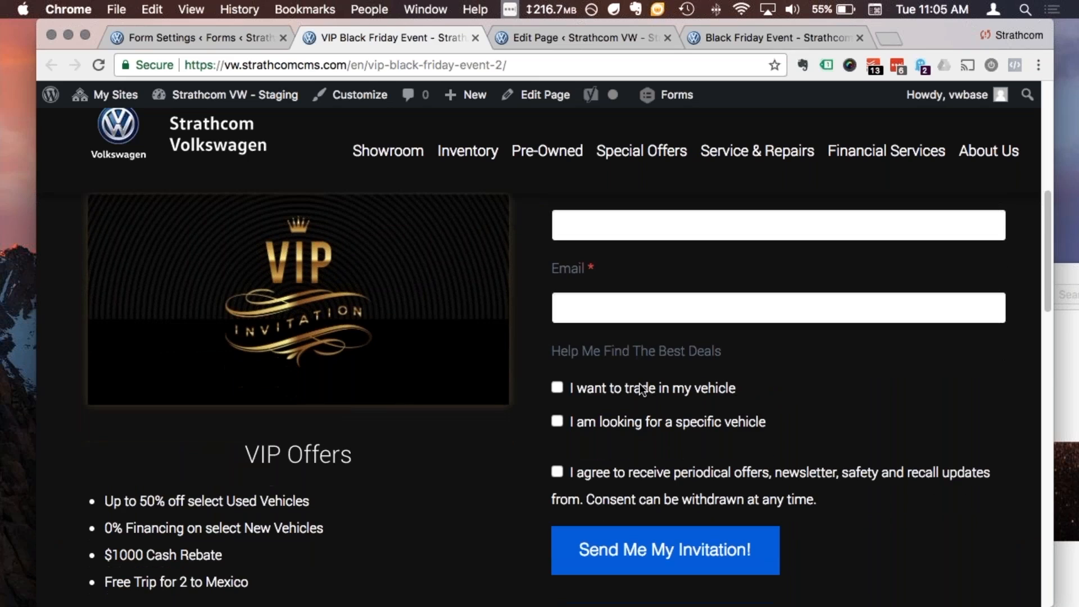
# Inspect the form's "Send Me My Invitation!" submit button and move Developer Tools aside so its styles and the button both show
pyautogui.rightClick(770, 545)
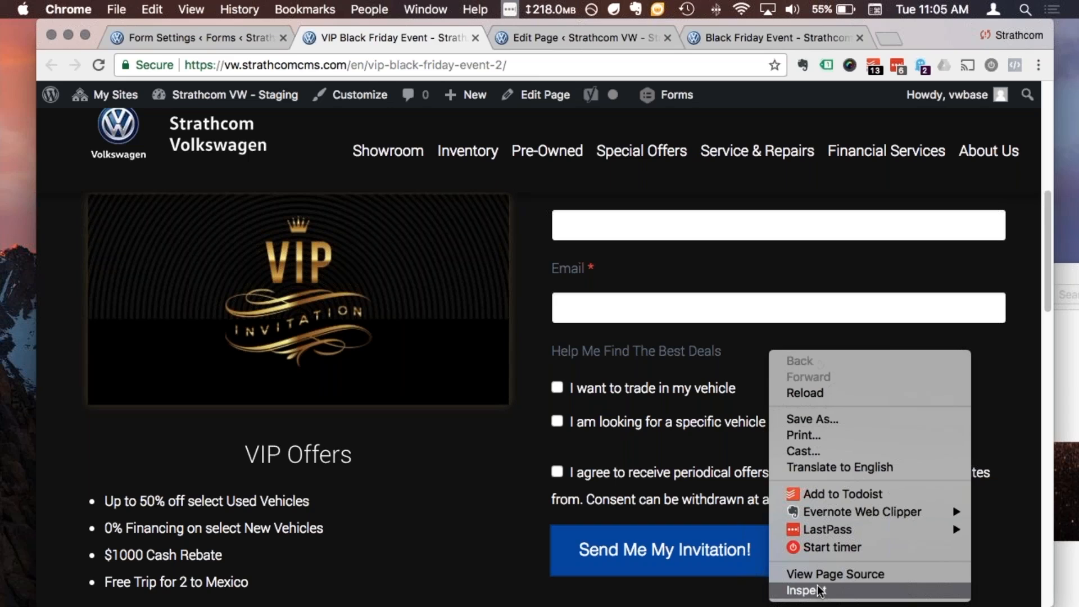
pyautogui.click(798, 589)
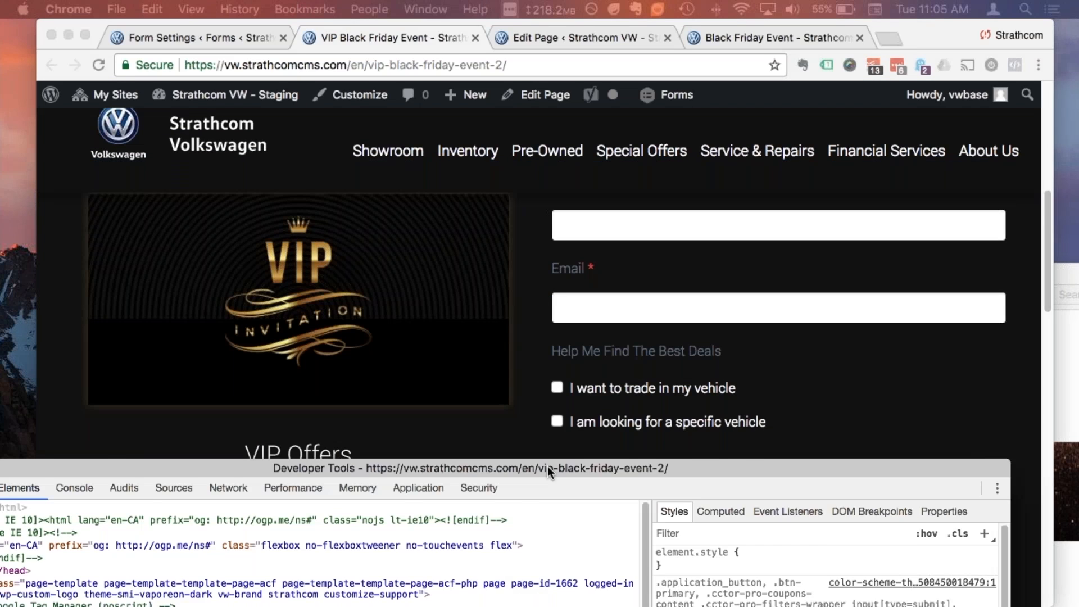
pyautogui.moveTo(547, 466); pyautogui.dragTo(575, 426)
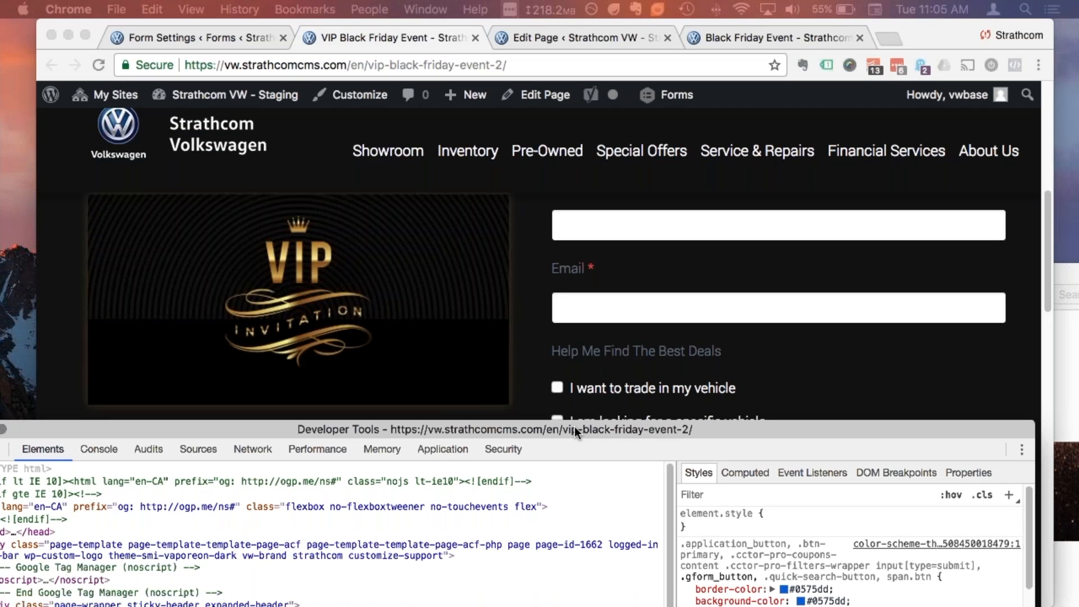
pyautogui.moveTo(574, 426); pyautogui.dragTo(140, 25)
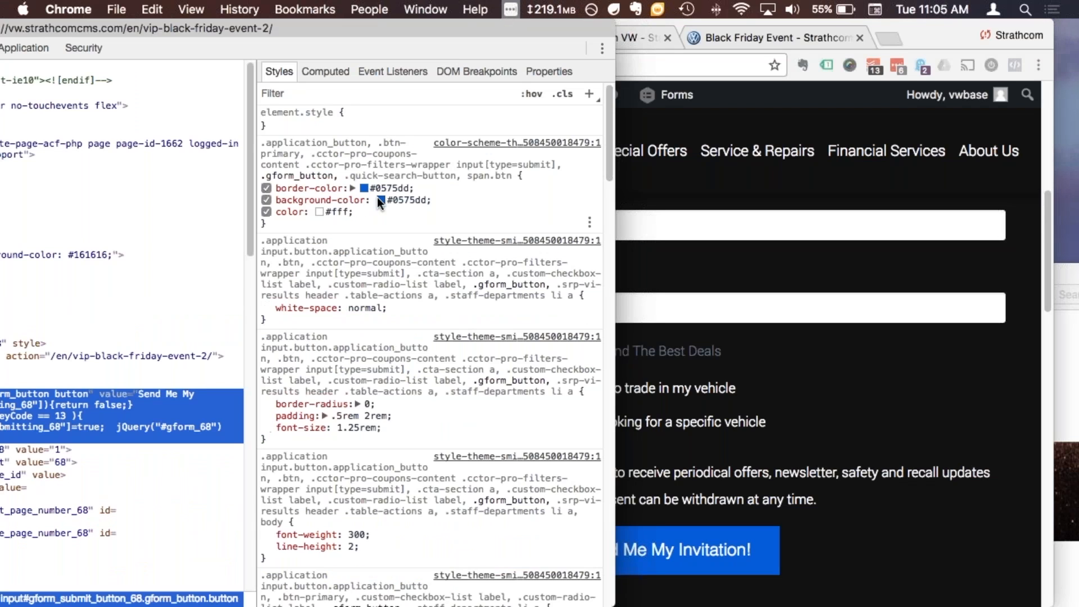
pyautogui.moveTo(508, 28); pyautogui.dragTo(425, 28)
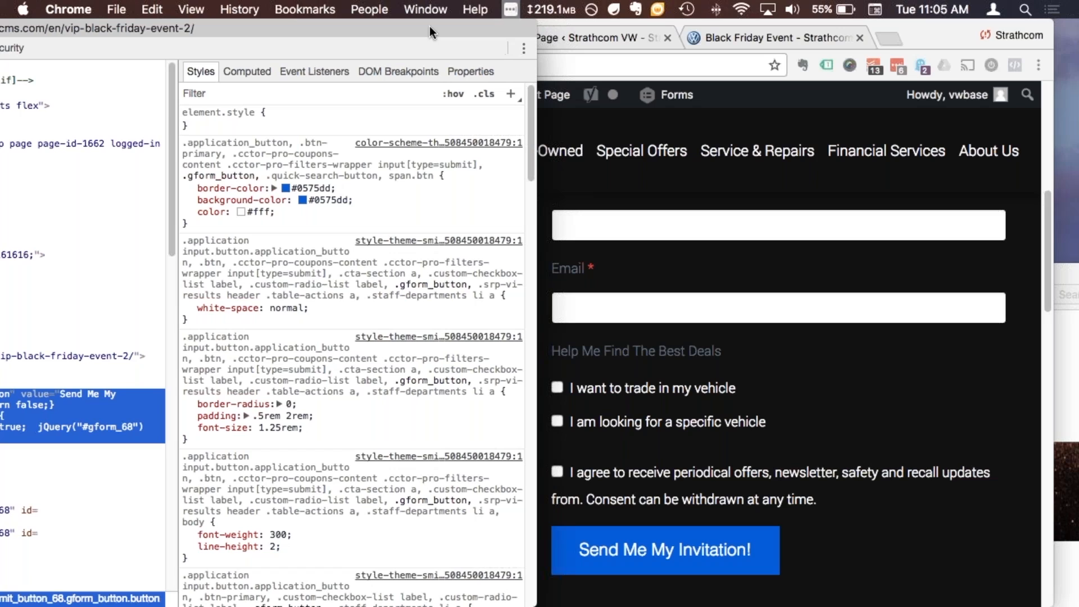
# Set the submit button's background-color to #000000 in the inspected .gform_button style rule
pyautogui.click(299, 197)
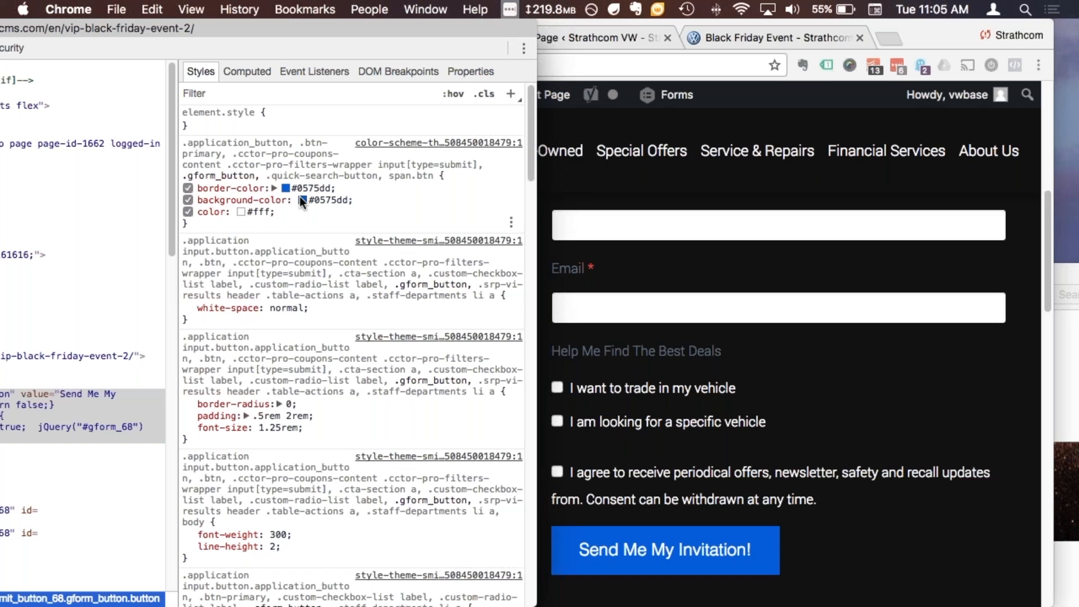
pyautogui.click(302, 200)
pyautogui.moveTo(350, 274)
pyautogui.mouseDown()
pyautogui.moveTo(283, 336)
pyautogui.moveTo(308, 286)
pyautogui.moveTo(386, 265)
pyautogui.moveTo(393, 248)
pyautogui.moveTo(288, 315)
pyautogui.mouseUp()
pyautogui.moveTo(408, 334); pyautogui.dragTo(455, 333)
pyautogui.moveTo(446, 233)
pyautogui.mouseDown()
pyautogui.moveTo(414, 281)
pyautogui.moveTo(430, 254)
pyautogui.moveTo(459, 246)
pyautogui.moveTo(458, 222)
pyautogui.moveTo(264, 337)
pyautogui.mouseUp()
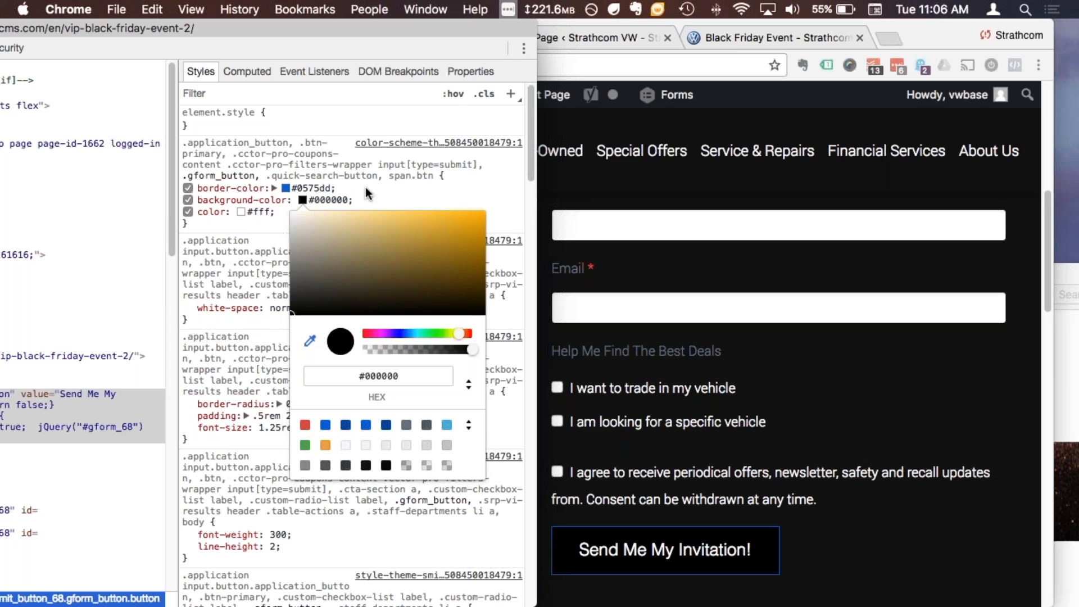
# Set the submit button's border-color to the gold shade #efb34e in the same style rule
pyautogui.click(293, 195)
pyautogui.click(285, 188)
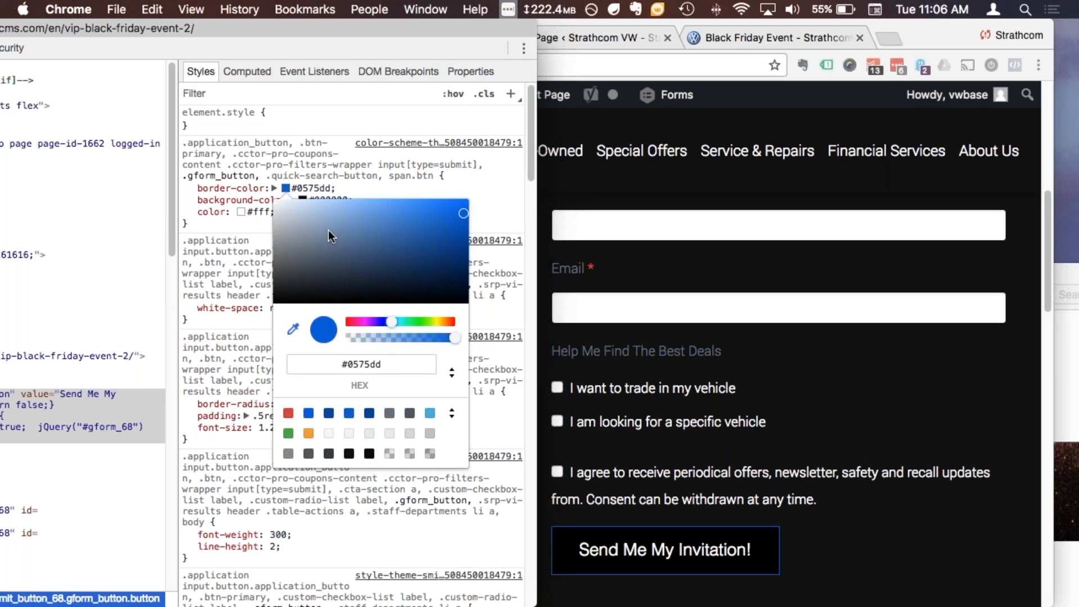
pyautogui.moveTo(439, 323); pyautogui.dragTo(444, 329)
pyautogui.moveTo(417, 245); pyautogui.dragTo(405, 205)
pyautogui.click(396, 186)
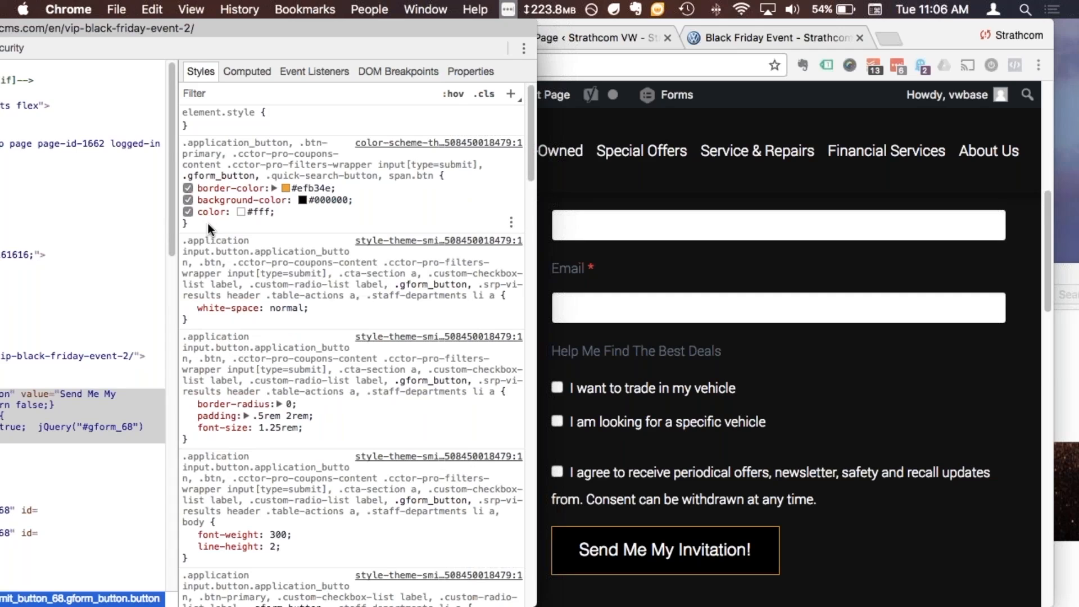
# Copy the whole edited button style rule, close the inspector and reload the VIP Black Friday Event page
pyautogui.moveTo(204, 227); pyautogui.dragTo(190, 152)
pyautogui.press('super+c')
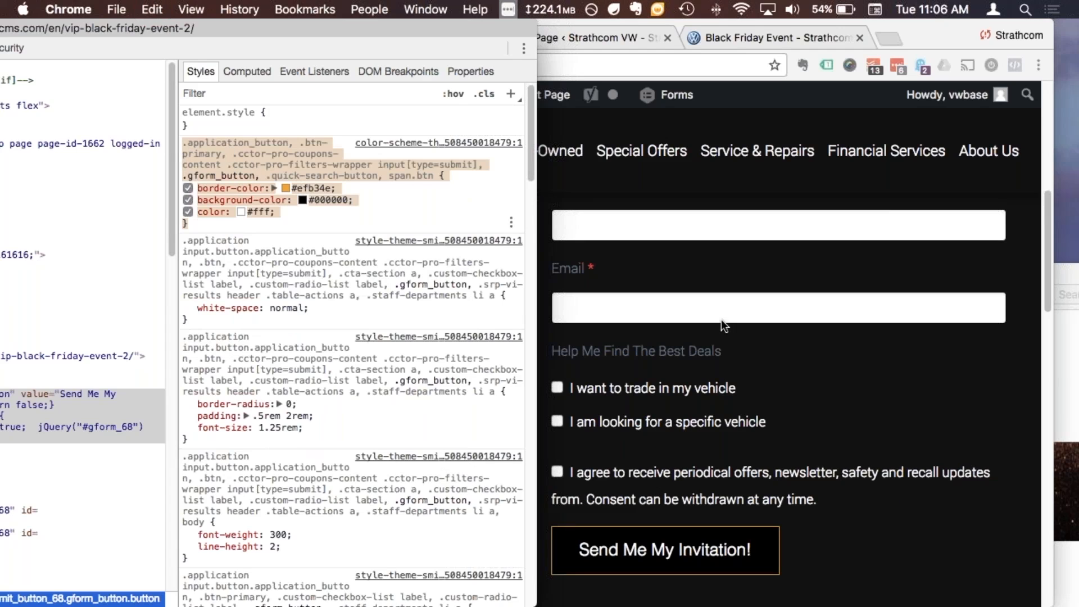
pyautogui.press('super+alt+i')
pyautogui.press('super+r')
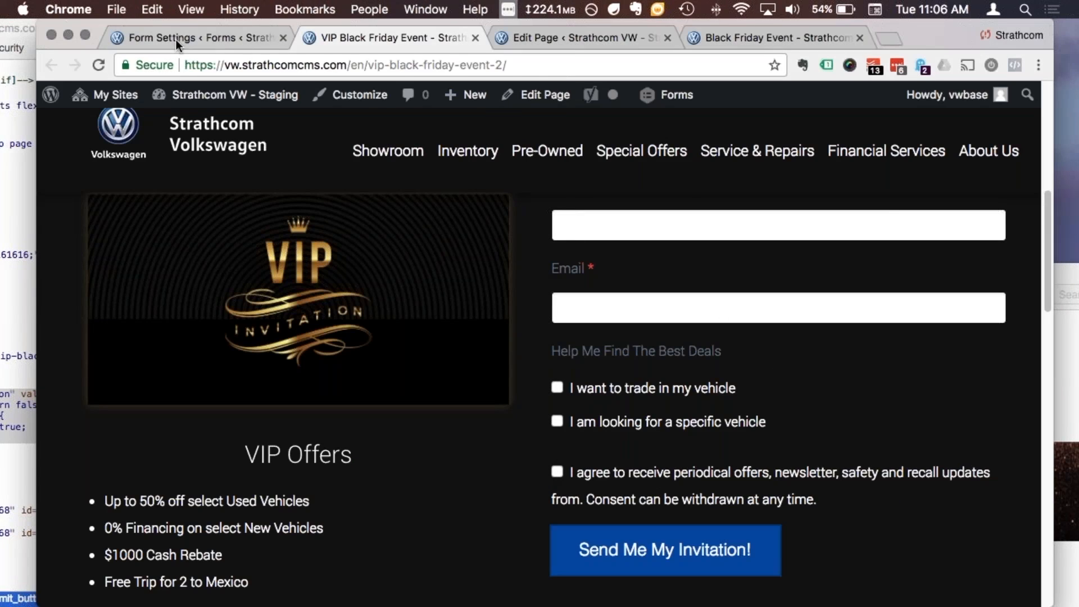
# Paste the copied button rule into the Single Style Sheet of the VIP Black Friday Event page, collapsing Page Attributes, and update the page
pyautogui.click(575, 36)
pyautogui.scroll(-5, 1014, 416)
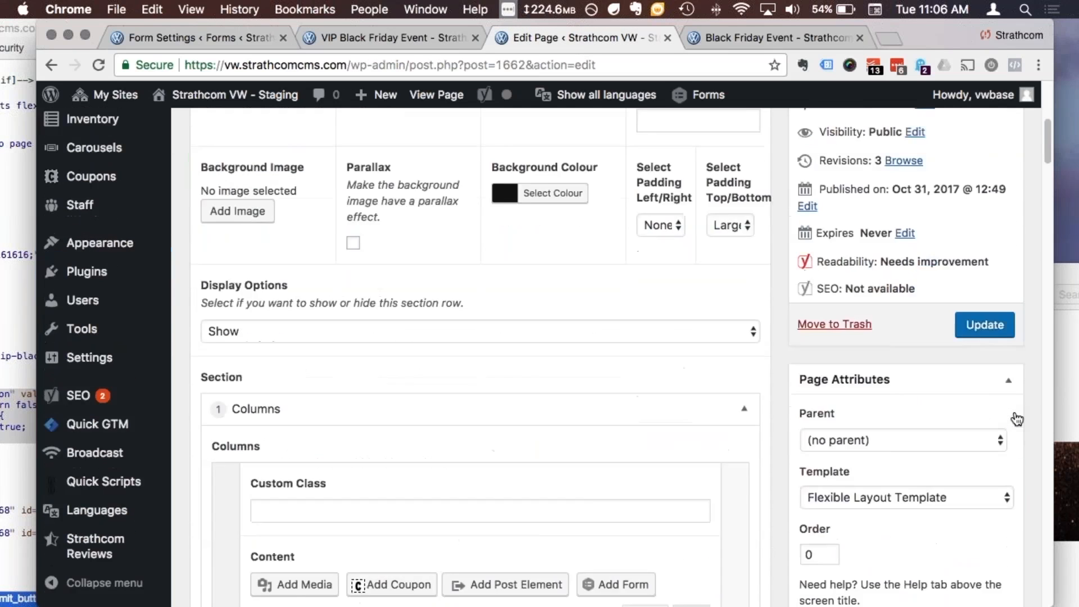
pyautogui.click(1008, 234)
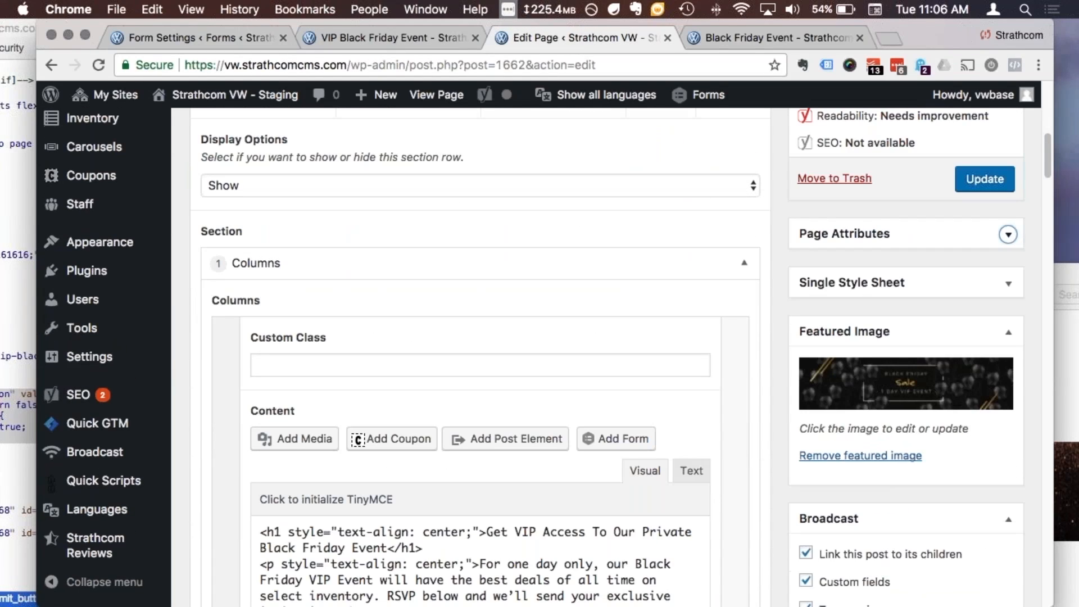
pyautogui.click(1008, 283)
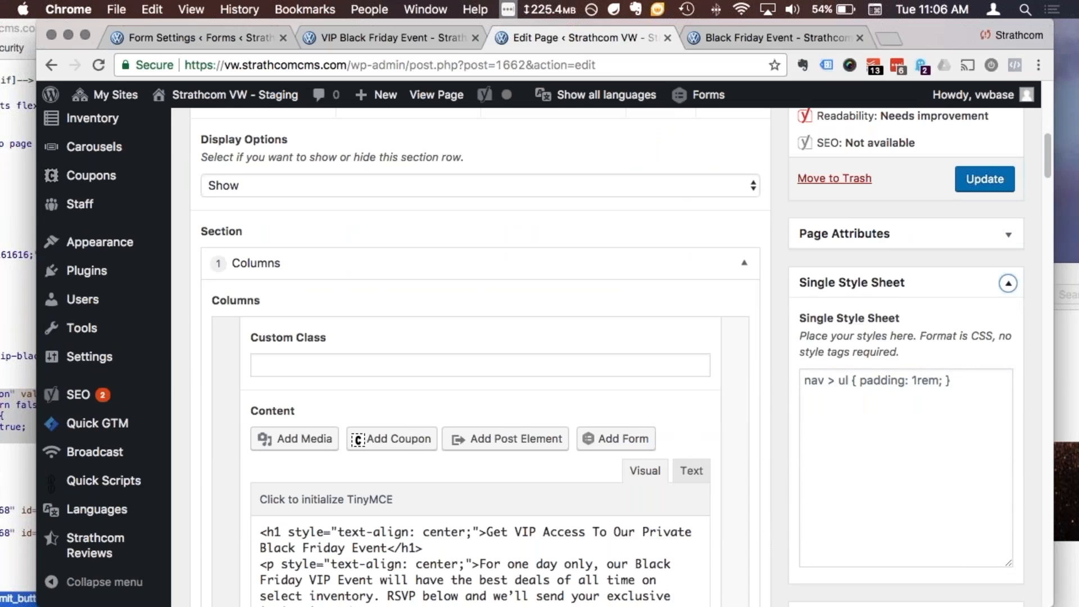
pyautogui.scroll(-1, 899, 450)
pyautogui.rightClick(804, 362)
pyautogui.click(788, 443)
pyautogui.click(992, 174)
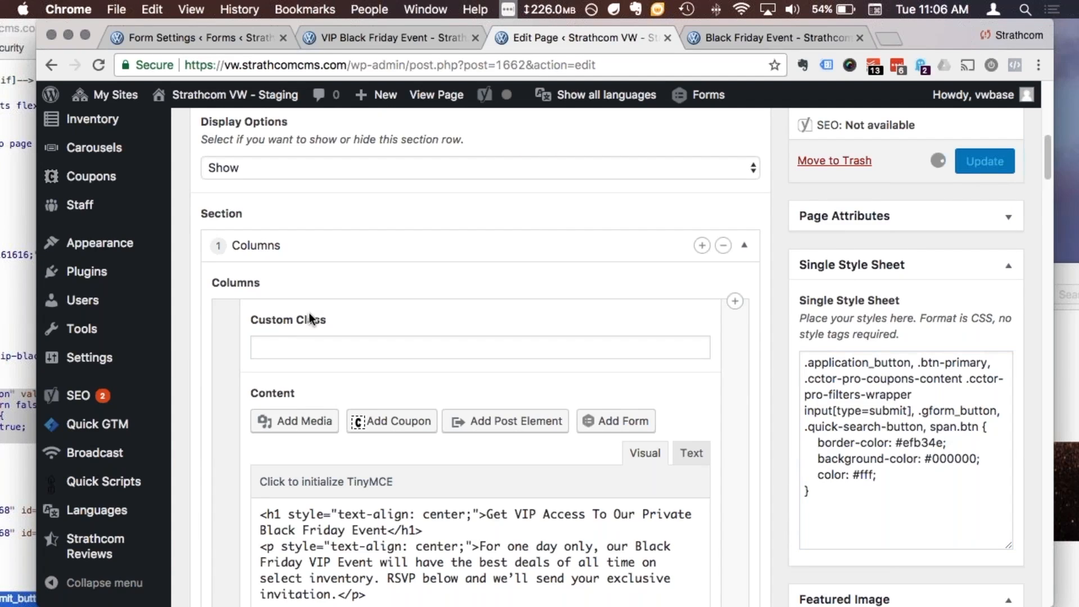
# Reload the live VIP Black Friday Event page and review the submit button styling and the layout from the banner to the customer reviews
pyautogui.click(400, 41)
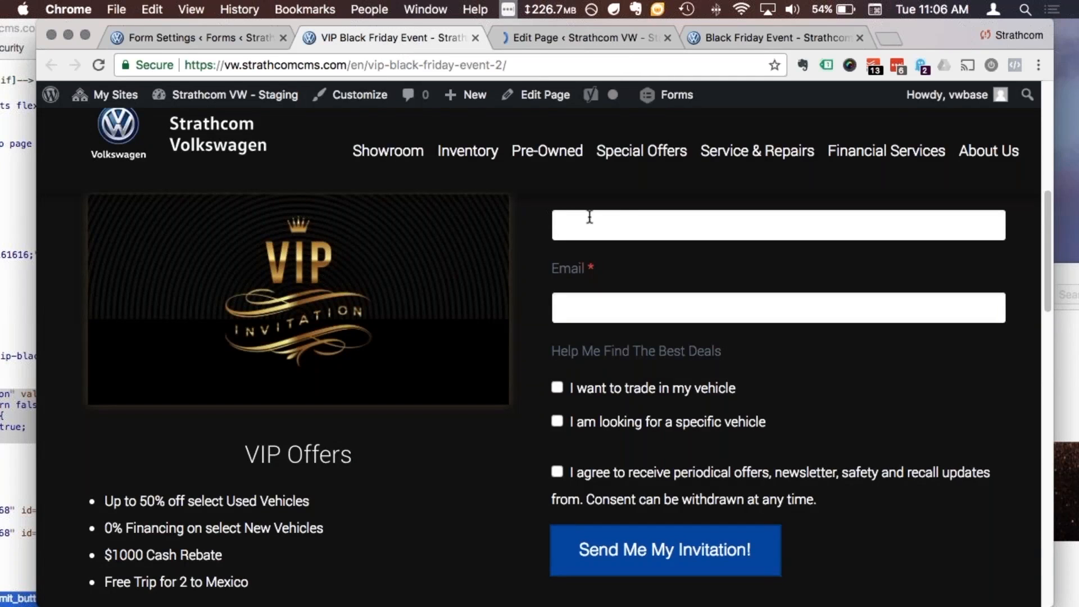
pyautogui.click(99, 66)
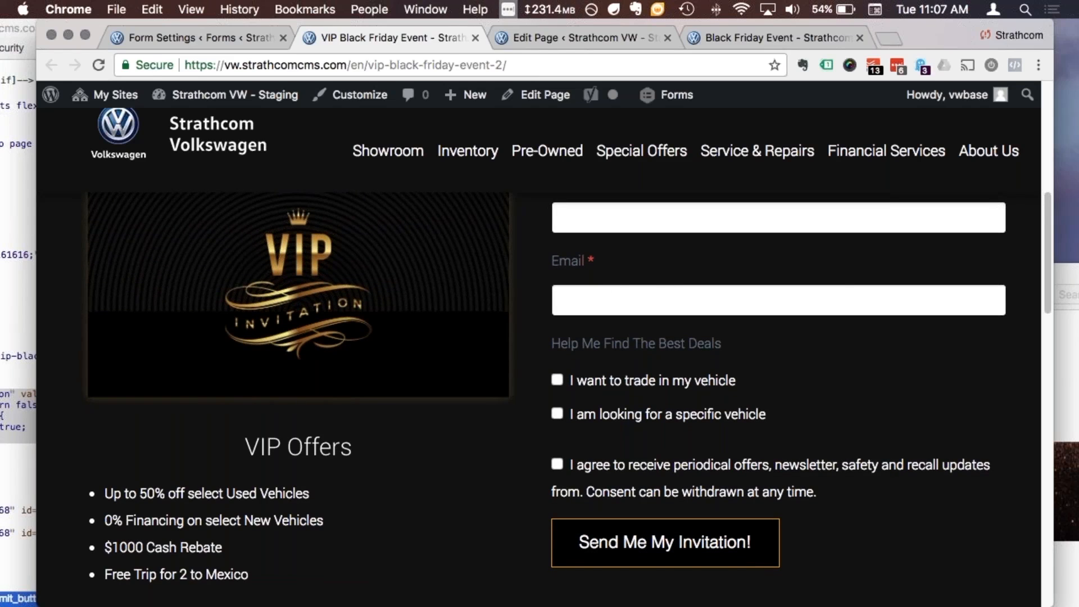
pyautogui.scroll(3, 855, 388)
pyautogui.scroll(5, 857, 390)
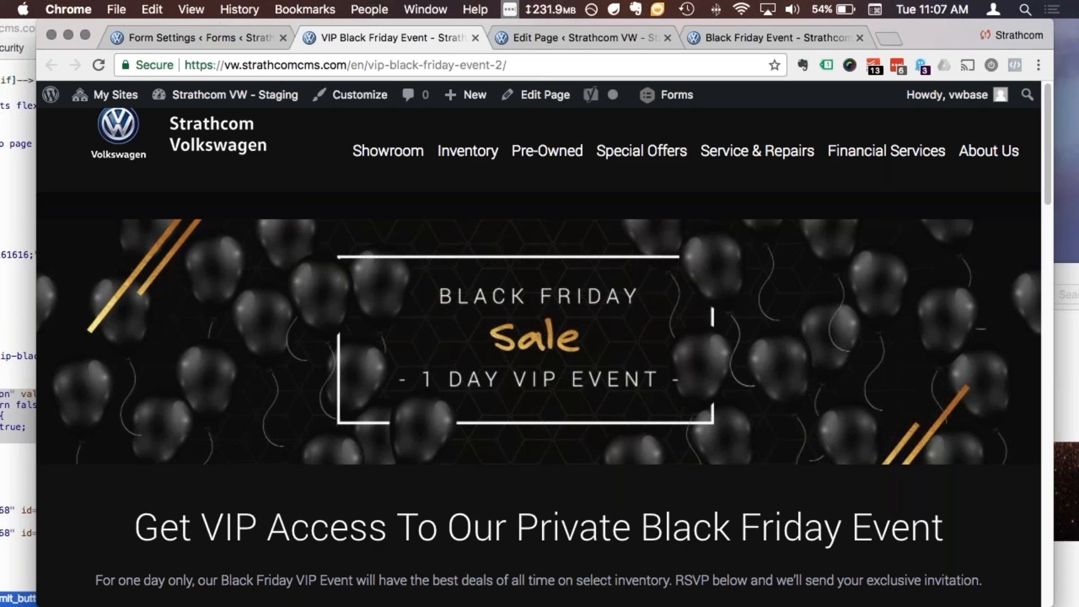
pyautogui.scroll(-3, 686, 384)
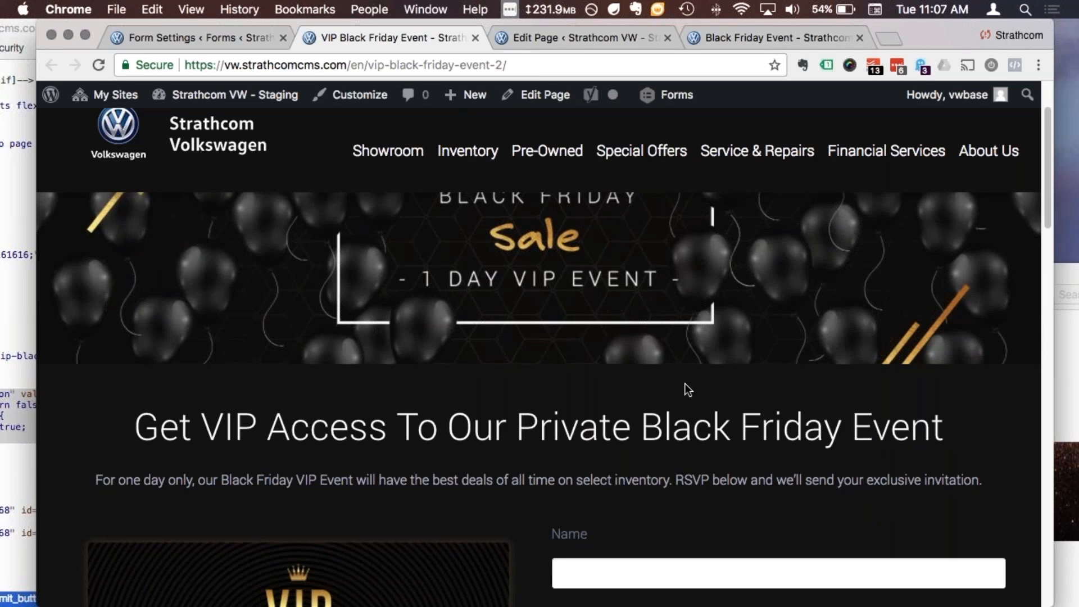
pyautogui.scroll(-5, 686, 388)
pyautogui.scroll(-3, 545, 378)
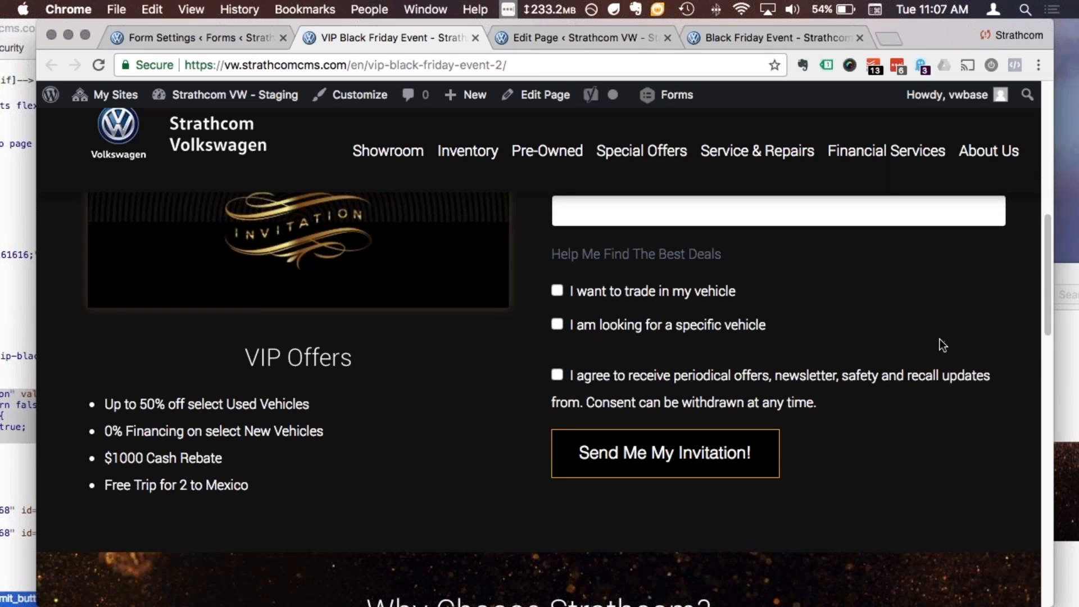
pyautogui.scroll(-10, 941, 343)
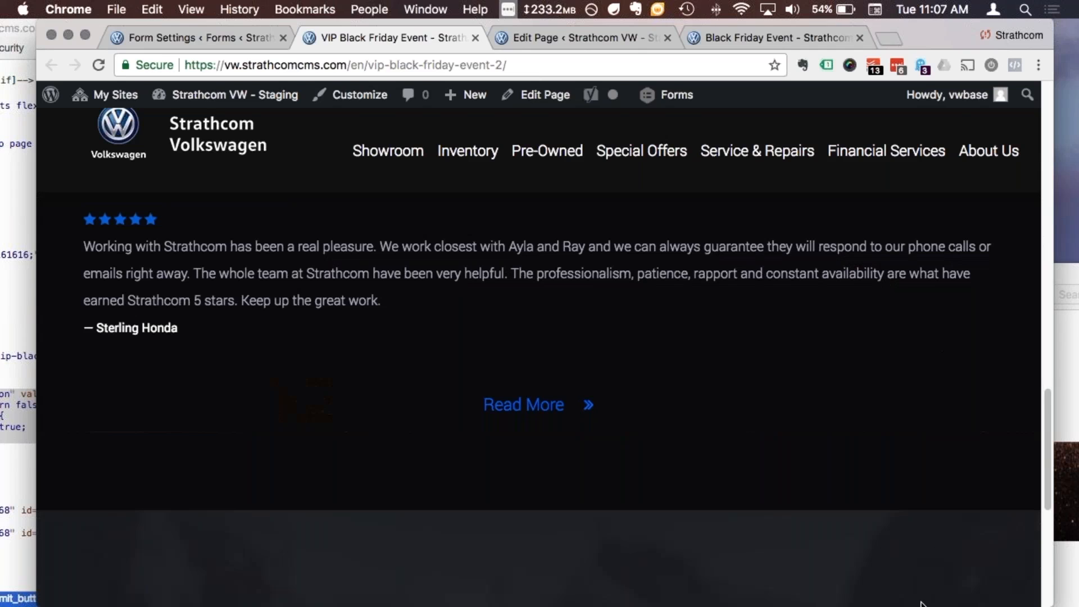
pyautogui.scroll(12, 754, 568)
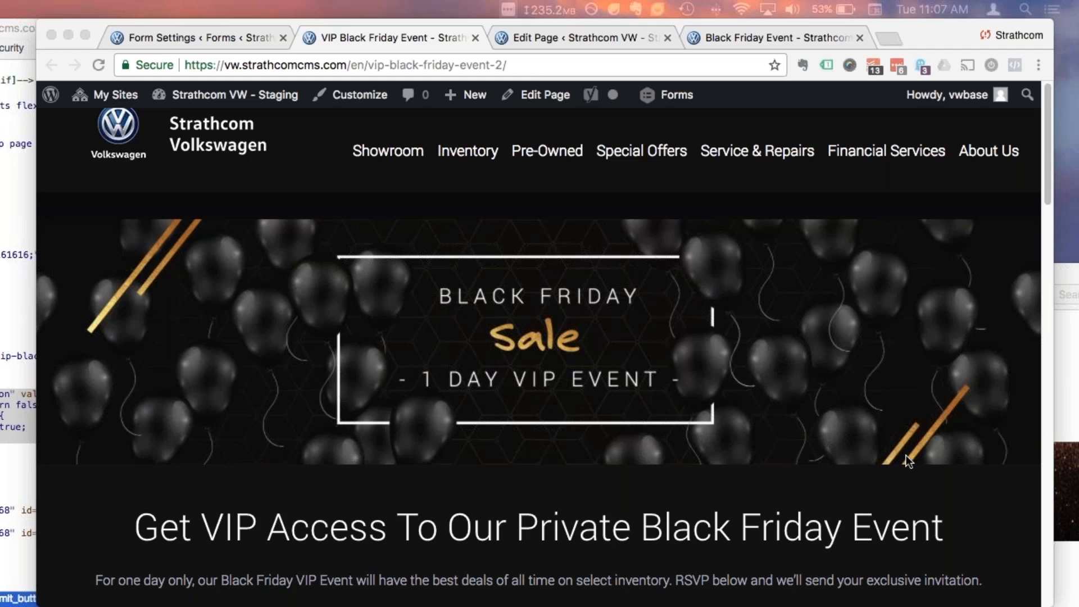
# Look over the Event Information section in the page editor, and examine the live page from the Black Friday Sale banner to the submit button
pyautogui.scroll(-3, 905, 454)
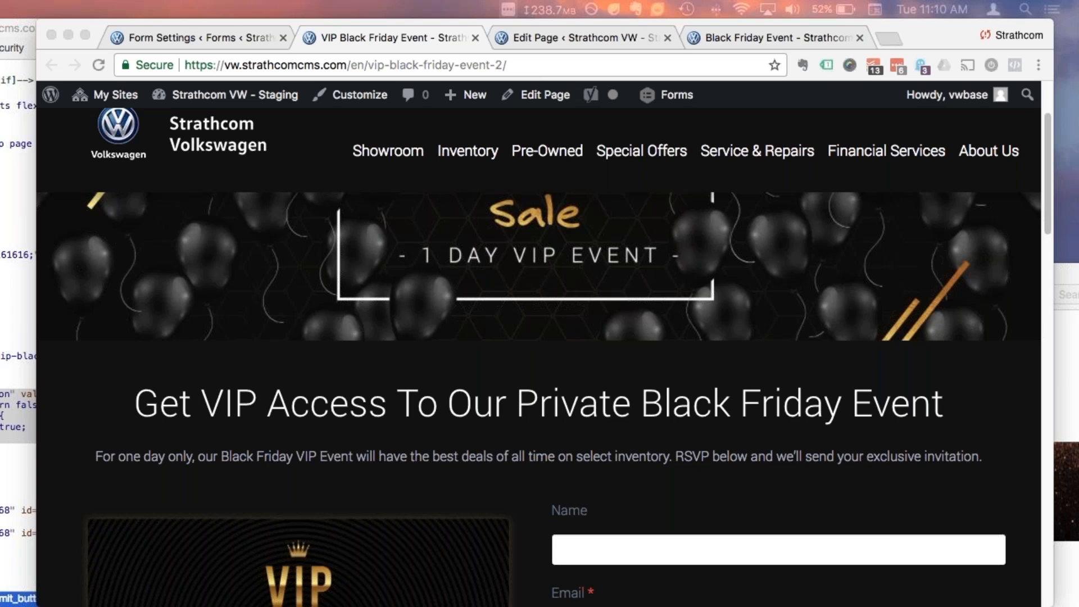
pyautogui.click(572, 37)
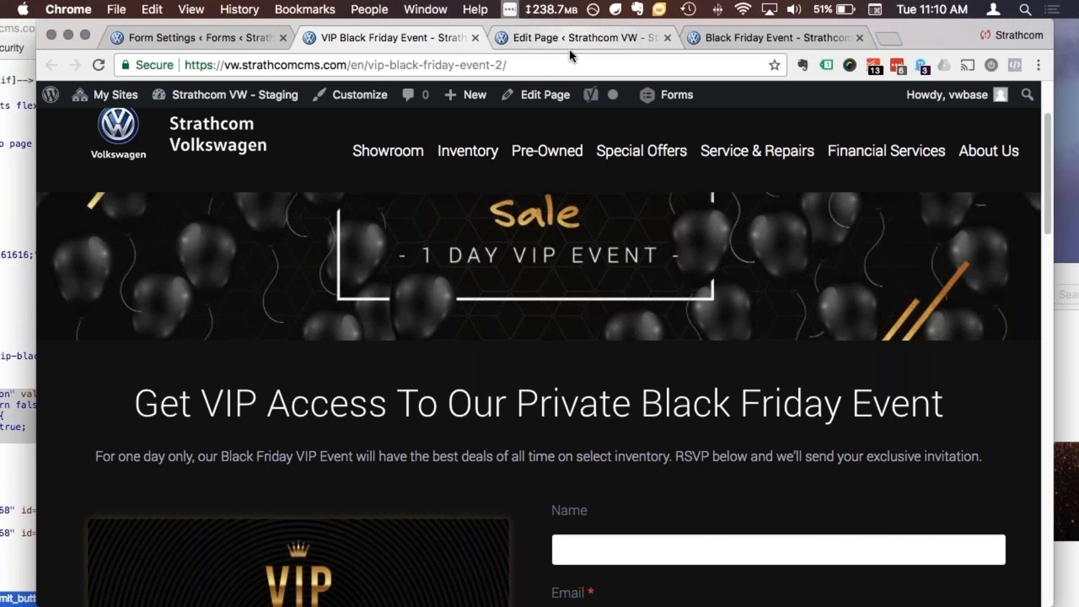
pyautogui.click(568, 47)
pyautogui.scroll(-3, 472, 337)
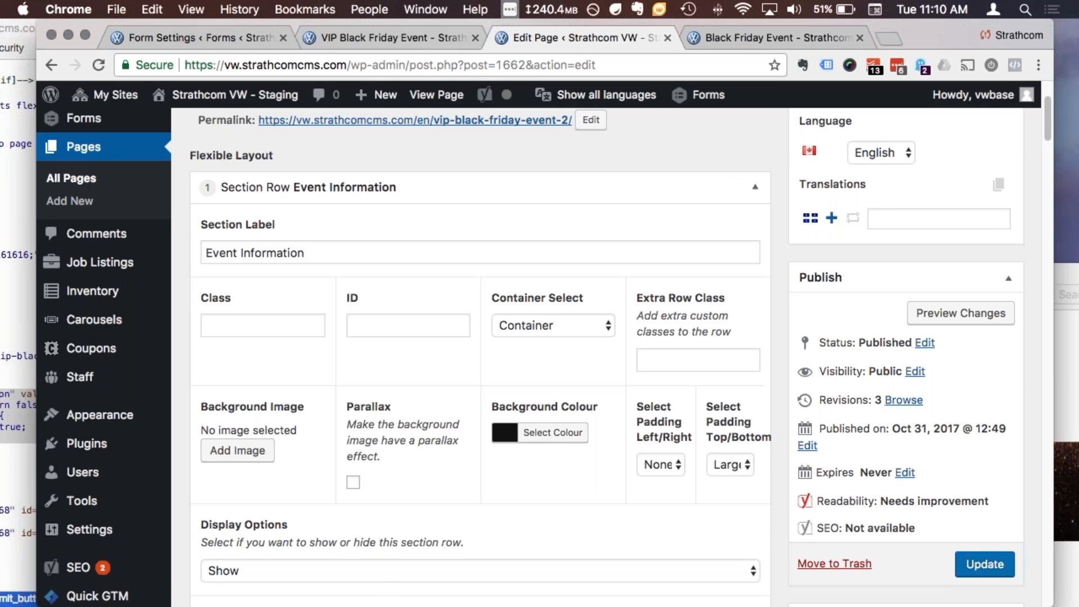
pyautogui.click(421, 38)
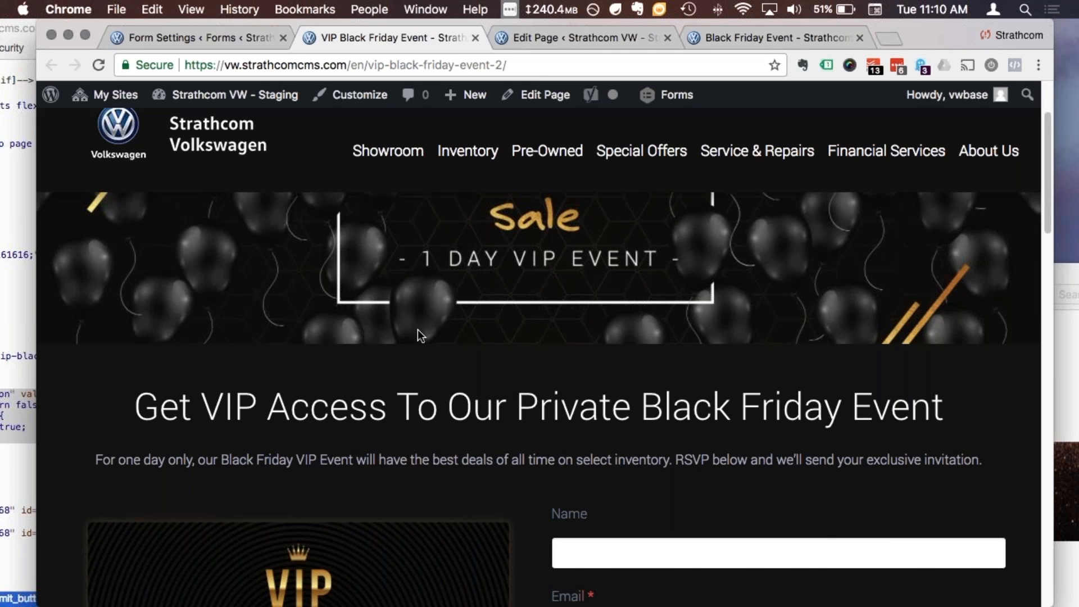
pyautogui.scroll(3, 417, 331)
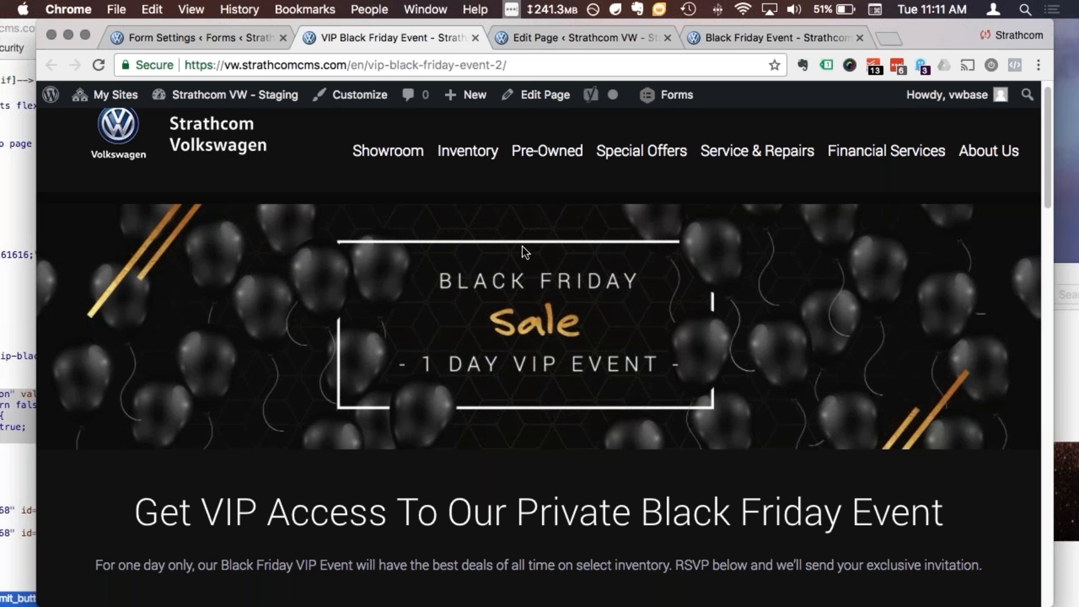
pyautogui.scroll(-1, 521, 245)
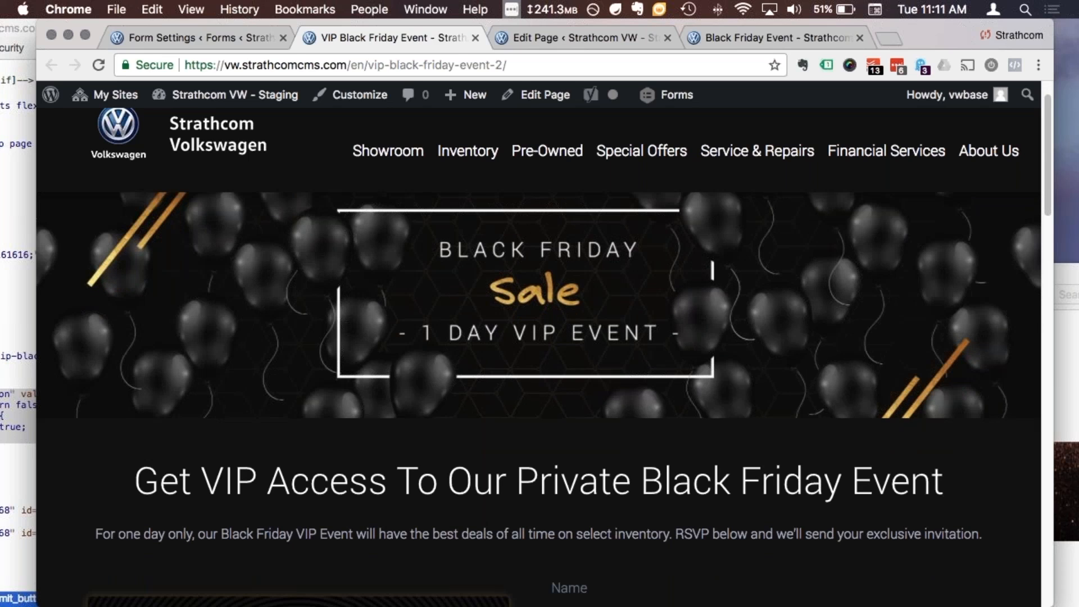
pyautogui.scroll(-3, 538, 337)
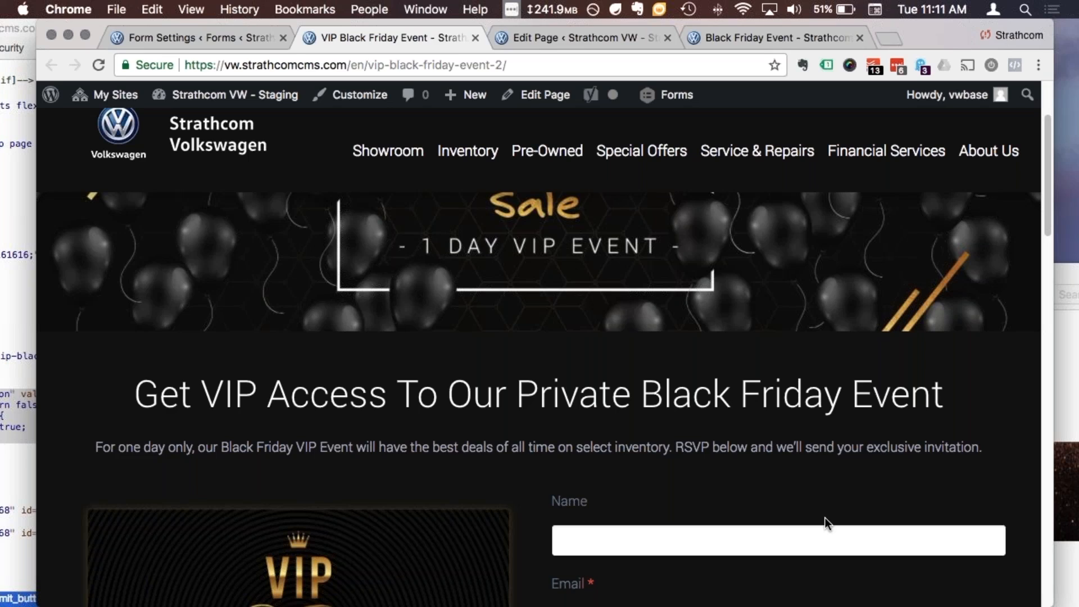
pyautogui.scroll(-3, 825, 517)
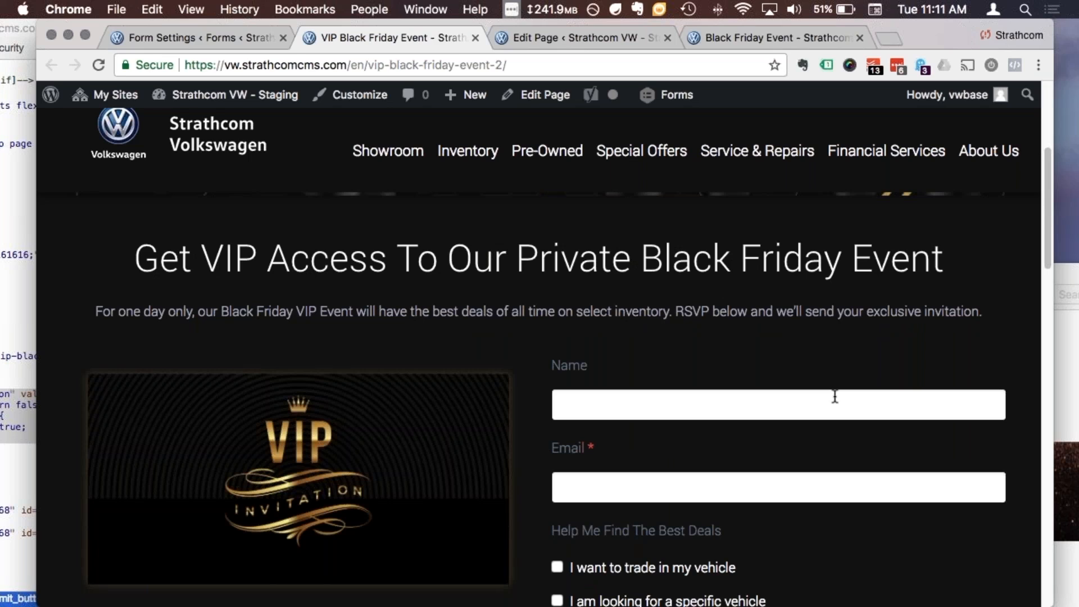
pyautogui.scroll(-6, 836, 396)
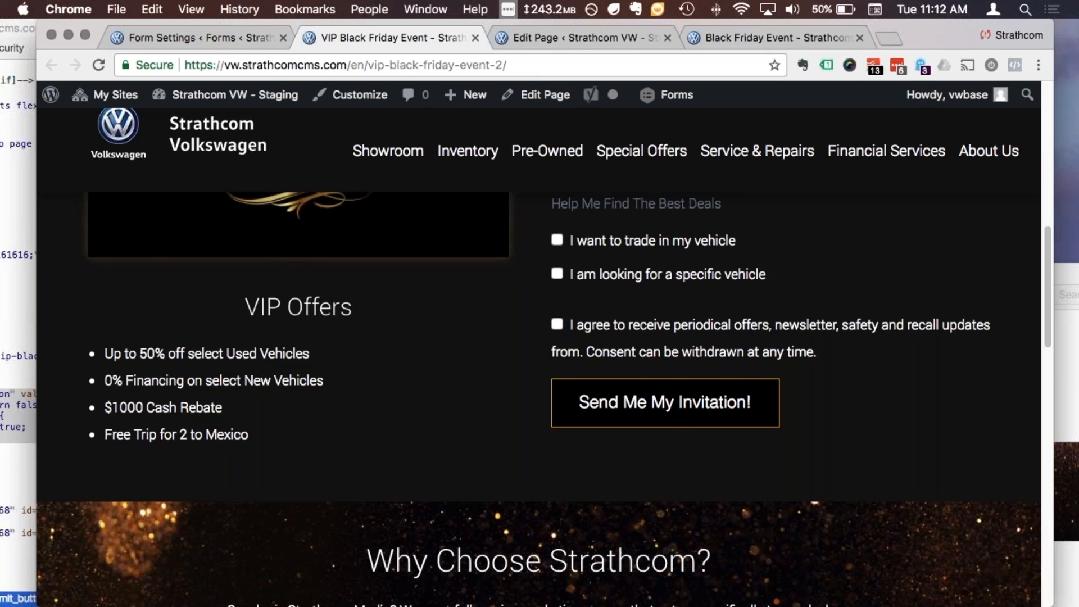
# Return to the page editor and expand Page Attributes to examine the parent, template and order settings
pyautogui.press('super+Tab')
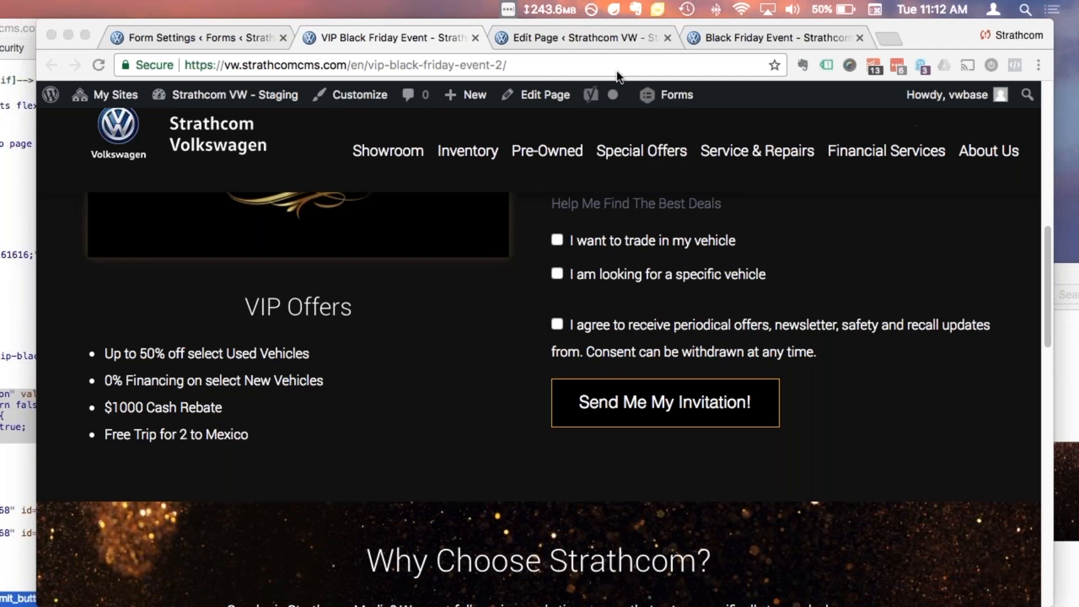
pyautogui.click(598, 40)
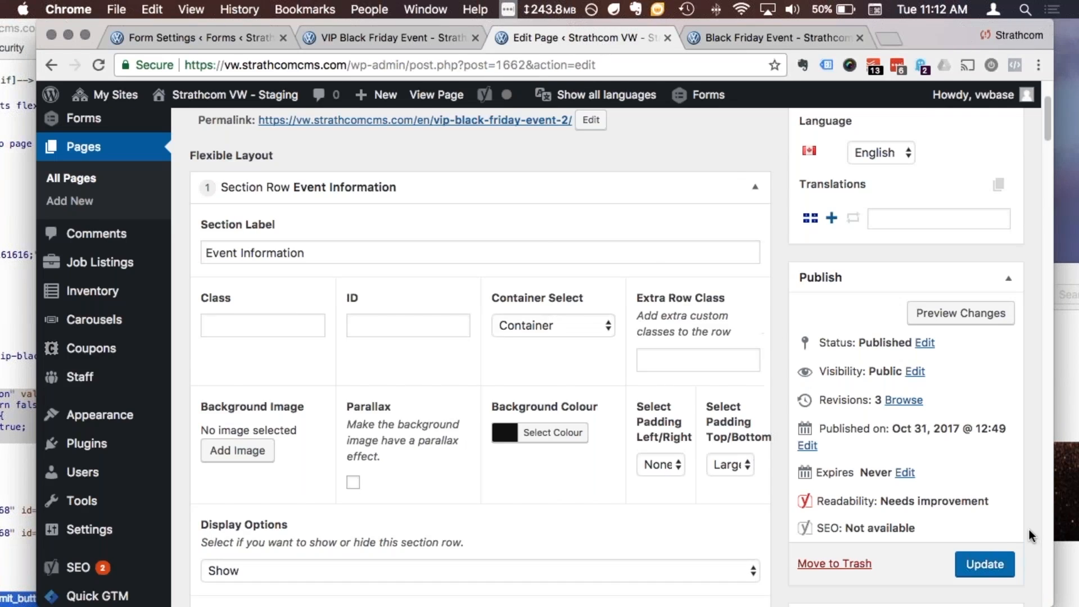
pyautogui.scroll(-5, 537, 357)
pyautogui.scroll(-3, 955, 534)
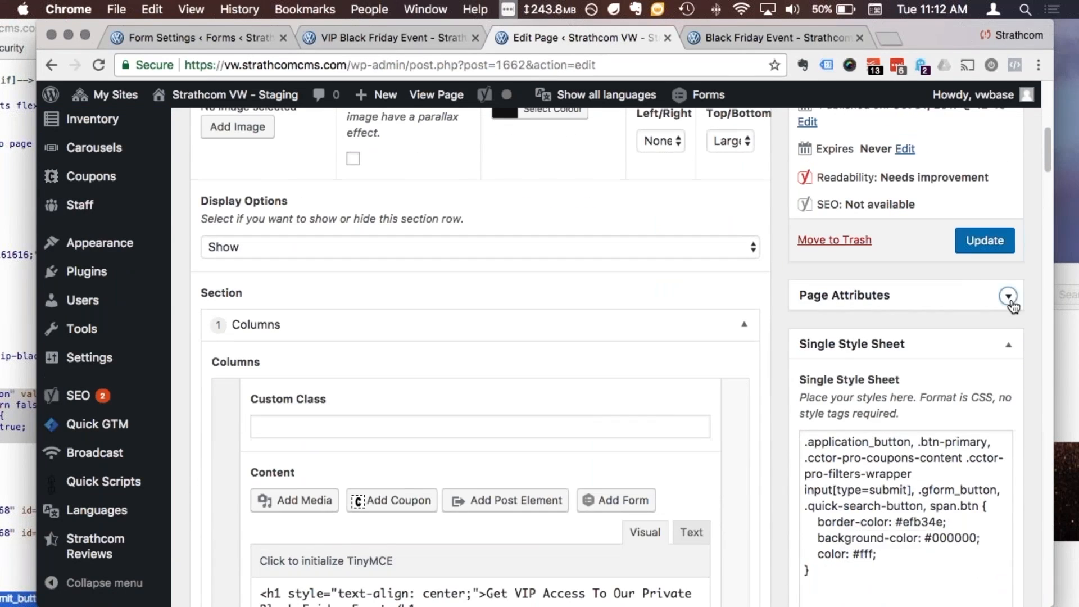
pyautogui.click(1007, 295)
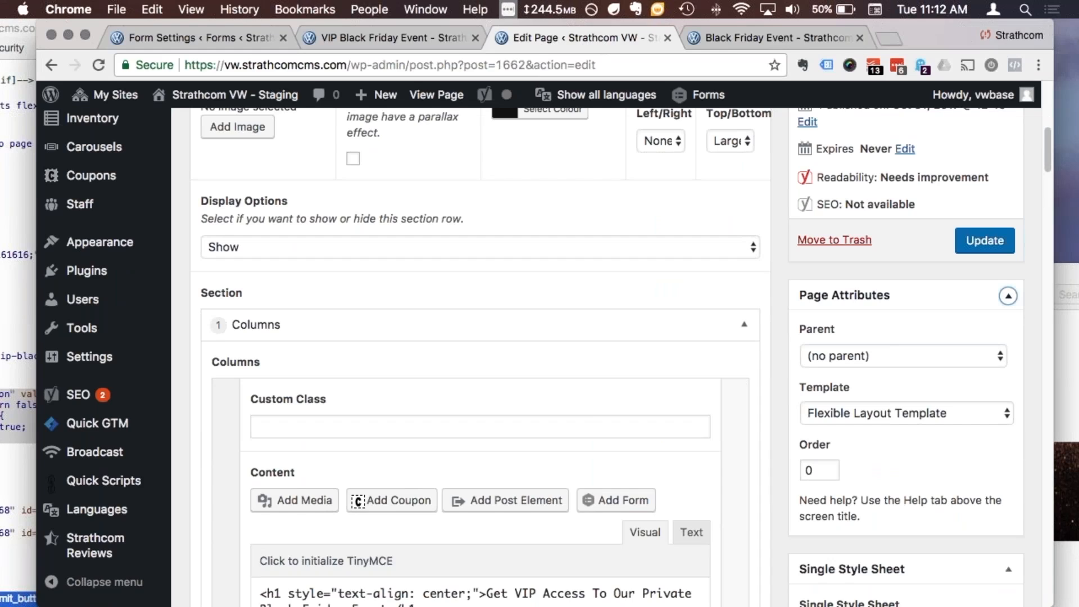
# Keep Flexible Layout Template as the page template and collapse the Event Information, About Us and Reviews section rows
pyautogui.click(905, 416)
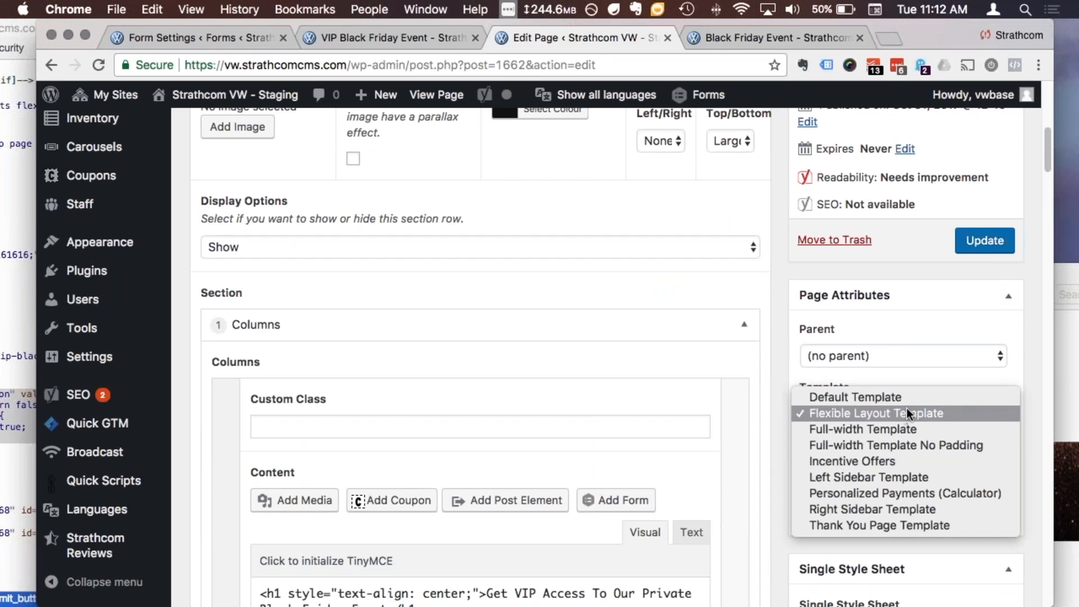
pyautogui.click(828, 411)
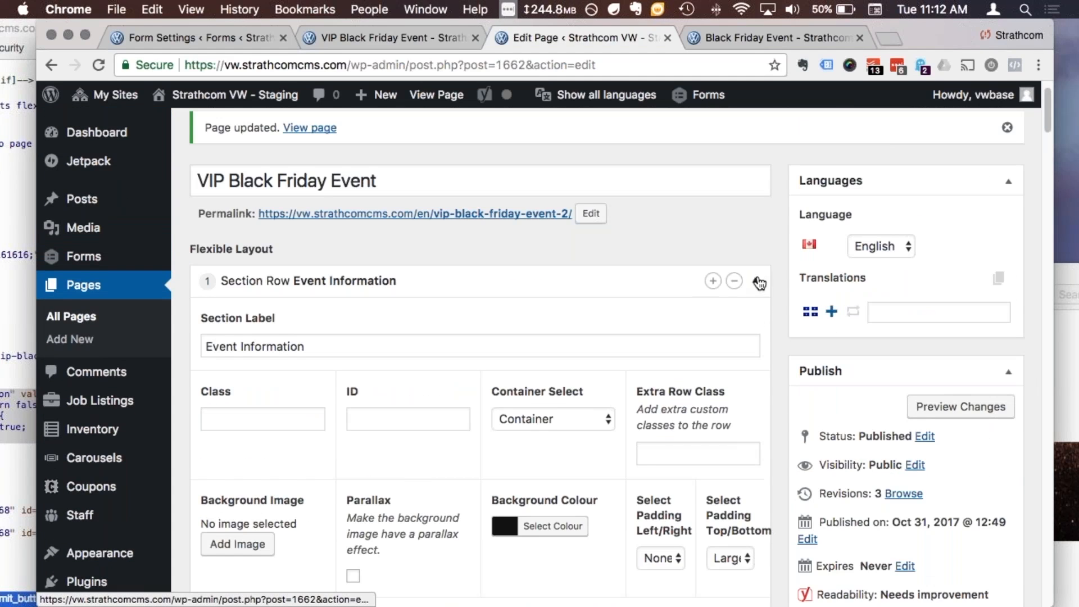
pyautogui.click(759, 283)
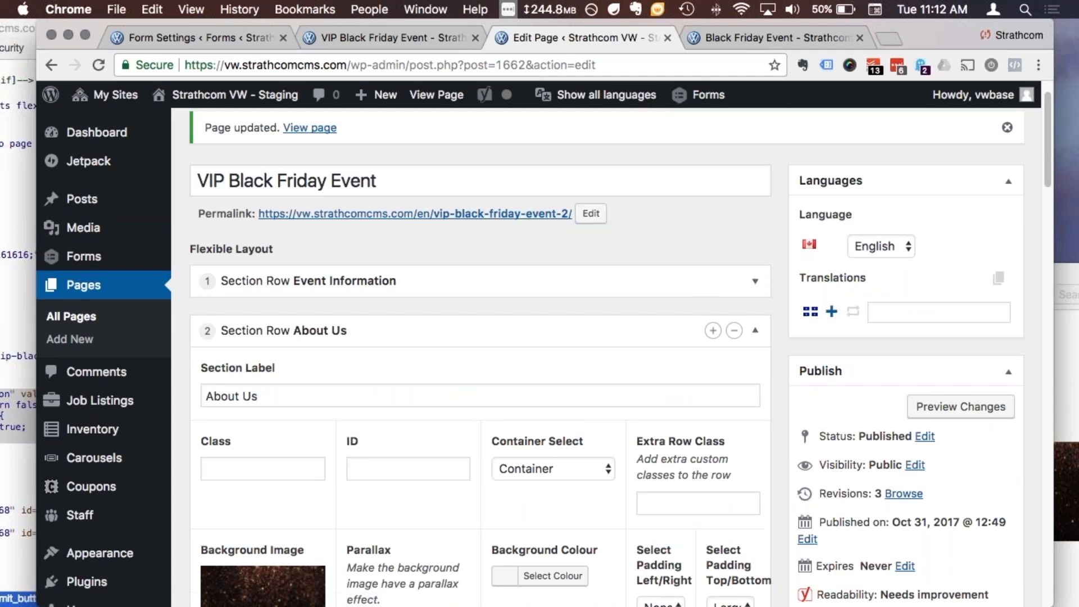
pyautogui.click(759, 333)
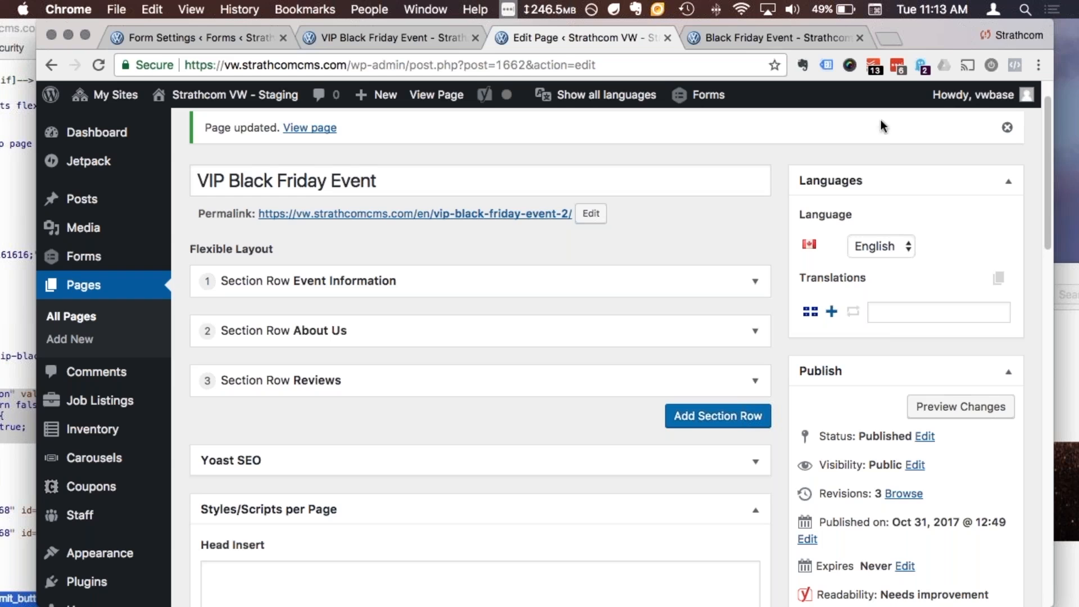
# In the page's advanced Yoast SEO settings, set Meta robots index to noindex and Meta robots follow to nofollow
pyautogui.click(754, 461)
pyautogui.scroll(-3, 396, 447)
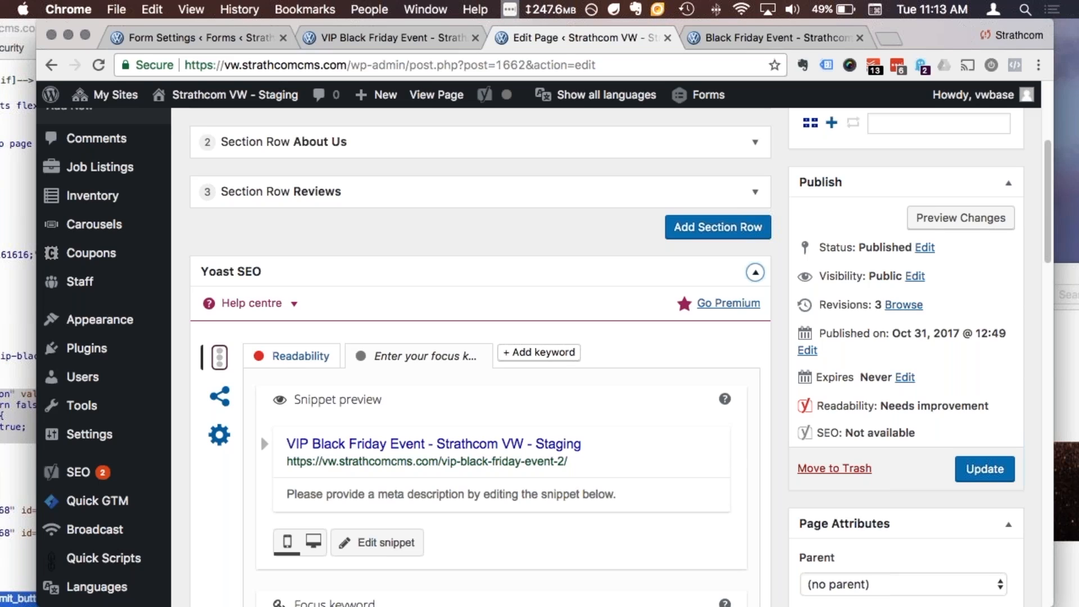
pyautogui.click(228, 436)
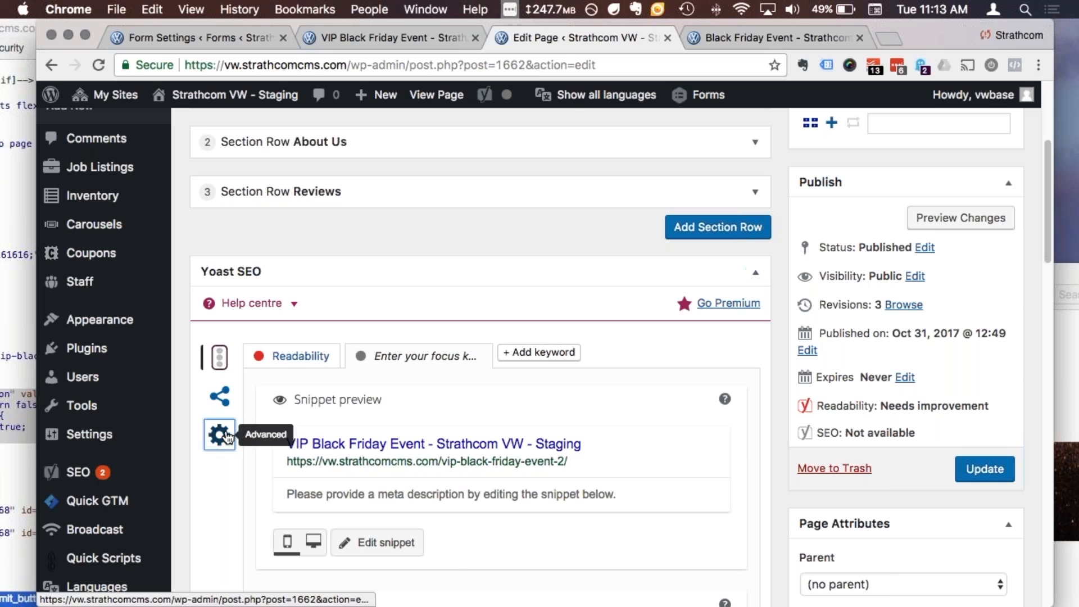
pyautogui.click(325, 428)
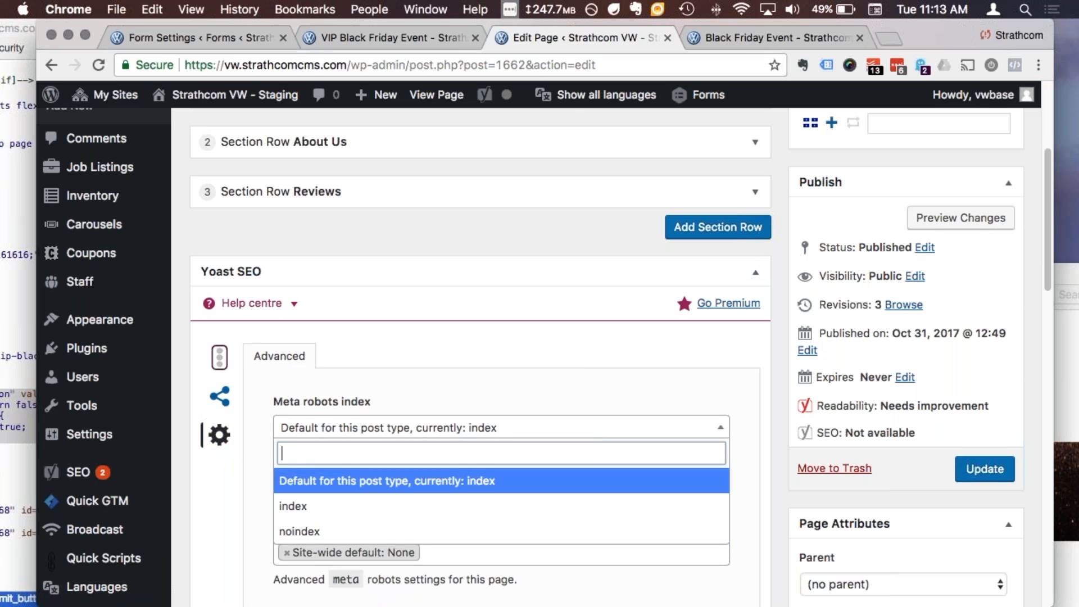
pyautogui.click(325, 531)
pyautogui.click(345, 489)
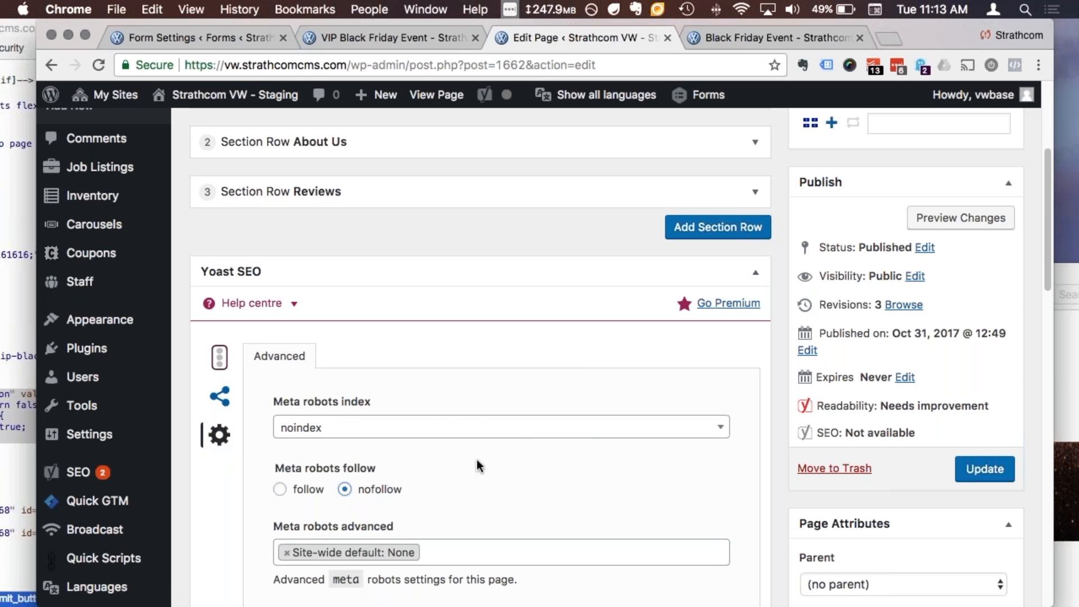